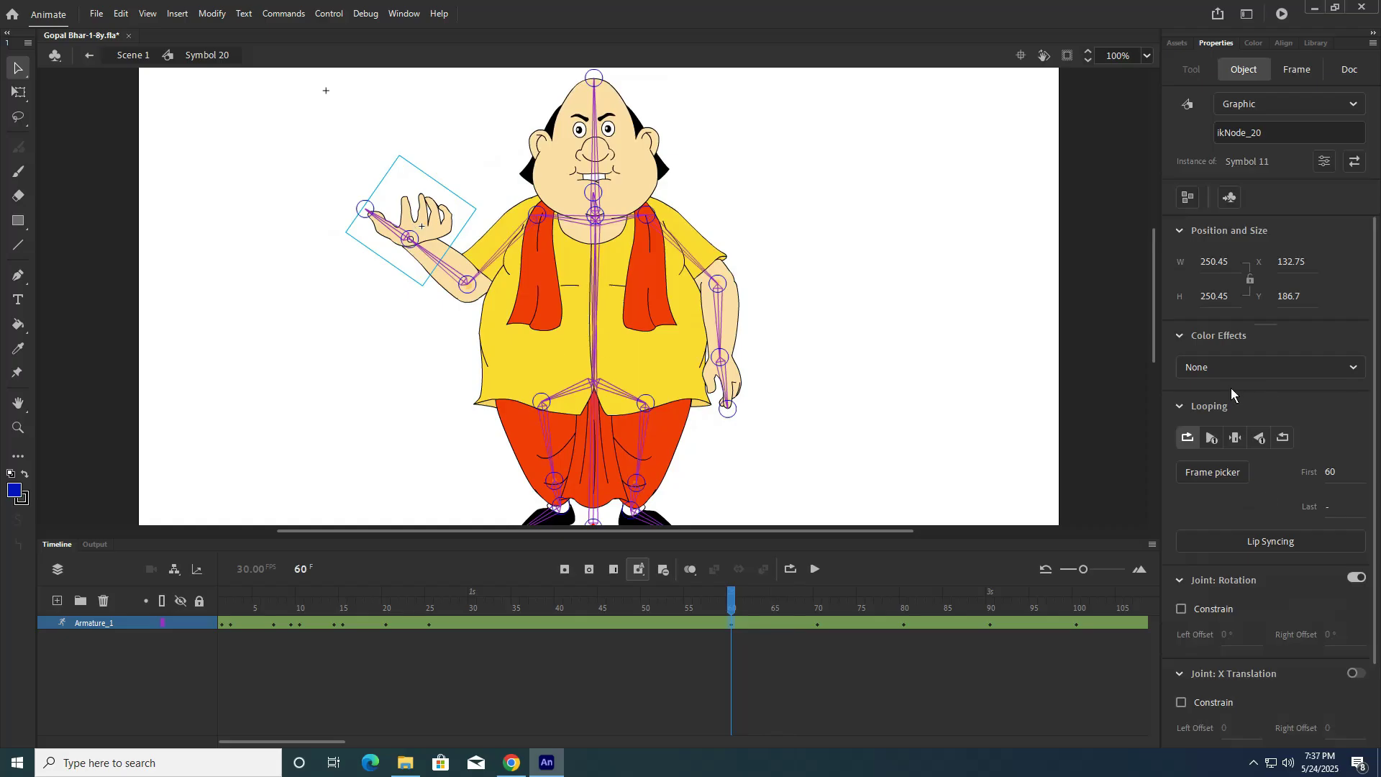
Step: Set the character's right hand symbol to single-frame looping at the frame 60 pose
{"action": "left_click", "coordinate": [1236, 438]}
{"action": "mouse_move", "coordinate": [734, 596]}
{"action": "left_mouse_down"}
{"action": "mouse_move", "coordinate": [669, 603]}
{"action": "mouse_move", "coordinate": [752, 602]}
{"action": "mouse_move", "coordinate": [542, 610]}
{"action": "mouse_move", "coordinate": [730, 623]}
{"action": "left_mouse_up"}
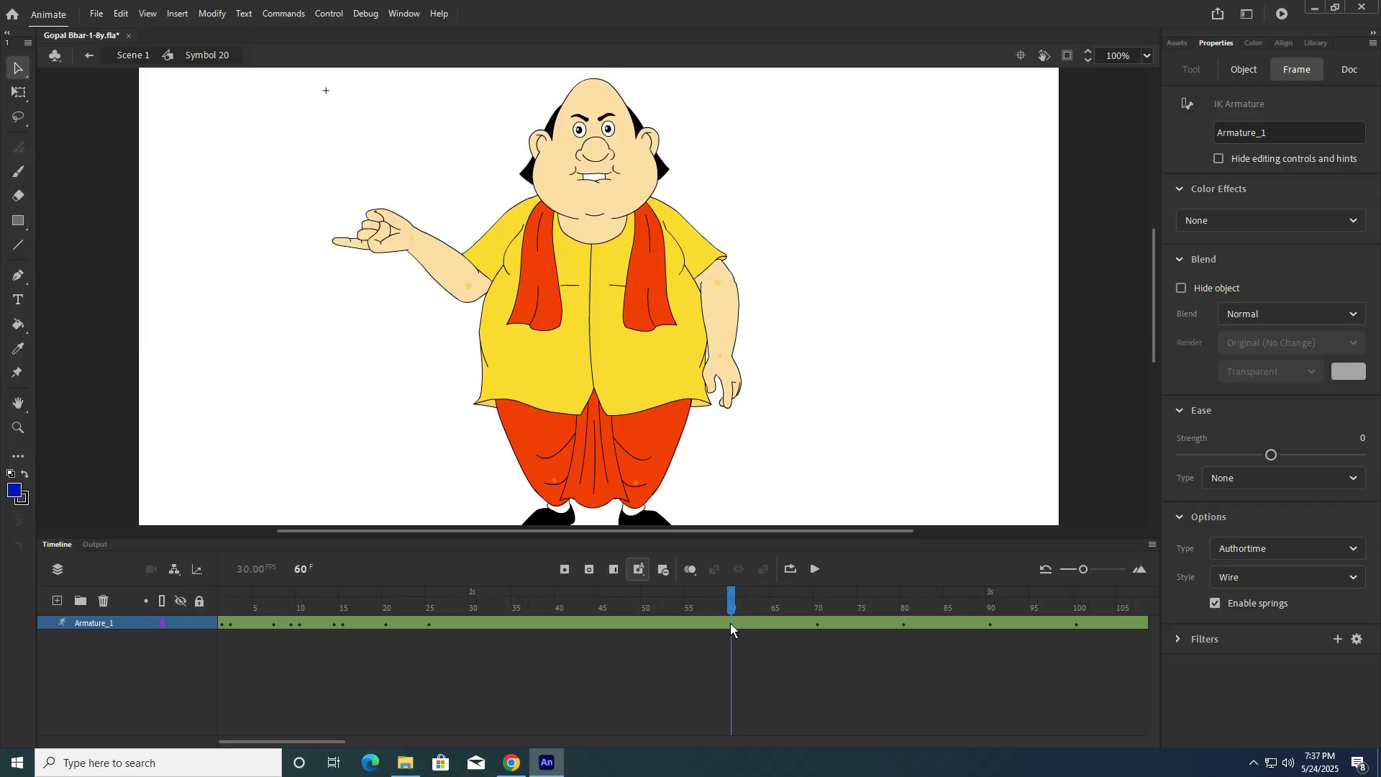
{"action": "left_click", "coordinate": [840, 431]}
{"action": "left_click", "coordinate": [374, 225]}
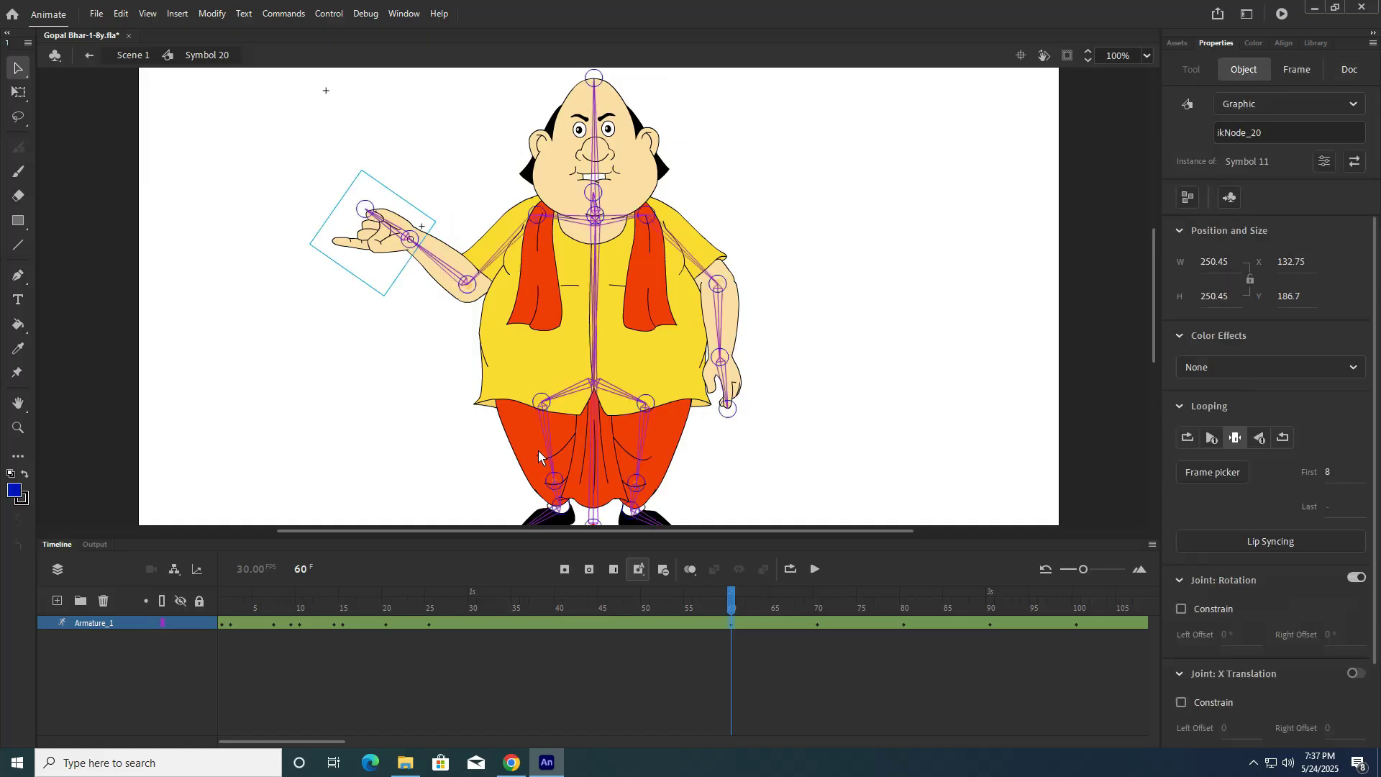
{"action": "mouse_move", "coordinate": [722, 600]}
{"action": "left_mouse_down"}
{"action": "mouse_move", "coordinate": [686, 602]}
{"action": "mouse_move", "coordinate": [734, 609]}
{"action": "left_mouse_up"}
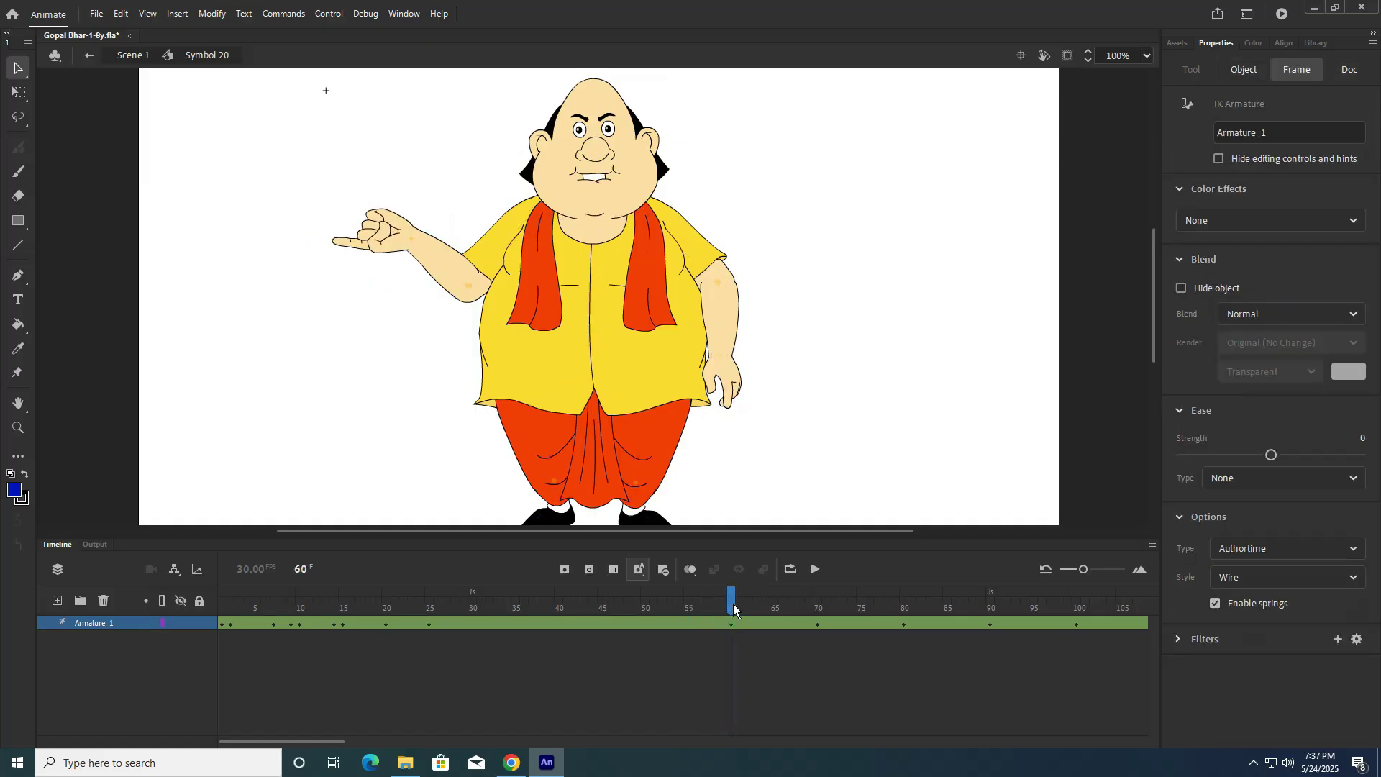
{"action": "left_click", "coordinate": [364, 236]}
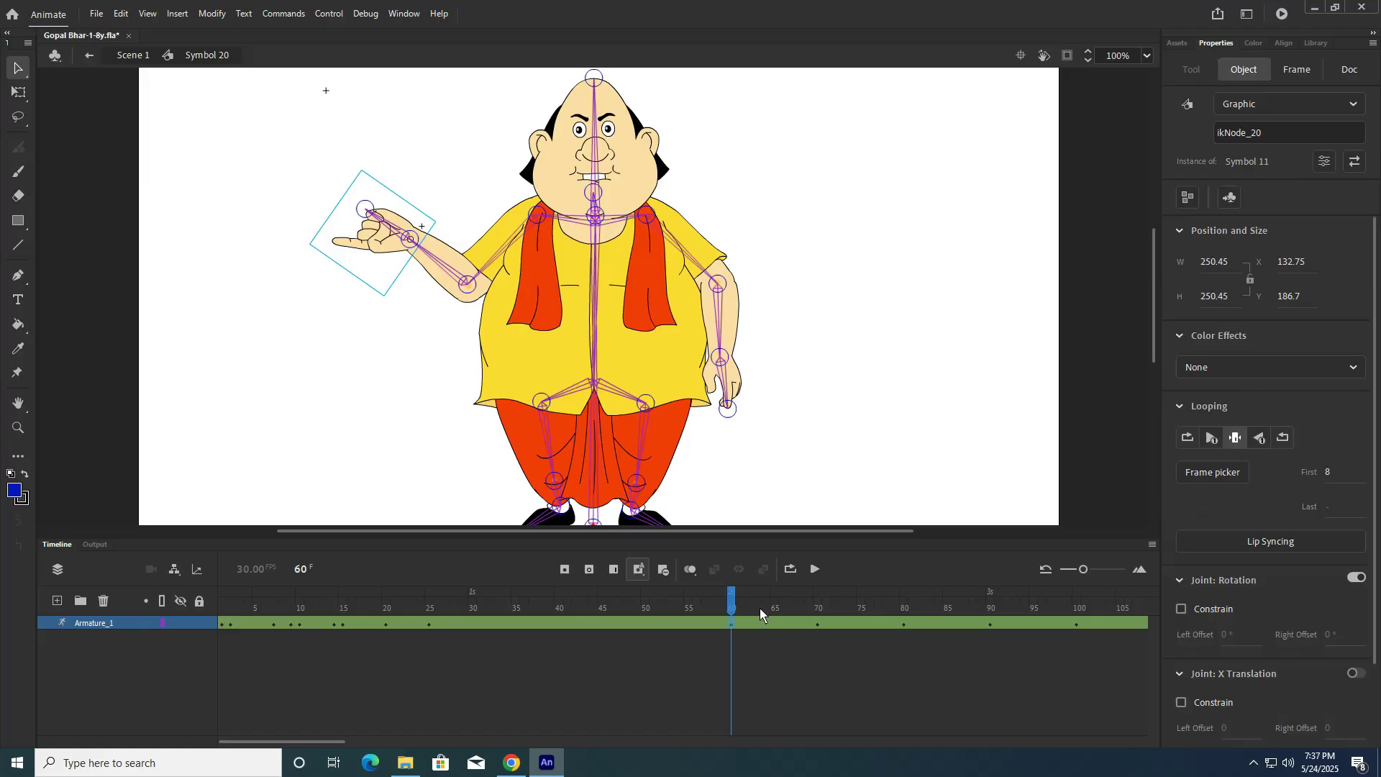
Step: Match the right hand at frame 60 to the frame 25 gesture by setting its first frame to 7
{"action": "left_click", "coordinate": [429, 626]}
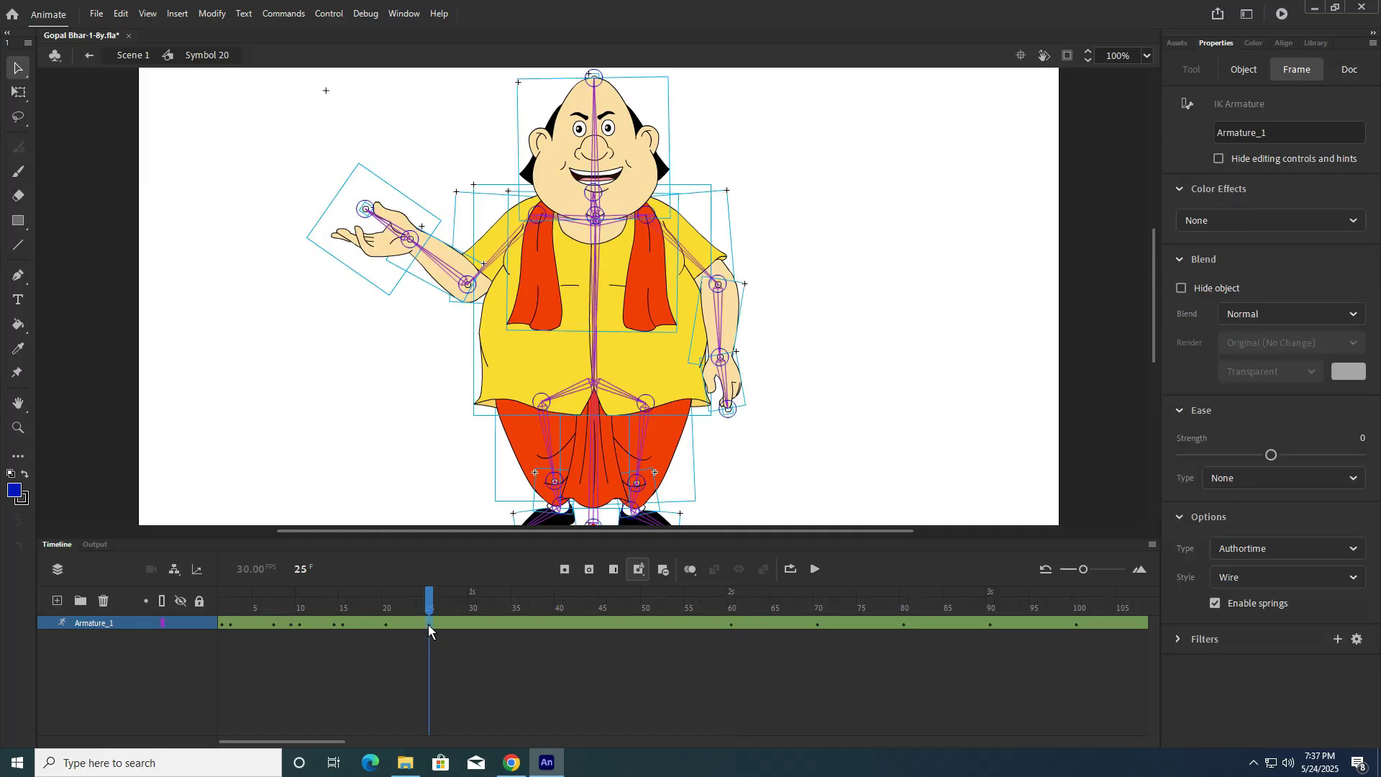
{"action": "left_click", "coordinate": [382, 269]}
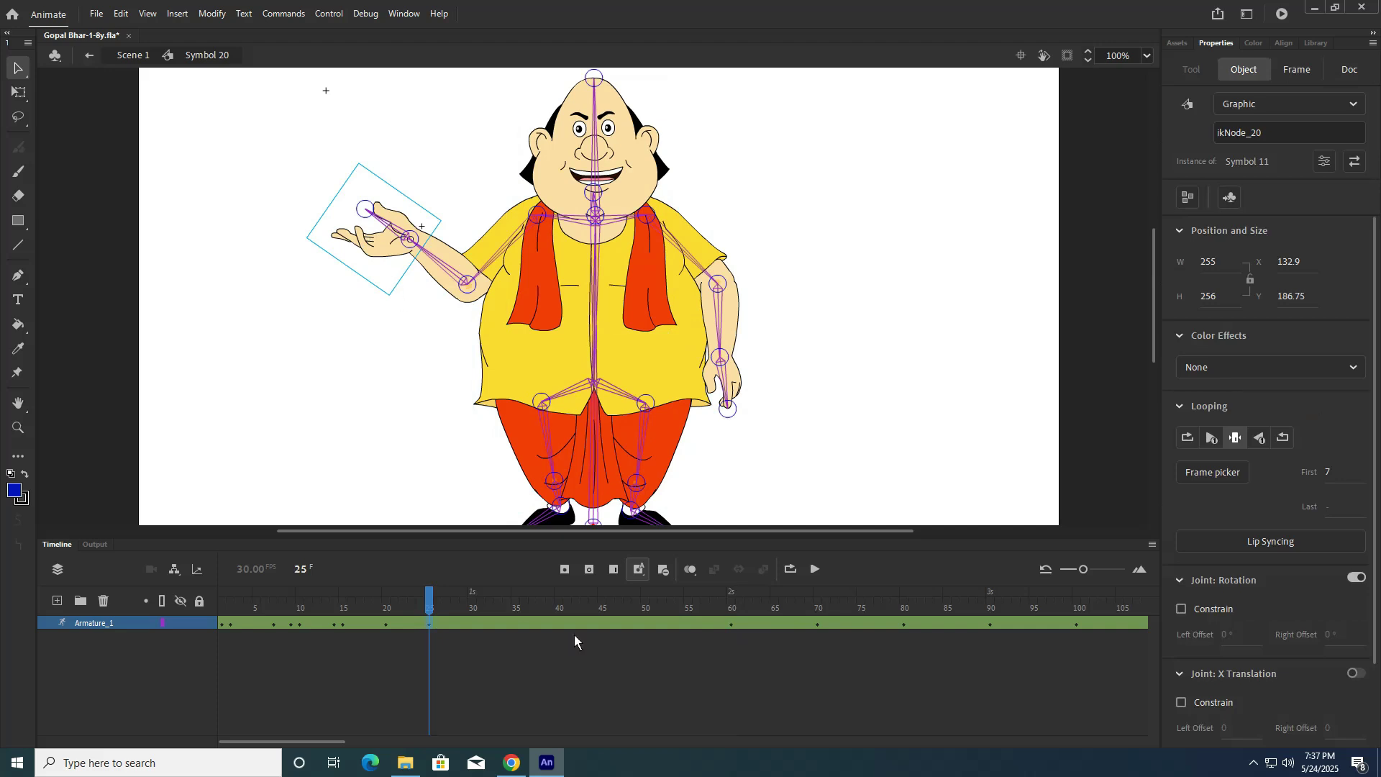
{"action": "left_click", "coordinate": [729, 626]}
{"action": "left_click", "coordinate": [859, 315]}
{"action": "left_click", "coordinate": [390, 246]}
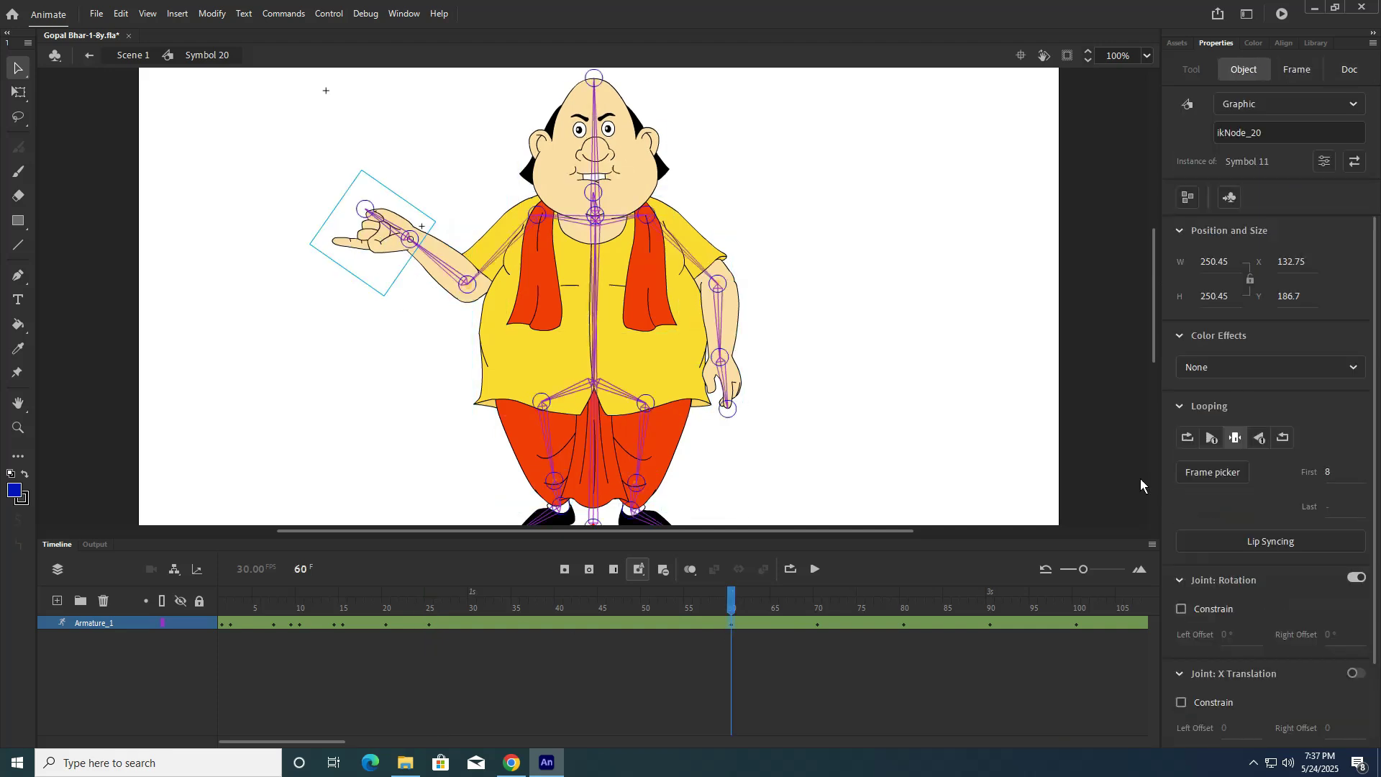
{"action": "type", "text": "7"}
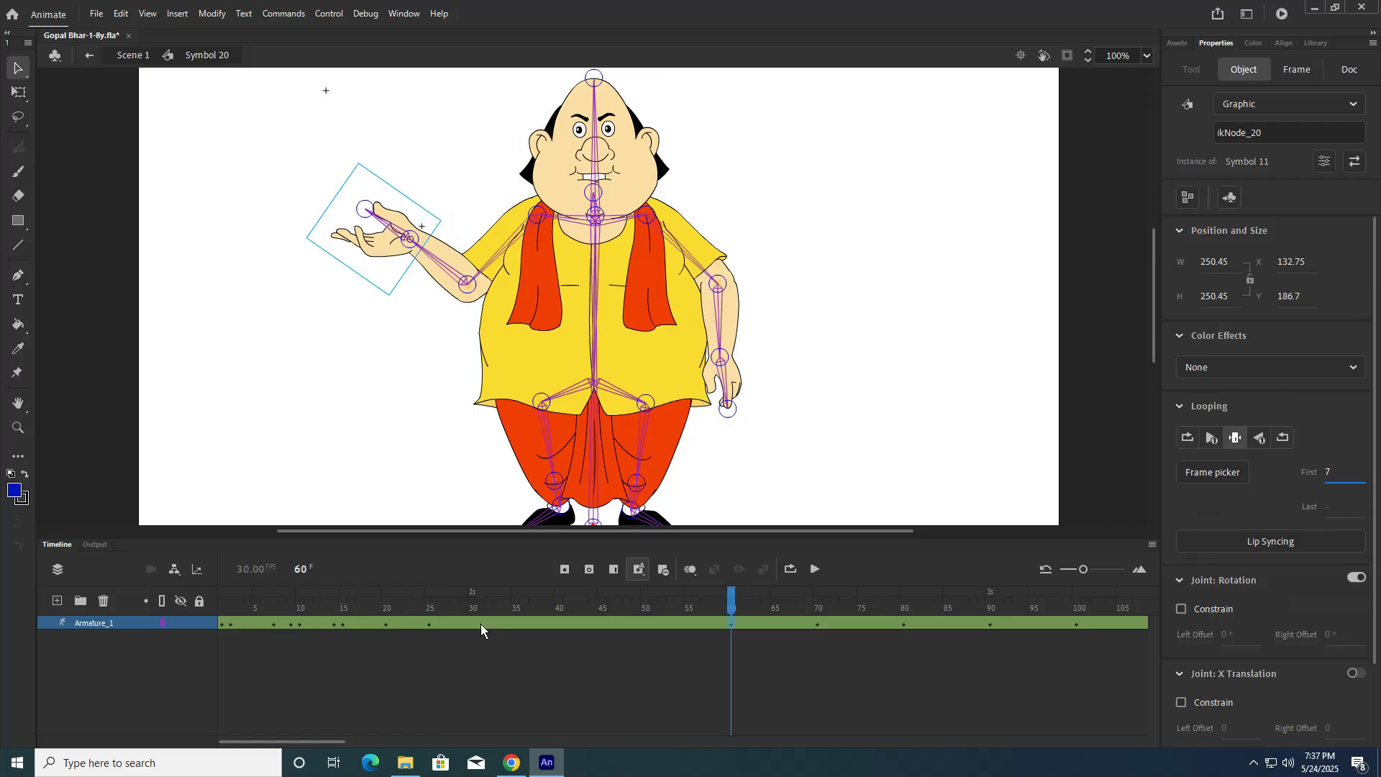
Step: Match the right hand at frame 70 to the frame 20 gesture by setting its first frame to 3
{"action": "left_click", "coordinate": [430, 624]}
{"action": "left_click", "coordinate": [386, 623]}
{"action": "left_click", "coordinate": [411, 270]}
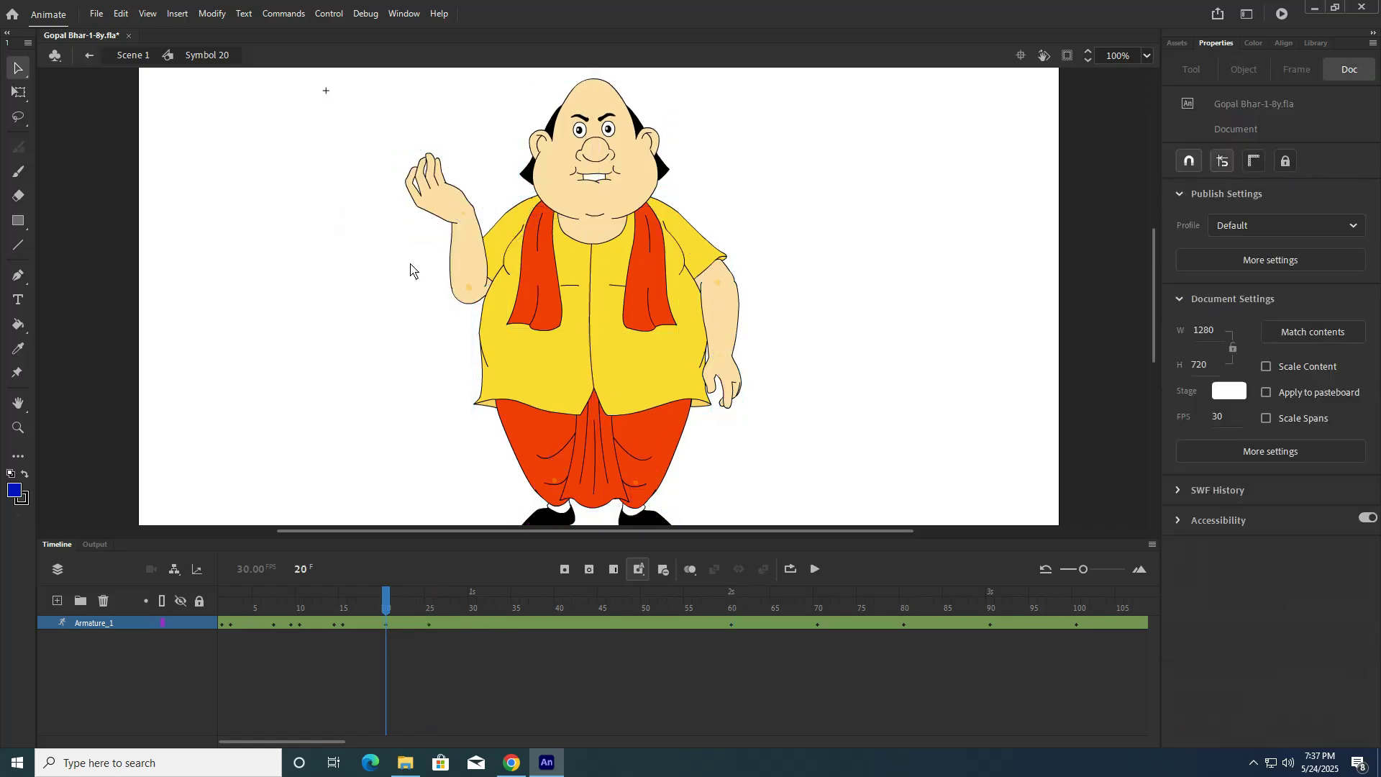
{"action": "left_click", "coordinate": [443, 192]}
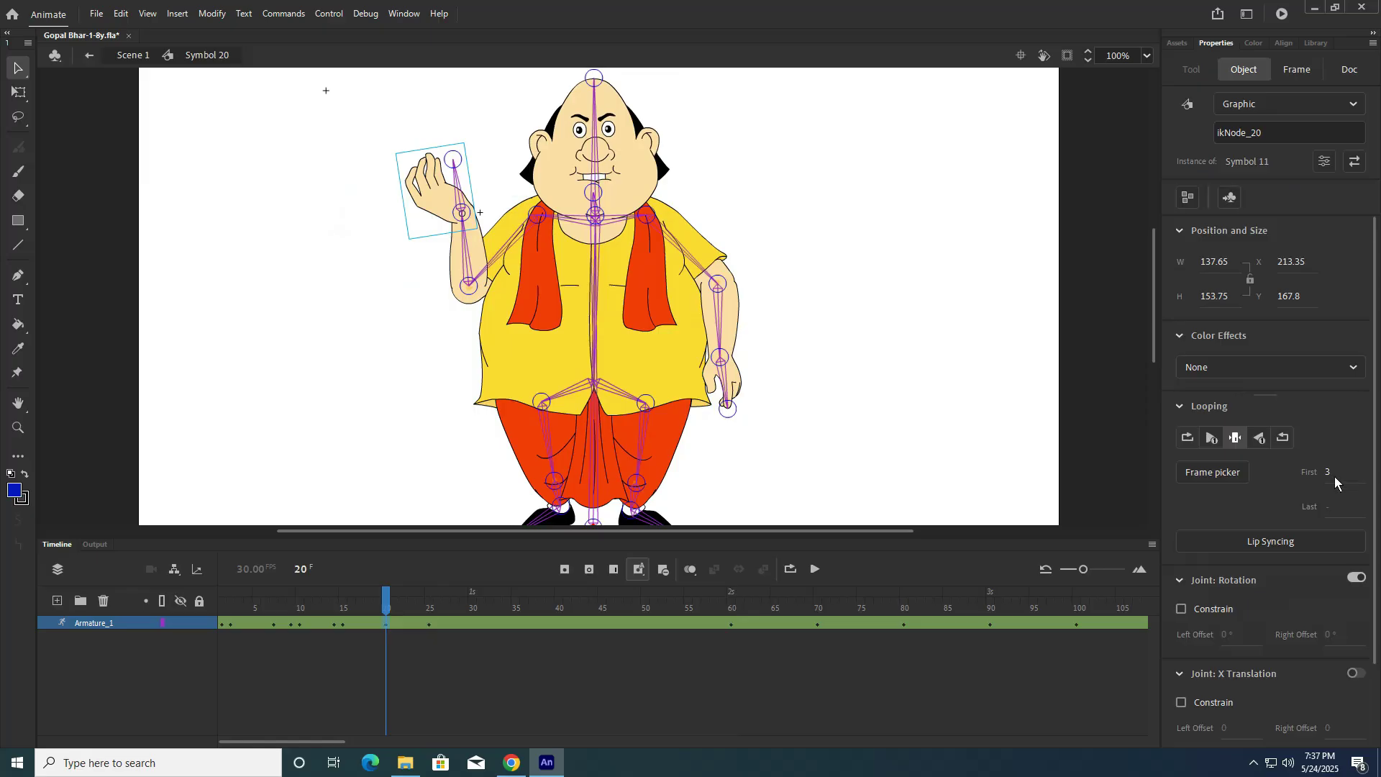
{"action": "left_click", "coordinate": [820, 625]}
{"action": "left_click", "coordinate": [899, 402]}
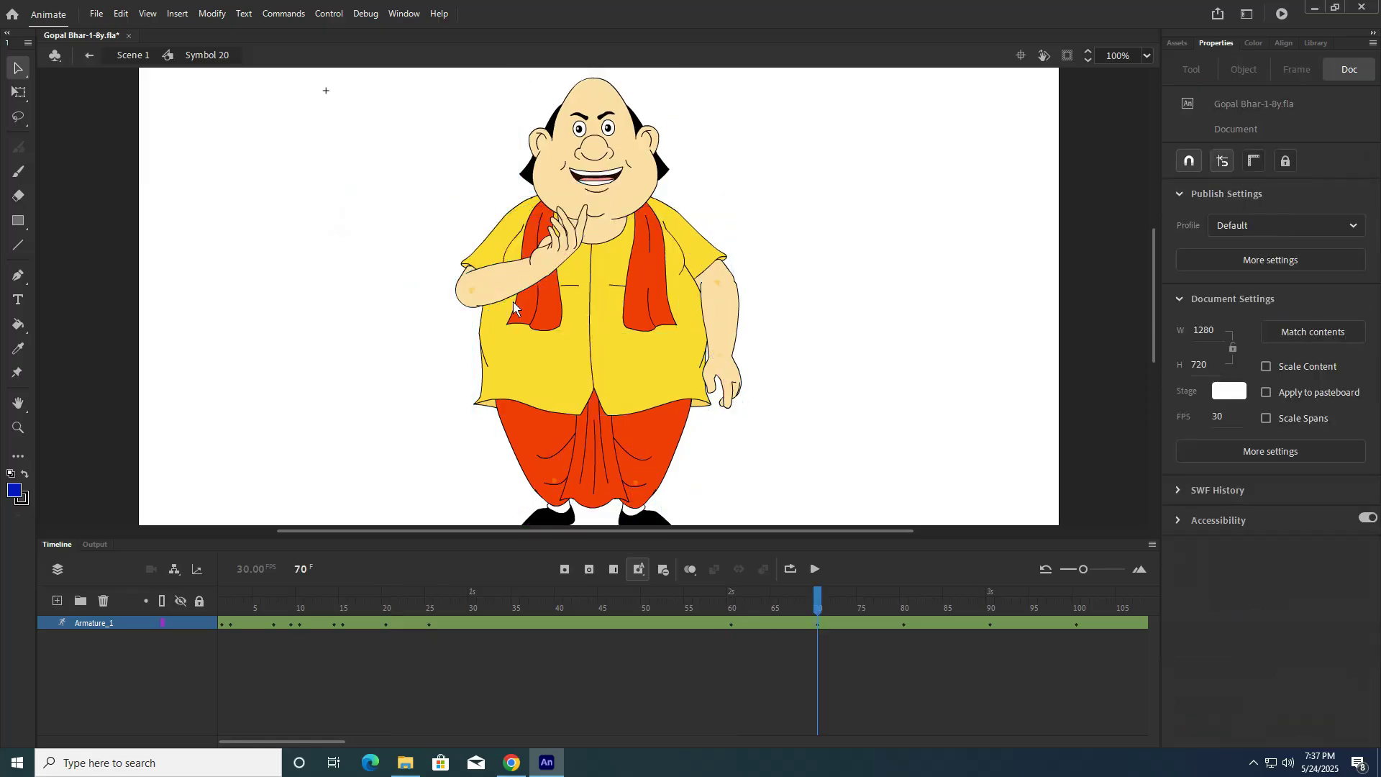
{"action": "left_click", "coordinate": [550, 256]}
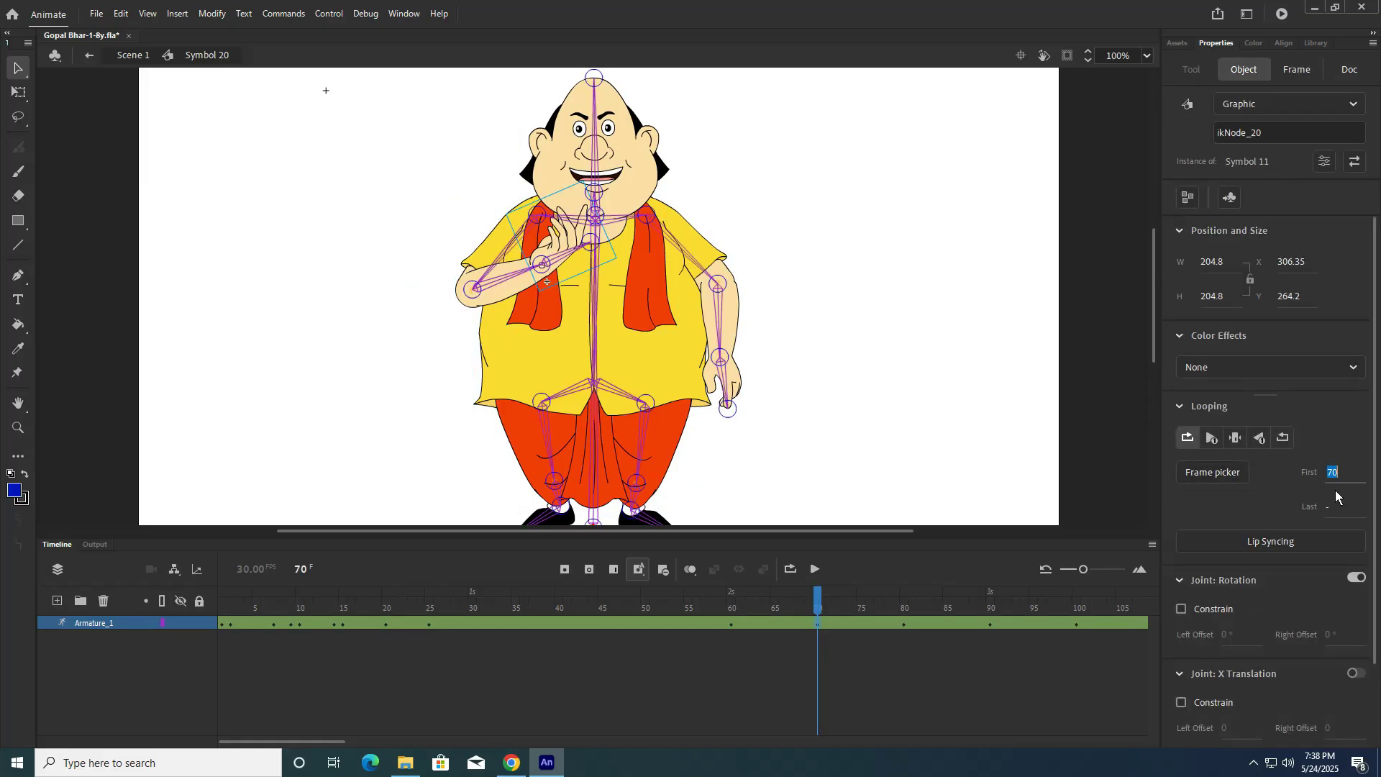
{"action": "type", "text": "3"}
{"action": "key", "text": "Return"}
{"action": "mouse_move", "coordinate": [817, 606]}
{"action": "left_mouse_down"}
{"action": "mouse_move", "coordinate": [723, 609]}
{"action": "mouse_move", "coordinate": [817, 627]}
{"action": "left_mouse_up"}
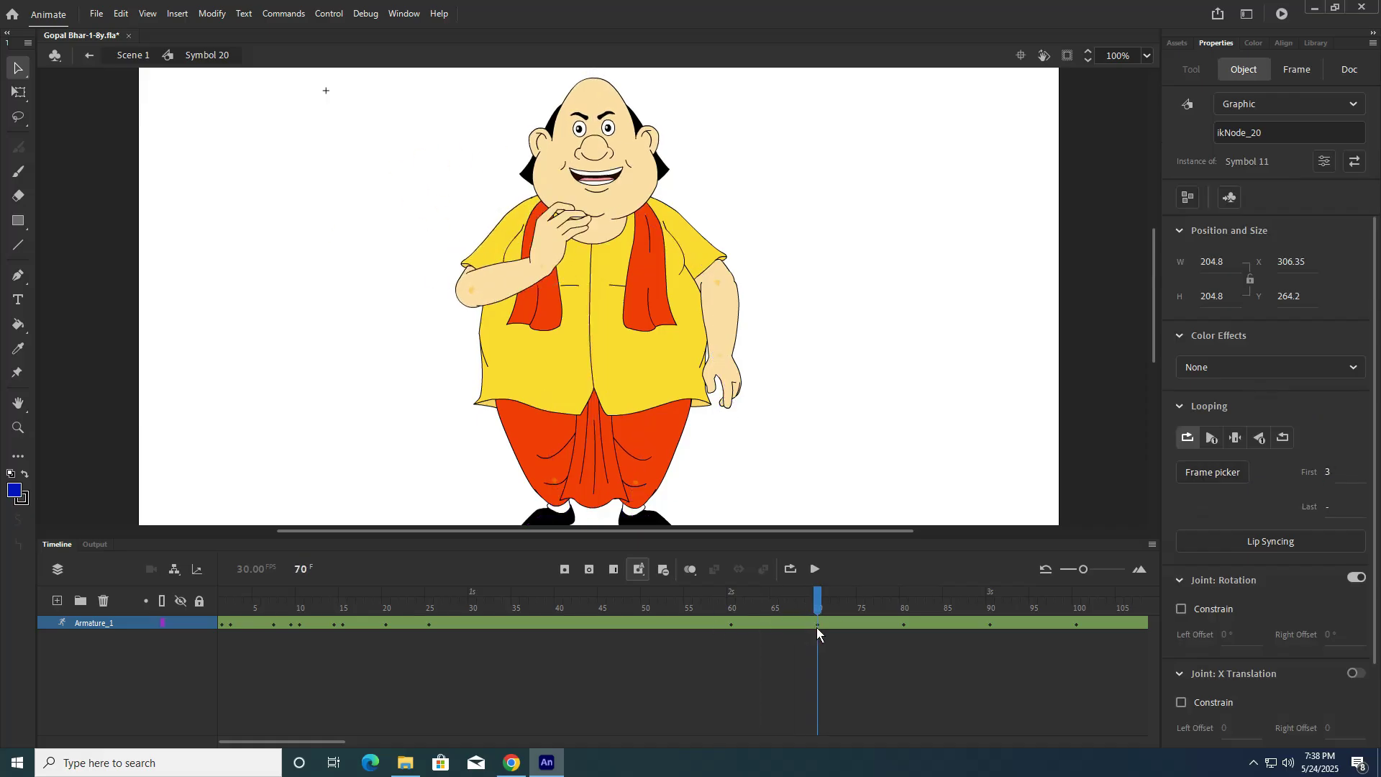
Step: Remove seven frames between the frame 60 and frame 70 poses so that the second pose falls on frame 63
{"action": "left_click", "coordinate": [407, 640]}
{"action": "left_click", "coordinate": [797, 624]}
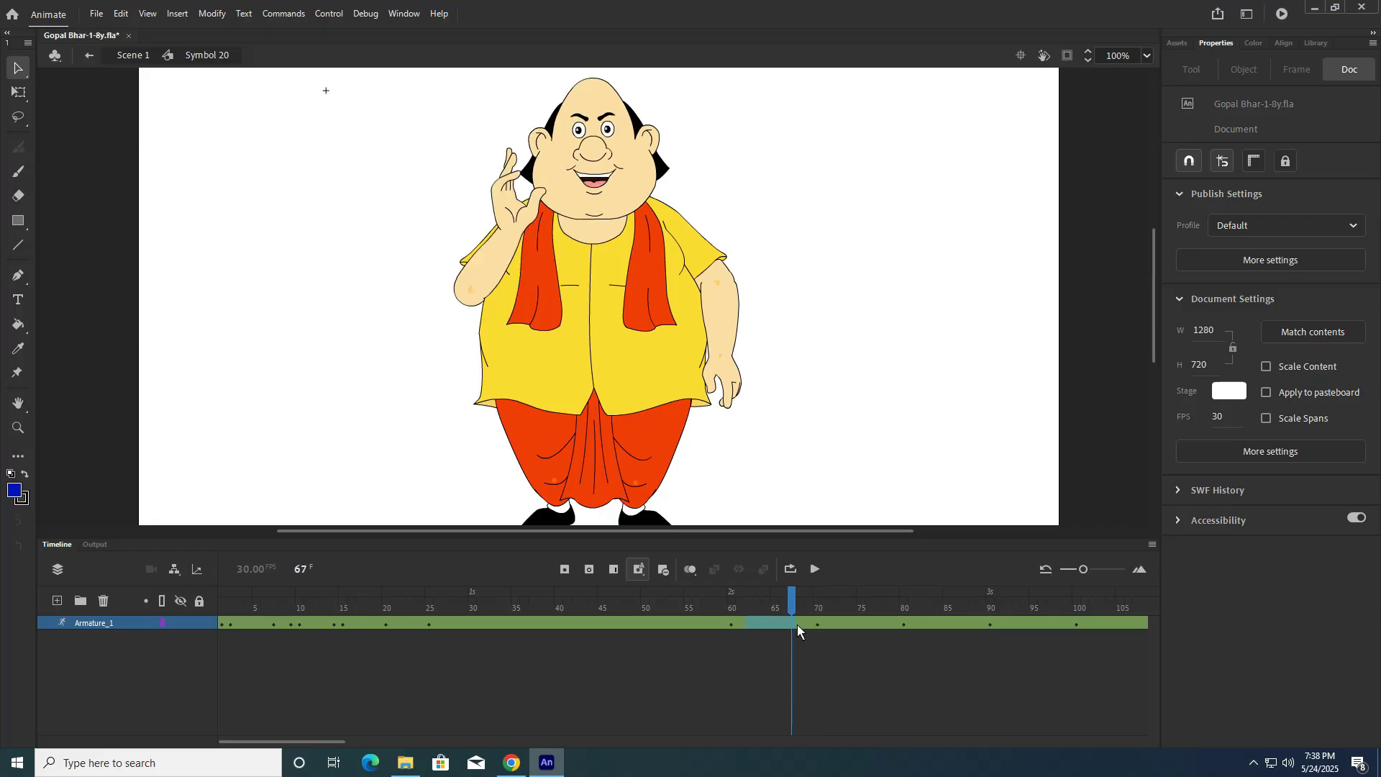
{"action": "left_click", "coordinate": [758, 624]}
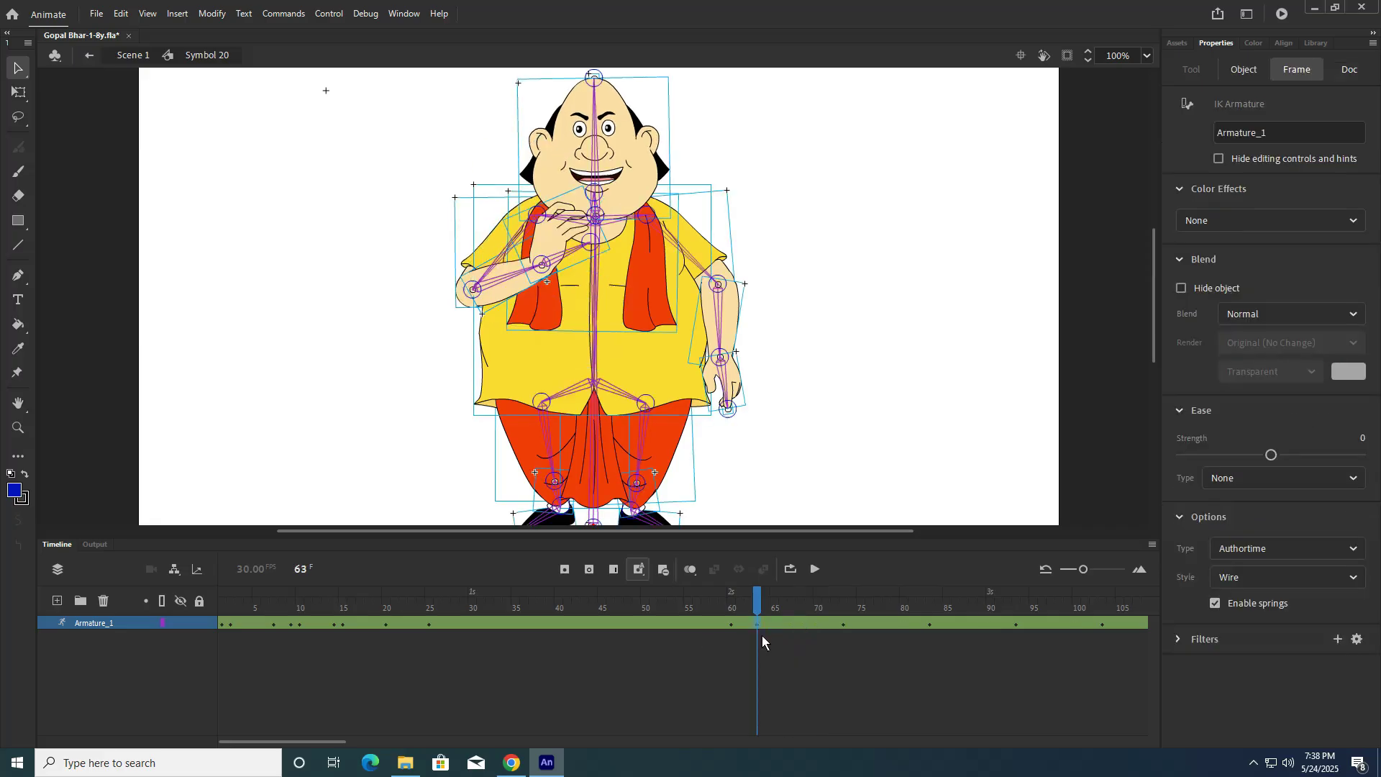
Step: Compare the frame 20 pose and raise the character's right forearm and hand toward the mouth at frame 63
{"action": "left_click", "coordinate": [387, 623]}
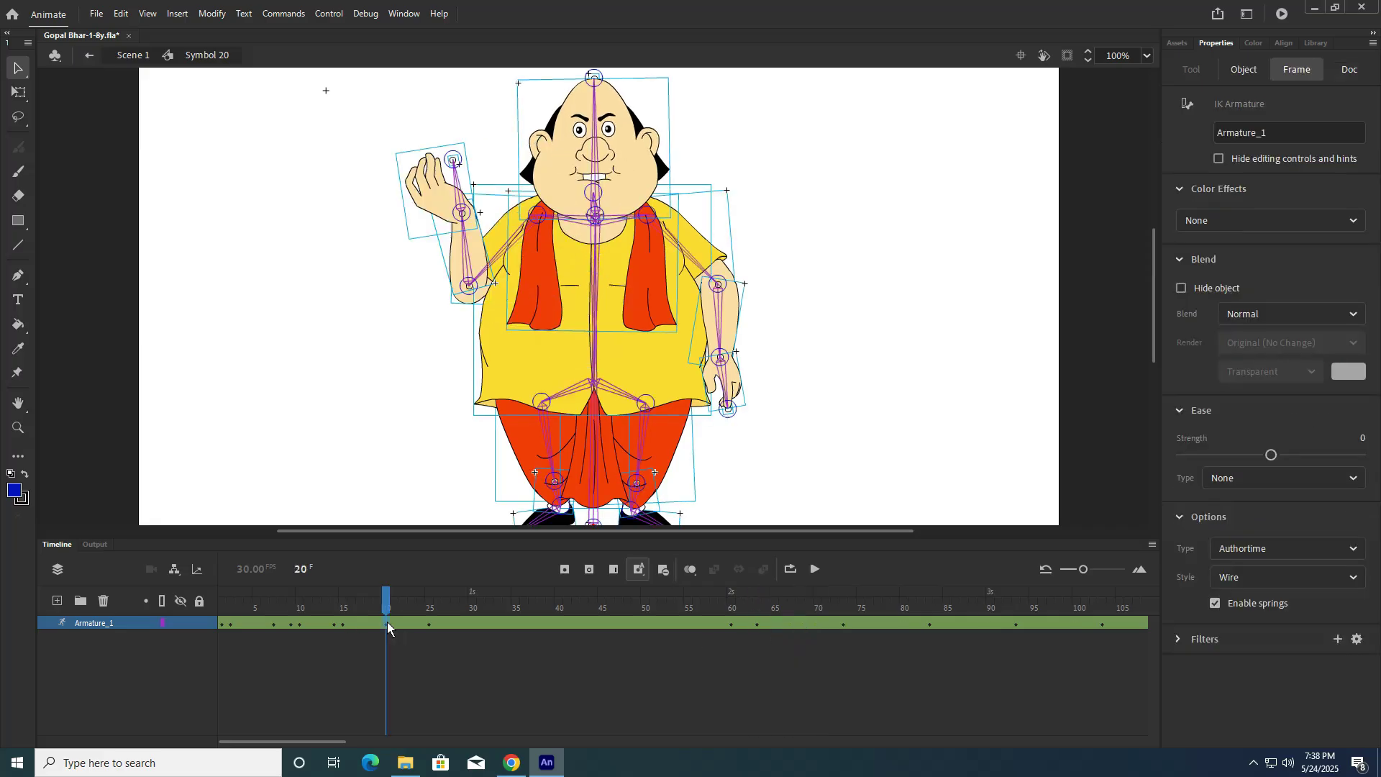
{"action": "left_click", "coordinate": [758, 624]}
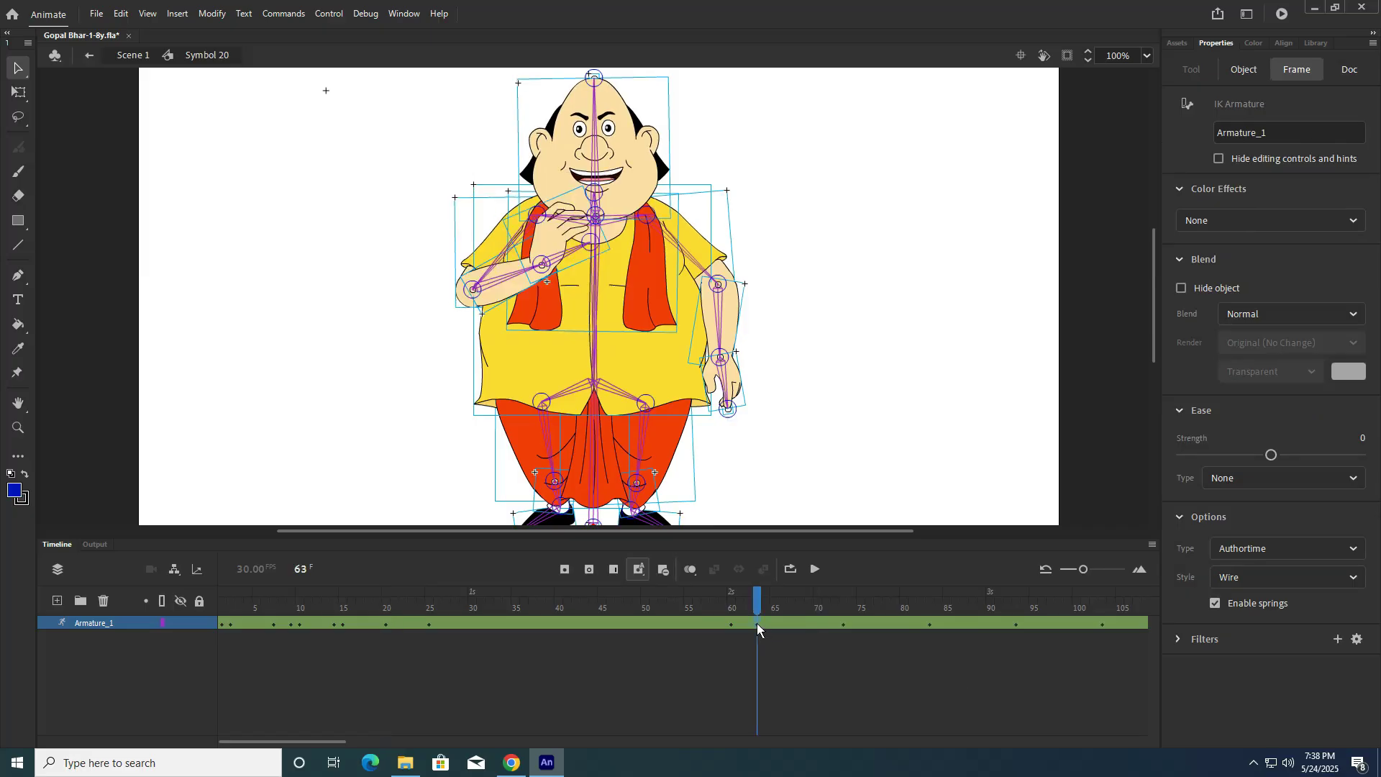
{"action": "left_click", "coordinate": [759, 381]}
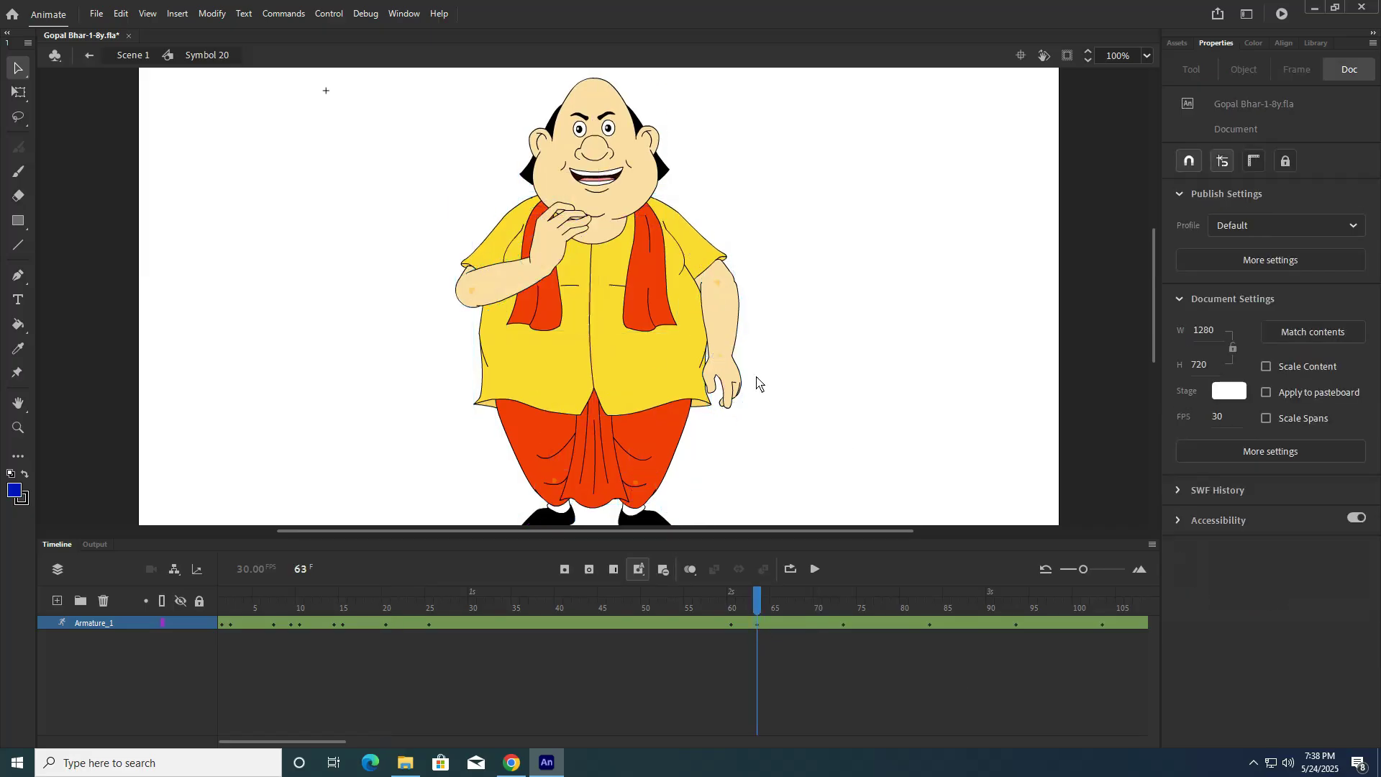
{"action": "left_click", "coordinate": [518, 275]}
{"action": "left_click_drag", "start_coordinate": [540, 248], "coordinate": [501, 191]}
{"action": "scroll", "coordinate": [544, 251], "scroll_direction": "up", "scroll_amount": 5}
{"action": "left_click", "coordinate": [323, 236]}
{"action": "scroll", "coordinate": [462, 272], "scroll_direction": "down", "scroll_amount": 4}
{"action": "mouse_move", "coordinate": [765, 592]}
{"action": "left_mouse_down"}
{"action": "mouse_move", "coordinate": [699, 599]}
{"action": "mouse_move", "coordinate": [771, 611]}
{"action": "mouse_move", "coordinate": [735, 616]}
{"action": "mouse_move", "coordinate": [757, 615]}
{"action": "left_mouse_up"}
Step: Match the right hand at frame 73 to the frame 15 gesture by setting its first frame to 5
{"action": "left_click", "coordinate": [386, 649]}
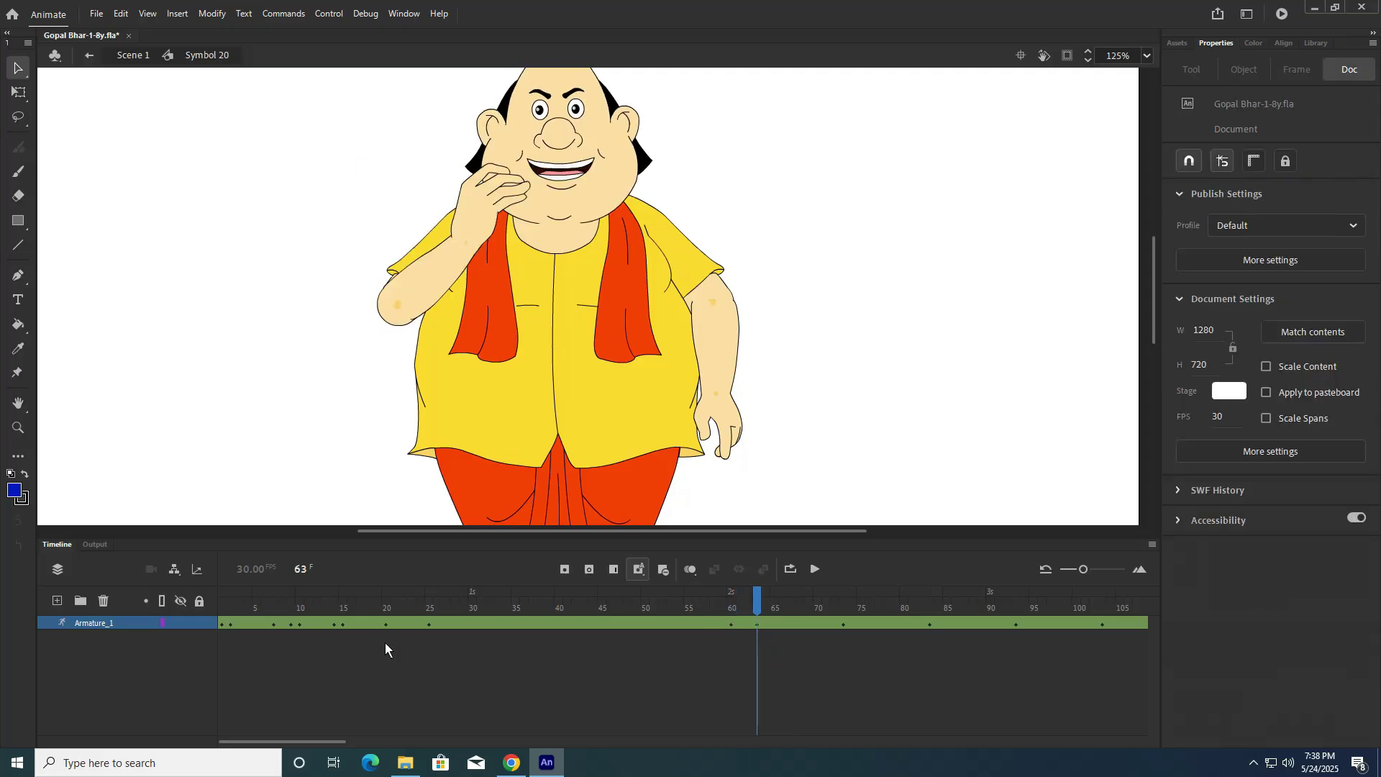
{"action": "left_click", "coordinate": [342, 624]}
{"action": "left_click", "coordinate": [305, 345]}
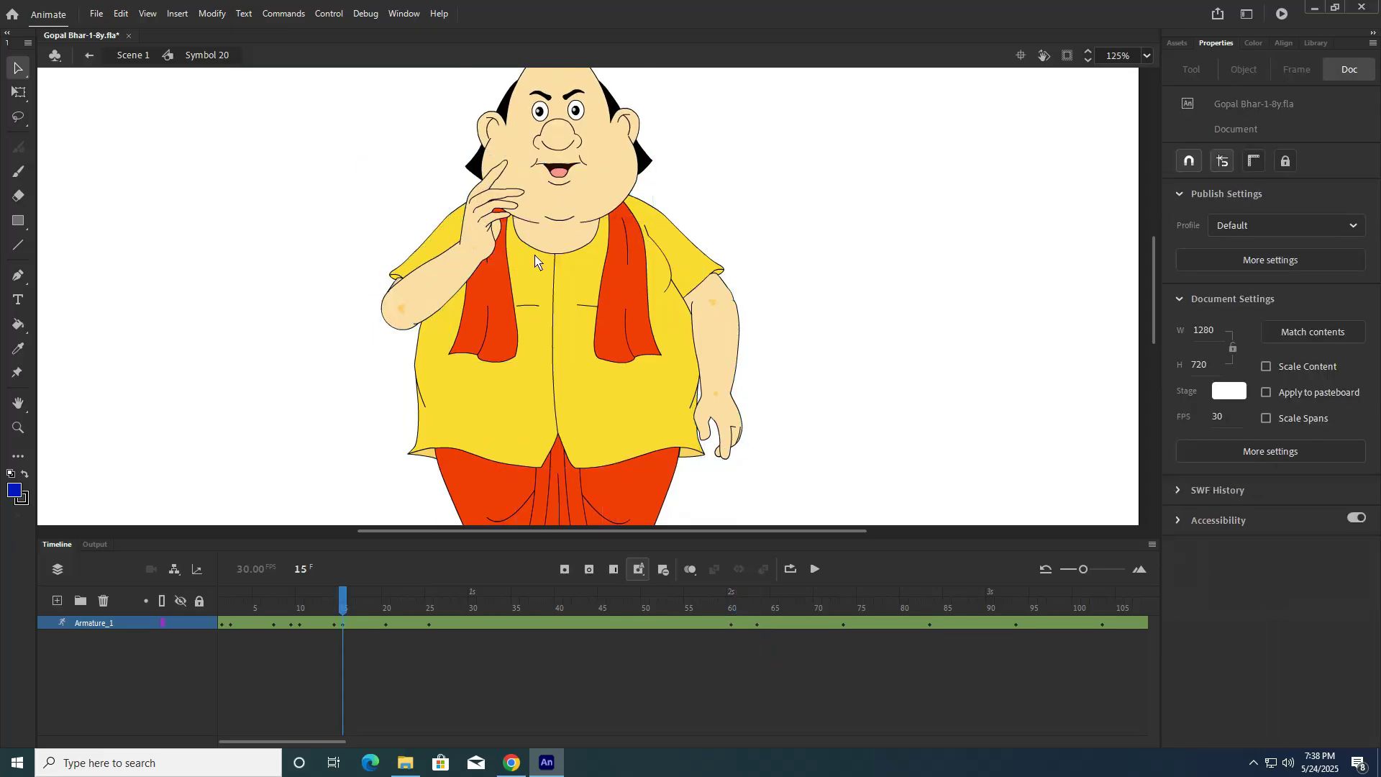
{"action": "left_click", "coordinate": [494, 219]}
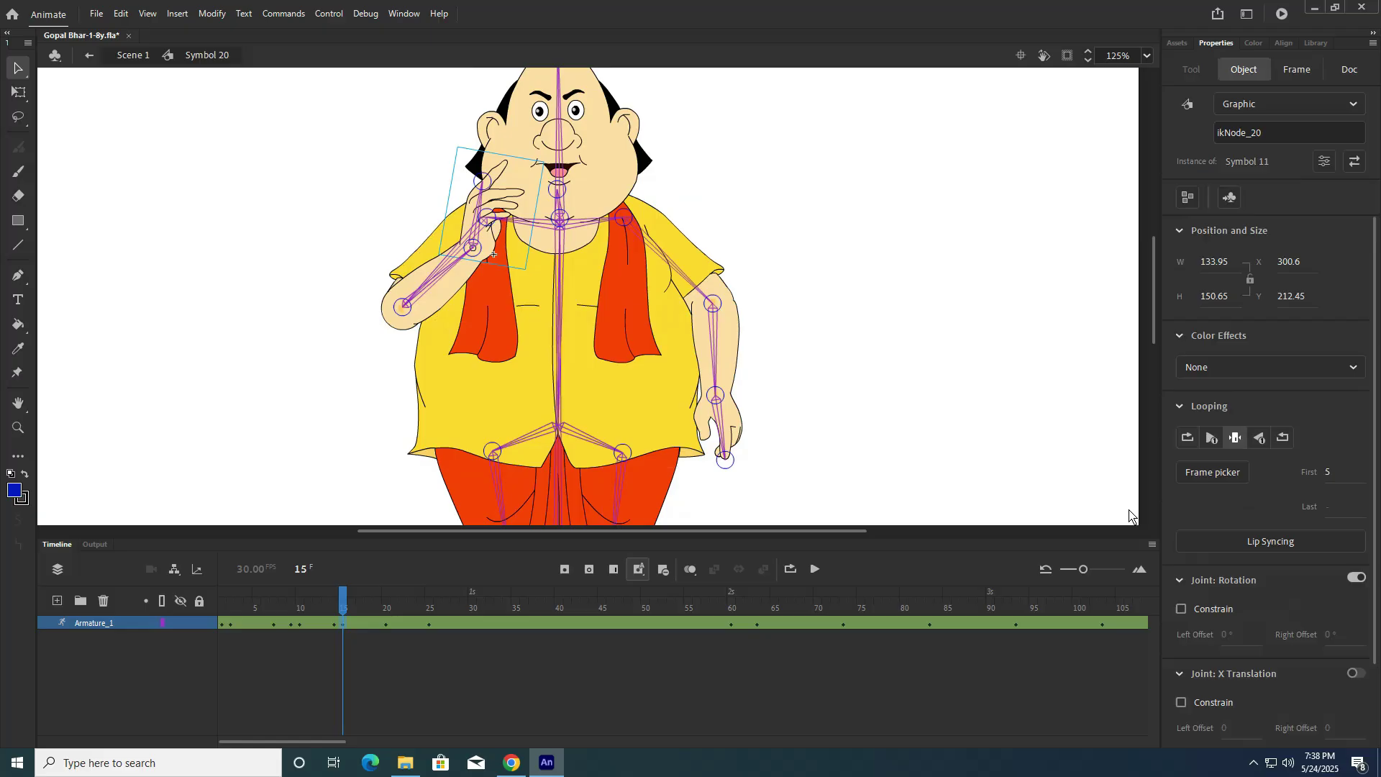
{"action": "left_click", "coordinate": [842, 624]}
{"action": "left_click", "coordinate": [906, 309]}
{"action": "left_click", "coordinate": [440, 400]}
{"action": "left_click", "coordinate": [1333, 477]}
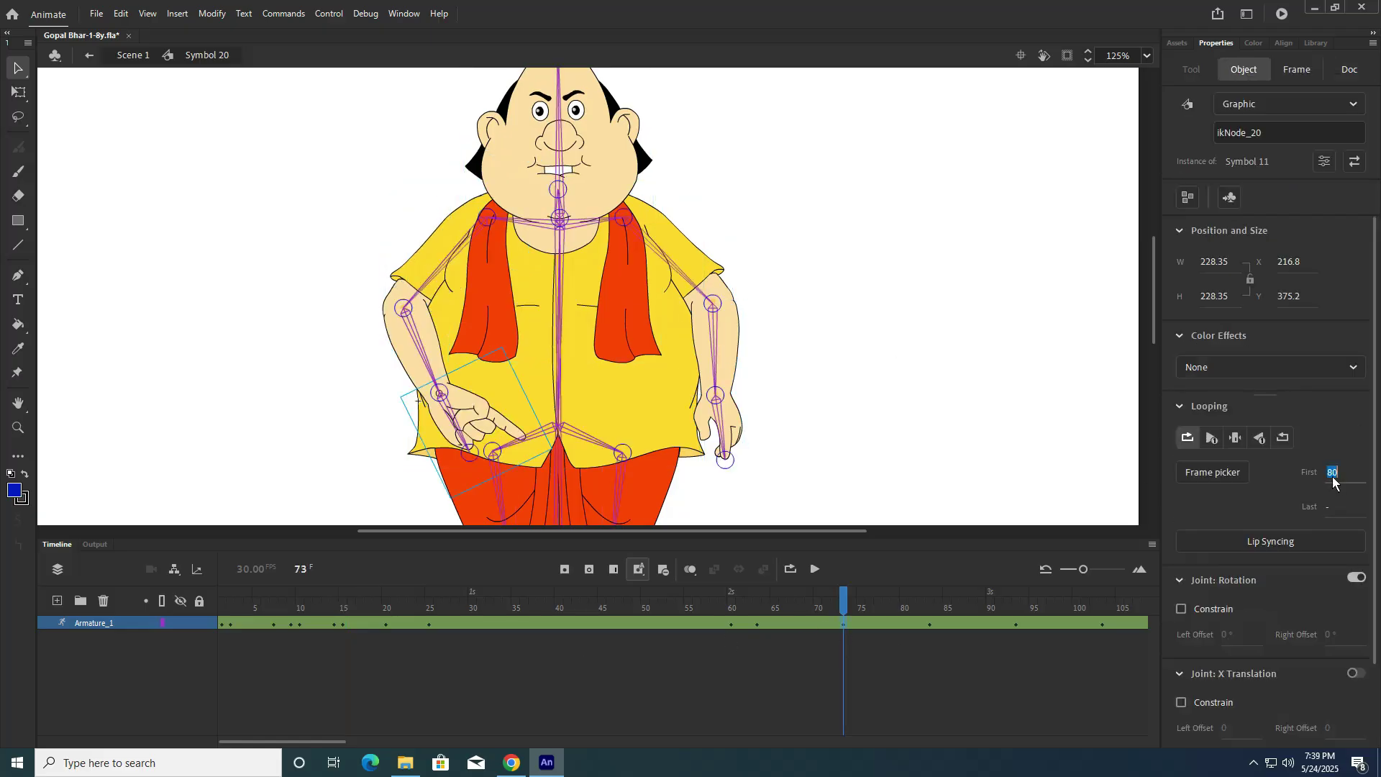
Step: Set the right hand symbol to single-frame looping at the frame 63 and frame 73 poses
{"action": "left_click_drag", "start_coordinate": [844, 613], "coordinate": [756, 631]}
{"action": "left_click", "coordinate": [833, 341]}
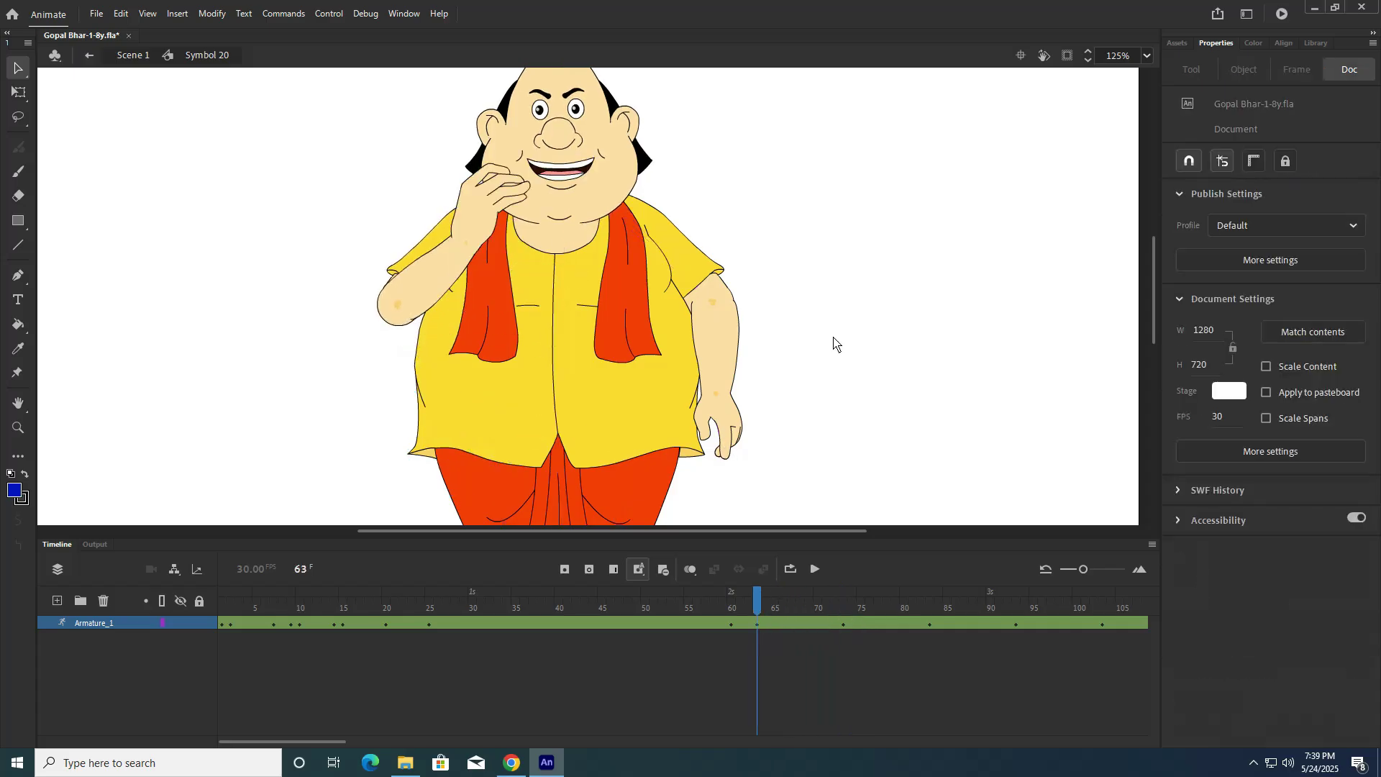
{"action": "left_click", "coordinate": [495, 197]}
{"action": "left_click", "coordinate": [1235, 437]}
{"action": "left_click_drag", "start_coordinate": [761, 599], "coordinate": [841, 619]}
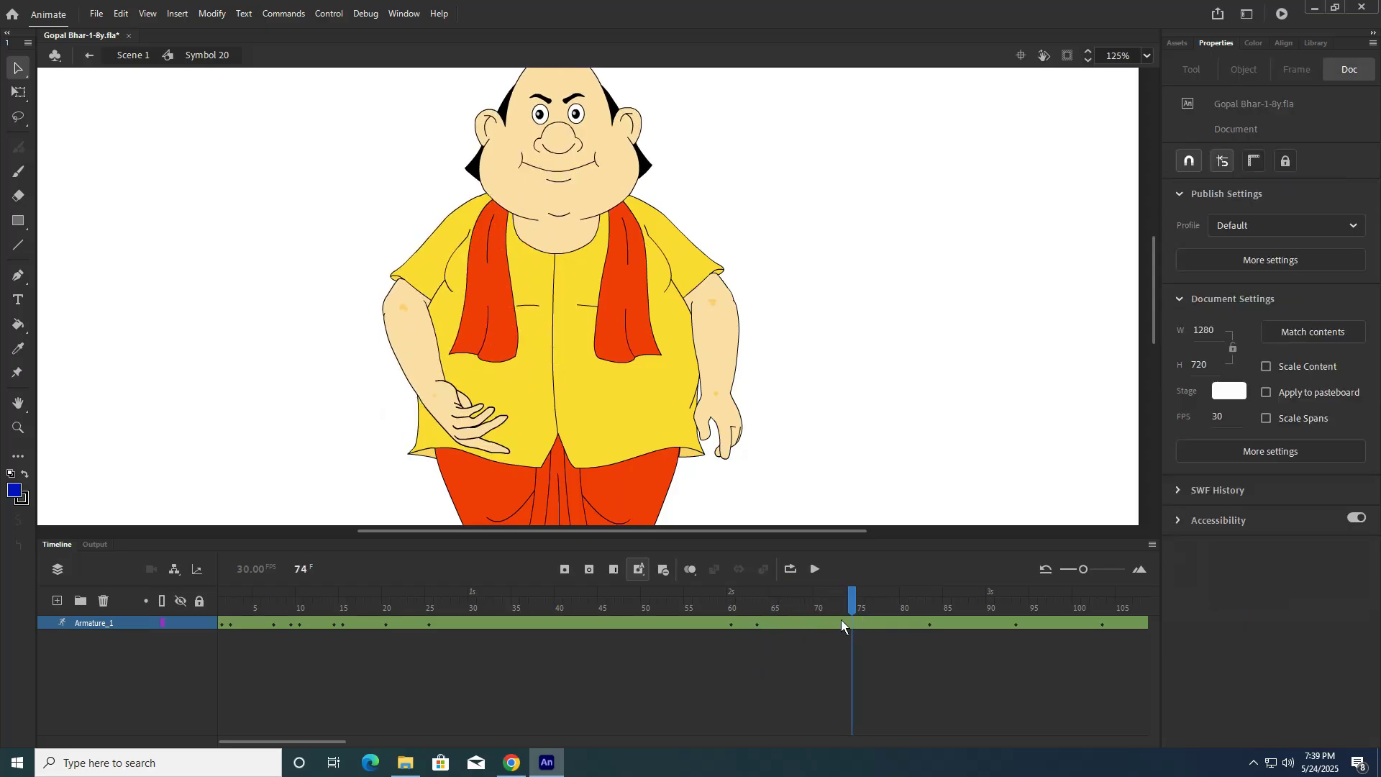
{"action": "left_click", "coordinate": [455, 437]}
{"action": "left_click", "coordinate": [1235, 437]}
{"action": "left_click", "coordinate": [880, 580]}
{"action": "mouse_move", "coordinate": [841, 603]}
{"action": "left_mouse_down"}
{"action": "mouse_move", "coordinate": [744, 600]}
{"action": "mouse_move", "coordinate": [856, 612]}
{"action": "mouse_move", "coordinate": [842, 613]}
{"action": "left_mouse_up"}
Step: Check the poses at frames 15 and 14, and remove seven frames between the frame 63 and frame 73 poses
{"action": "left_click", "coordinate": [340, 626]}
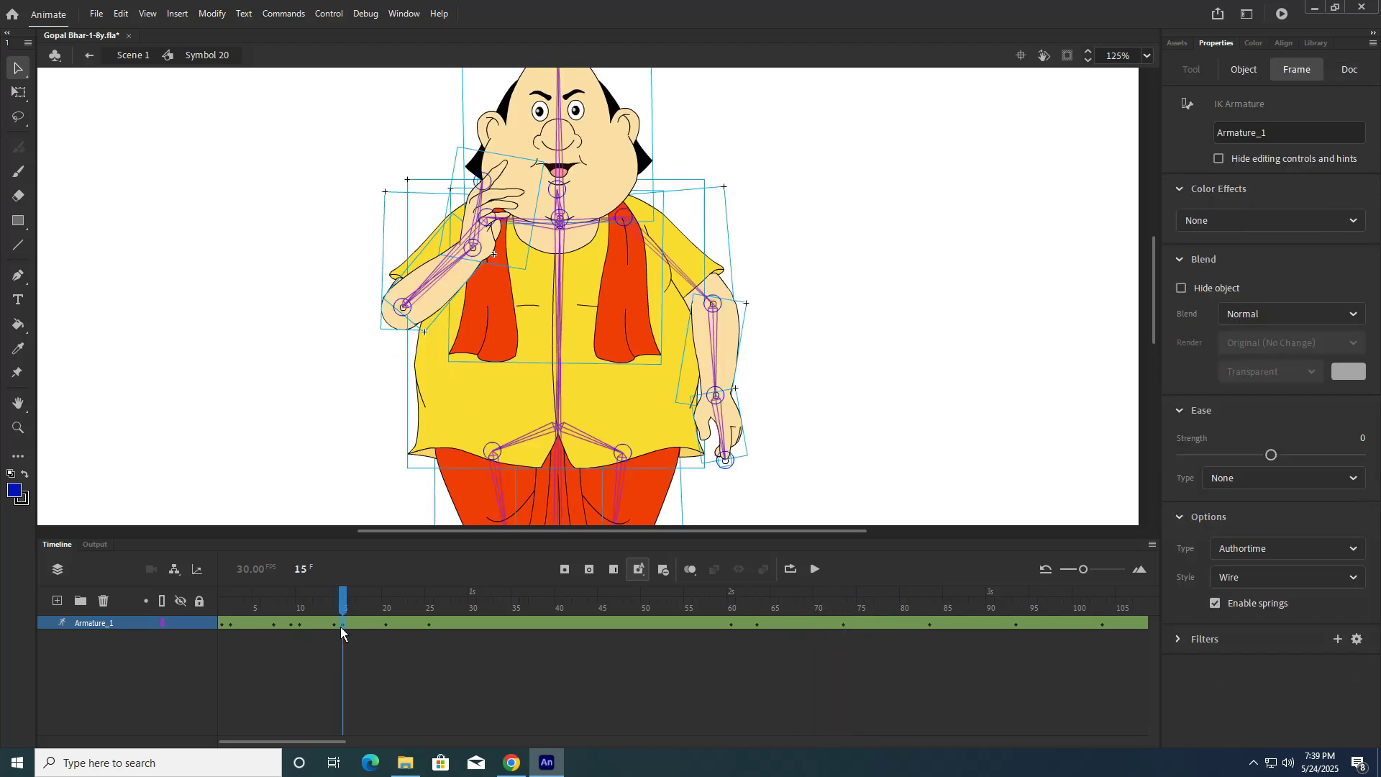
{"action": "left_click", "coordinate": [334, 626]}
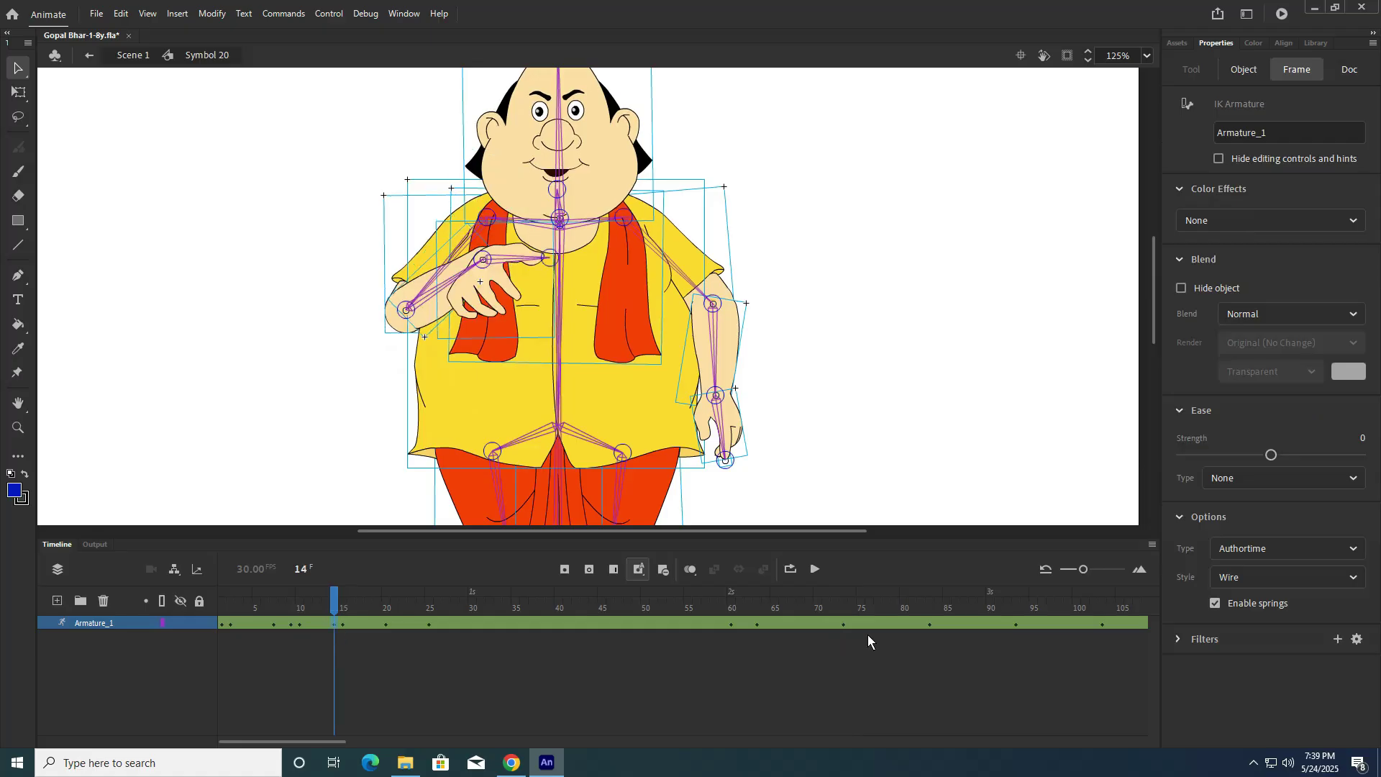
{"action": "left_click_drag", "start_coordinate": [766, 625], "coordinate": [817, 626]}
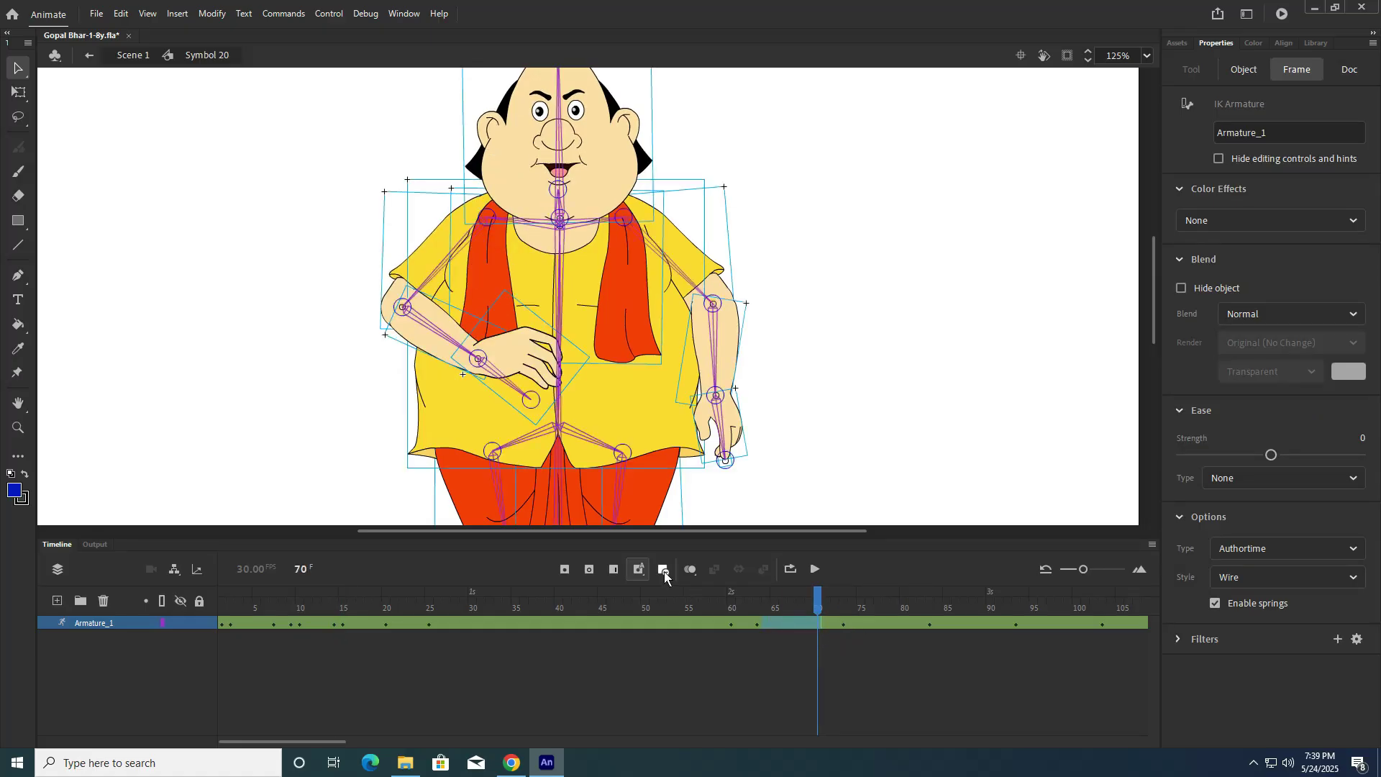
{"action": "left_click", "coordinate": [663, 571]}
Step: Insert a pose keyframe at frame 67 in the armature layer and review the motion leading up to it
{"action": "left_click", "coordinate": [791, 625]}
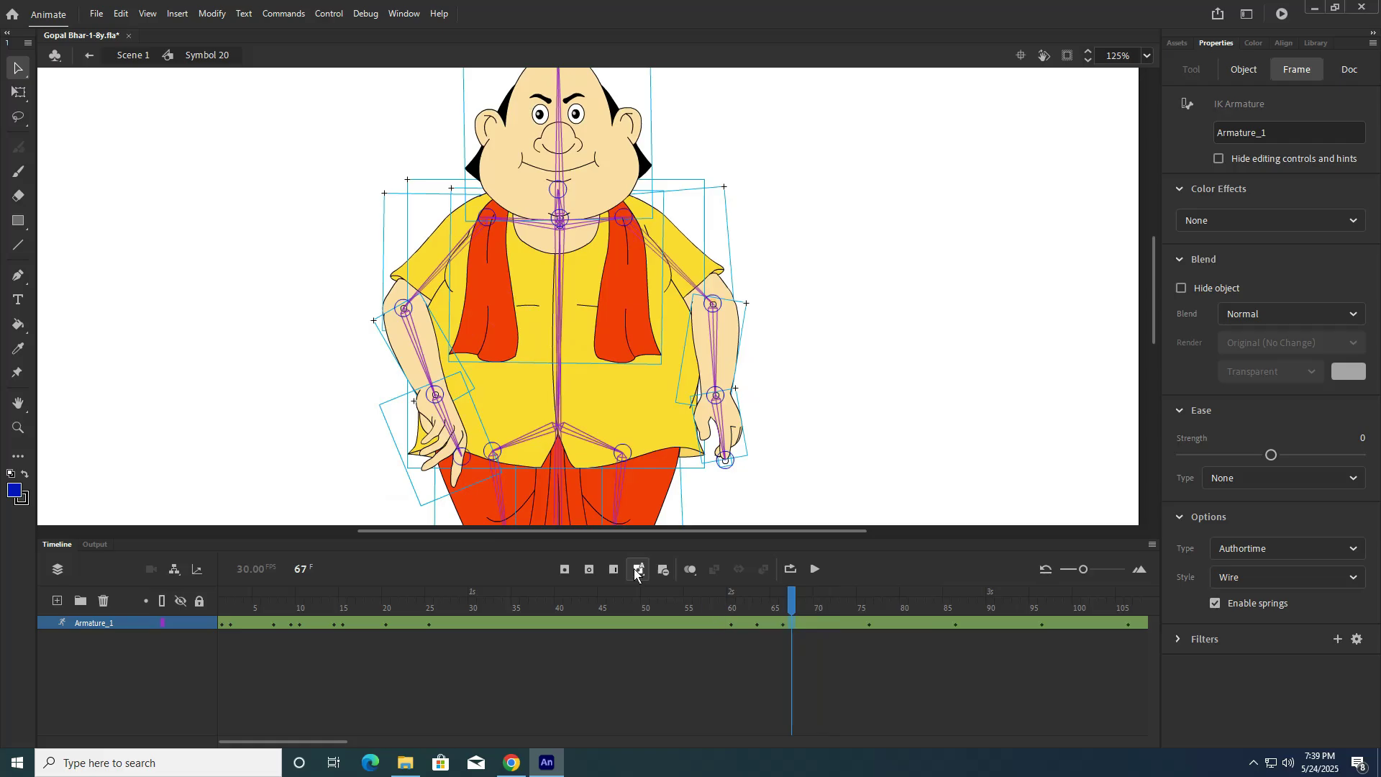
{"action": "left_click", "coordinate": [777, 626]}
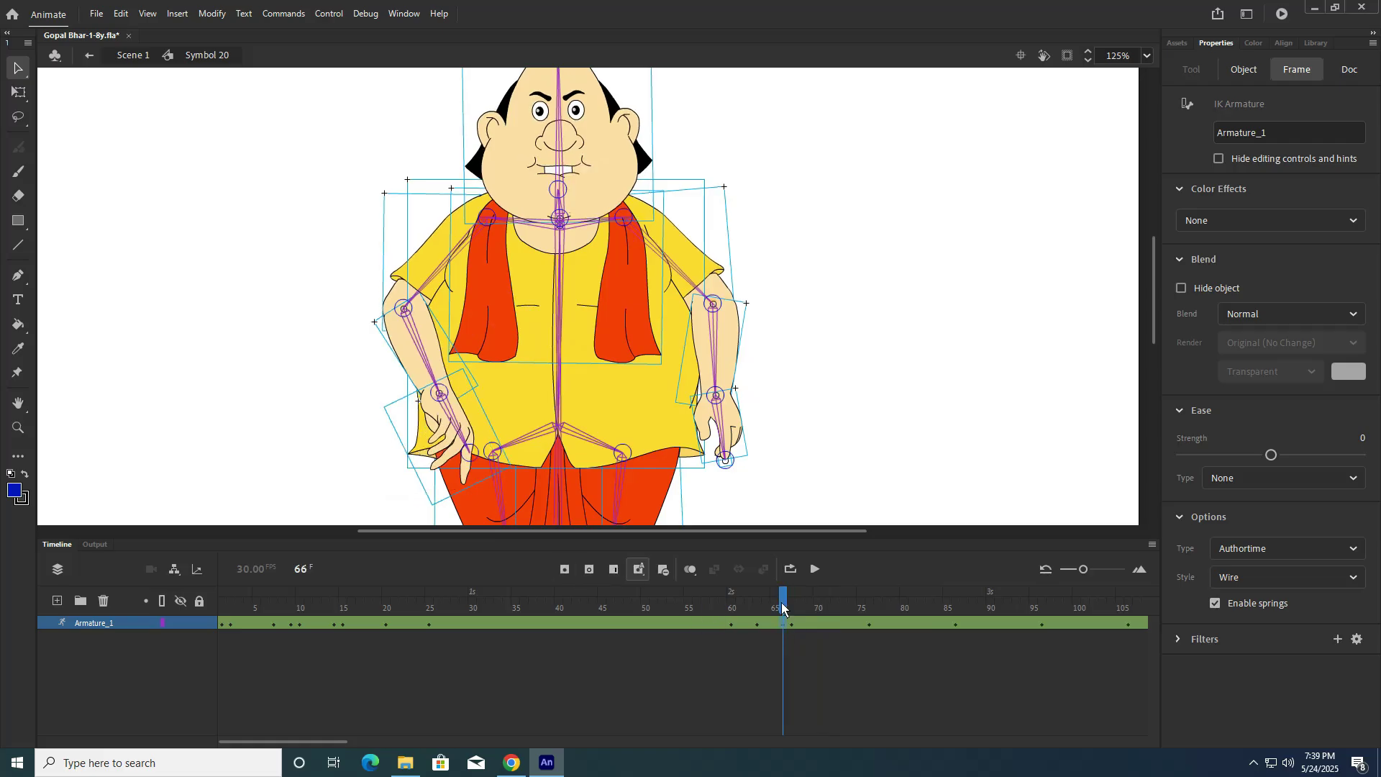
{"action": "left_click", "coordinate": [766, 602]}
{"action": "left_click_drag", "start_coordinate": [767, 602], "coordinate": [785, 605]}
{"action": "left_click", "coordinate": [793, 625]}
{"action": "left_click", "coordinate": [895, 400]}
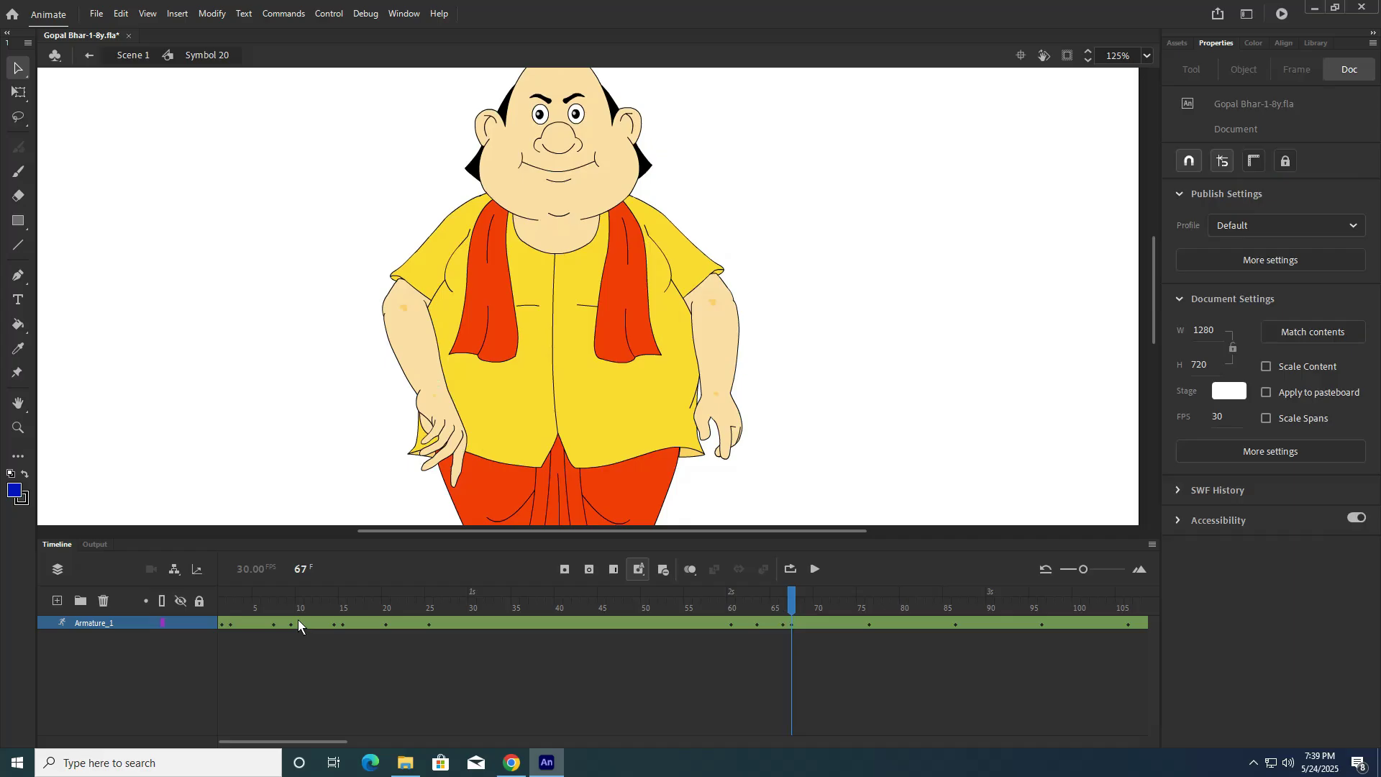
Step: Check the frame 15 and 14 gestures, and set the right hand's first frame to 8 at frame 67
{"action": "left_click", "coordinate": [341, 624]}
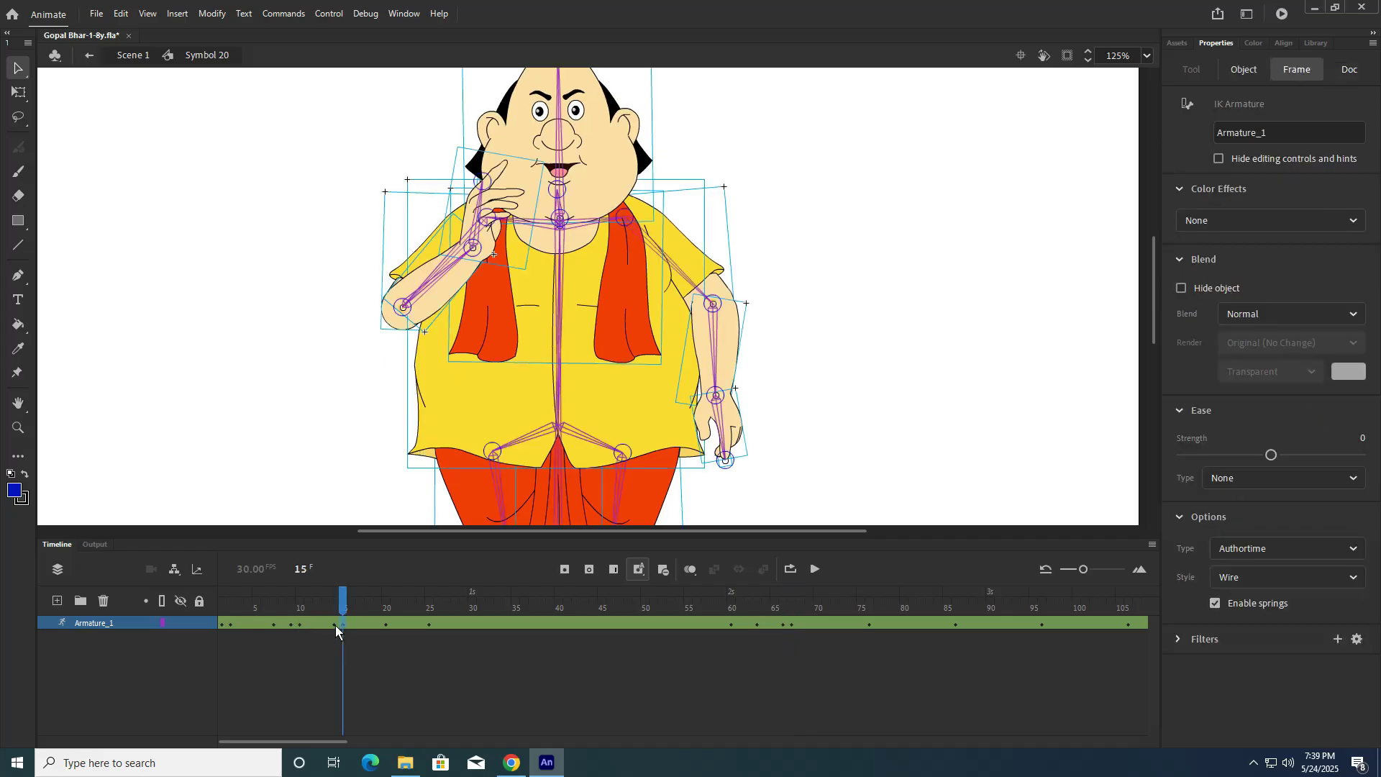
{"action": "left_click", "coordinate": [332, 624]}
{"action": "left_click", "coordinate": [791, 624]}
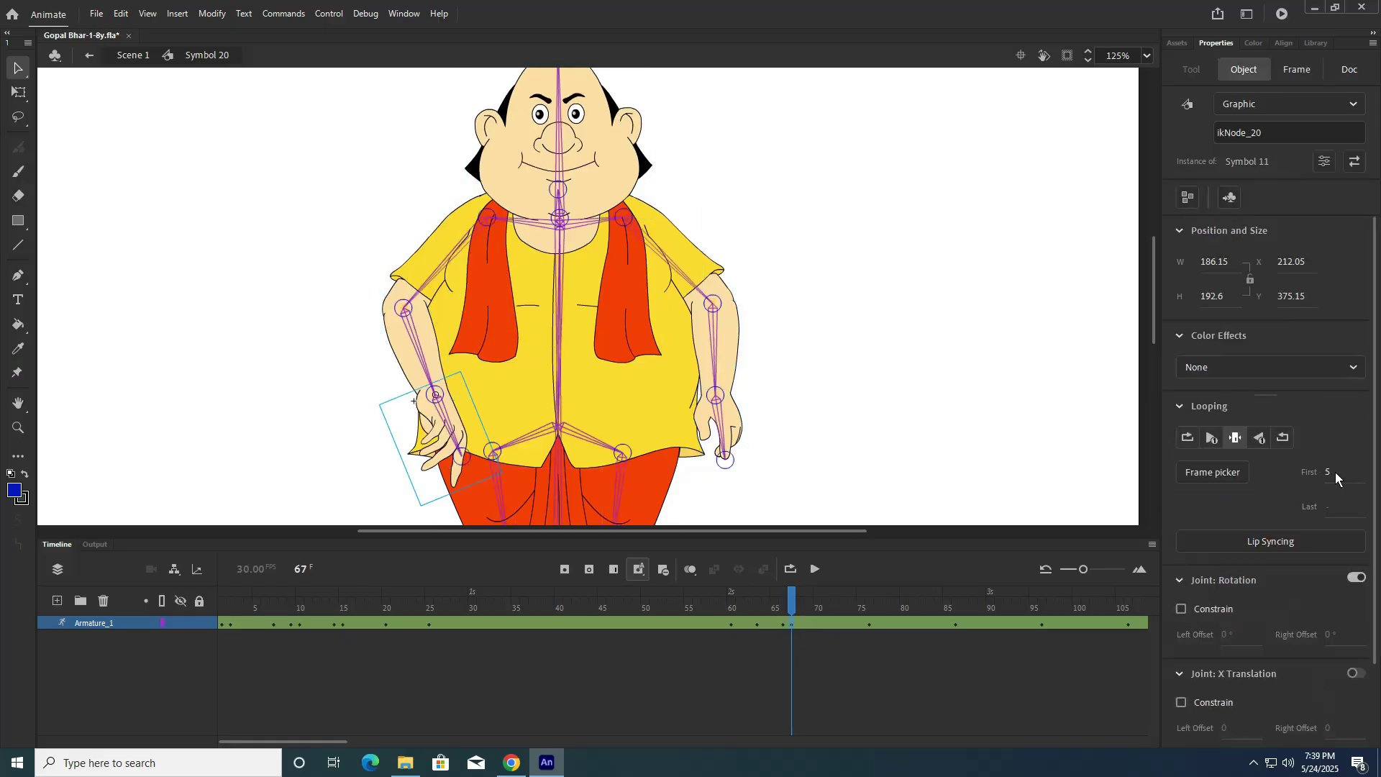
{"action": "left_click", "coordinate": [1331, 472]}
{"action": "type", "text": "2"}
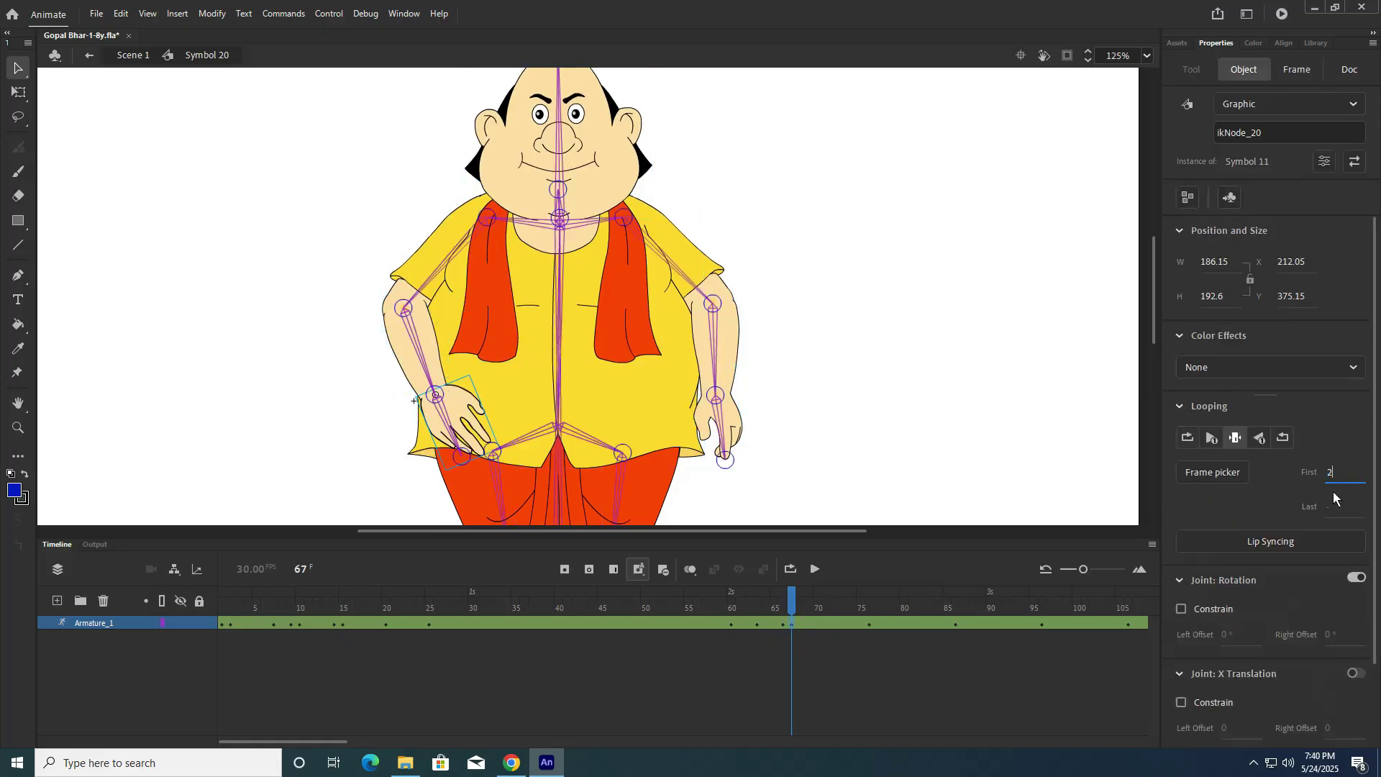
{"action": "key", "text": "BackSpace"}
{"action": "type", "text": "3"}
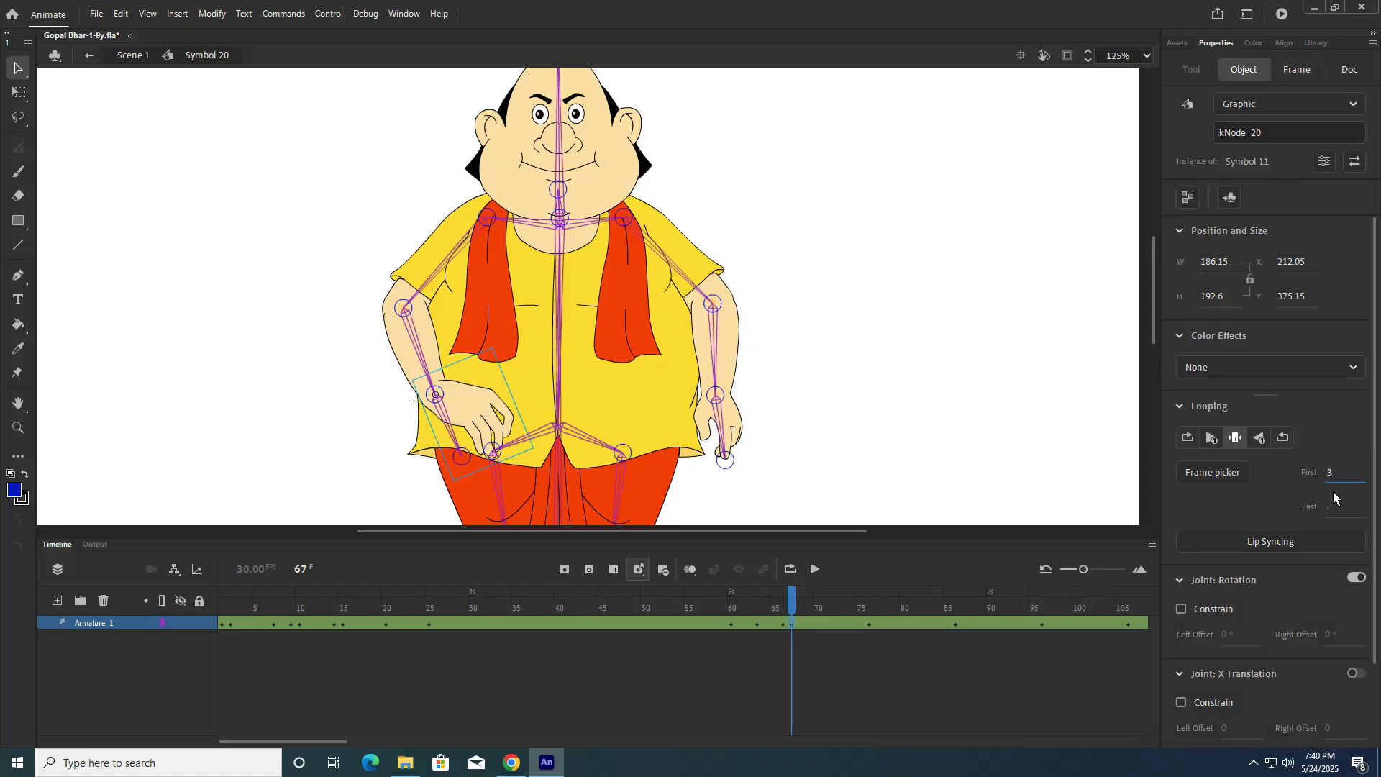
{"action": "key", "text": "BackSpace"}
{"action": "type", "text": "8"}
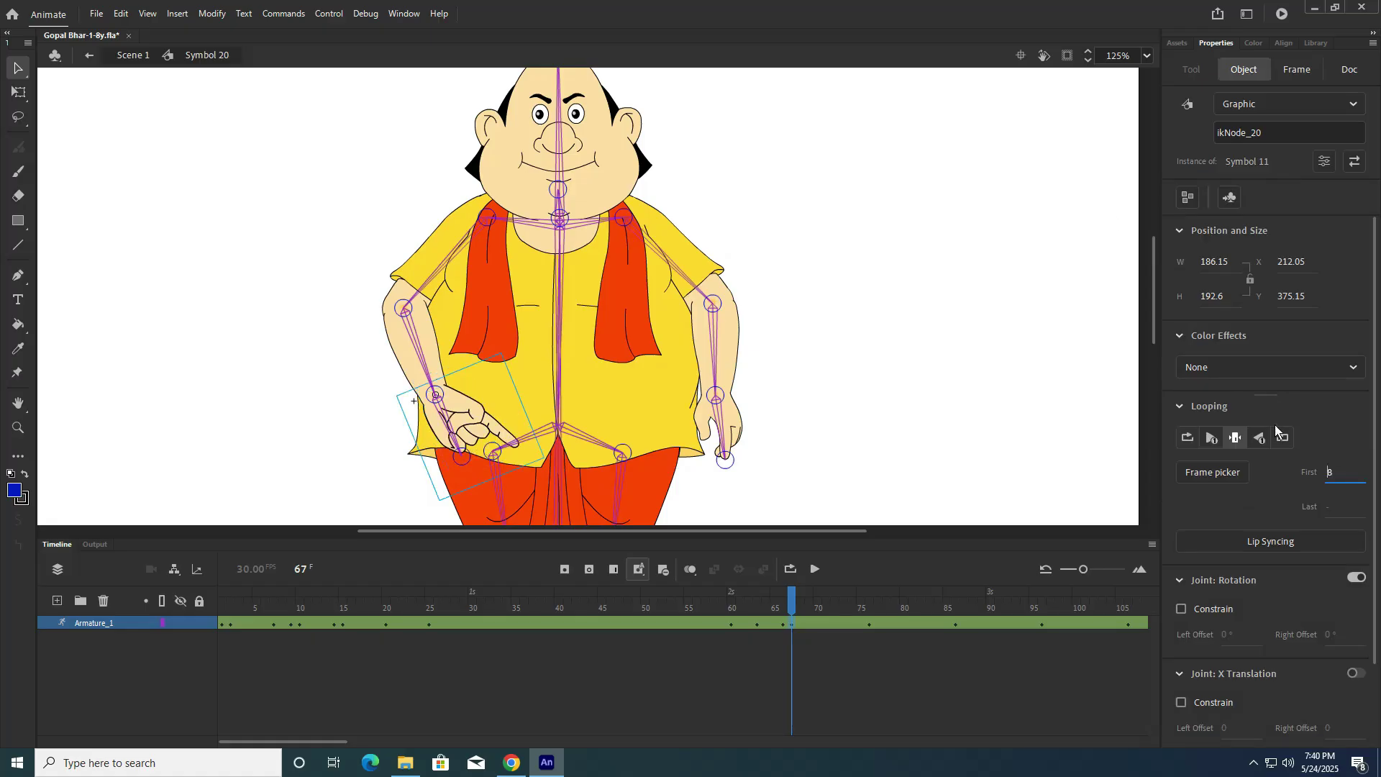
Step: Check the right hand's graphic frame at frame 14 and set the right hand's first frame to 4 at frame 67
{"action": "left_click", "coordinate": [953, 369]}
{"action": "left_click", "coordinate": [334, 624]}
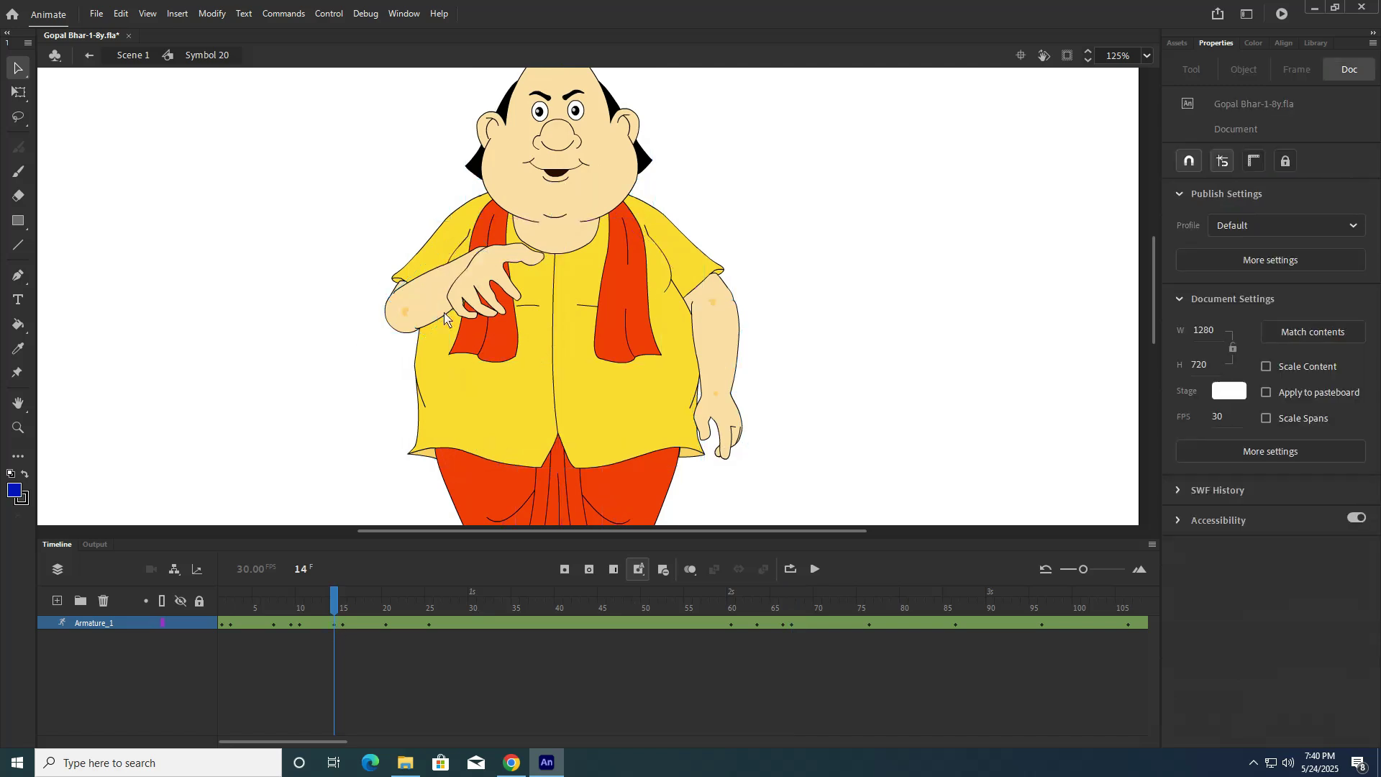
{"action": "left_click", "coordinate": [480, 284]}
{"action": "left_click", "coordinate": [1328, 473]}
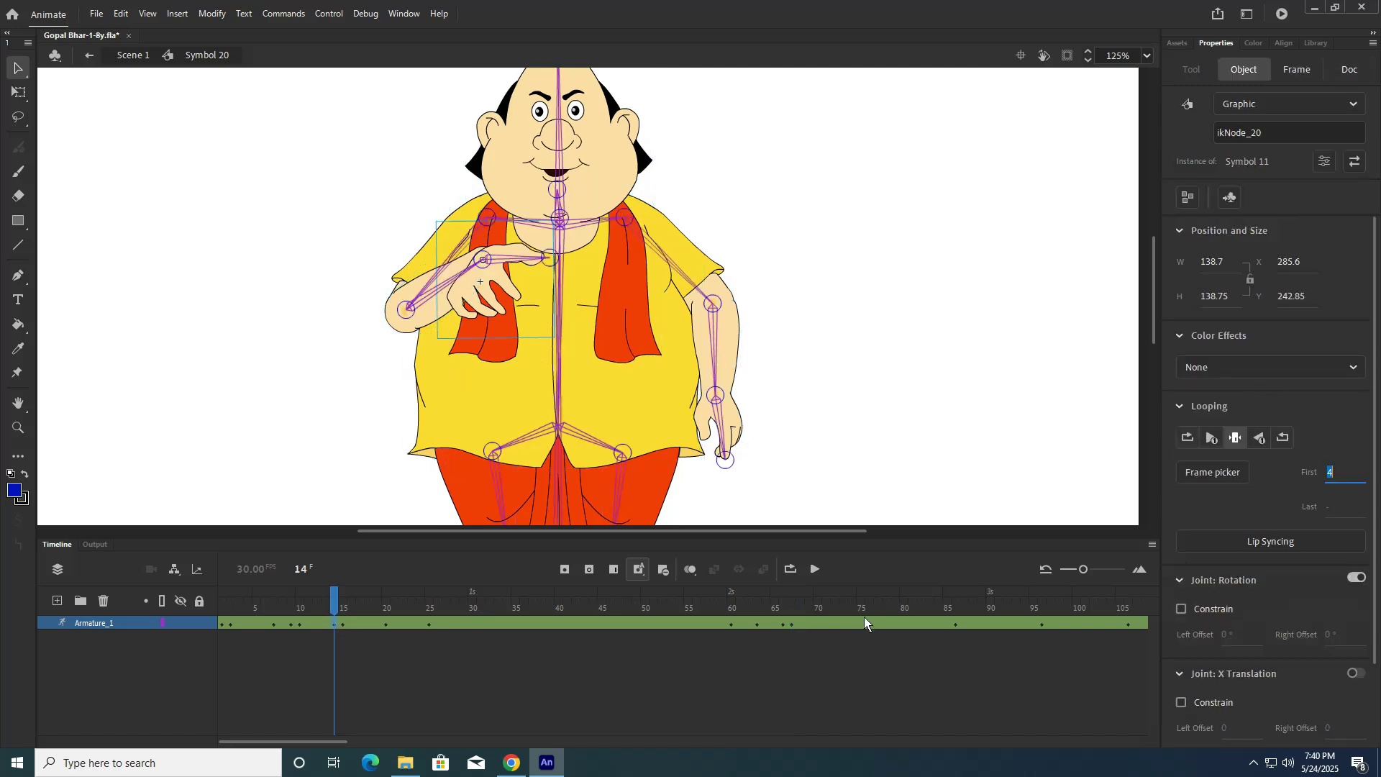
{"action": "left_click", "coordinate": [791, 624]}
{"action": "left_click", "coordinate": [467, 425]}
{"action": "left_click", "coordinate": [1328, 474]}
{"action": "type", "text": "4"}
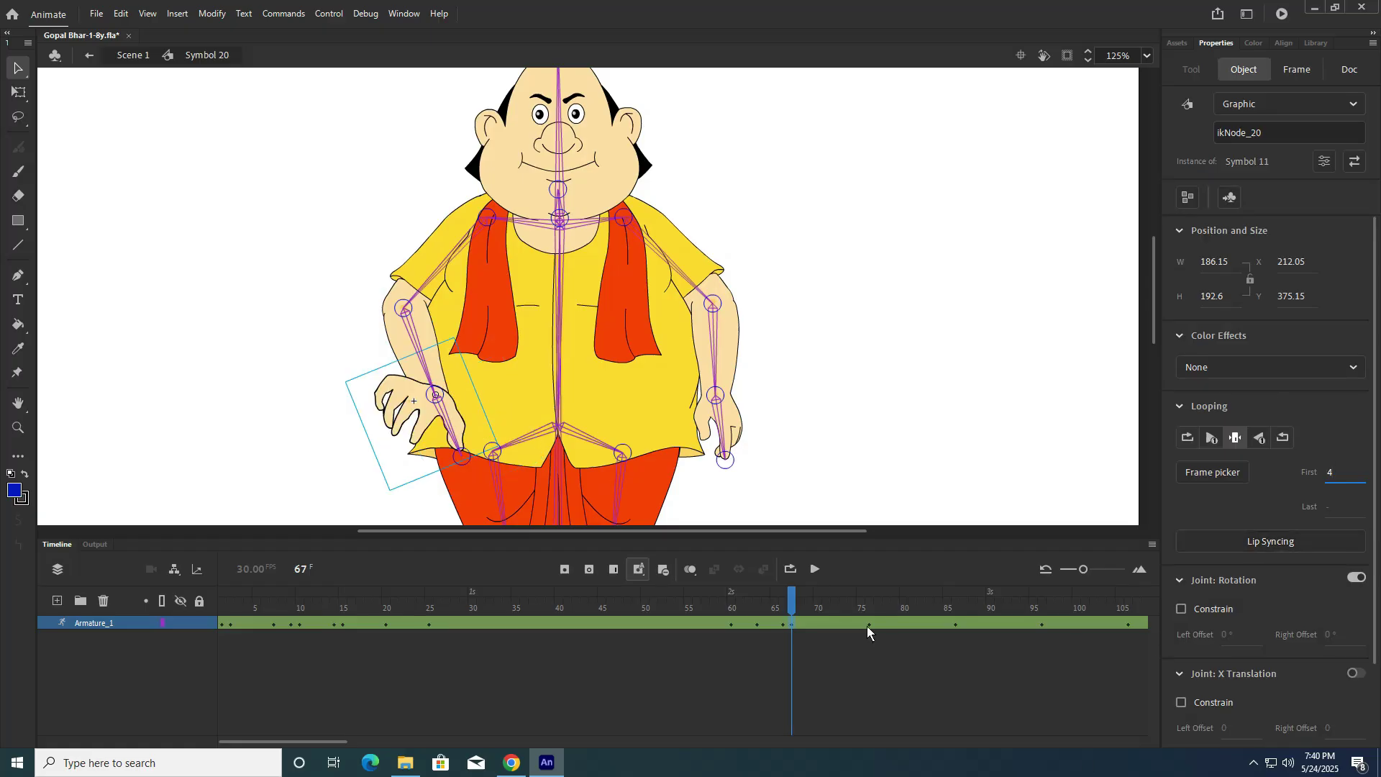
Step: Raise the right forearm across the chest in the poses at frames 66 and 67
{"action": "mouse_move", "coordinate": [793, 605]}
{"action": "left_mouse_down"}
{"action": "mouse_move", "coordinate": [735, 610]}
{"action": "mouse_move", "coordinate": [777, 615]}
{"action": "left_mouse_up"}
{"action": "left_click", "coordinate": [781, 624]}
{"action": "left_click", "coordinate": [830, 441]}
{"action": "left_click_drag", "start_coordinate": [435, 385], "coordinate": [468, 321]}
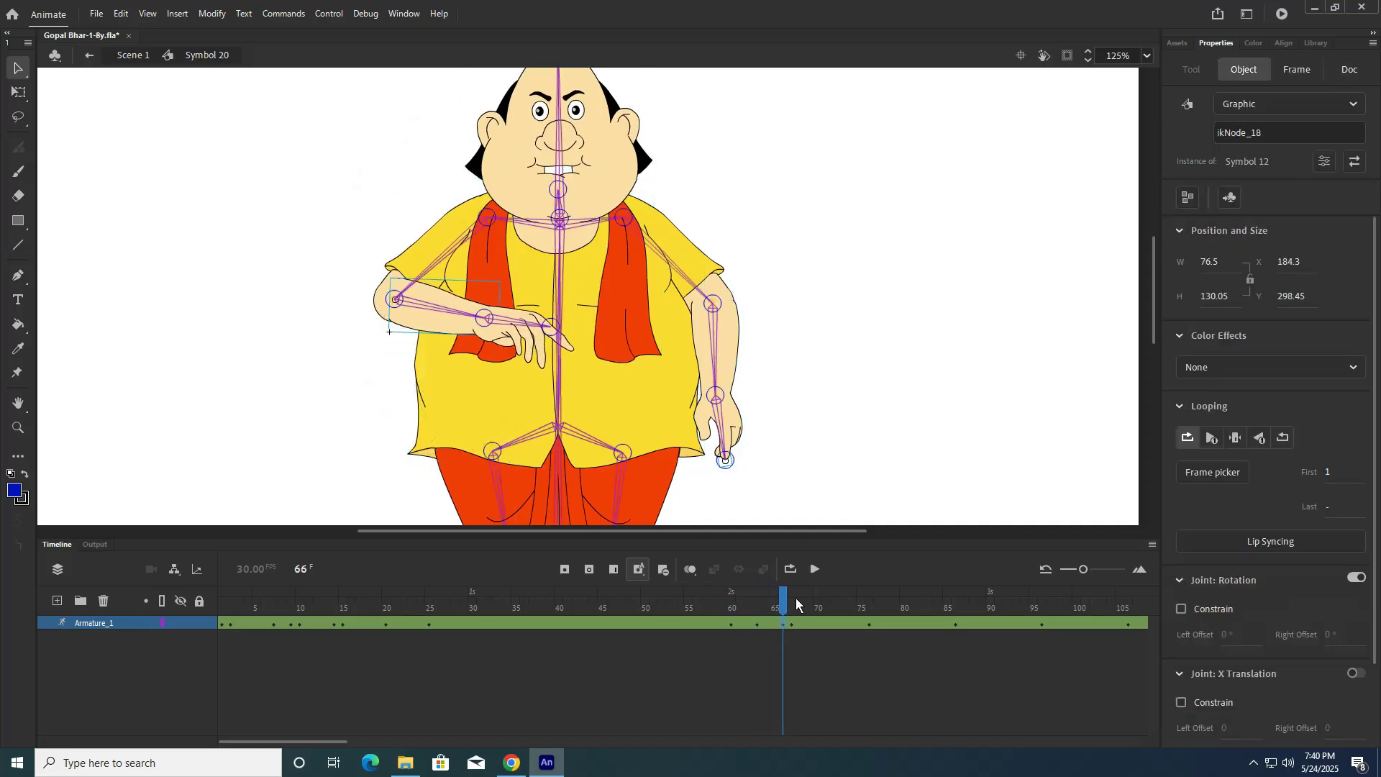
{"action": "left_click", "coordinate": [792, 624]}
{"action": "left_click", "coordinate": [805, 468]}
{"action": "left_click_drag", "start_coordinate": [429, 375], "coordinate": [468, 312]}
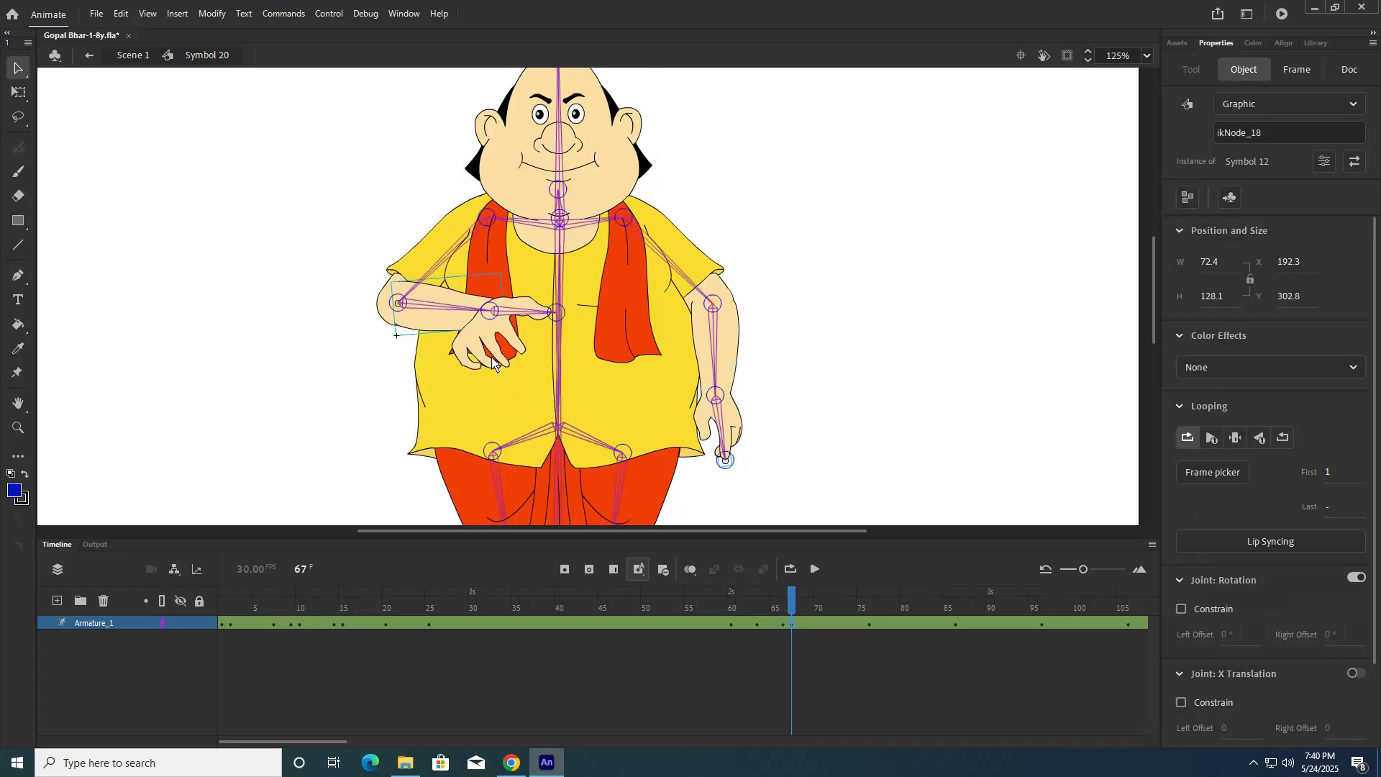
Step: Review the motion up to frame 76 and set the right hand symbol to single-frame looping in that pose
{"action": "left_click", "coordinate": [782, 597]}
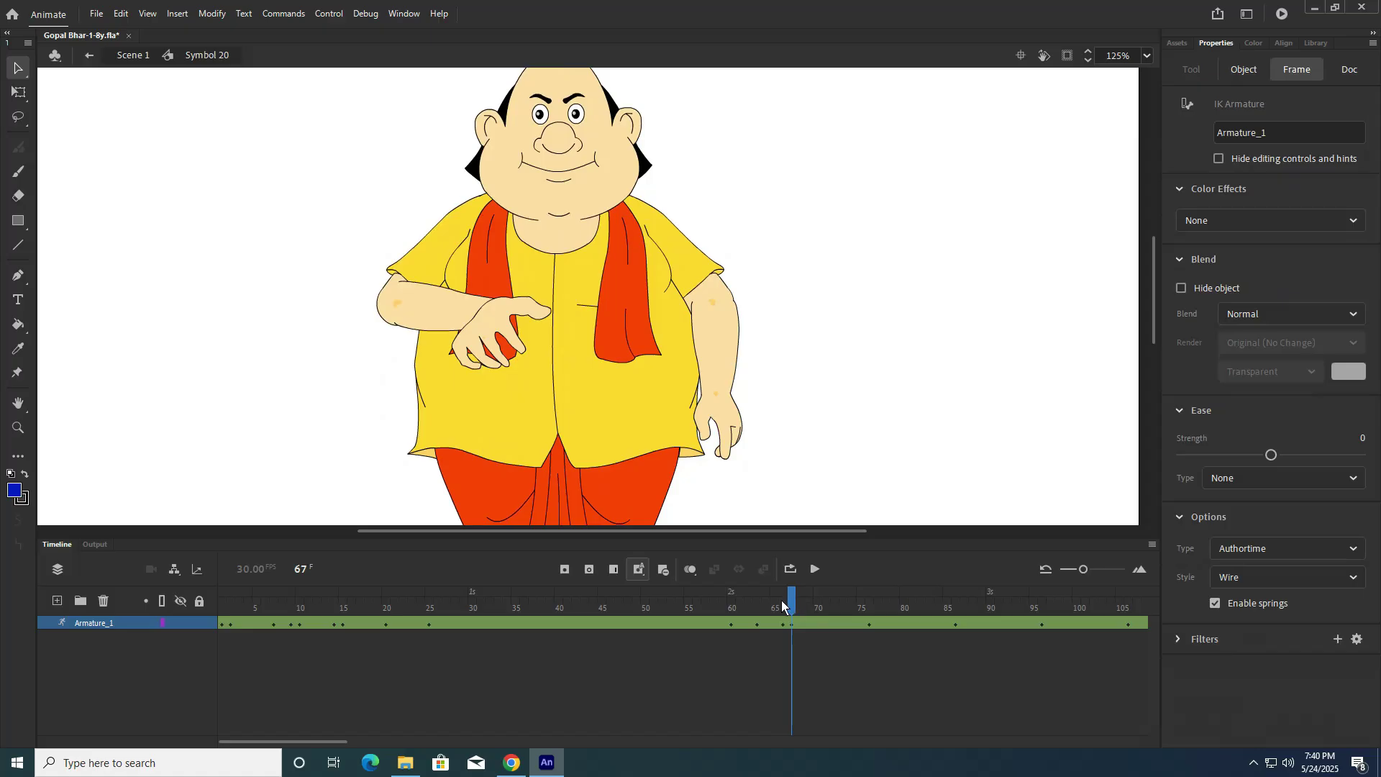
{"action": "left_click_drag", "start_coordinate": [792, 610], "coordinate": [866, 629]}
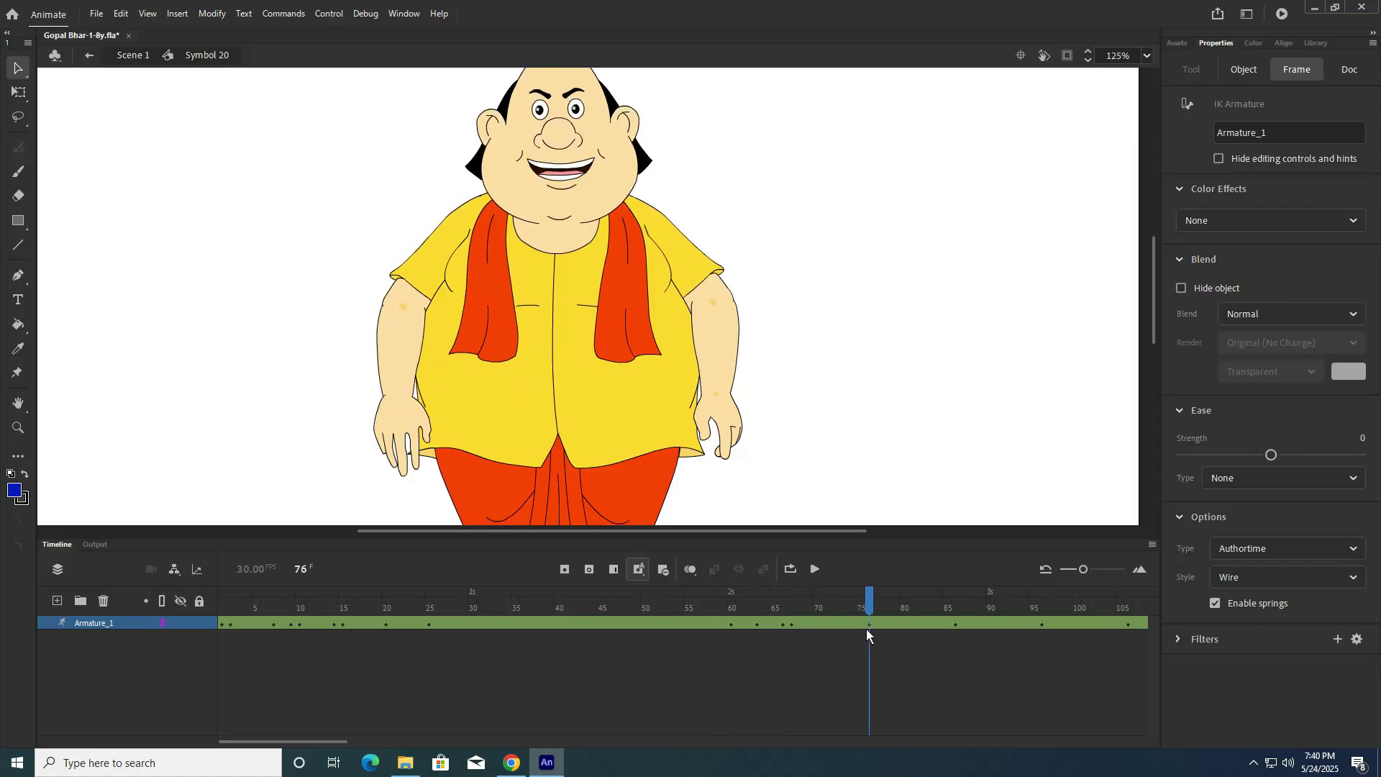
{"action": "left_click", "coordinate": [885, 480]}
{"action": "left_click", "coordinate": [388, 435]}
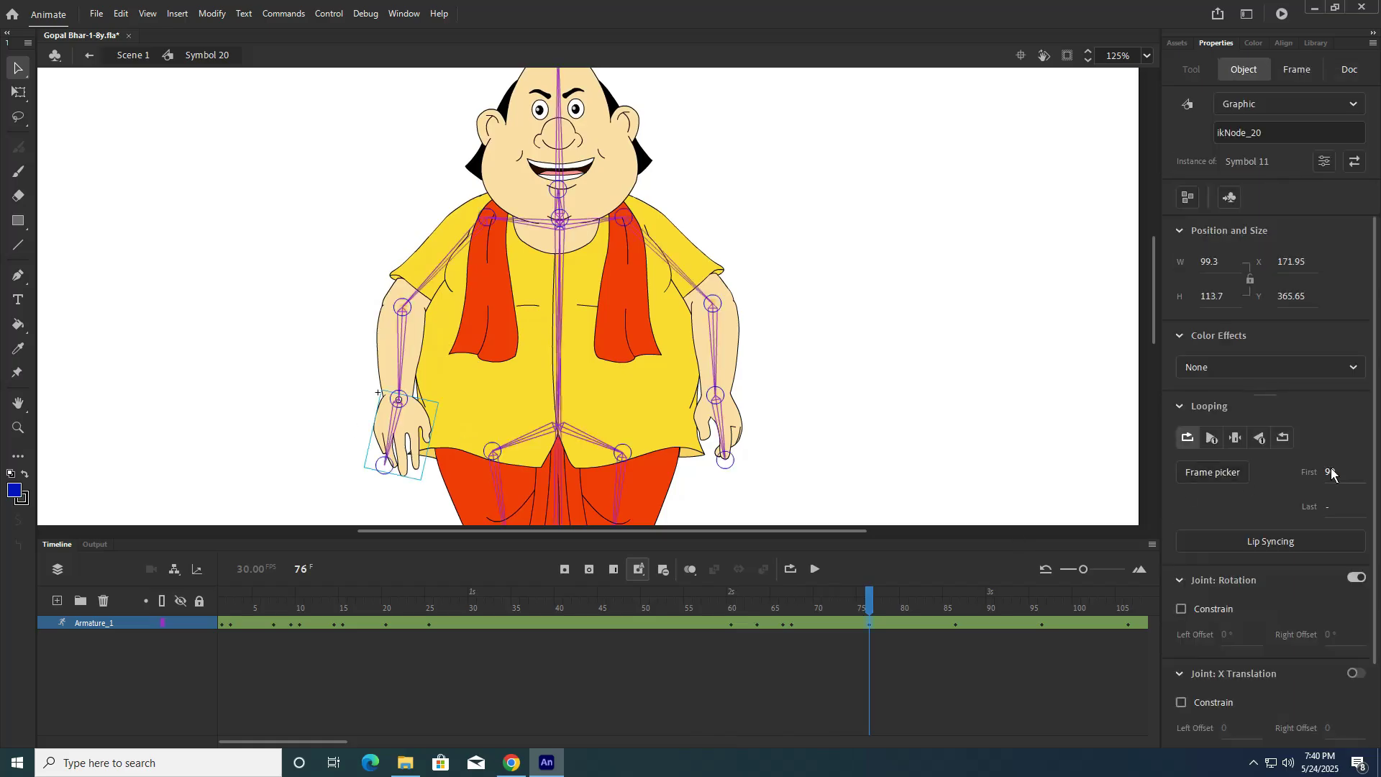
{"action": "left_click", "coordinate": [1236, 438]}
Step: Remove six frames between the frame 67 and frame 76 poses
{"action": "left_click_drag", "start_coordinate": [809, 623], "coordinate": [762, 628]}
{"action": "left_click", "coordinate": [665, 570]}
{"action": "left_click", "coordinate": [920, 620]}
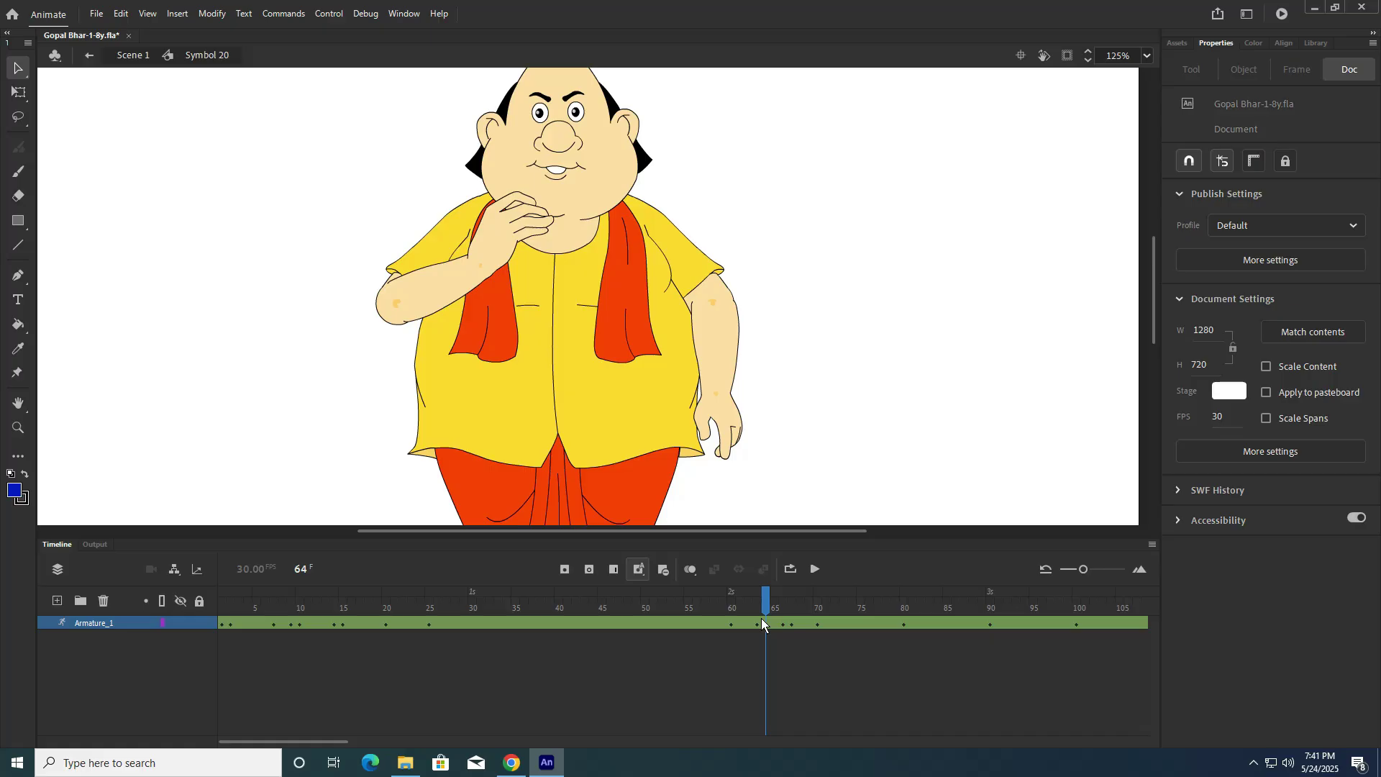
Step: Set the left hand's first frame to 3 at the frame 80 pose
{"action": "left_click_drag", "start_coordinate": [762, 605], "coordinate": [908, 627]}
{"action": "left_click", "coordinate": [594, 344]}
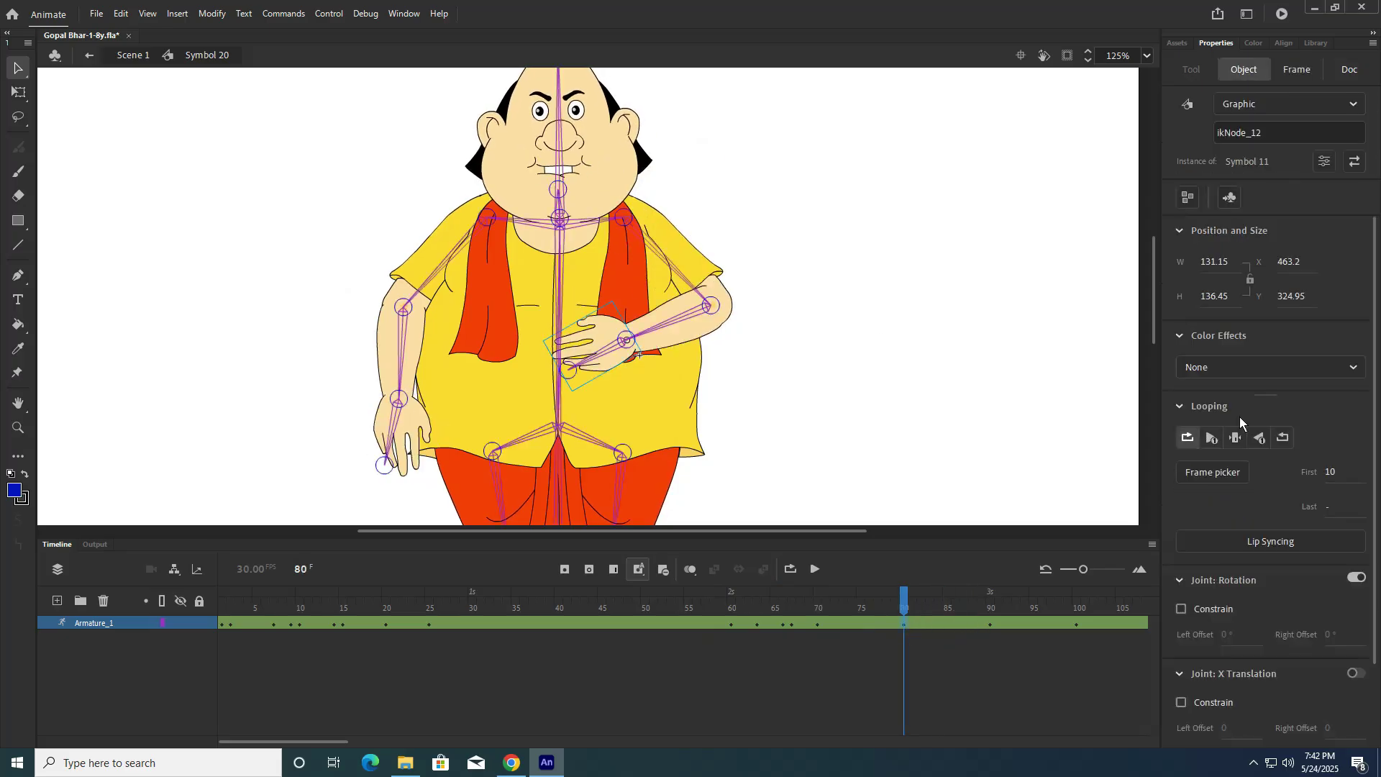
{"action": "left_click", "coordinate": [1332, 472]}
{"action": "type", "text": "3"}
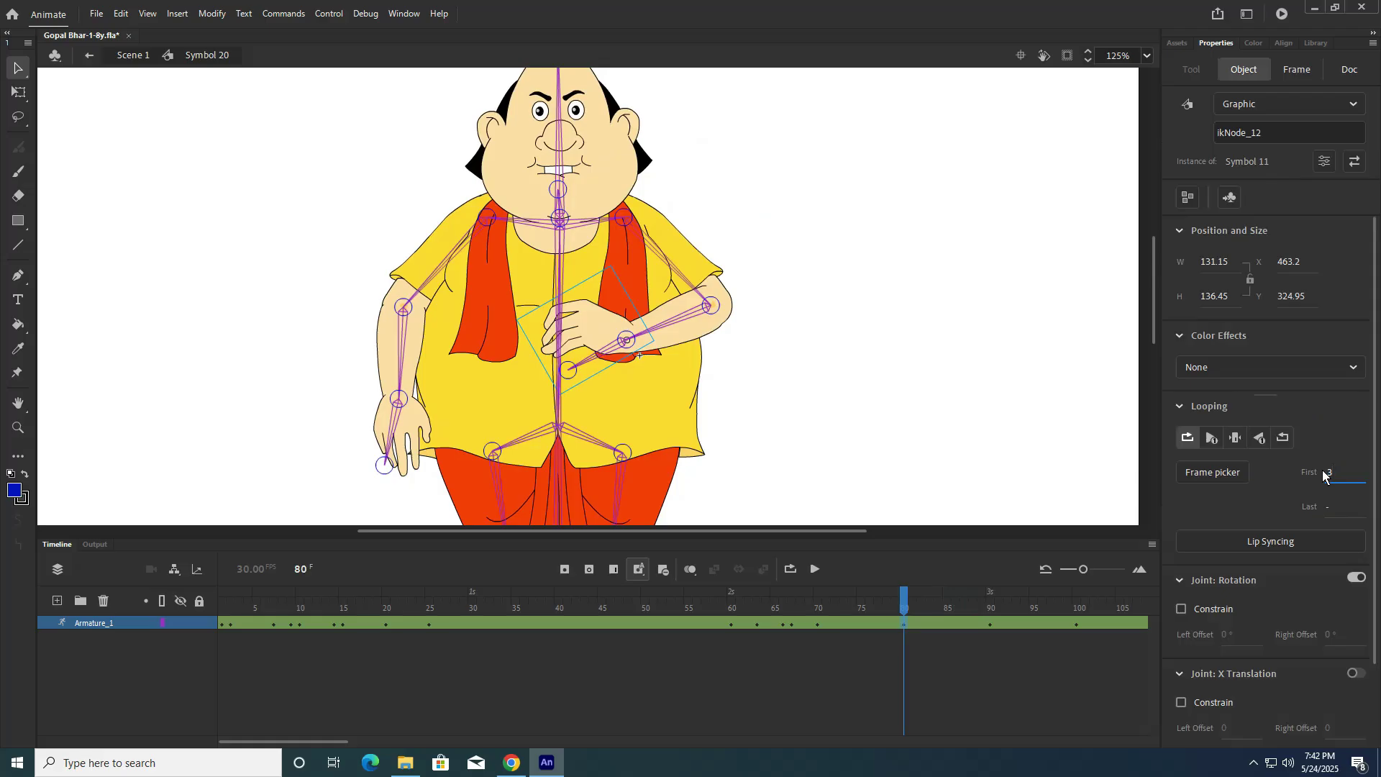
{"action": "left_click", "coordinate": [776, 413]}
{"action": "left_click", "coordinate": [599, 354]}
Step: Set the right hand to single-frame looping with first frame 9 at frame 80
{"action": "left_click", "coordinate": [963, 350]}
{"action": "left_click", "coordinate": [412, 438]}
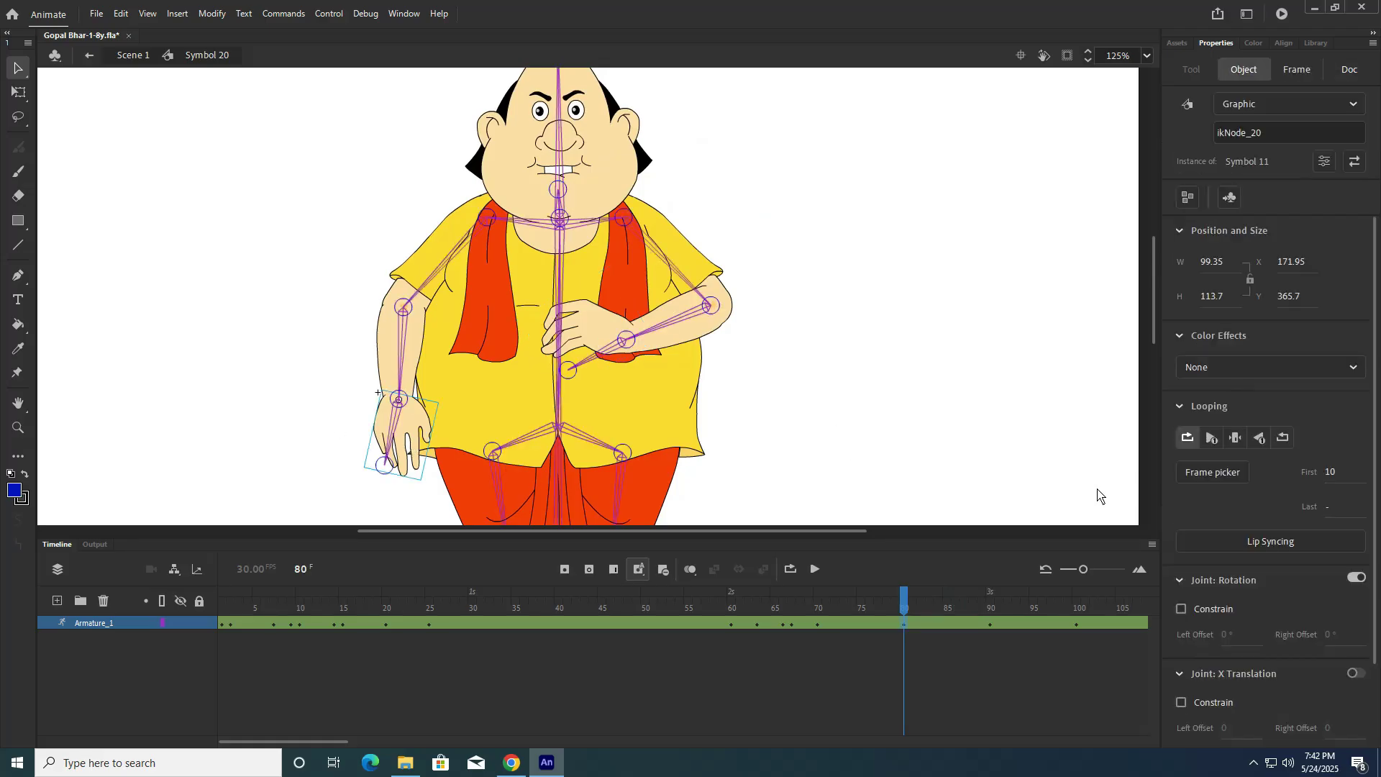
{"action": "left_click", "coordinate": [1239, 439]}
{"action": "left_click", "coordinate": [1328, 472]}
{"action": "type", "text": "9"}
{"action": "left_click", "coordinate": [977, 440]}
Step: Check the motion around frame 80 and bend the left hand downward at the wrist in that pose
{"action": "mouse_move", "coordinate": [908, 597]}
{"action": "left_mouse_down"}
{"action": "mouse_move", "coordinate": [865, 598]}
{"action": "mouse_move", "coordinate": [905, 600]}
{"action": "left_mouse_up"}
{"action": "mouse_move", "coordinate": [895, 603]}
{"action": "left_mouse_down"}
{"action": "mouse_move", "coordinate": [939, 612]}
{"action": "mouse_move", "coordinate": [904, 623]}
{"action": "left_mouse_up"}
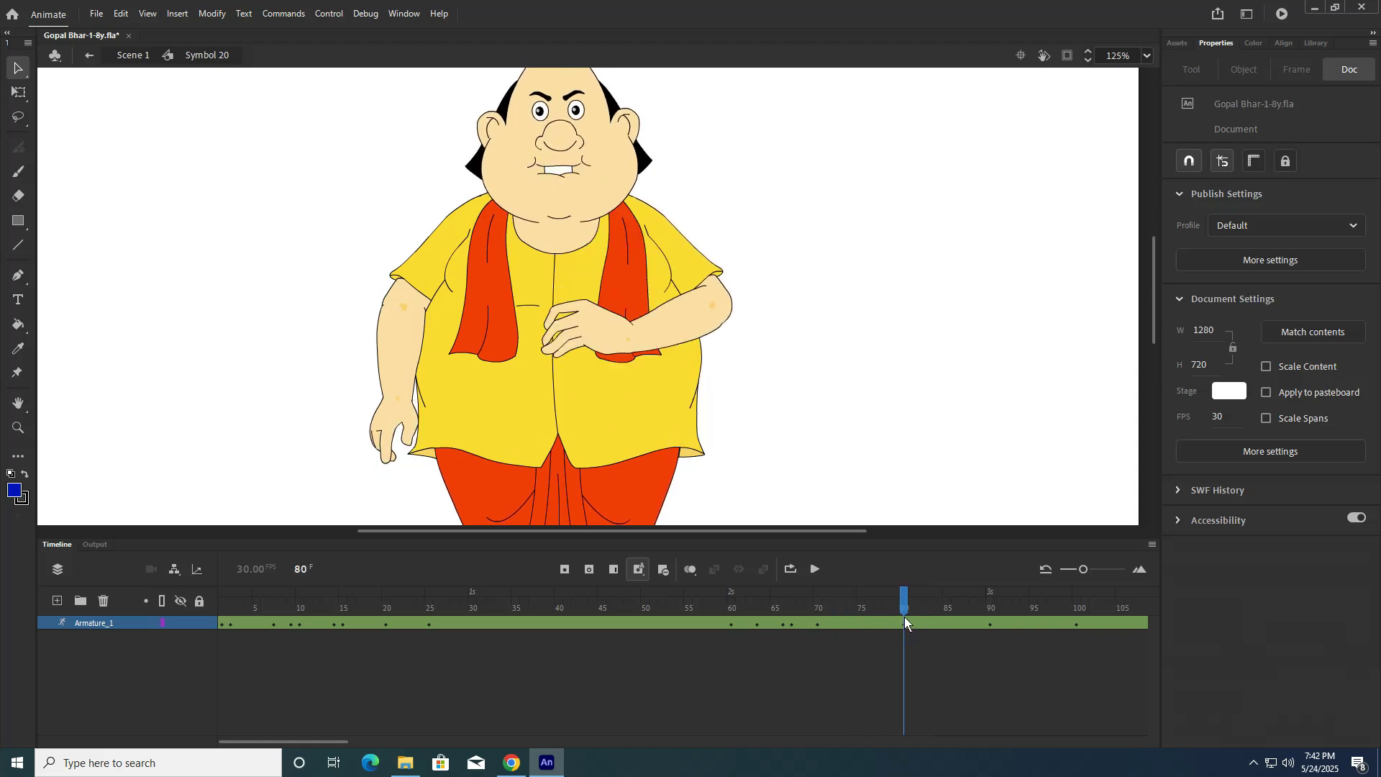
{"action": "left_click_drag", "start_coordinate": [559, 353], "coordinate": [587, 394]}
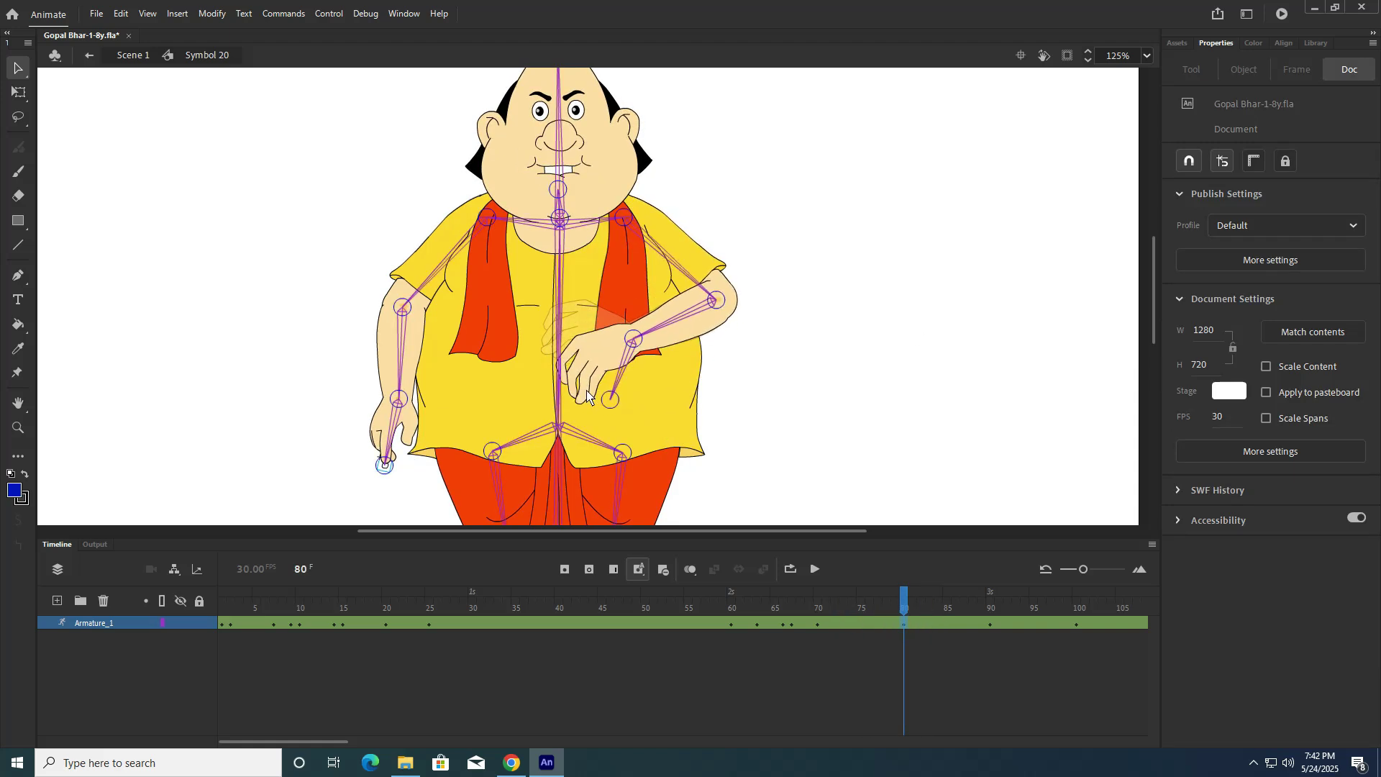
Step: Set the left hand's first frame to 8 at the frame 90 pose
{"action": "left_click_drag", "start_coordinate": [899, 606], "coordinate": [989, 610]}
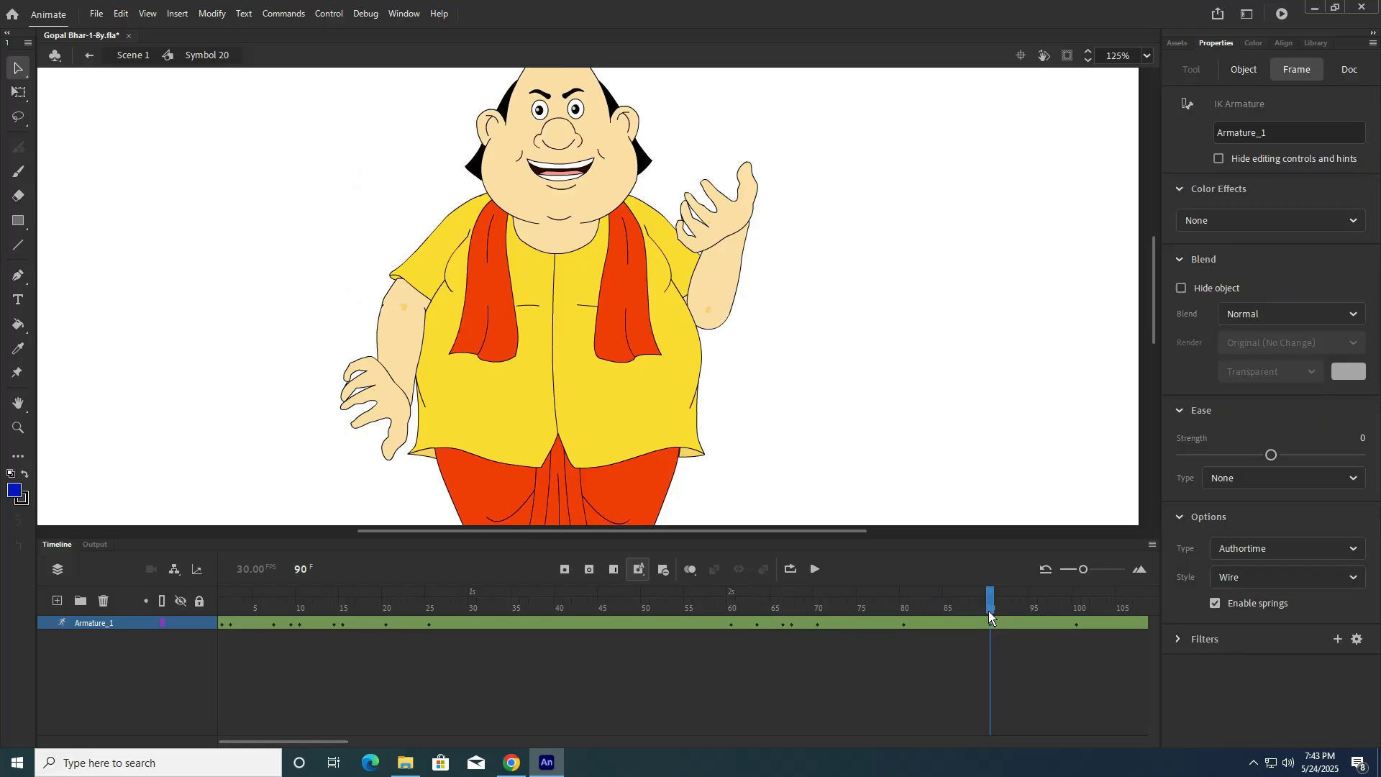
{"action": "left_click", "coordinate": [823, 305]}
{"action": "left_click", "coordinate": [756, 233]}
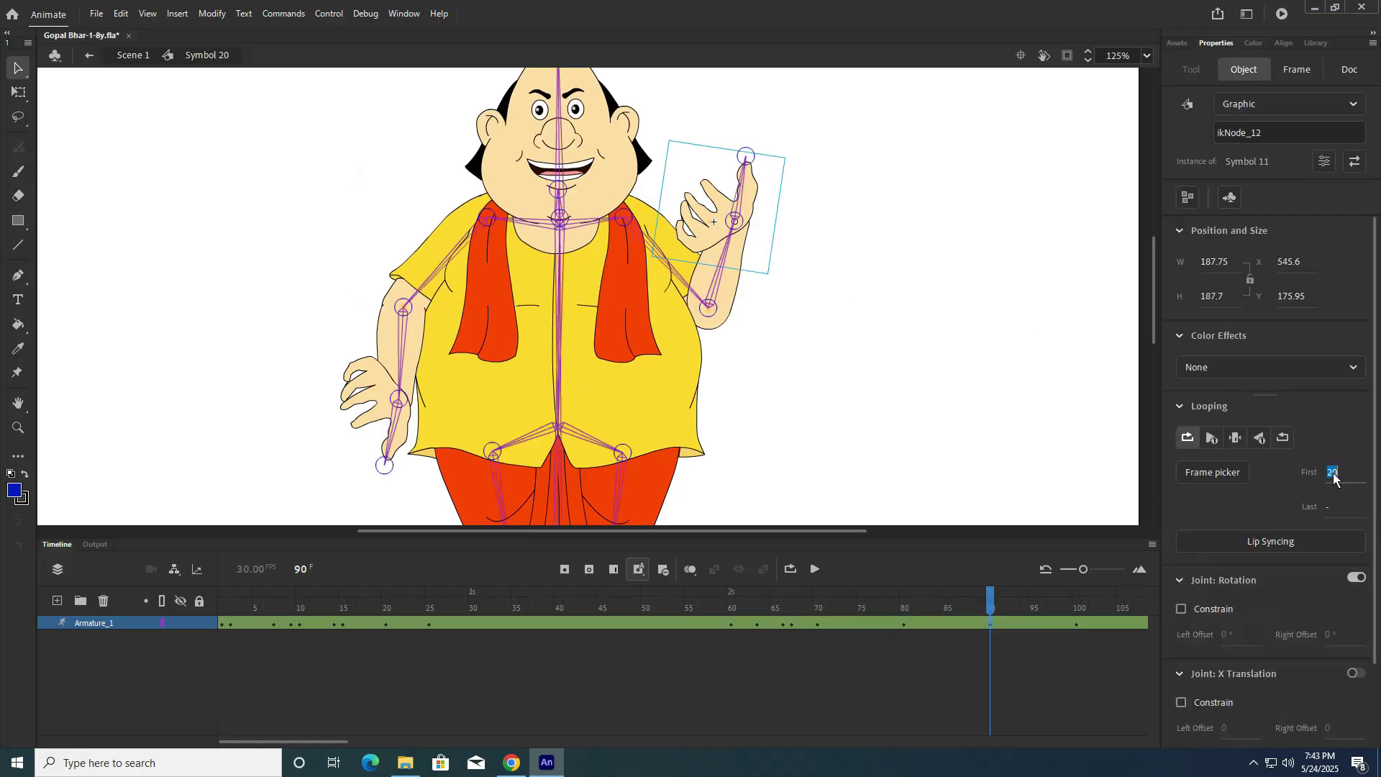
{"action": "type", "text": "8"}
{"action": "key", "text": "Return"}
Step: Swing the raised left forearm and hand outward at frame 90 and set the left hand to single-frame looping
{"action": "scroll", "coordinate": [919, 284], "scroll_direction": "up", "scroll_amount": 3}
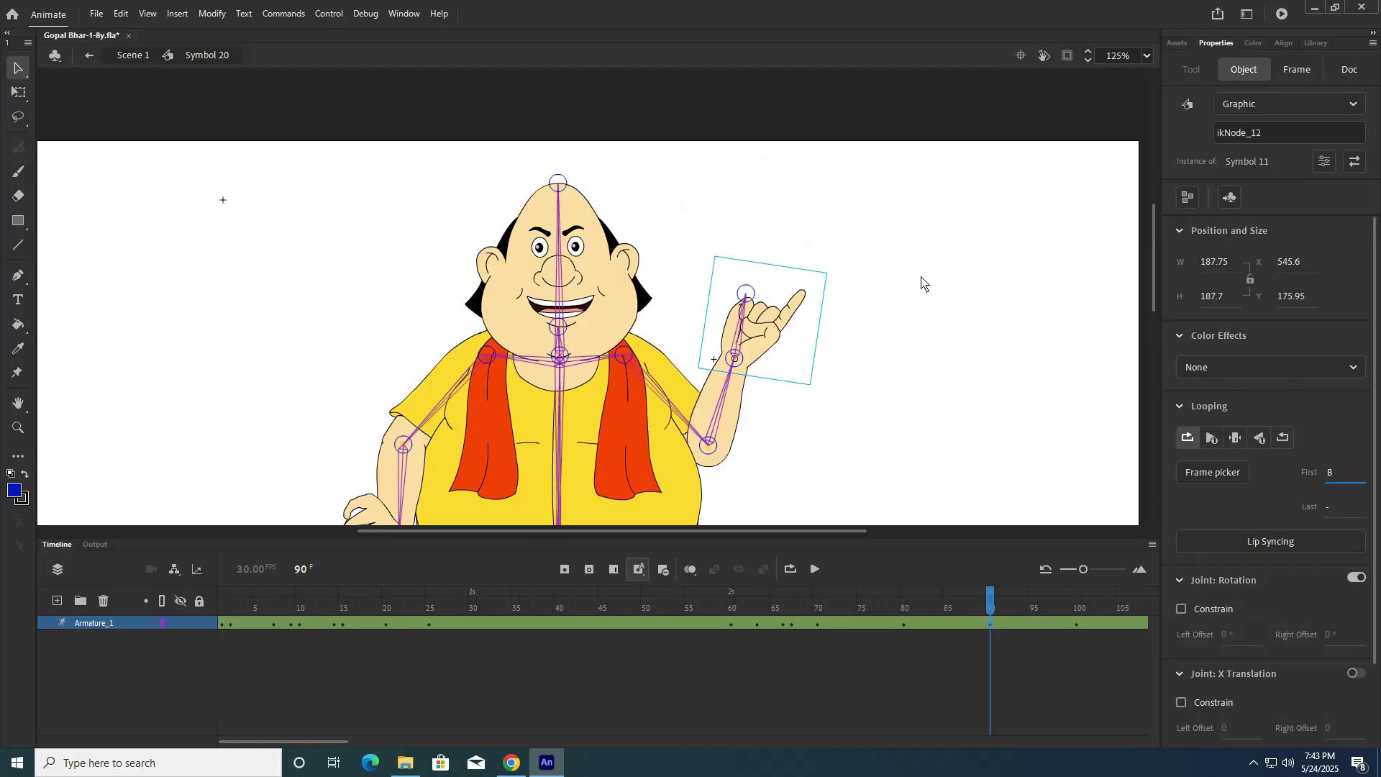
{"action": "left_click", "coordinate": [801, 311]}
{"action": "left_click_drag", "start_coordinate": [790, 292], "coordinate": [786, 293]}
{"action": "left_click_drag", "start_coordinate": [730, 387], "coordinate": [748, 392]}
{"action": "mouse_move", "coordinate": [991, 604]}
{"action": "left_mouse_down"}
{"action": "mouse_move", "coordinate": [930, 615]}
{"action": "mouse_move", "coordinate": [1006, 628]}
{"action": "mouse_move", "coordinate": [991, 626]}
{"action": "left_mouse_up"}
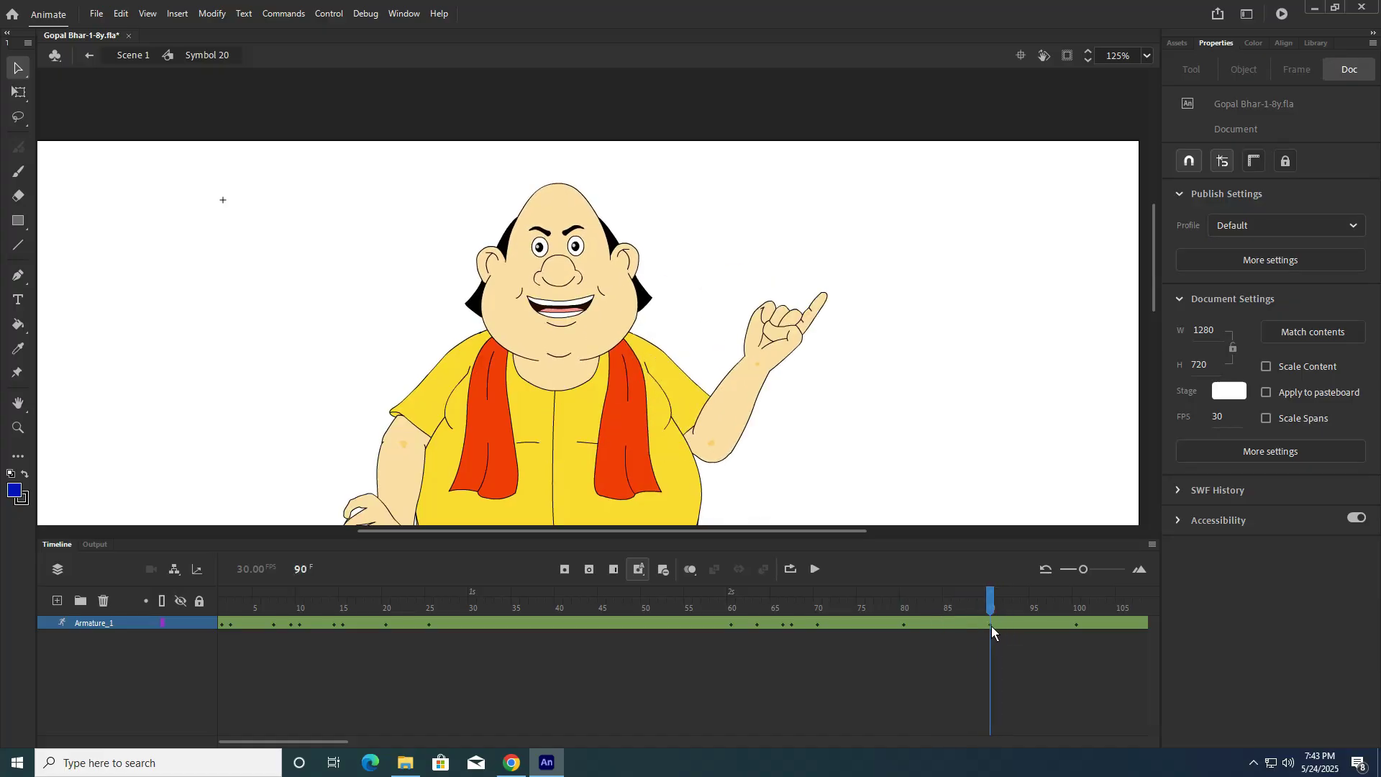
{"action": "left_click", "coordinate": [750, 329]}
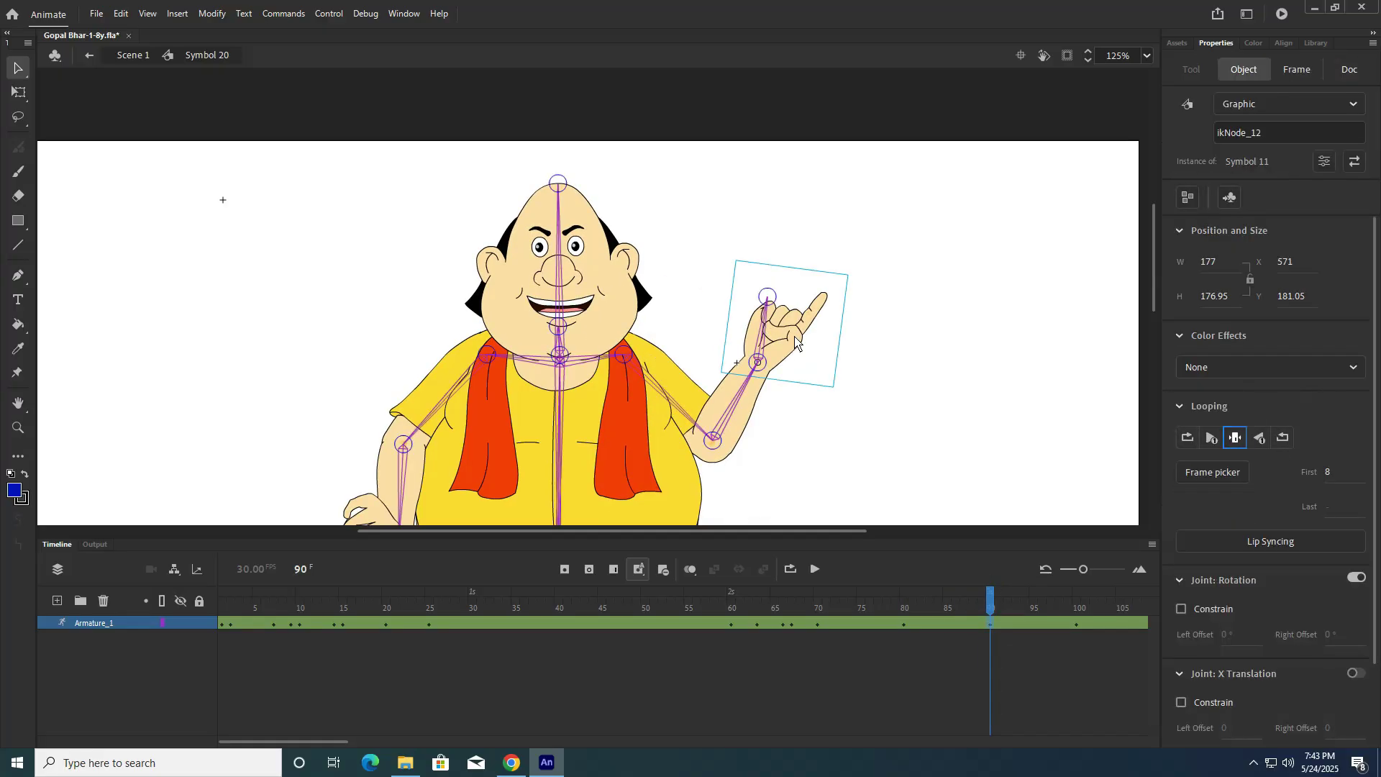
Step: Set the right hand to single-frame looping with first frame 1 at frame 90, and save the file
{"action": "scroll", "coordinate": [797, 338], "scroll_direction": "down", "scroll_amount": 2}
{"action": "mouse_move", "coordinate": [987, 601]}
{"action": "left_mouse_down"}
{"action": "mouse_move", "coordinate": [915, 601]}
{"action": "mouse_move", "coordinate": [987, 606]}
{"action": "left_mouse_up"}
{"action": "left_click", "coordinate": [898, 479]}
{"action": "left_click", "coordinate": [452, 429]}
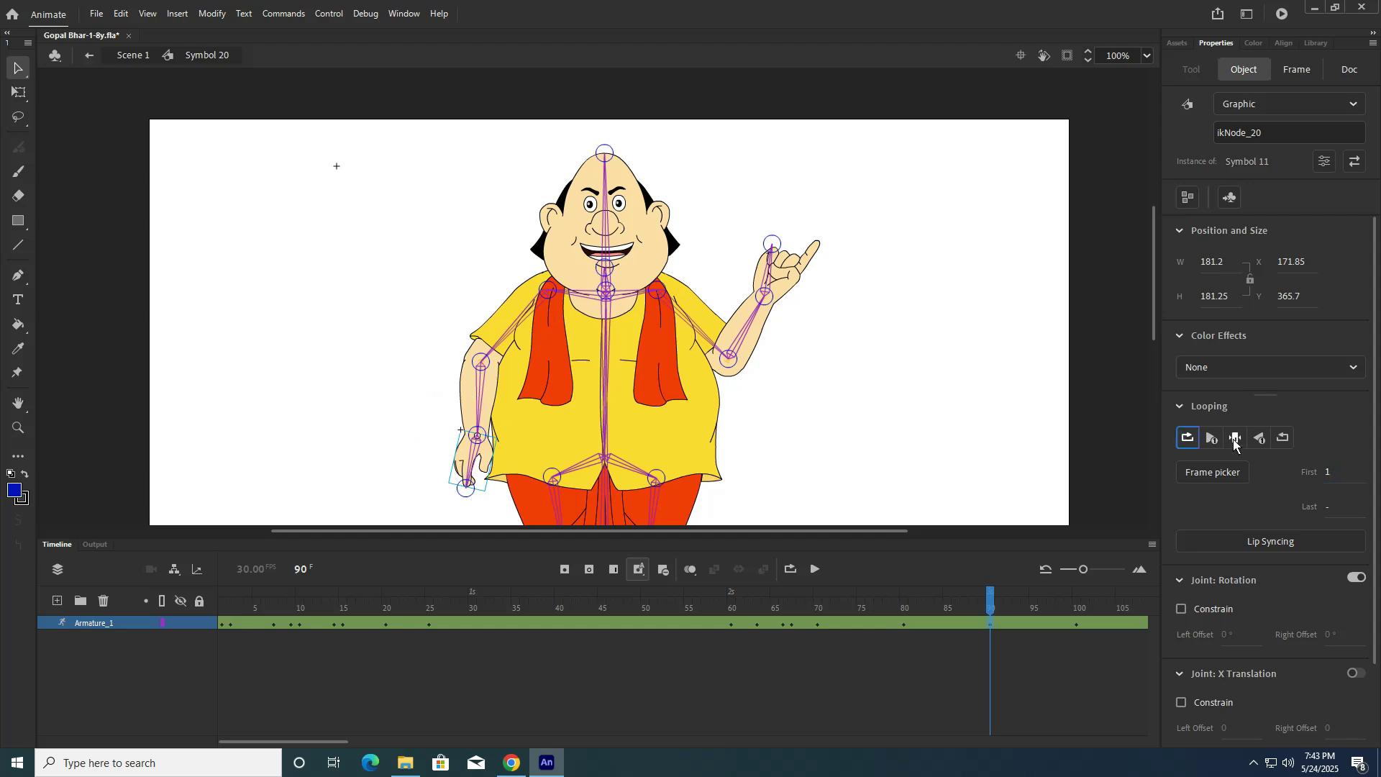
{"action": "left_click", "coordinate": [846, 469]}
{"action": "key", "text": "ctrl+s"}
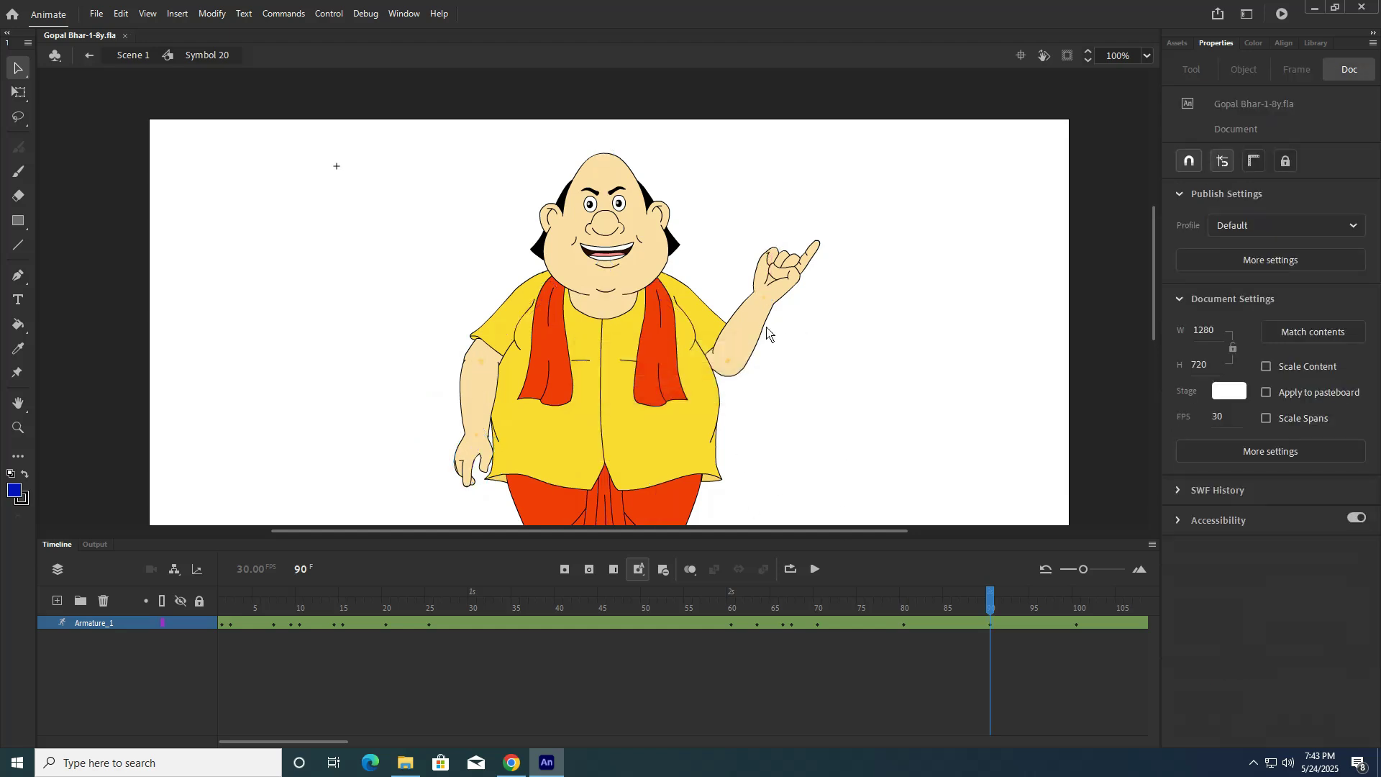
Step: Open the left forearm symbol for editing and convert its artwork into a graphic symbol named Symbol 62
{"action": "left_click", "coordinate": [757, 345]}
{"action": "scroll", "coordinate": [825, 352], "scroll_direction": "up", "scroll_amount": 2}
{"action": "double_click", "coordinate": [717, 319]}
{"action": "left_click", "coordinate": [716, 307]}
{"action": "left_click", "coordinate": [795, 337]}
{"action": "left_click", "coordinate": [220, 626]}
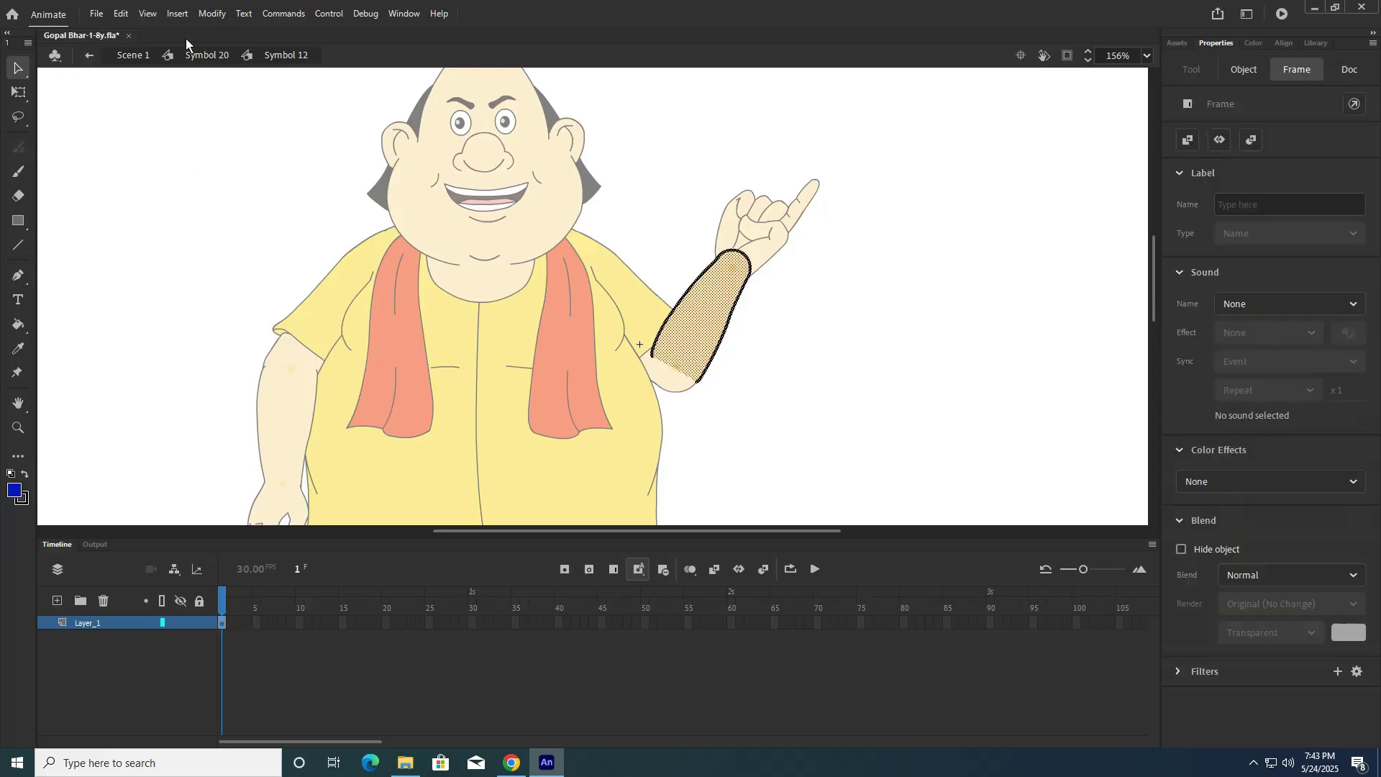
{"action": "left_click", "coordinate": [213, 13]}
{"action": "left_click", "coordinate": [241, 50]}
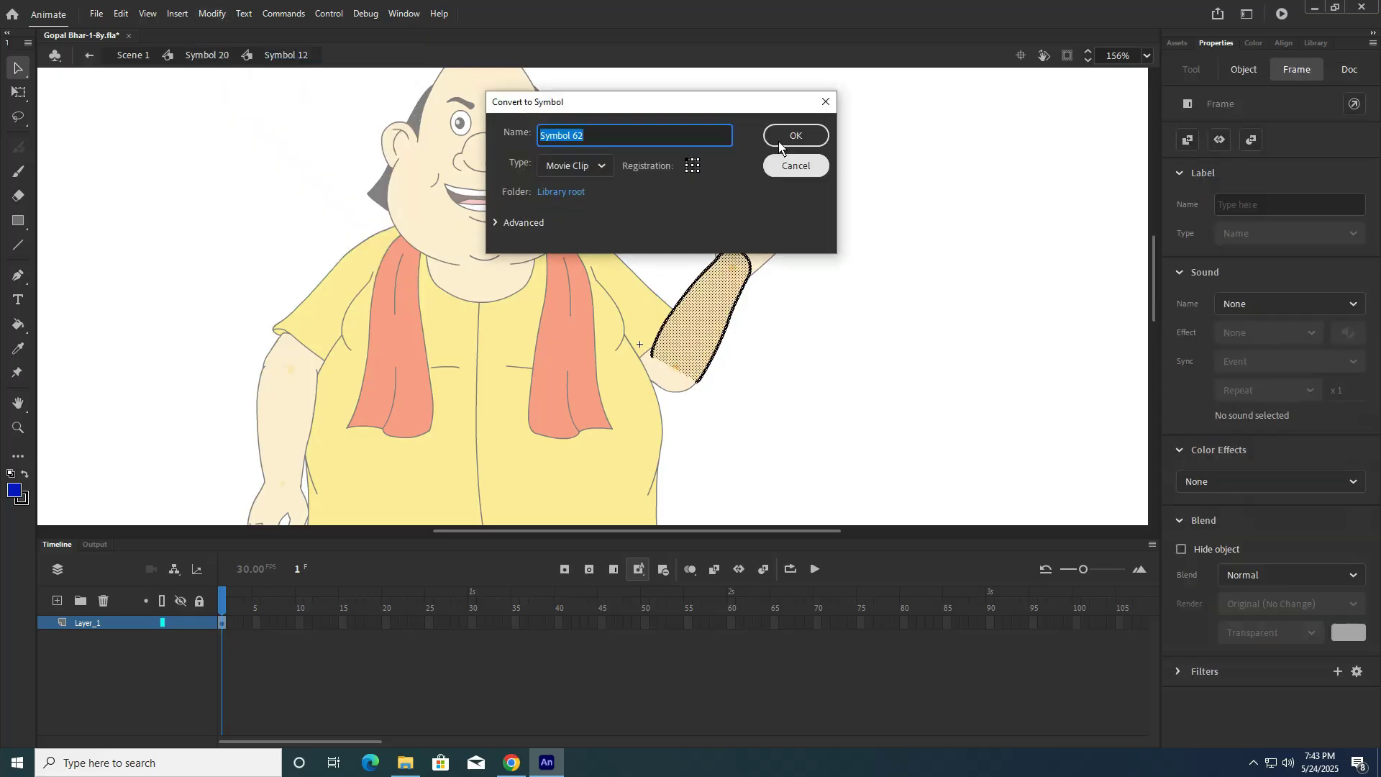
{"action": "left_click", "coordinate": [601, 166]}
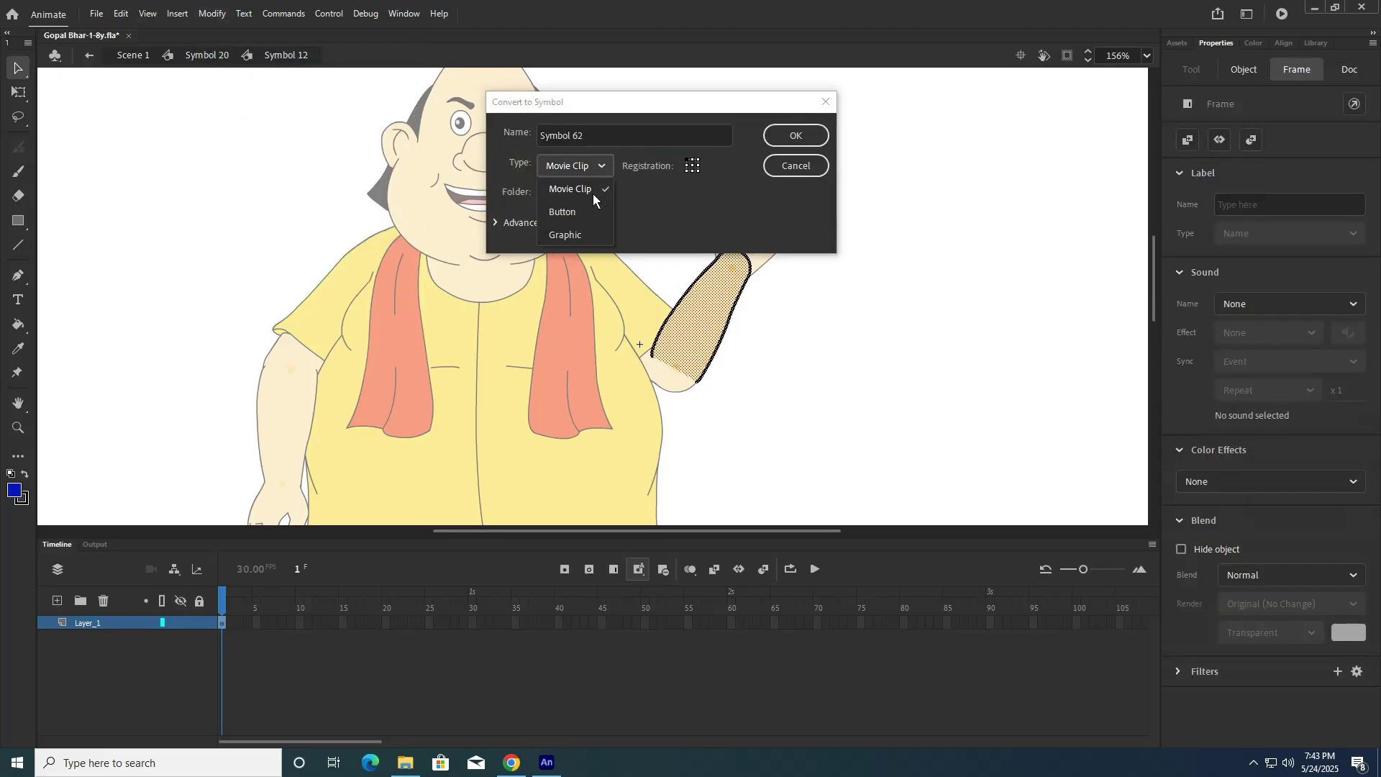
{"action": "left_click", "coordinate": [573, 235]}
{"action": "left_click", "coordinate": [798, 136]}
Step: Insert a keyframe at frame 2 of Layer_1 and flip the forearm artwork there horizontally
{"action": "left_click", "coordinate": [228, 628]}
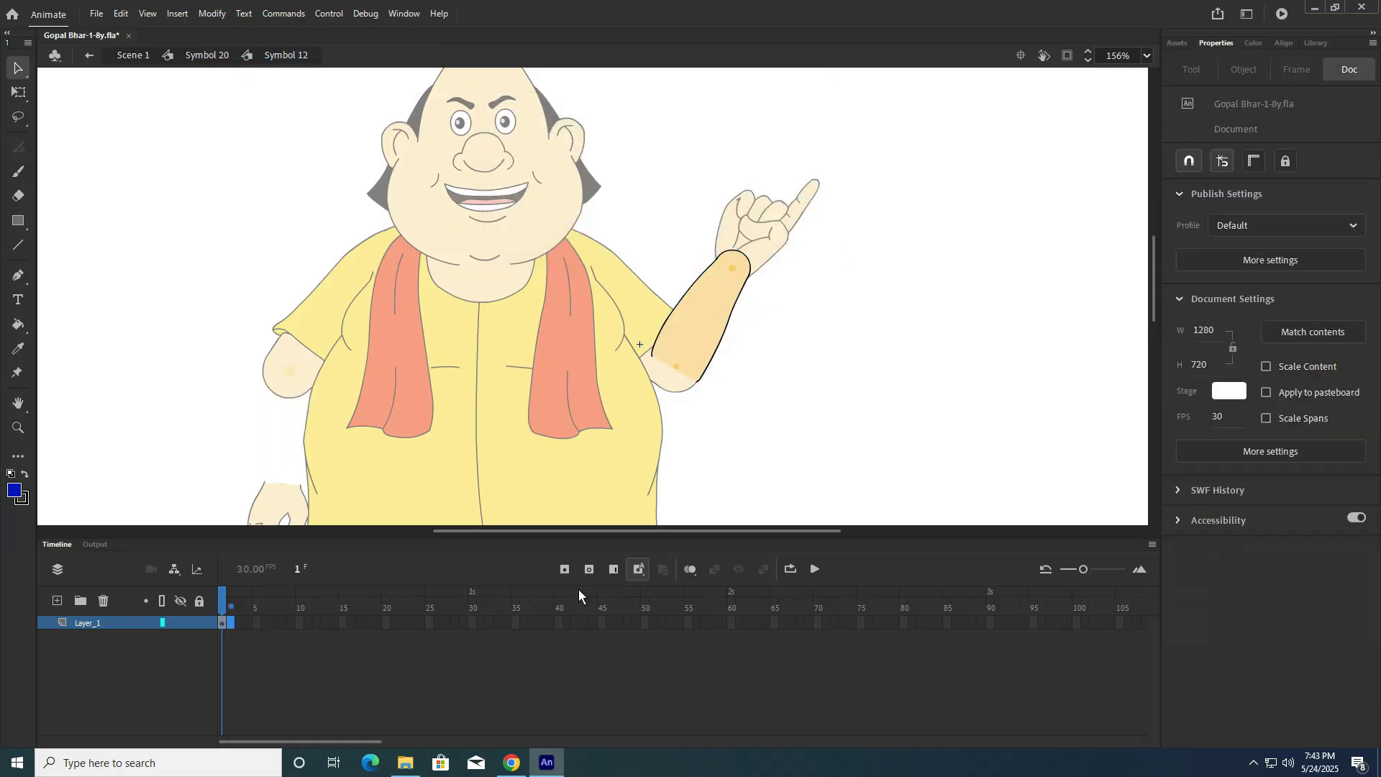
{"action": "left_click", "coordinate": [563, 571]}
{"action": "left_click", "coordinate": [739, 414]}
{"action": "left_click", "coordinate": [228, 623]}
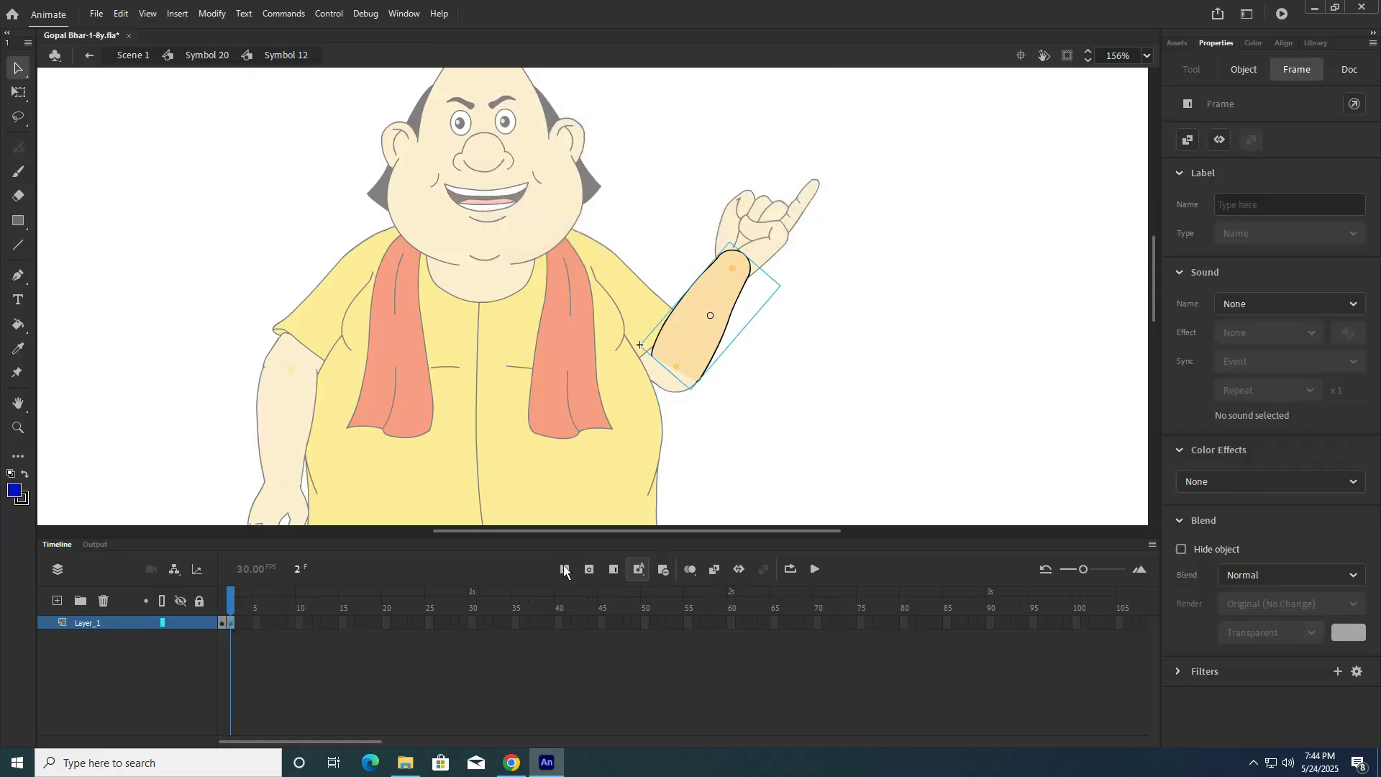
{"action": "right_click", "coordinate": [701, 350]}
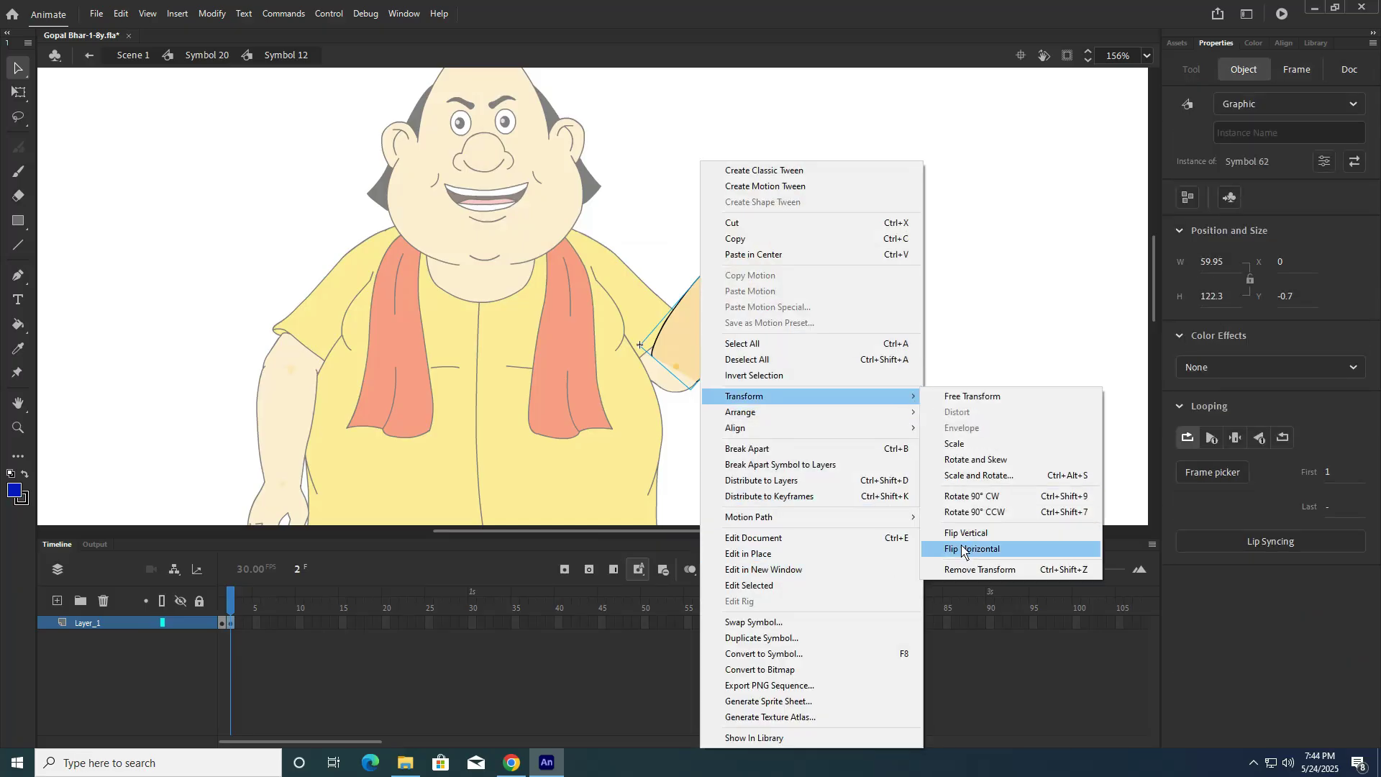
{"action": "left_click", "coordinate": [964, 545]}
Step: Move the flipped forearm so its elbow end sits on the elbow joint, and place its transformation point on that joint marker
{"action": "left_click", "coordinate": [18, 92]}
{"action": "scroll", "coordinate": [697, 340], "scroll_direction": "up", "scroll_amount": 5}
{"action": "scroll", "coordinate": [740, 431], "scroll_direction": "down", "scroll_amount": 2}
{"action": "left_click_drag", "start_coordinate": [697, 338], "coordinate": [731, 371]}
{"action": "scroll", "coordinate": [731, 370], "scroll_direction": "down", "scroll_amount": 3}
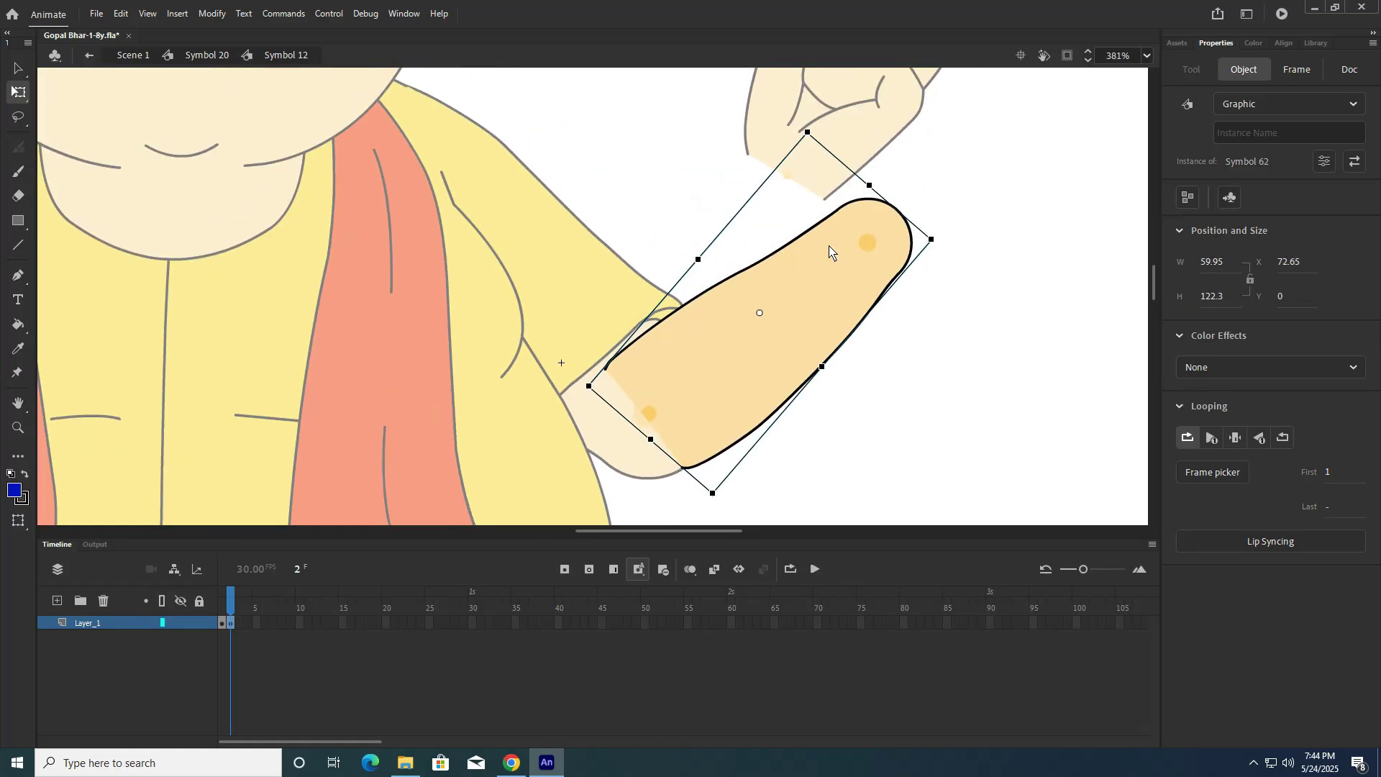
{"action": "left_click_drag", "start_coordinate": [757, 311], "coordinate": [642, 409]}
{"action": "key", "text": "ctrl+z"}
{"action": "scroll", "coordinate": [648, 423], "scroll_direction": "up", "scroll_amount": 8}
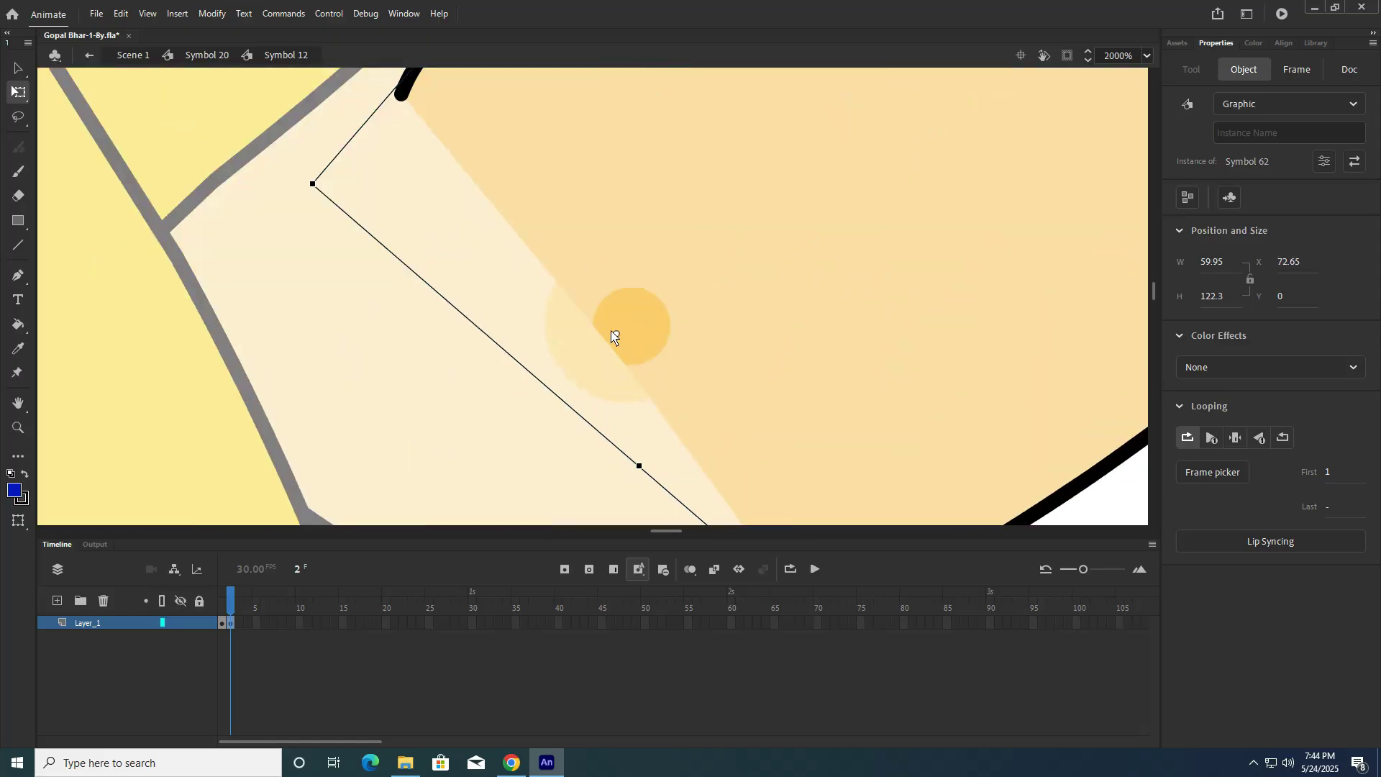
{"action": "scroll", "coordinate": [623, 335], "scroll_direction": "down", "scroll_amount": 7}
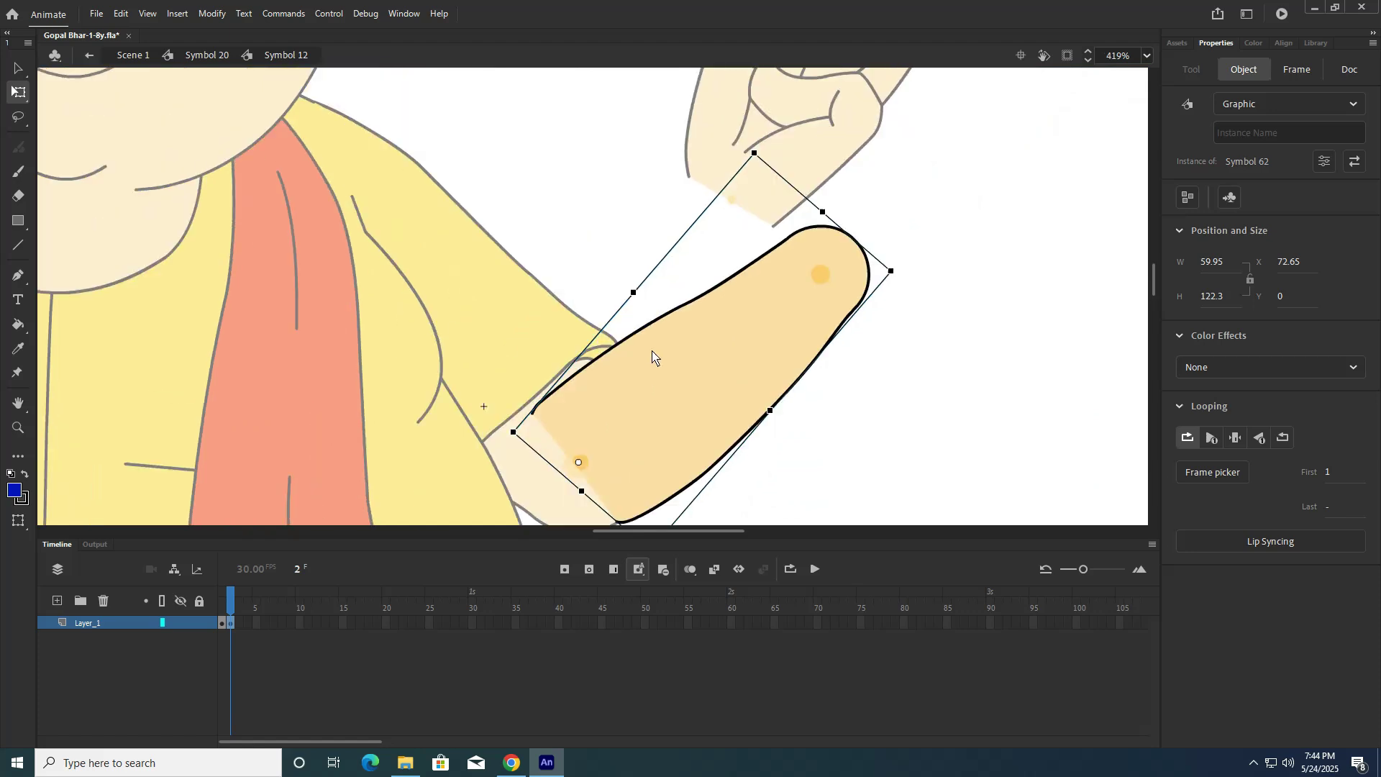
Step: Rotate the flipped forearm up to the hand and, using layer outlines, fine-tune its angle and size to match the wrist and elbow joint markers
{"action": "left_click_drag", "start_coordinate": [897, 272], "coordinate": [775, 203]}
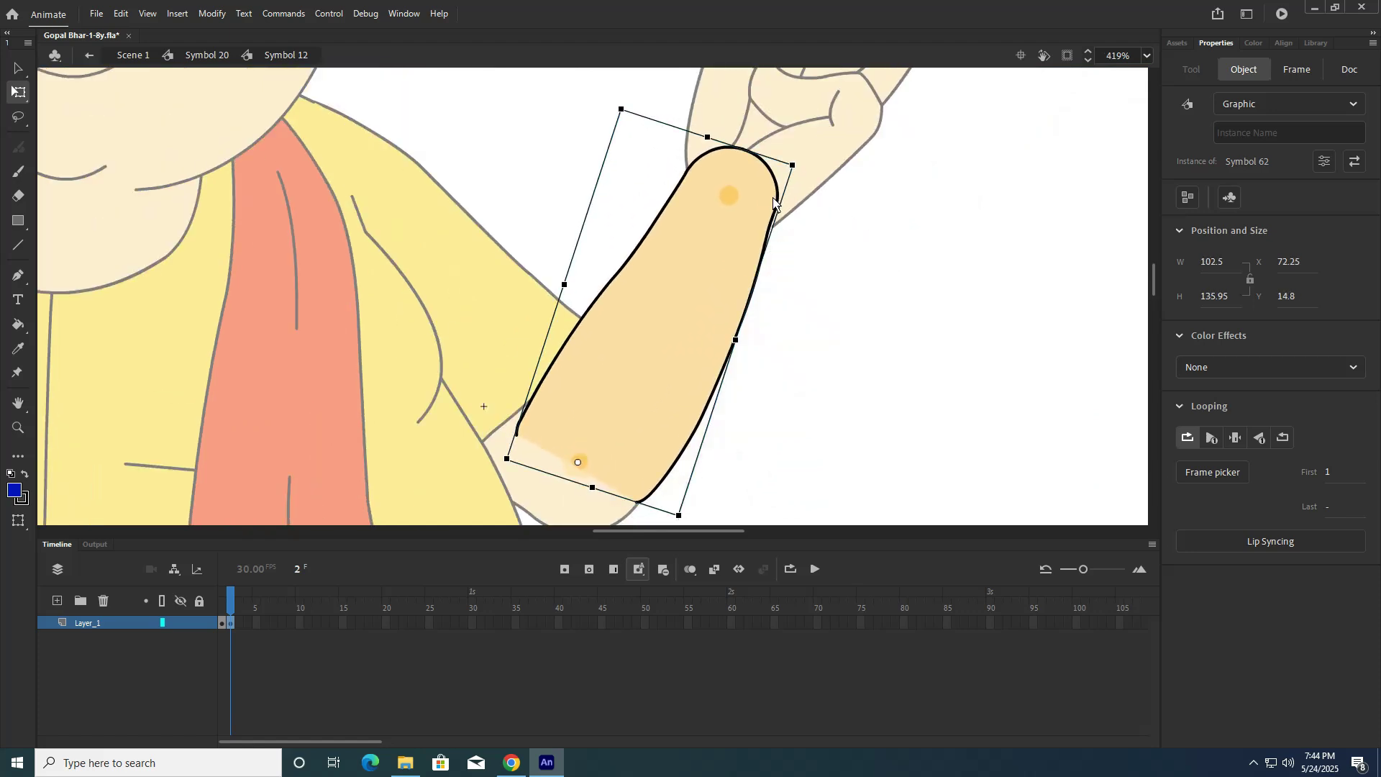
{"action": "left_click", "coordinate": [162, 622]}
{"action": "scroll", "coordinate": [811, 195], "scroll_direction": "up", "scroll_amount": 5}
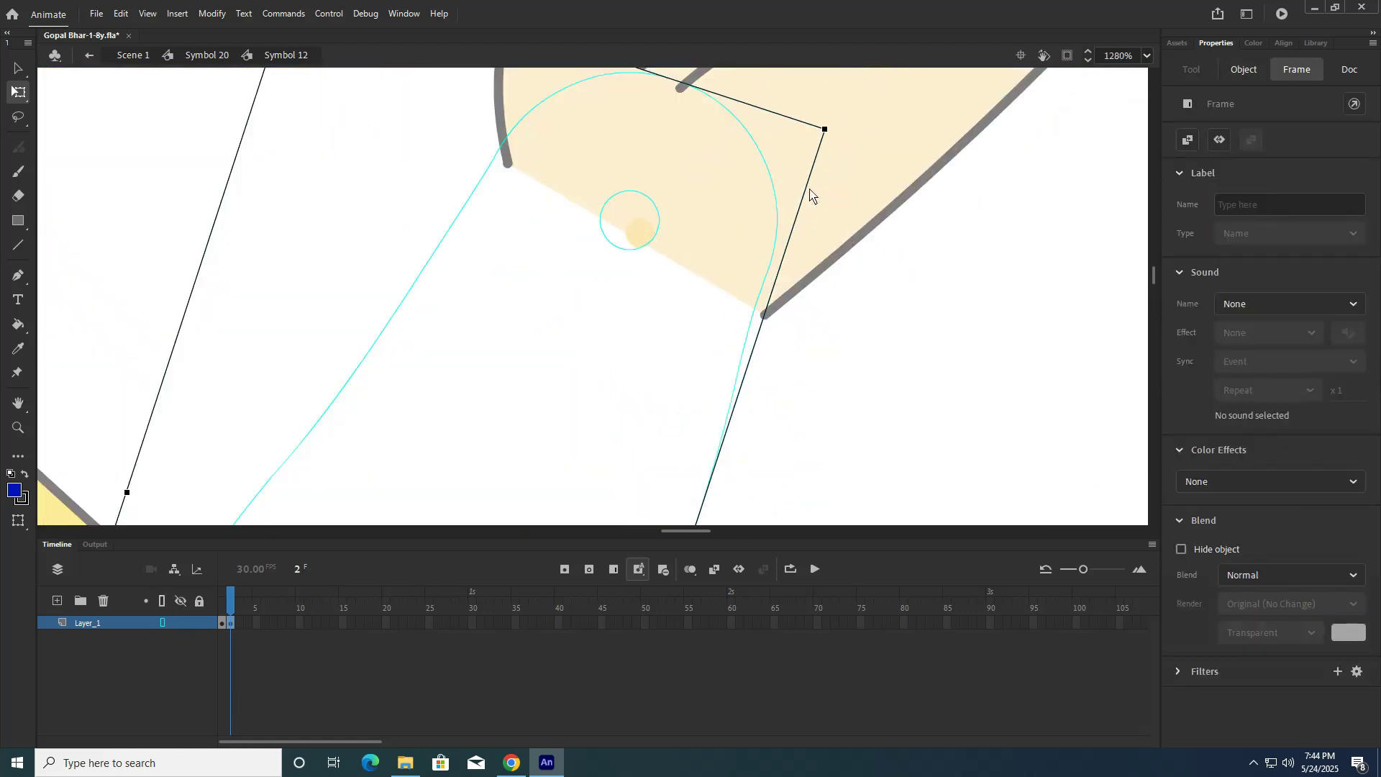
{"action": "left_click_drag", "start_coordinate": [831, 128], "coordinate": [843, 142]}
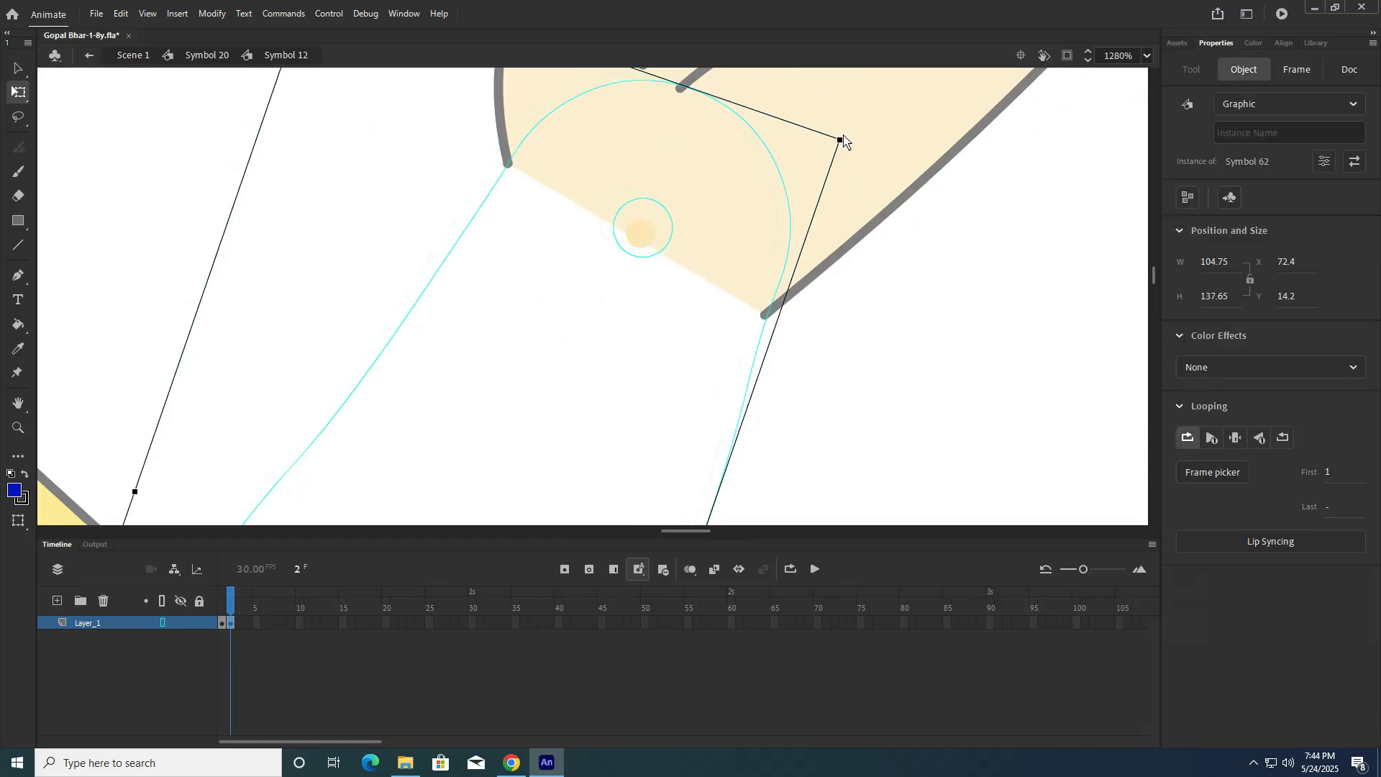
{"action": "scroll", "coordinate": [662, 374], "scroll_direction": "down", "scroll_amount": 5}
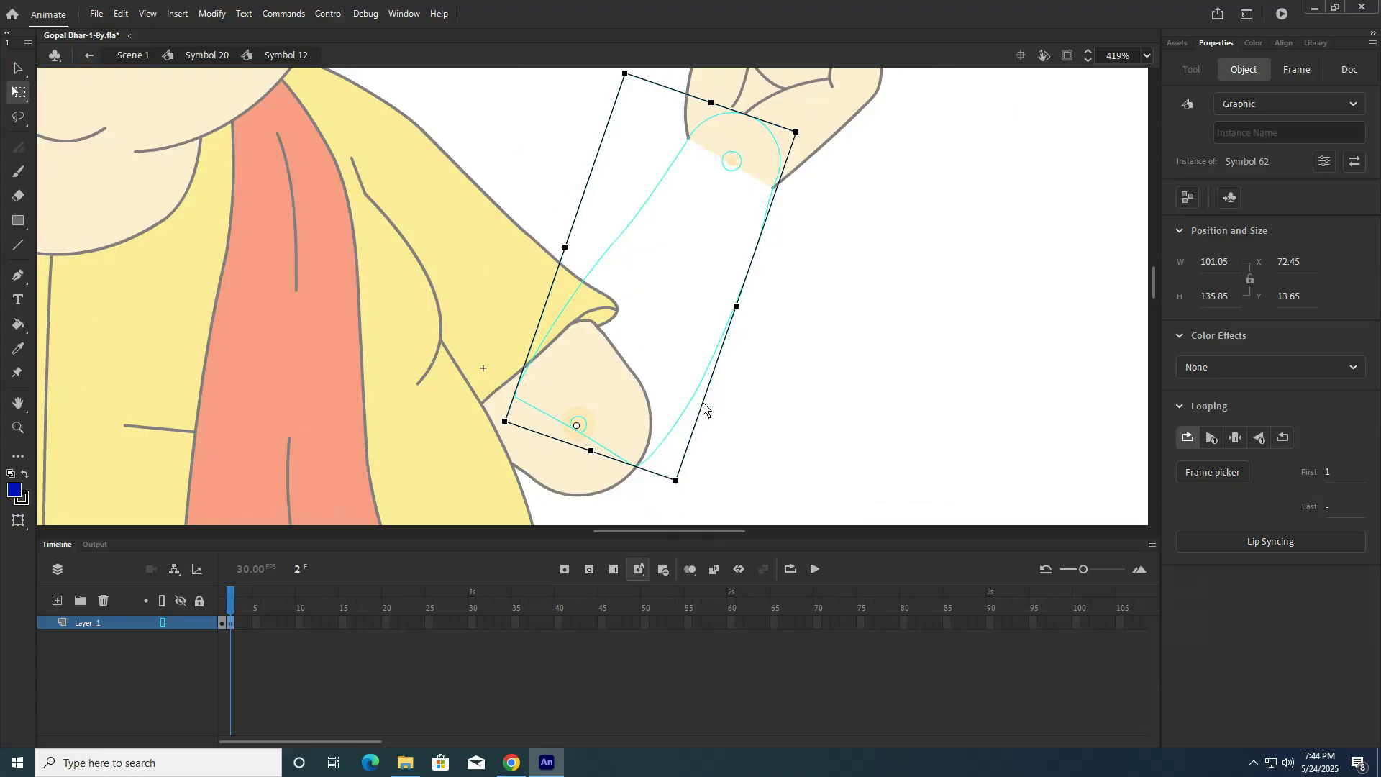
{"action": "scroll", "coordinate": [703, 409], "scroll_direction": "down", "scroll_amount": 2}
{"action": "left_click", "coordinate": [162, 603]}
{"action": "scroll", "coordinate": [791, 417], "scroll_direction": "down", "scroll_amount": 2}
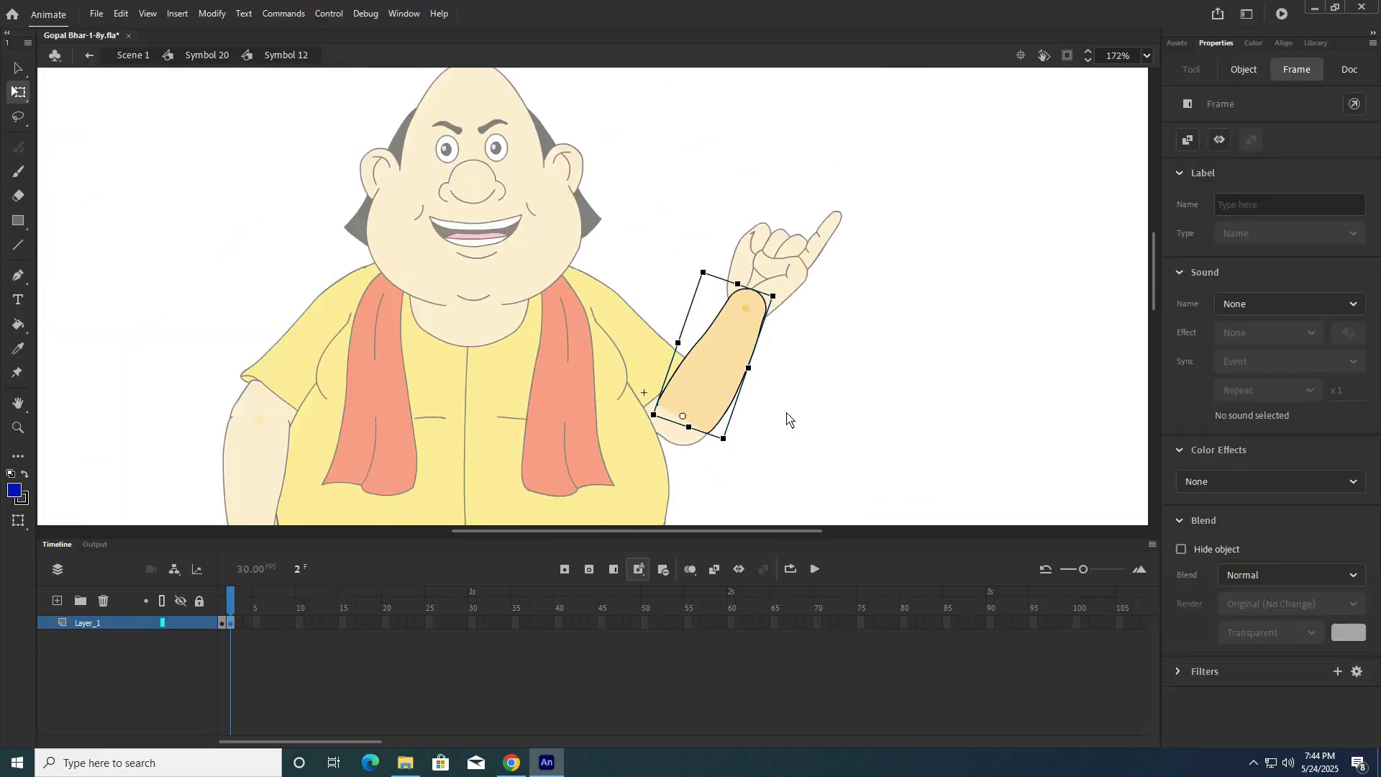
Step: Exit the forearm symbol back to Symbol 20 and scrub the timeline up to frame 90 to check the raised arm
{"action": "left_click_drag", "start_coordinate": [789, 420], "coordinate": [714, 406]}
{"action": "double_click", "coordinate": [778, 370]}
{"action": "double_click", "coordinate": [792, 364]}
{"action": "left_click", "coordinate": [702, 489]}
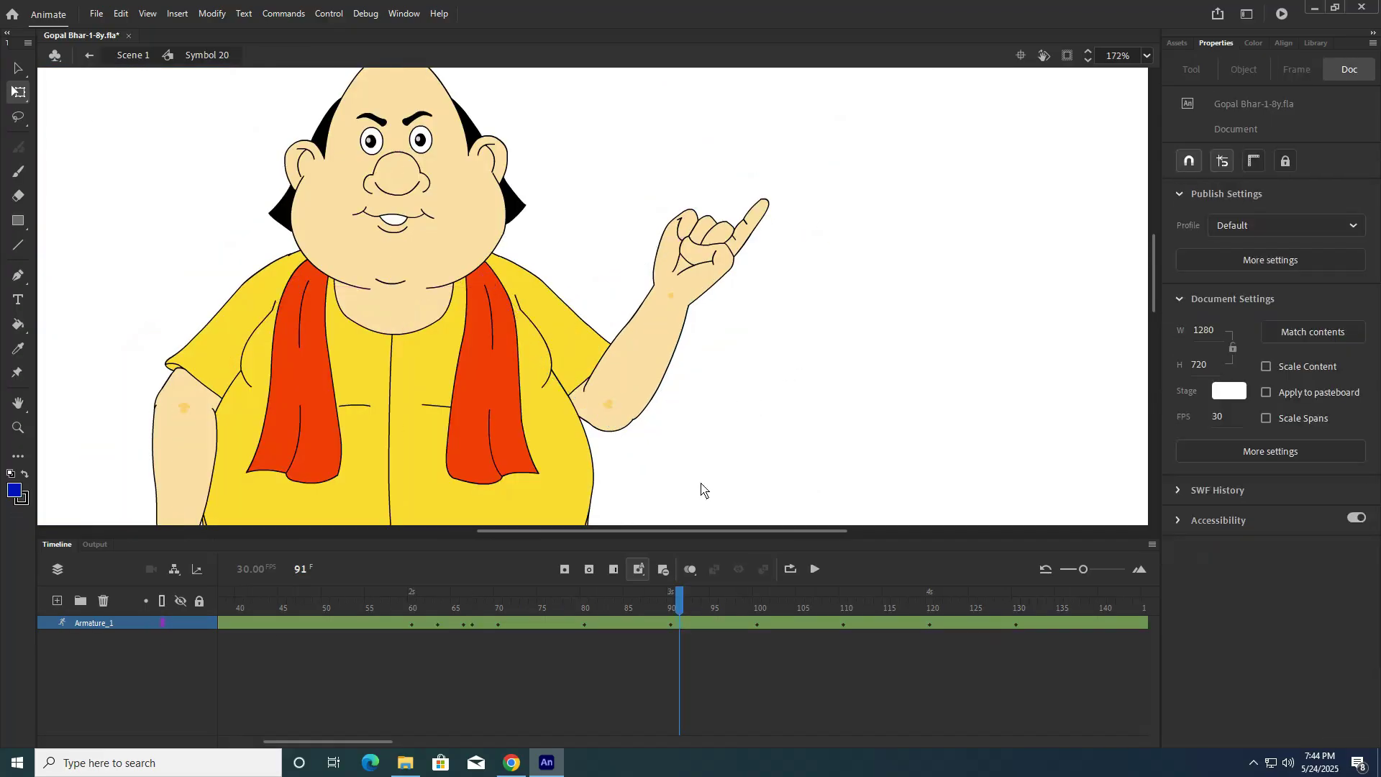
{"action": "left_click", "coordinate": [670, 626]}
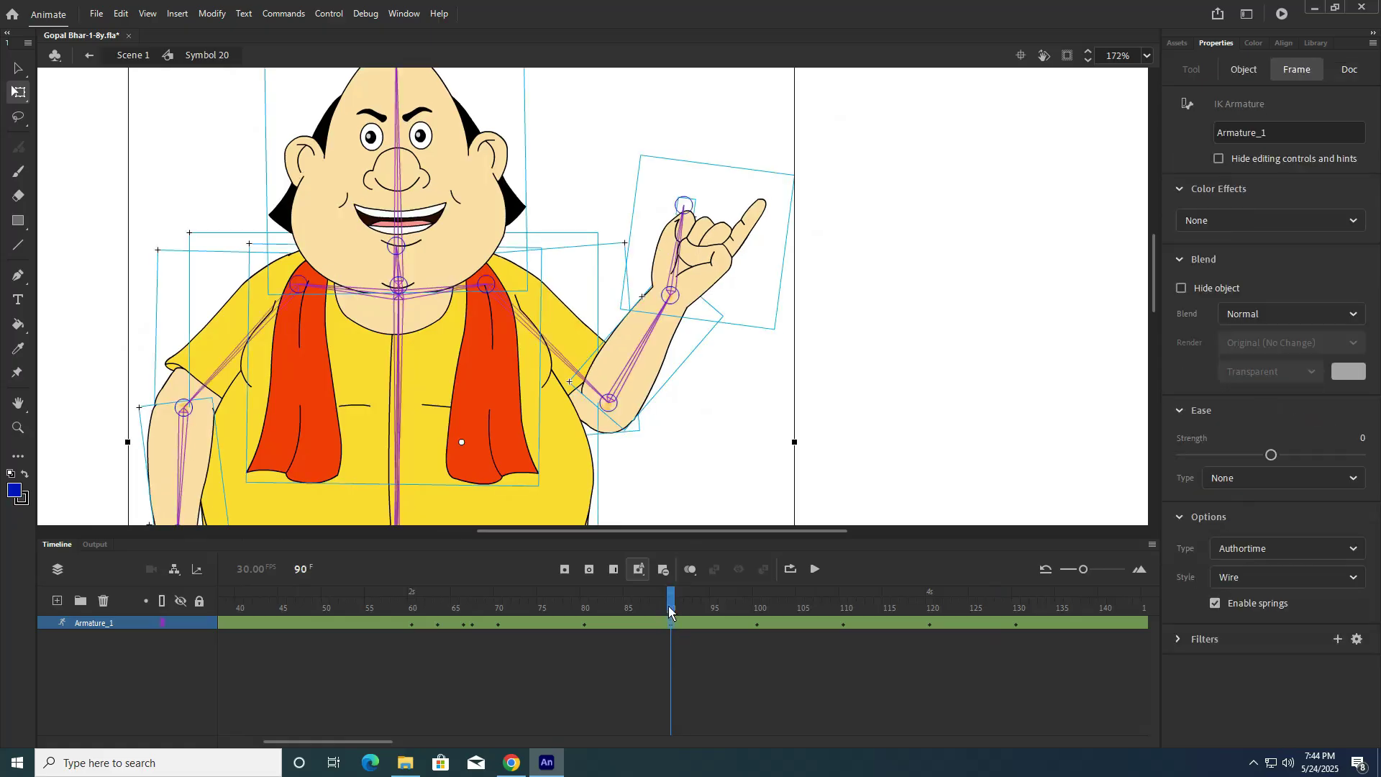
{"action": "left_click", "coordinate": [650, 611]}
{"action": "left_click_drag", "start_coordinate": [650, 610], "coordinate": [668, 615]}
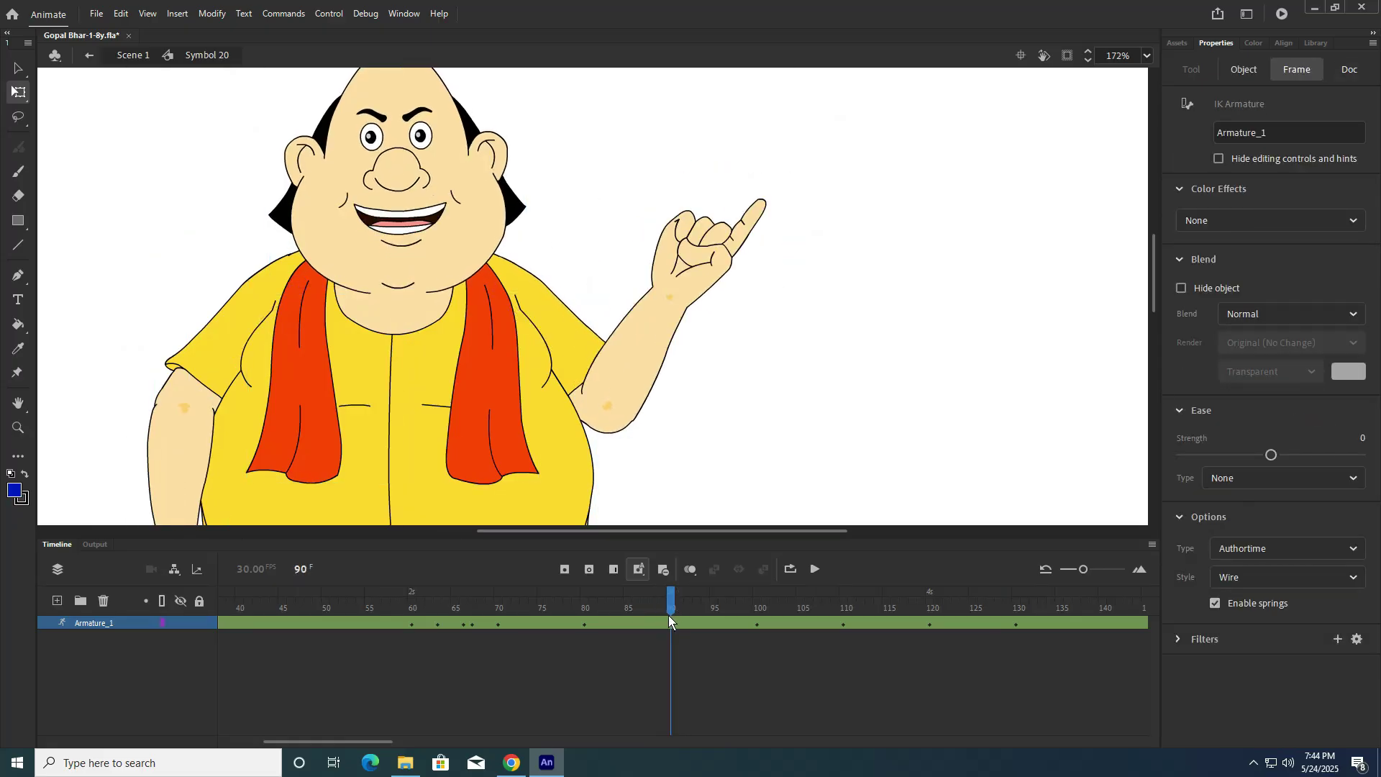
Step: Set the right forearm's graphic looping to play a single frame, first frame 1, at keyframes 1 and 2 of Armature_1
{"action": "scroll", "coordinate": [658, 378], "scroll_direction": "down", "scroll_amount": 2}
{"action": "left_click_drag", "start_coordinate": [660, 404], "coordinate": [693, 300]}
{"action": "left_click_drag", "start_coordinate": [670, 600], "coordinate": [78, 611]}
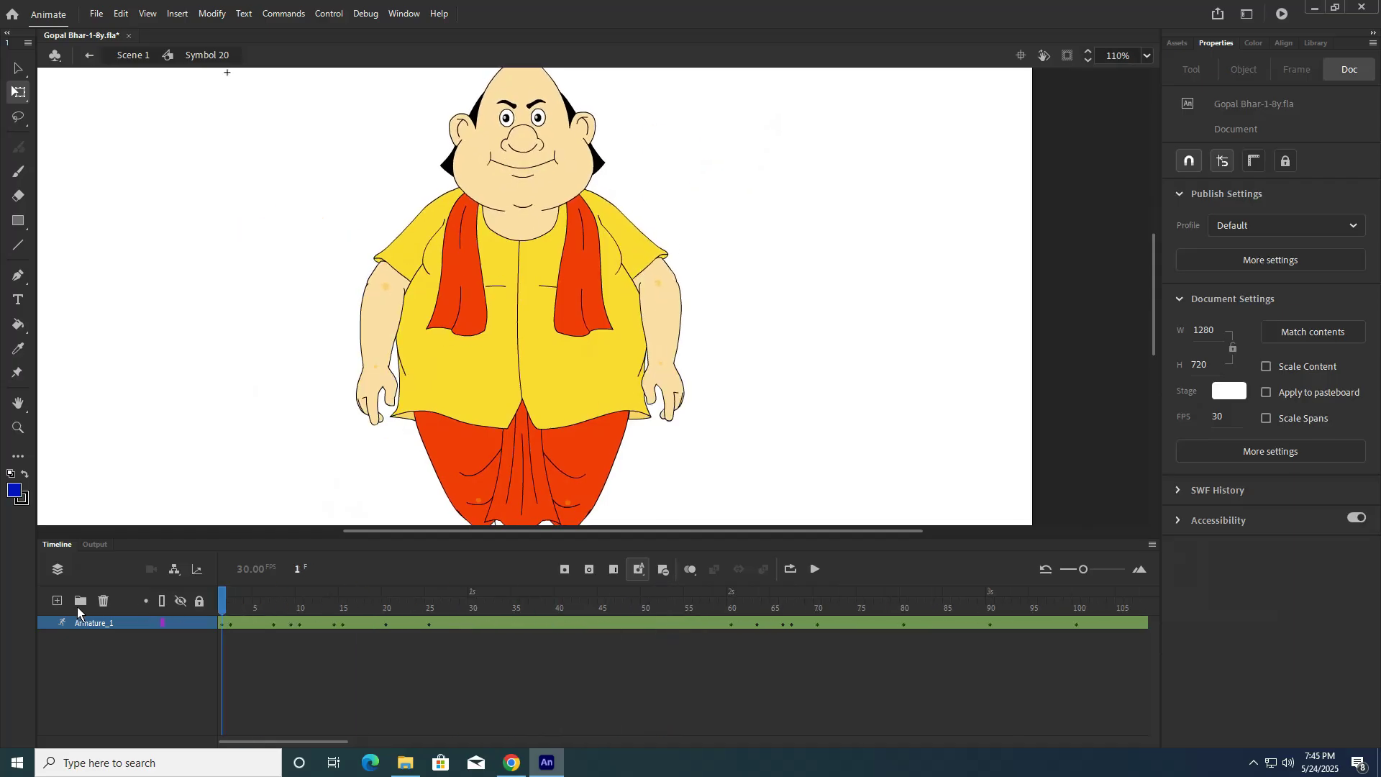
{"action": "left_click", "coordinate": [224, 624]}
{"action": "left_click", "coordinate": [240, 369]}
{"action": "left_click", "coordinate": [381, 331]}
{"action": "left_click", "coordinate": [231, 623]}
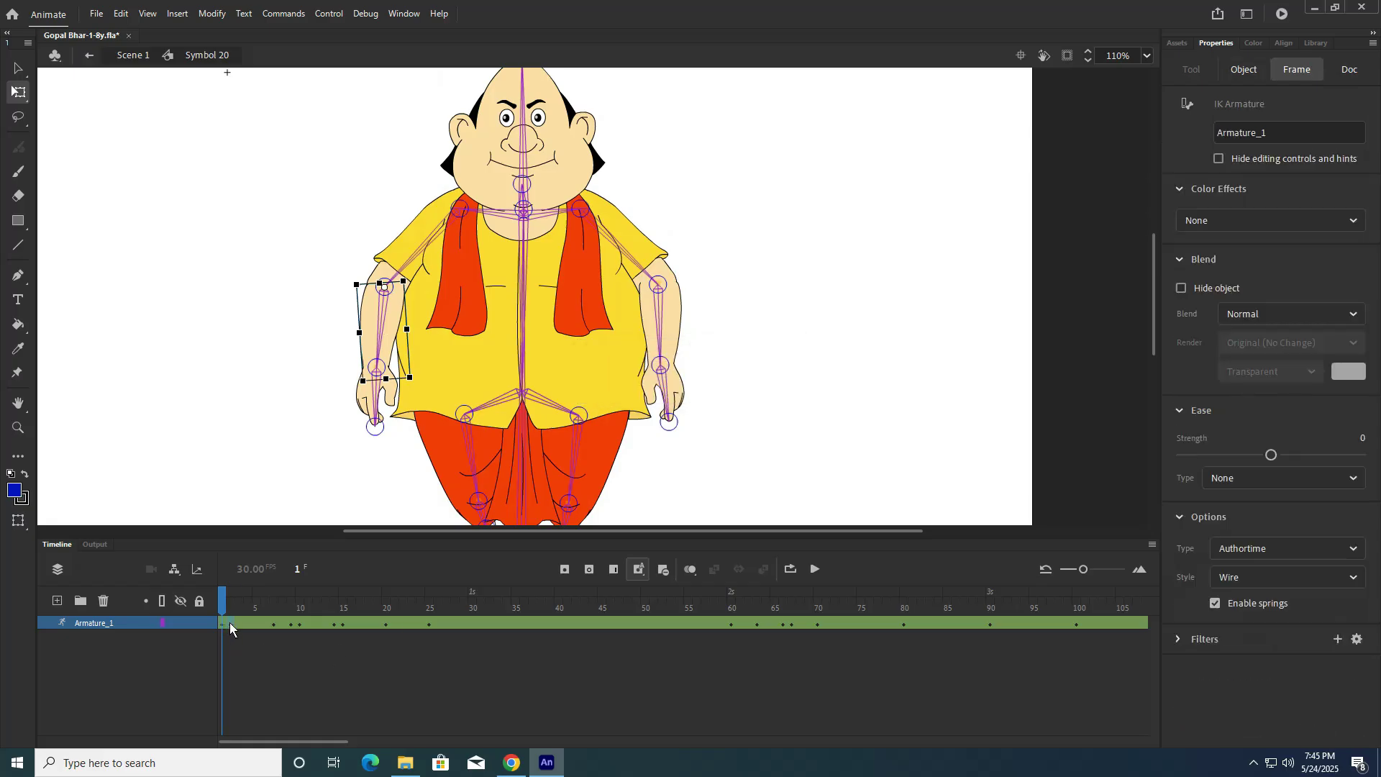
{"action": "left_click", "coordinate": [709, 338]}
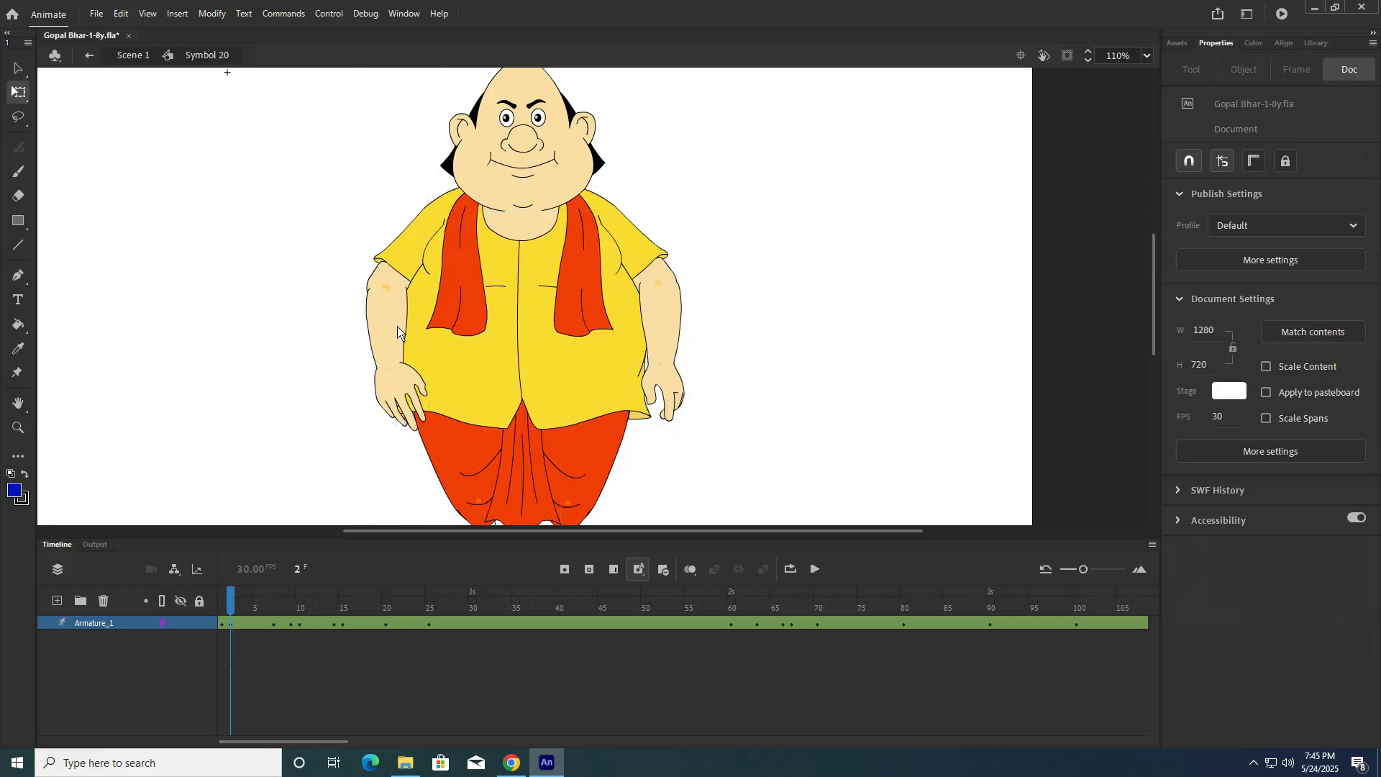
{"action": "left_click", "coordinate": [395, 331]}
{"action": "left_click", "coordinate": [1236, 440]}
{"action": "left_click", "coordinate": [434, 530]}
Step: Set the left forearm's graphic looping to play a single frame at keyframe 1
{"action": "left_click", "coordinate": [223, 624]}
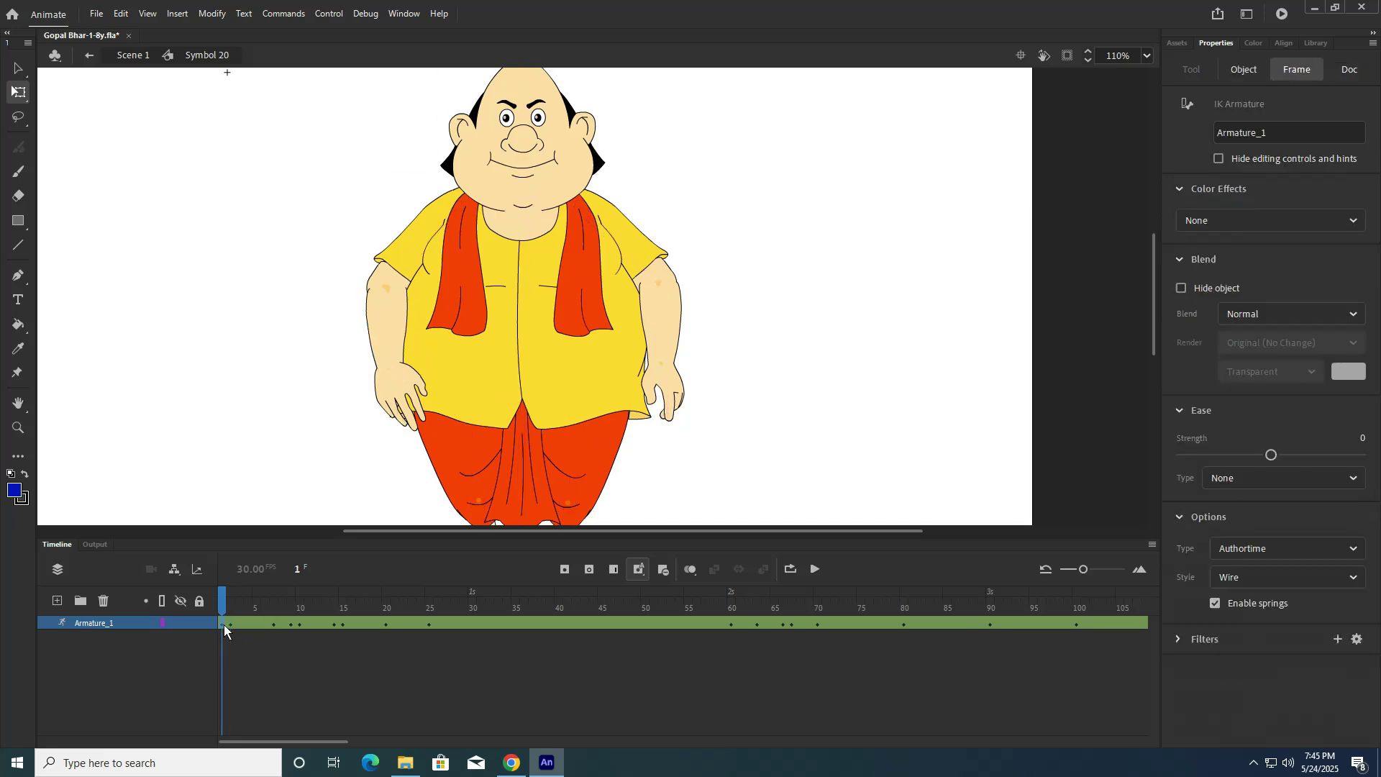
{"action": "left_click", "coordinate": [211, 389]}
{"action": "left_click", "coordinate": [656, 323]}
{"action": "left_click", "coordinate": [1236, 440]}
Step: Set the right forearm's graphic looping to single frame at keyframes 7, 9 and 10
{"action": "left_click", "coordinate": [273, 623]}
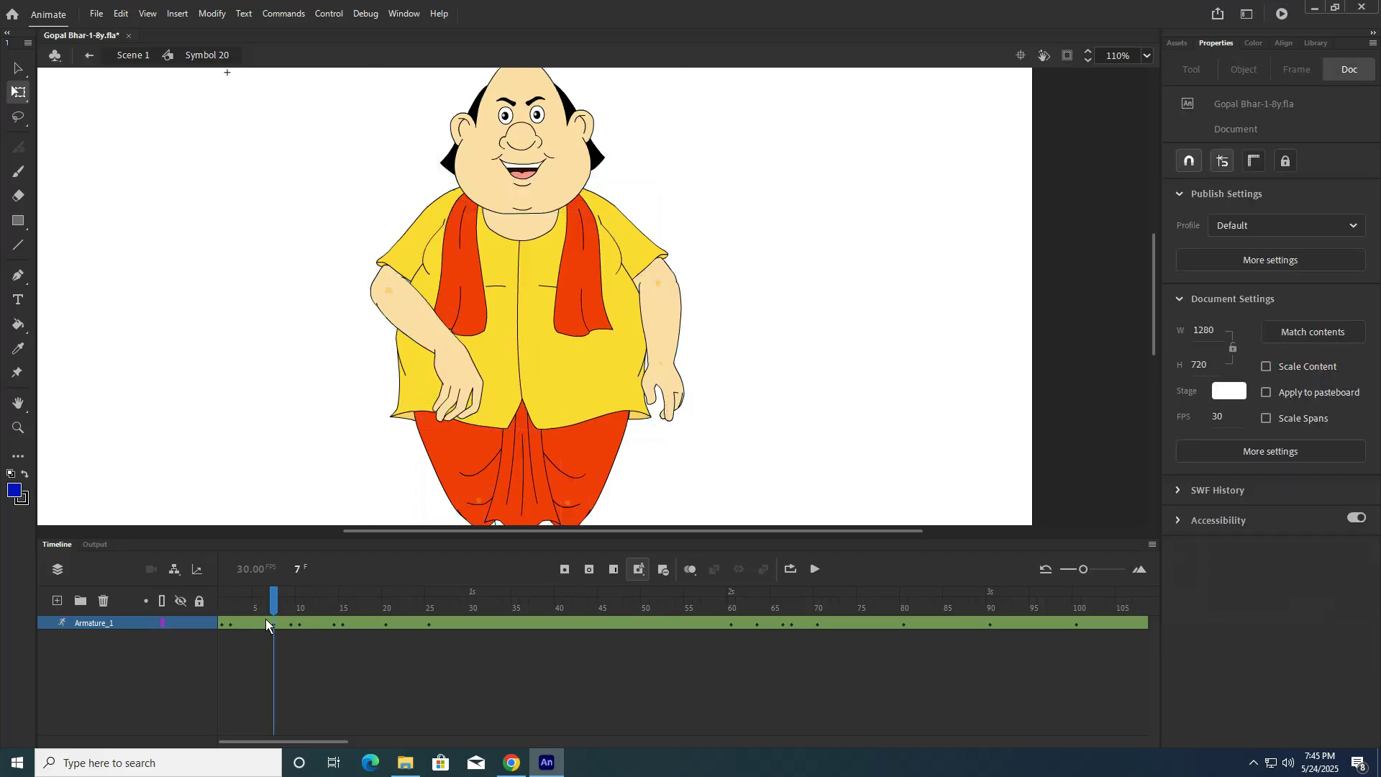
{"action": "left_click_drag", "start_coordinate": [275, 602], "coordinate": [273, 651]}
{"action": "left_click", "coordinate": [421, 351]}
{"action": "left_click", "coordinate": [1235, 438]}
{"action": "left_click", "coordinate": [292, 623]}
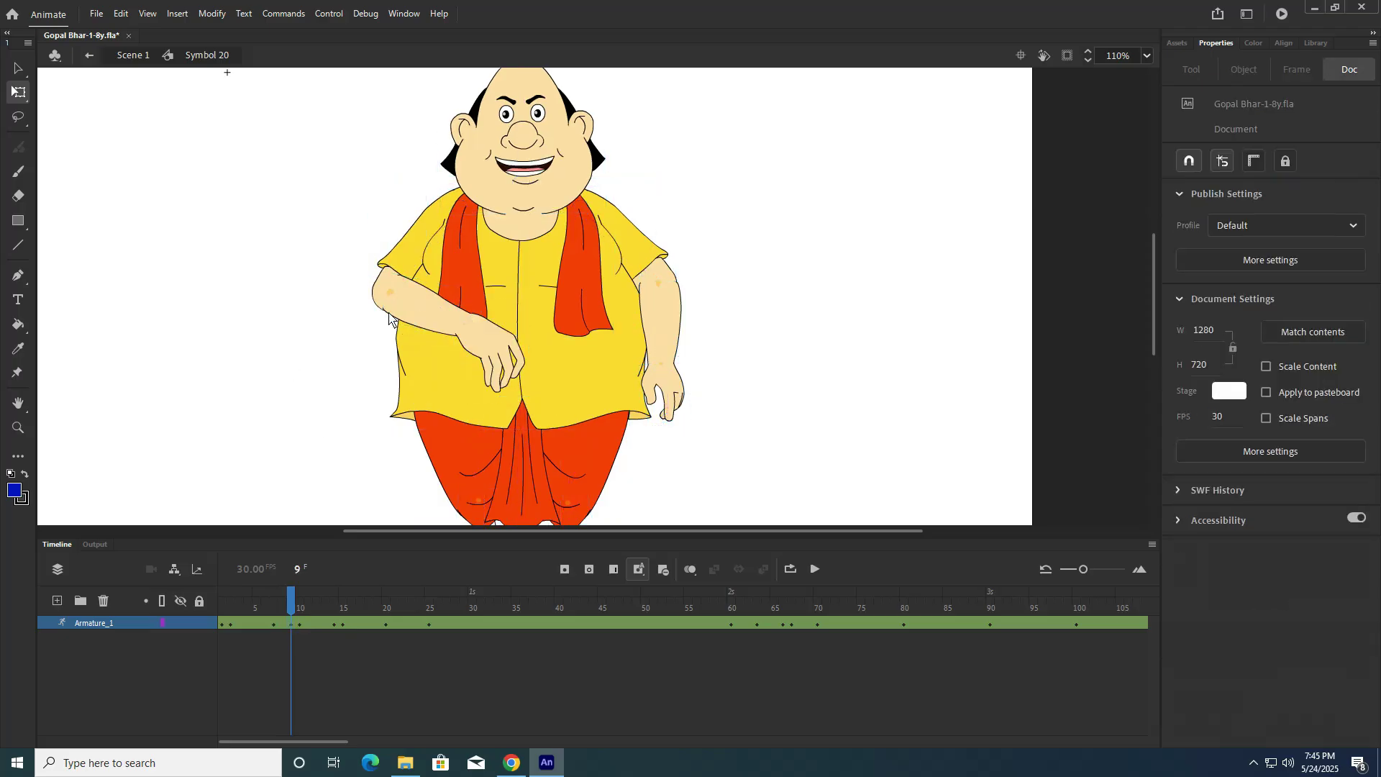
{"action": "left_click", "coordinate": [1236, 438]}
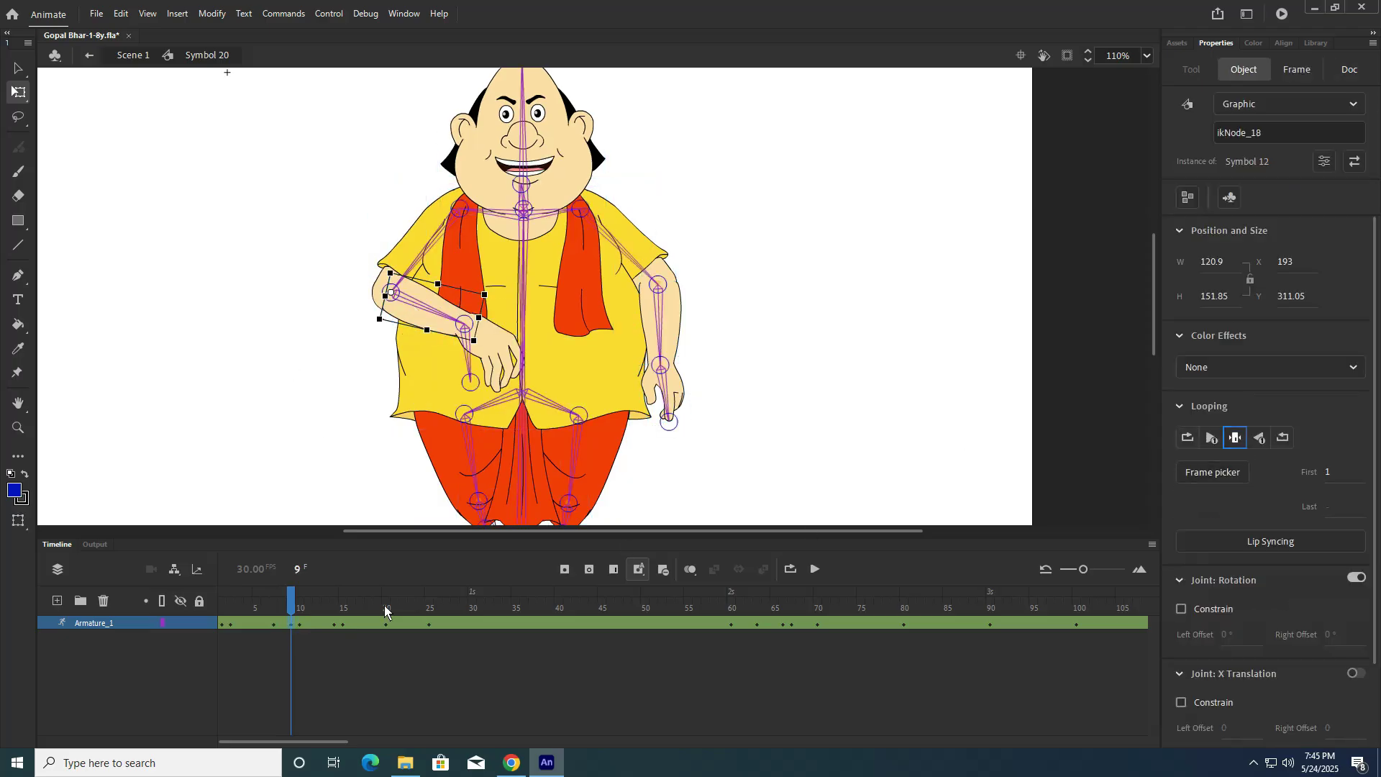
{"action": "left_click", "coordinate": [302, 623]}
{"action": "left_click", "coordinate": [1235, 439]}
Step: Set the right forearm's graphic looping to single frame at keyframes 14, 15 and 20
{"action": "left_click", "coordinate": [335, 624]}
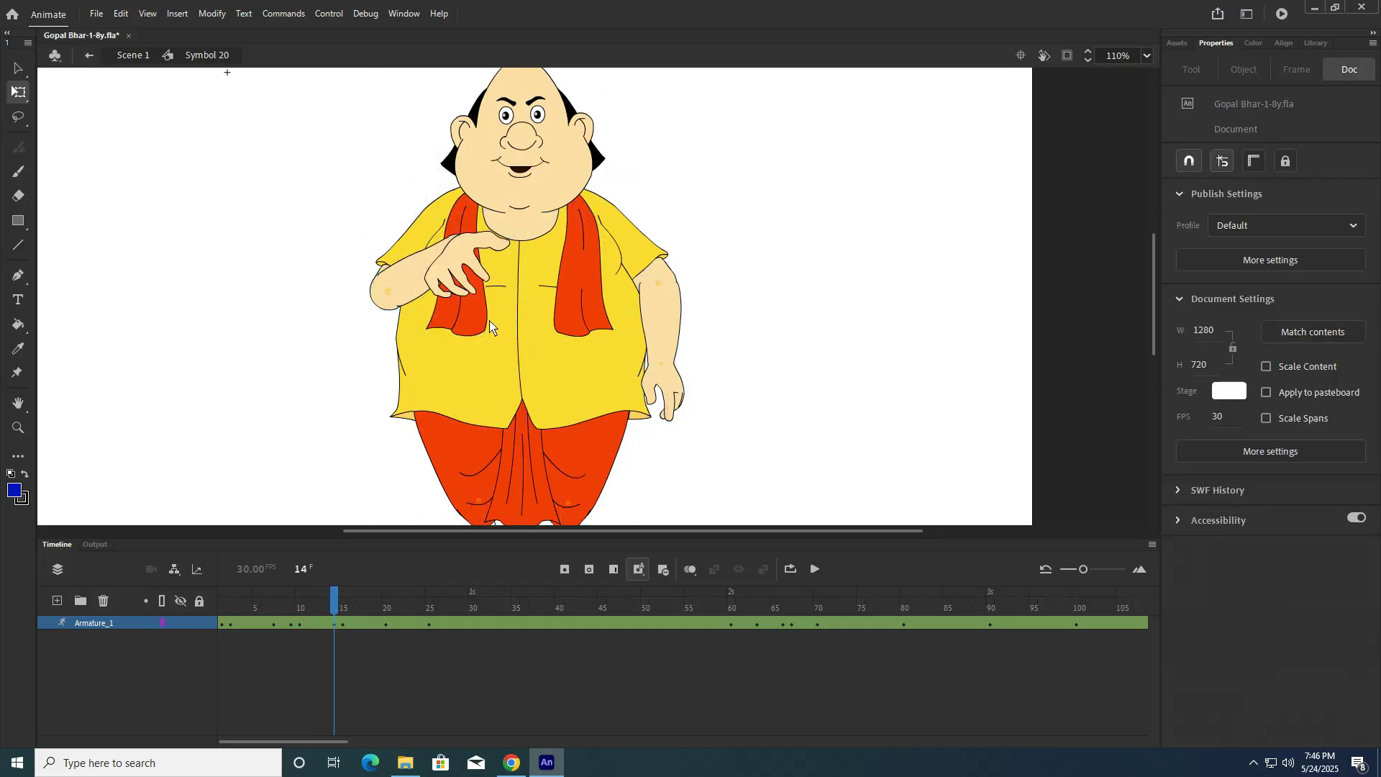
{"action": "left_click", "coordinate": [1236, 439]}
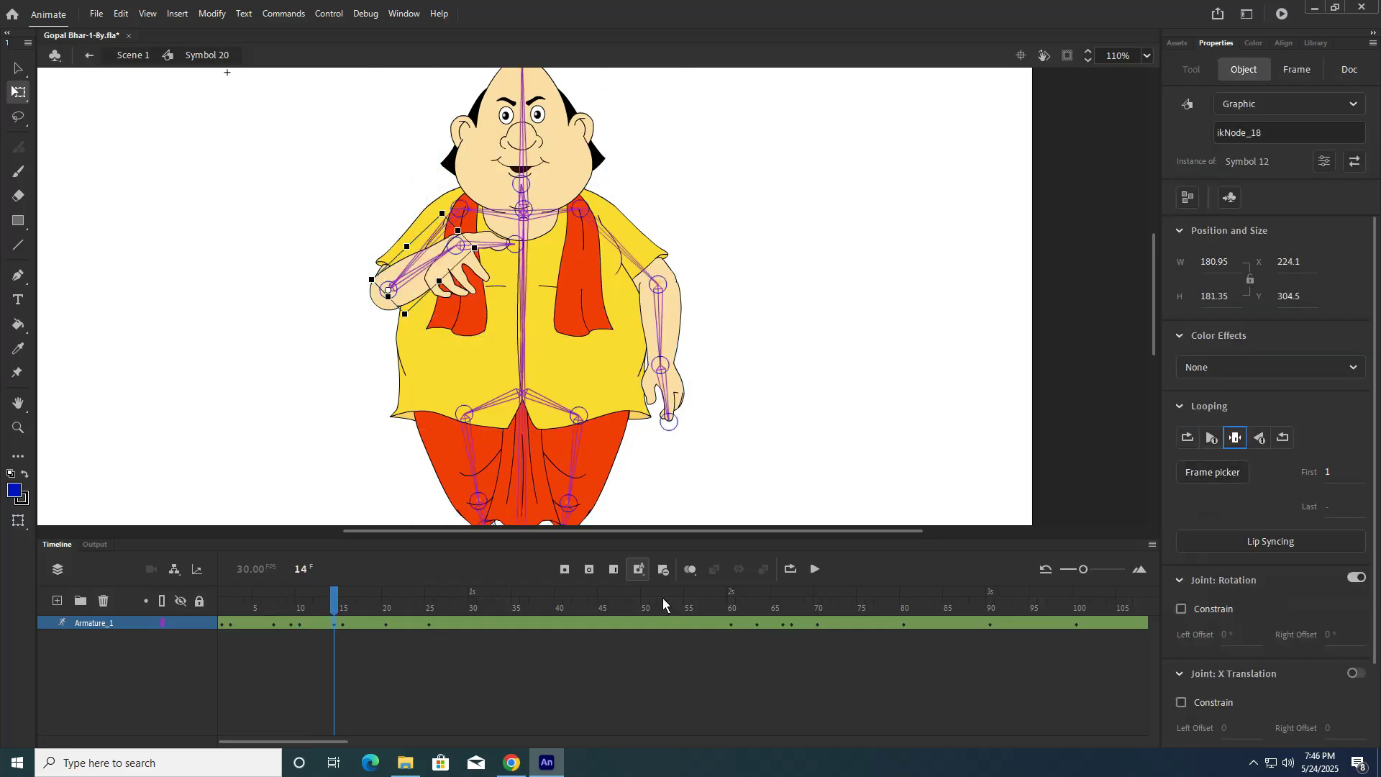
{"action": "left_click", "coordinate": [343, 625]}
{"action": "left_click", "coordinate": [453, 249]}
{"action": "left_click", "coordinate": [1235, 439]}
{"action": "left_click", "coordinate": [385, 625]}
{"action": "left_click", "coordinate": [838, 418]}
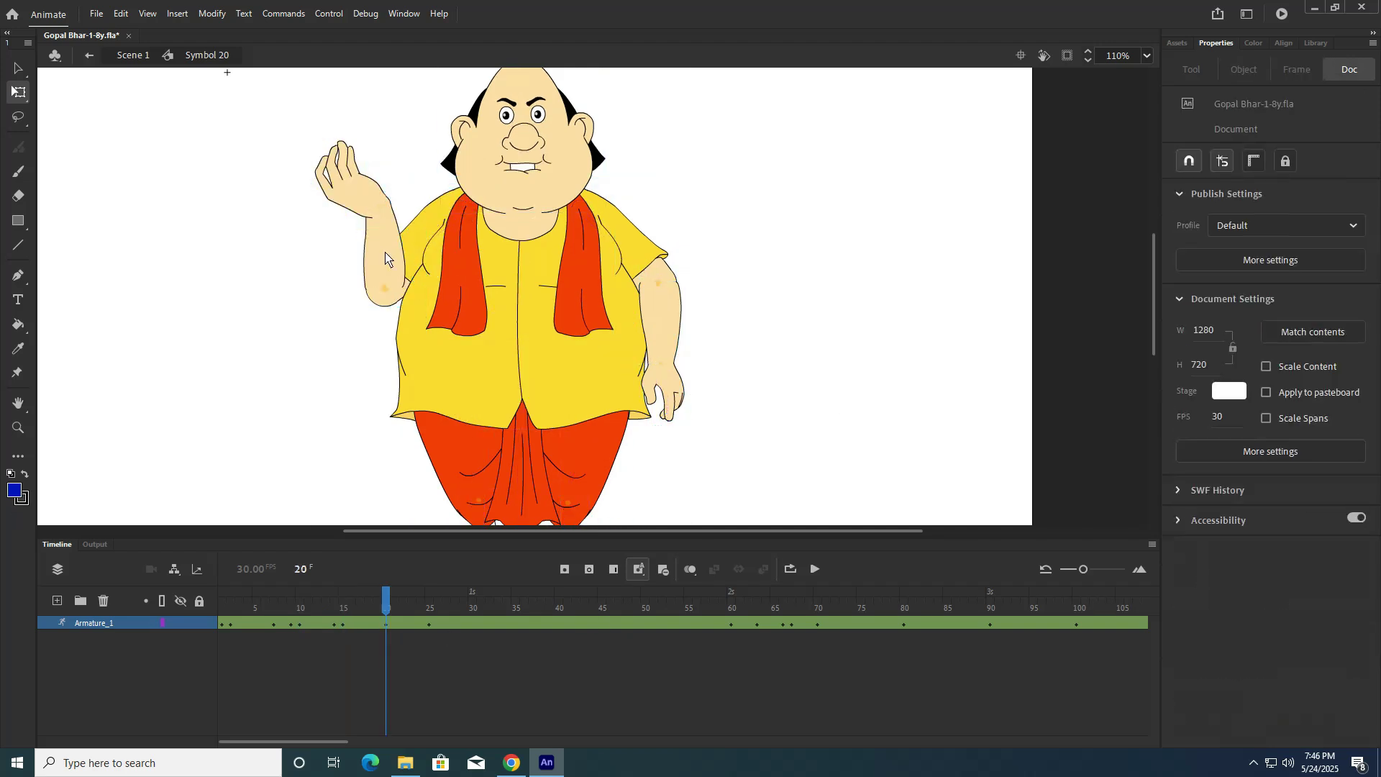
{"action": "left_click", "coordinate": [385, 253]}
{"action": "left_click", "coordinate": [1241, 437]}
Step: Set the right forearm's graphic looping to single frame at keyframes 25 and 60
{"action": "left_click", "coordinate": [429, 626]}
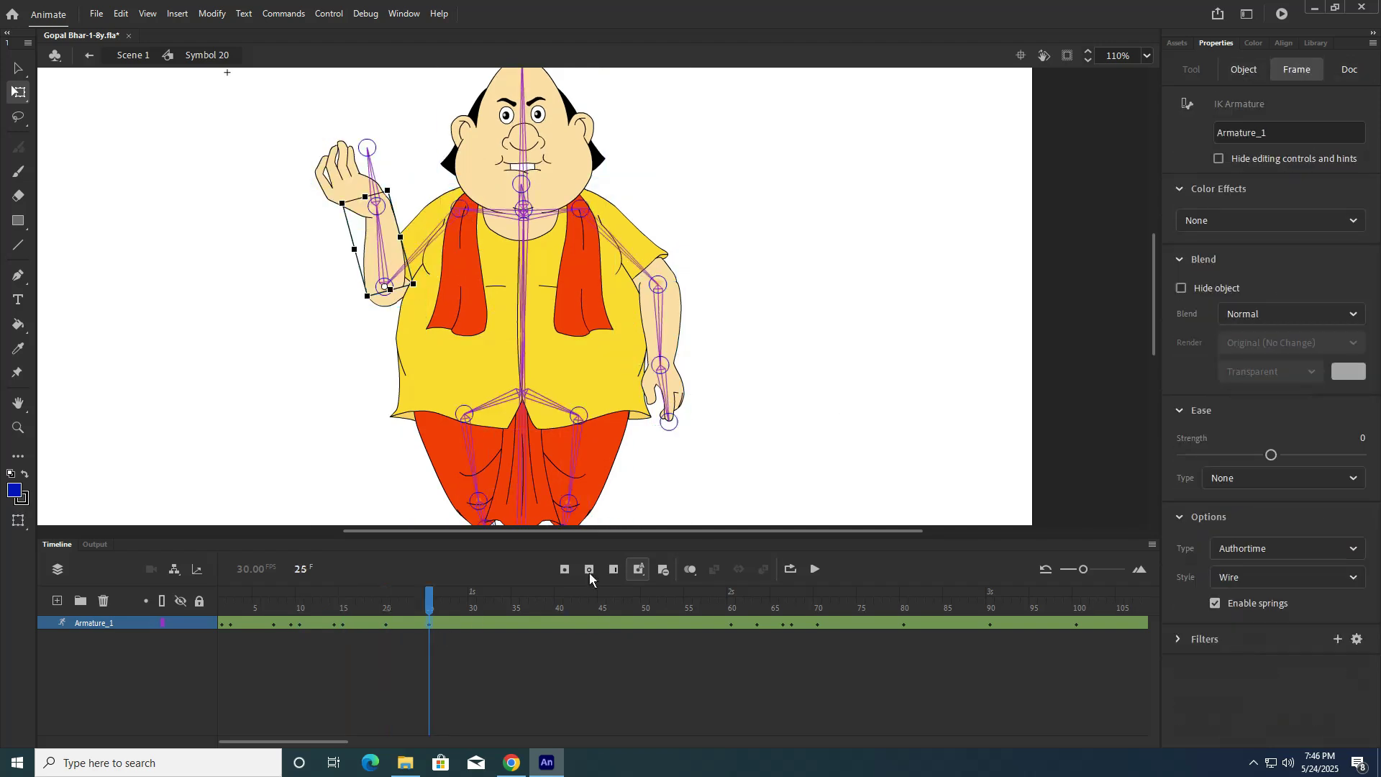
{"action": "left_click", "coordinate": [748, 432]}
{"action": "left_click", "coordinate": [339, 257]}
{"action": "left_click", "coordinate": [1235, 439]}
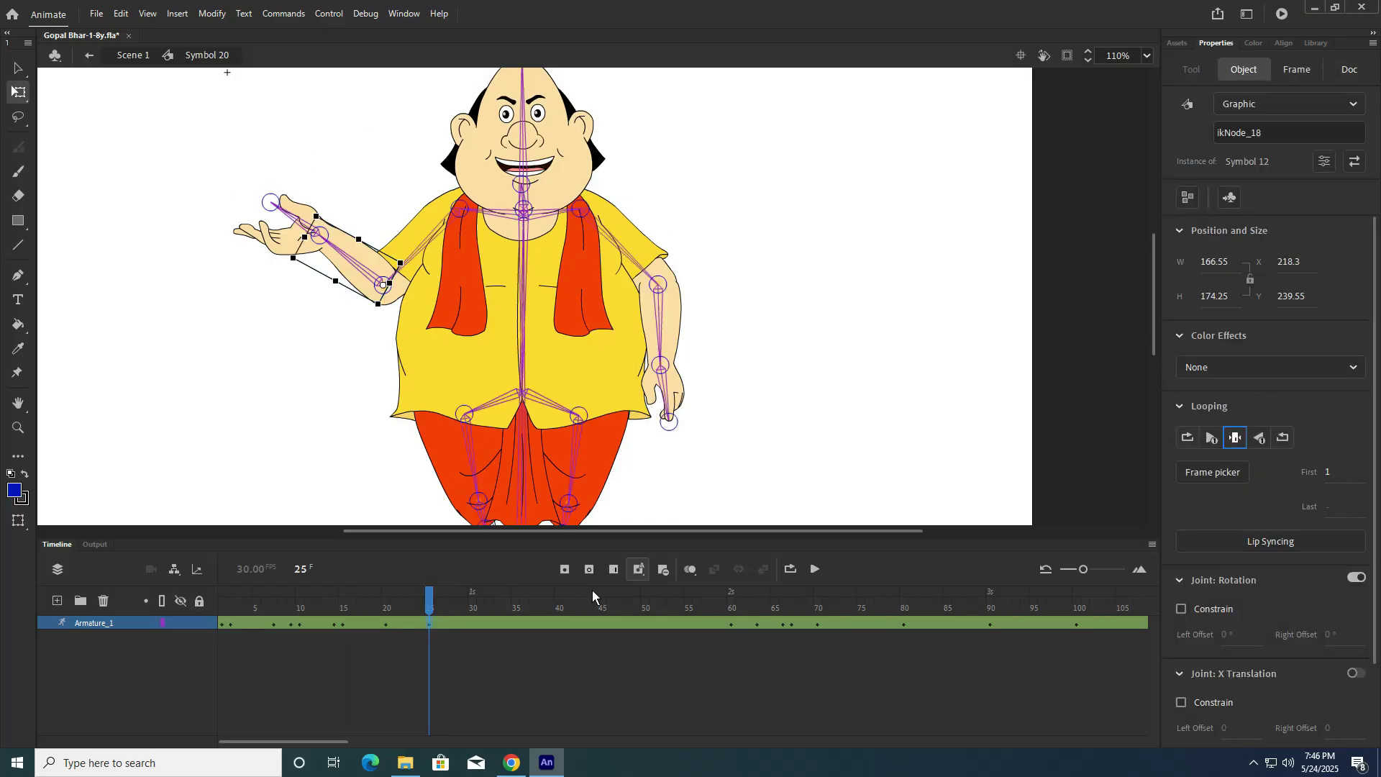
{"action": "left_click", "coordinate": [730, 624]}
{"action": "left_click", "coordinate": [756, 446]}
{"action": "left_click", "coordinate": [371, 270]}
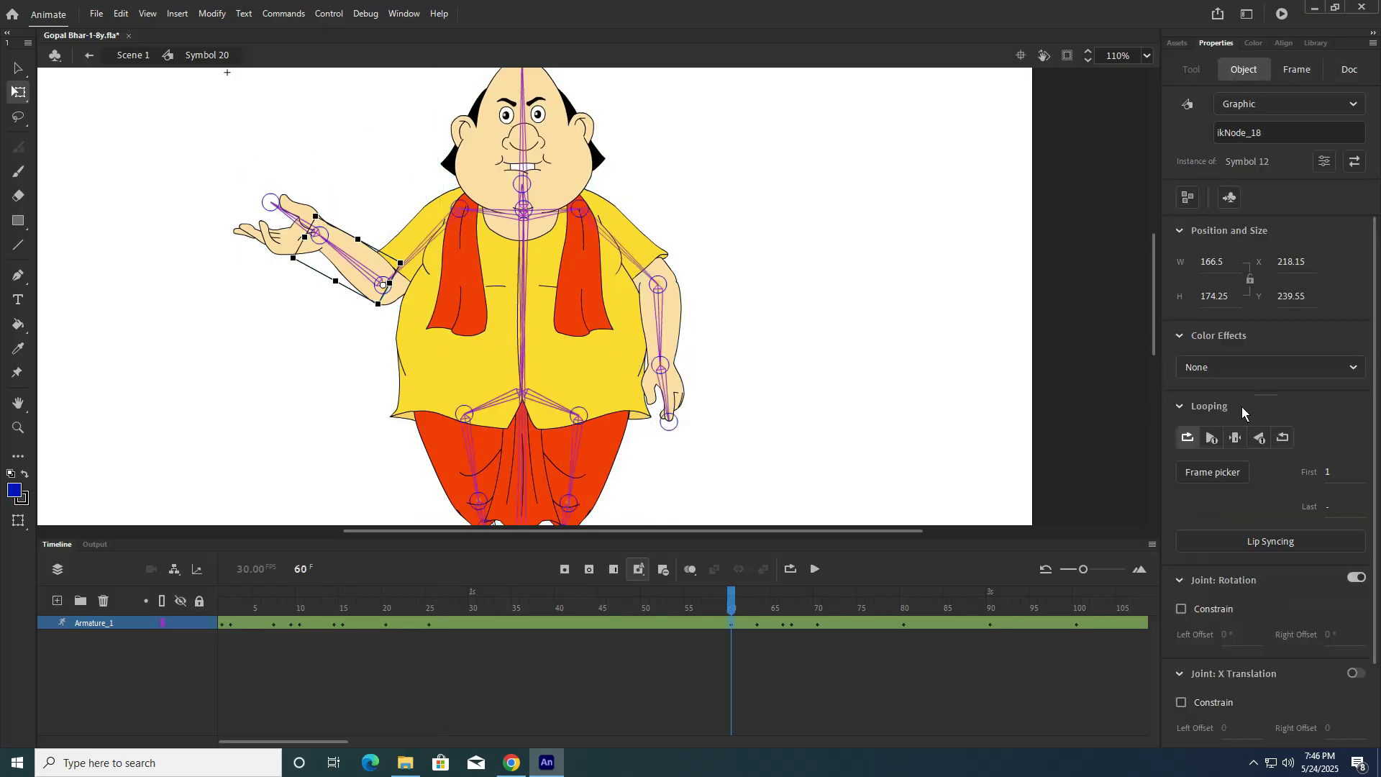
{"action": "left_click", "coordinate": [1236, 438]}
Step: Set the right forearm's graphic looping to single frame at keyframes 63, 66 and 67
{"action": "left_click", "coordinate": [757, 625]}
{"action": "left_click", "coordinate": [842, 402]}
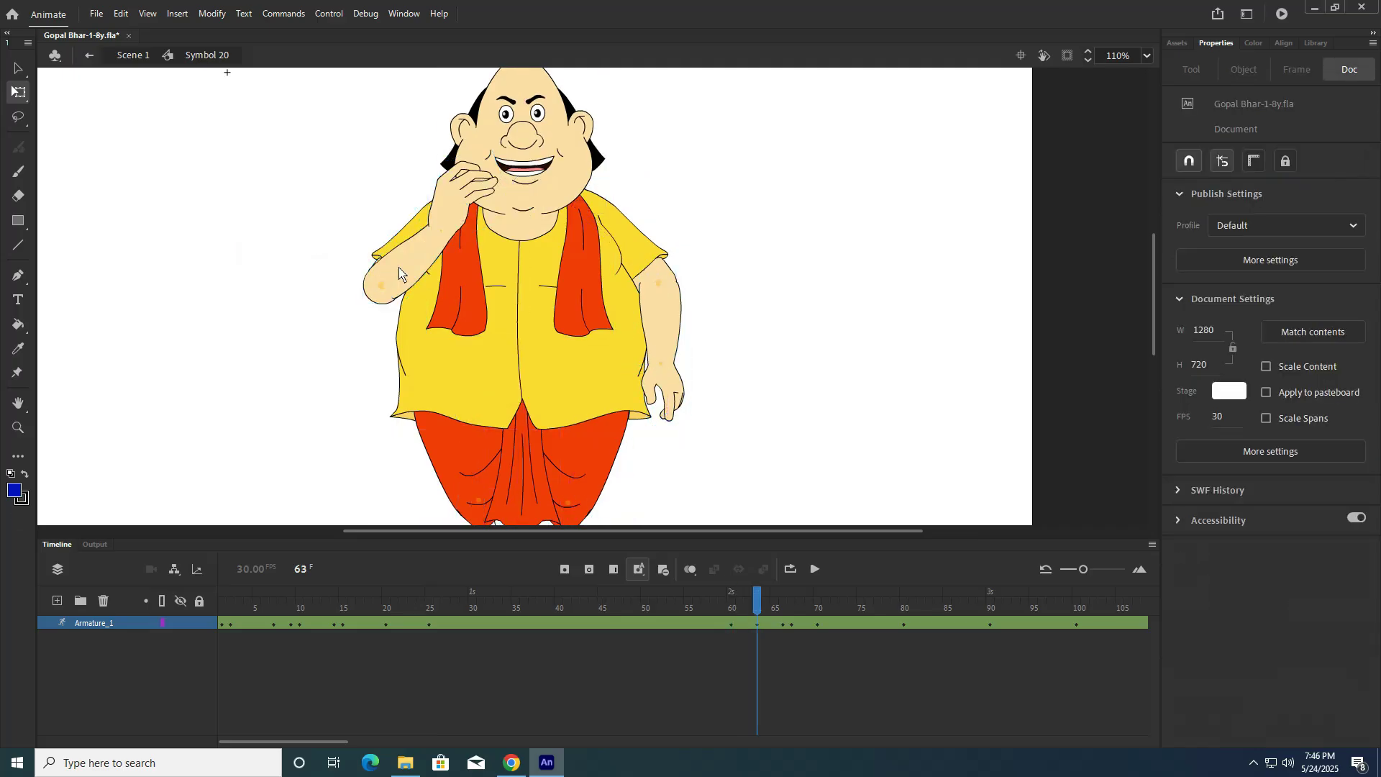
{"action": "left_click", "coordinate": [414, 249]}
{"action": "left_click", "coordinate": [1236, 439]}
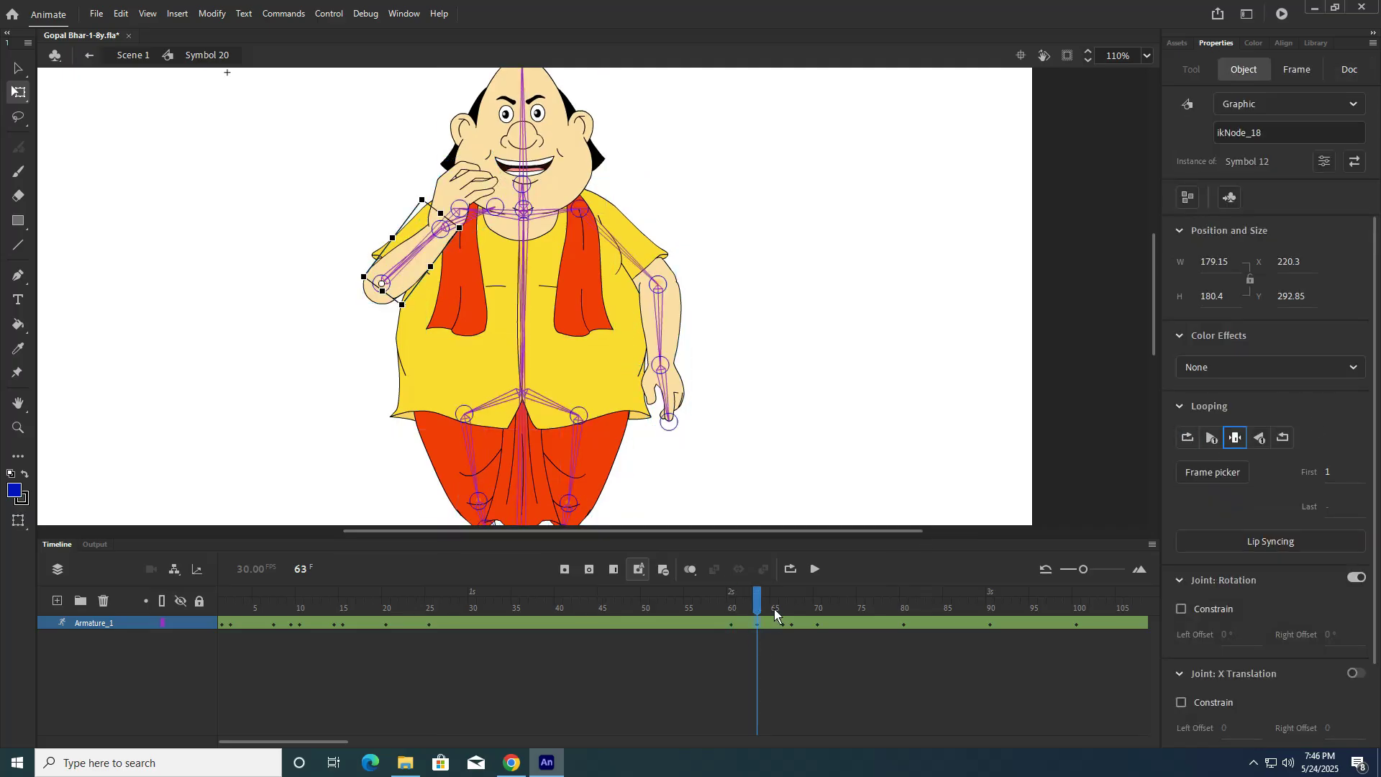
{"action": "left_click", "coordinate": [783, 625]}
{"action": "left_click", "coordinate": [1234, 439]}
{"action": "left_click", "coordinate": [792, 625]}
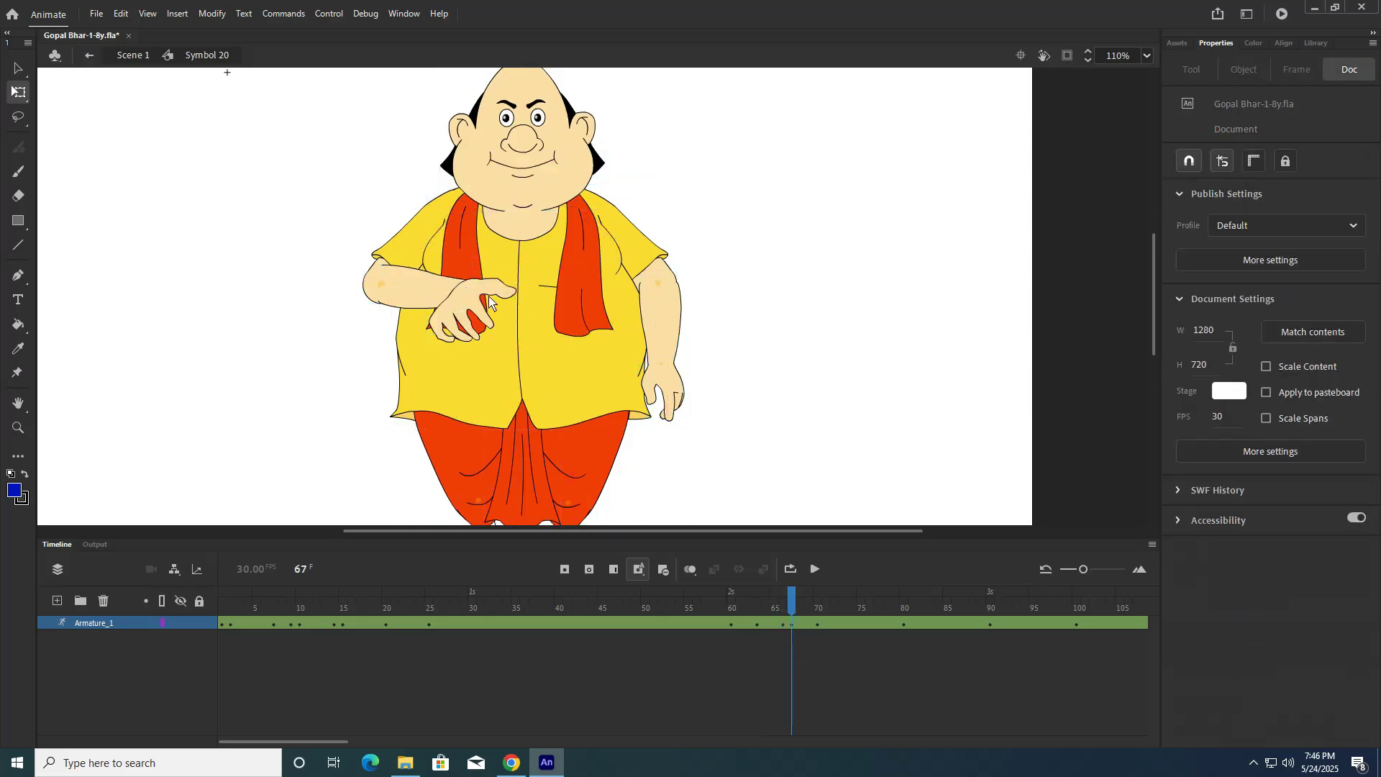
{"action": "left_click", "coordinate": [1239, 436]}
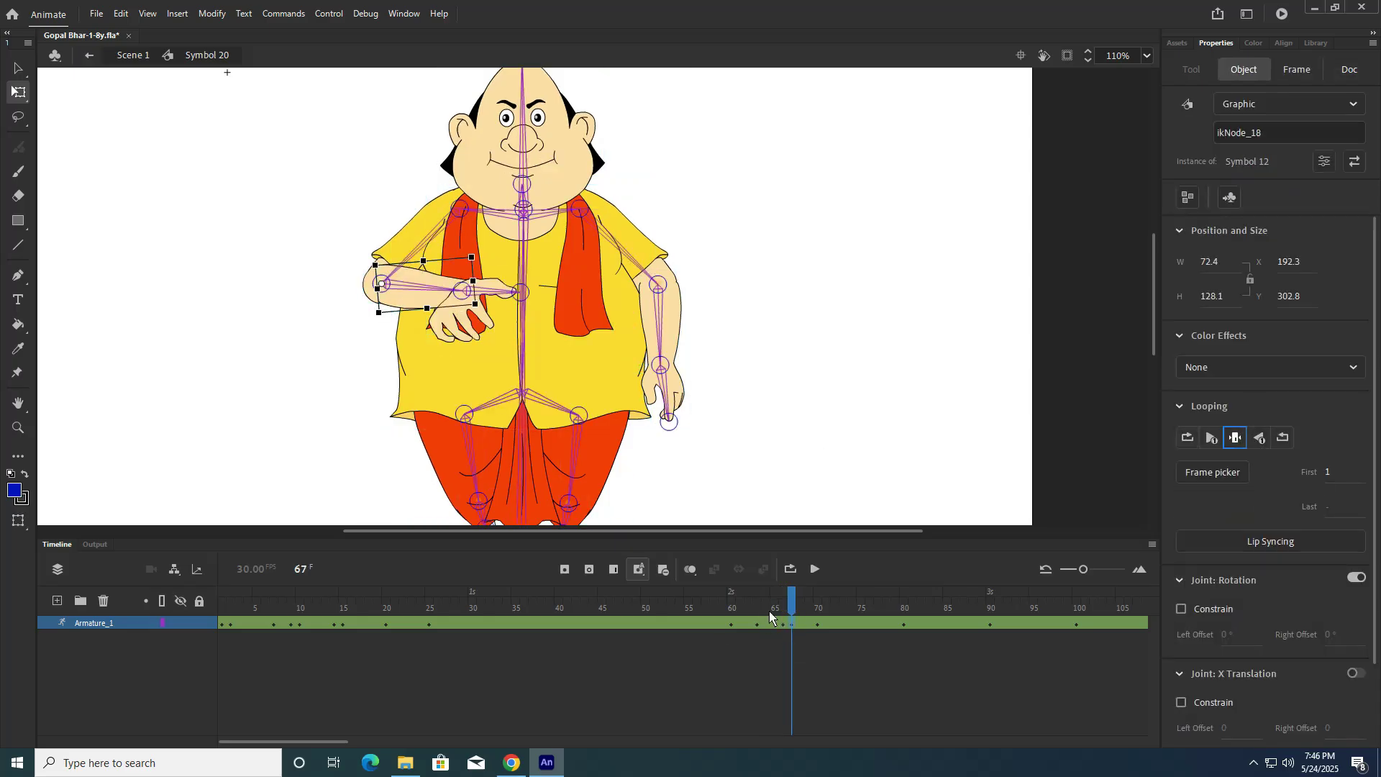
Step: Set the right forearm's graphic looping to single frame at keyframes 70 and 80
{"action": "left_click", "coordinate": [818, 623]}
{"action": "left_click", "coordinate": [1236, 438]}
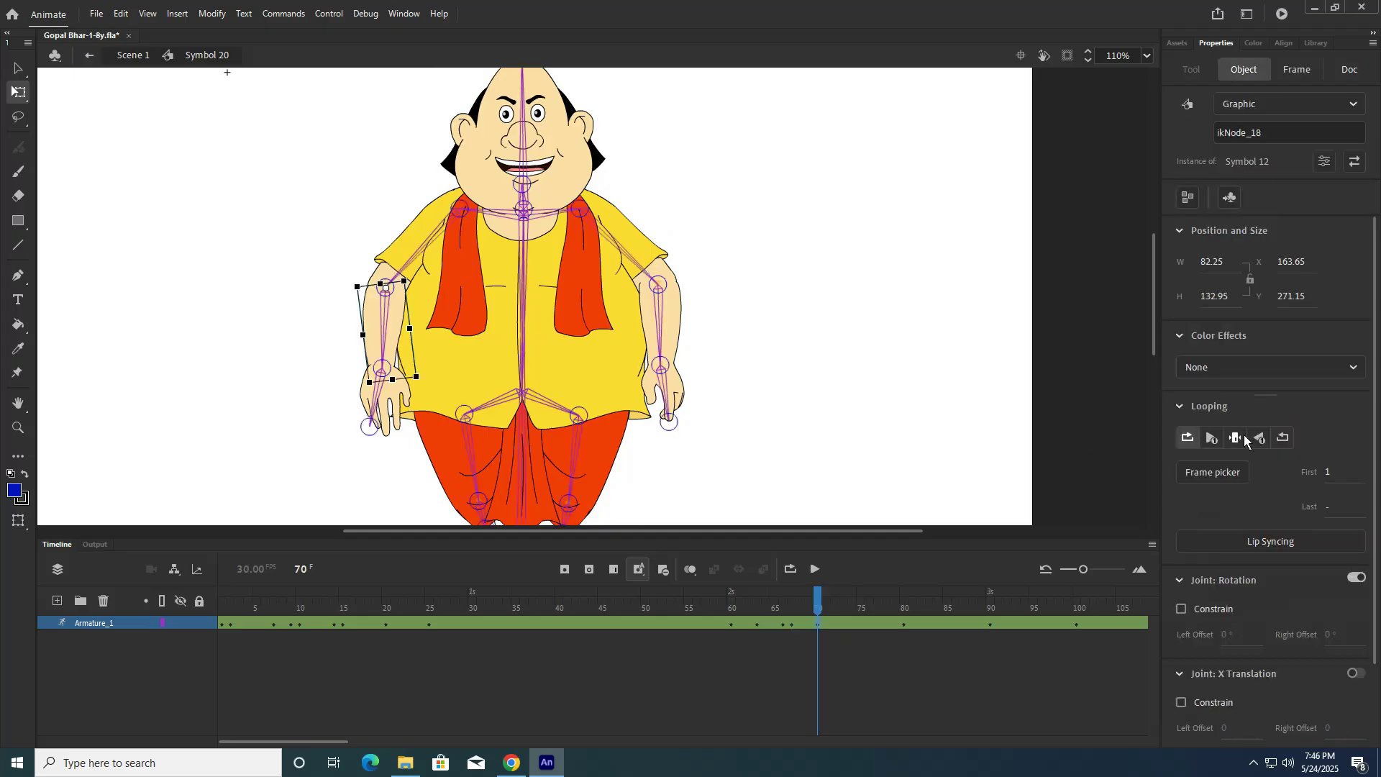
{"action": "left_click", "coordinate": [905, 623]}
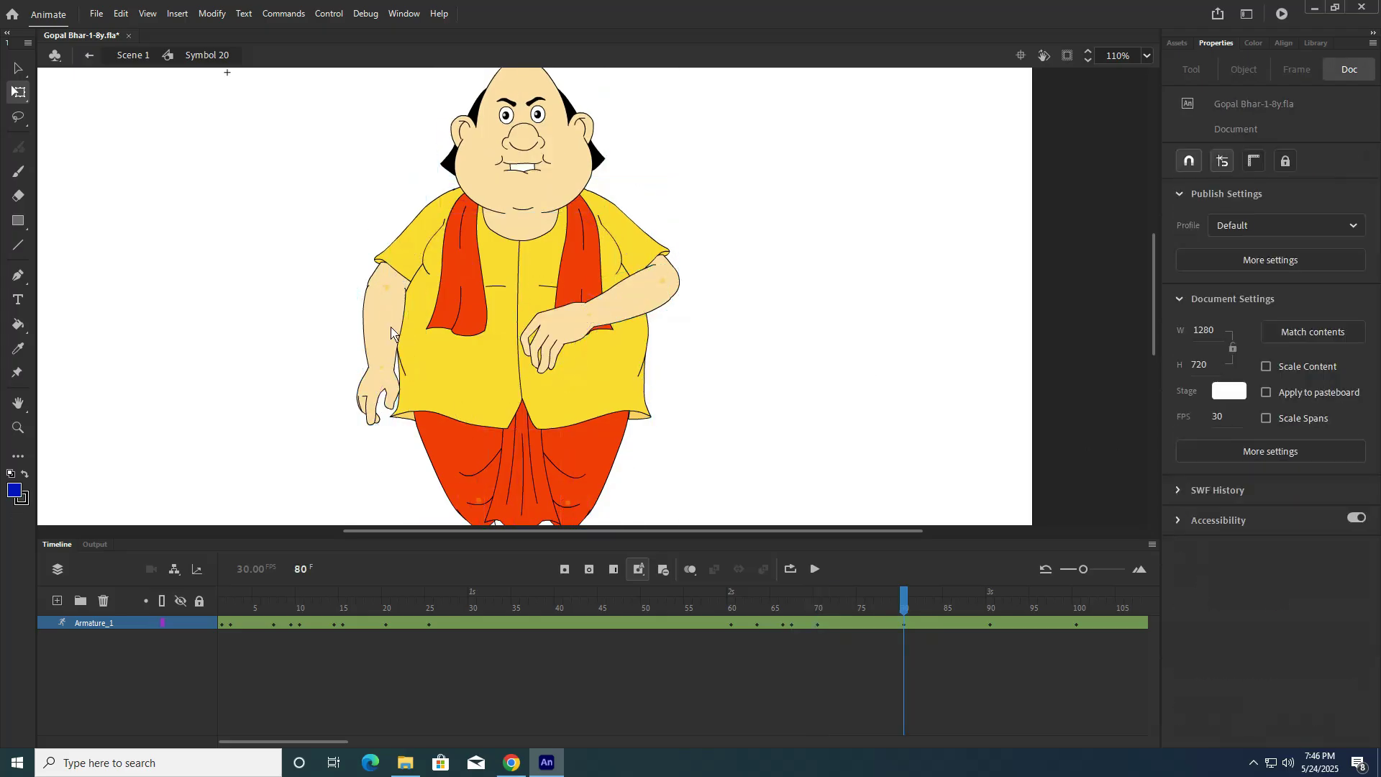
{"action": "left_click", "coordinate": [1232, 437]}
Step: Go back to the start of the animation and set the left forearm's graphic looping to single frame at keyframes 2 and 7
{"action": "left_click_drag", "start_coordinate": [900, 600], "coordinate": [231, 625]}
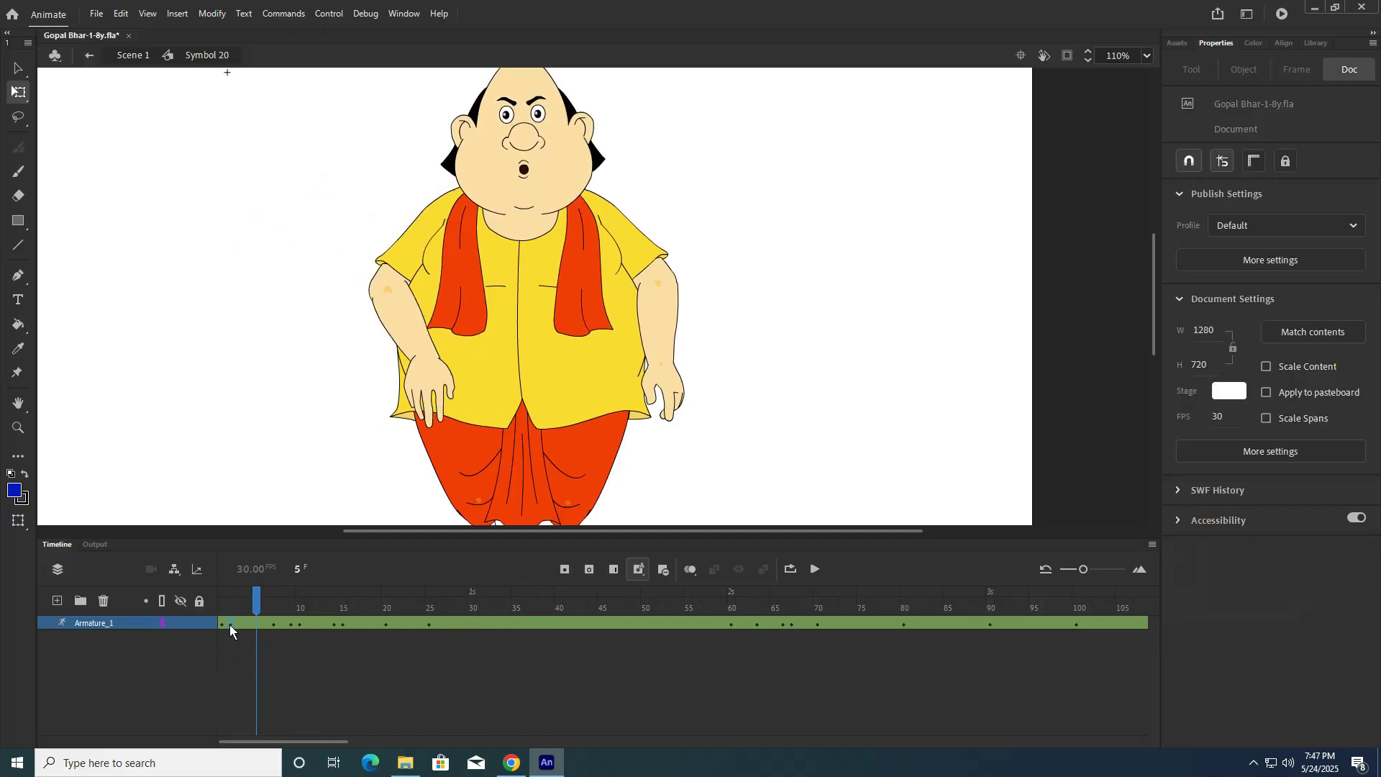
{"action": "left_click", "coordinate": [633, 338]}
{"action": "left_click", "coordinate": [1235, 438]}
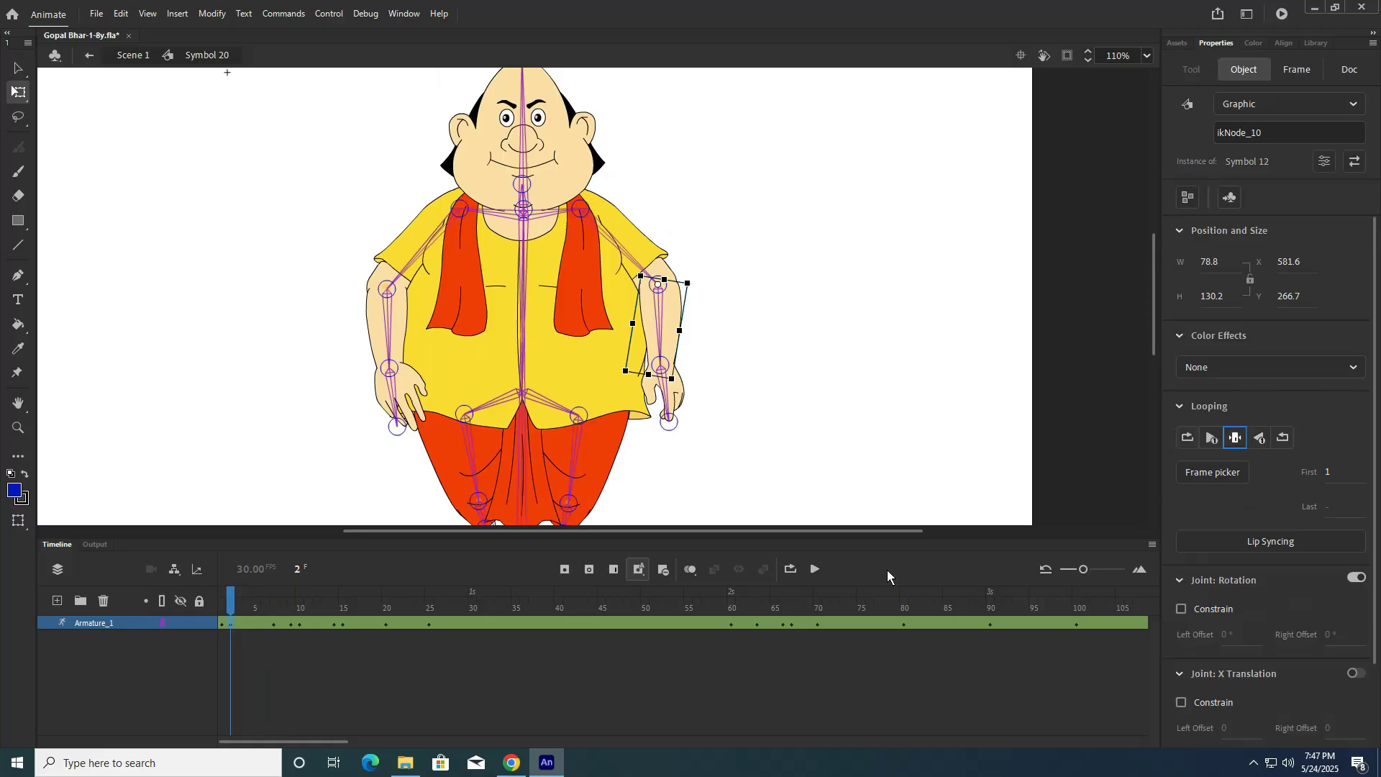
{"action": "left_click", "coordinate": [275, 625]}
{"action": "left_click", "coordinate": [693, 333]}
{"action": "left_click", "coordinate": [666, 318]}
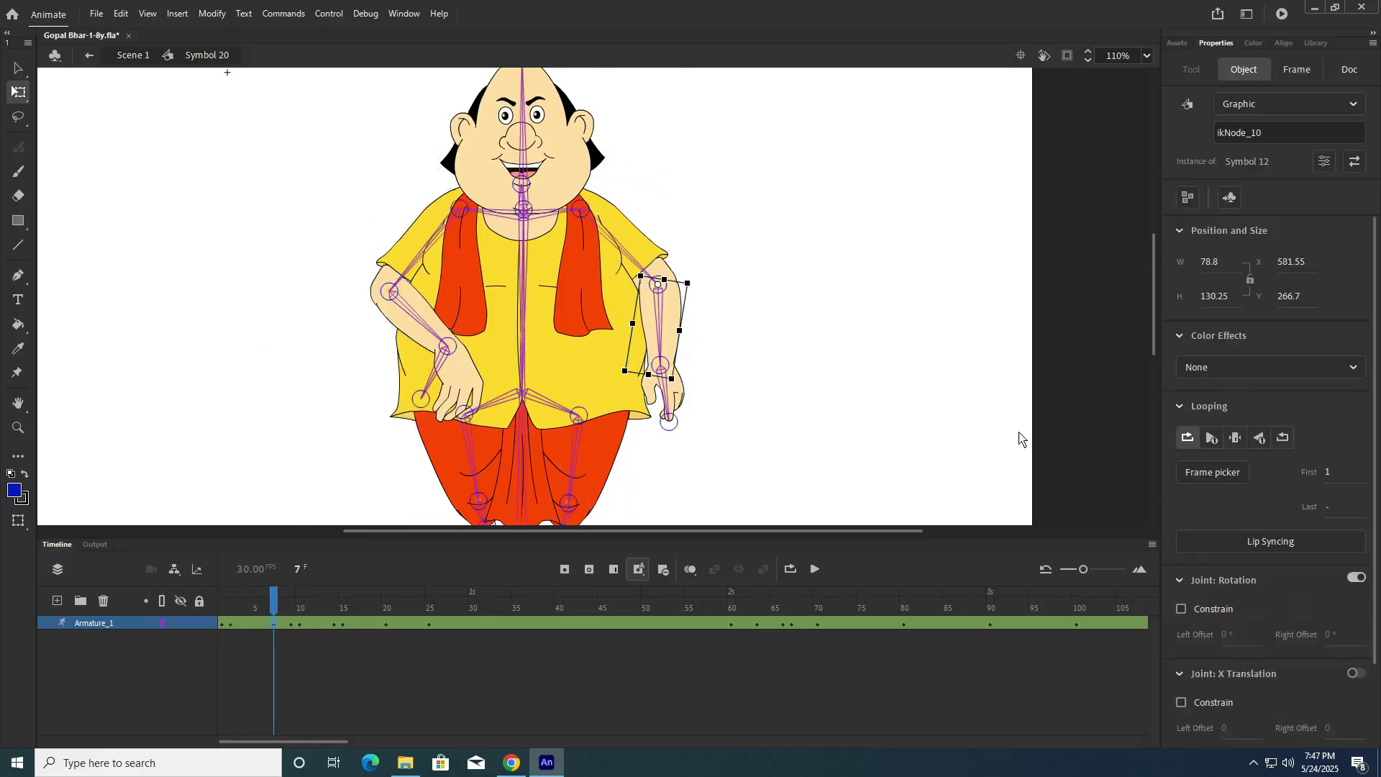
{"action": "left_click", "coordinate": [1235, 439]}
Step: Set the left forearm's graphic looping to single frame at keyframes 9 and 10
{"action": "left_click", "coordinate": [291, 624]}
{"action": "left_click", "coordinate": [290, 357]}
{"action": "left_click", "coordinate": [663, 323]}
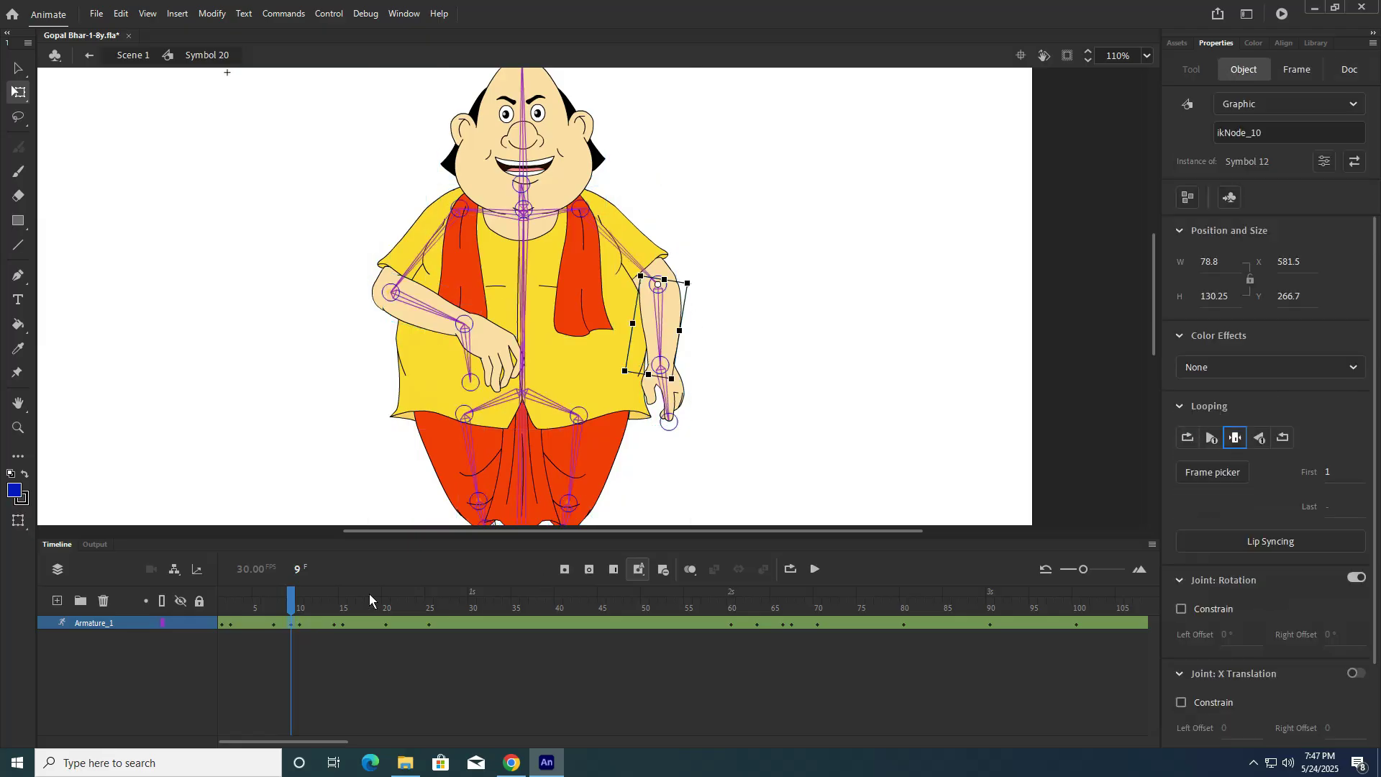
{"action": "left_click", "coordinate": [300, 623]}
{"action": "left_click", "coordinate": [253, 427]}
{"action": "left_click", "coordinate": [674, 327]}
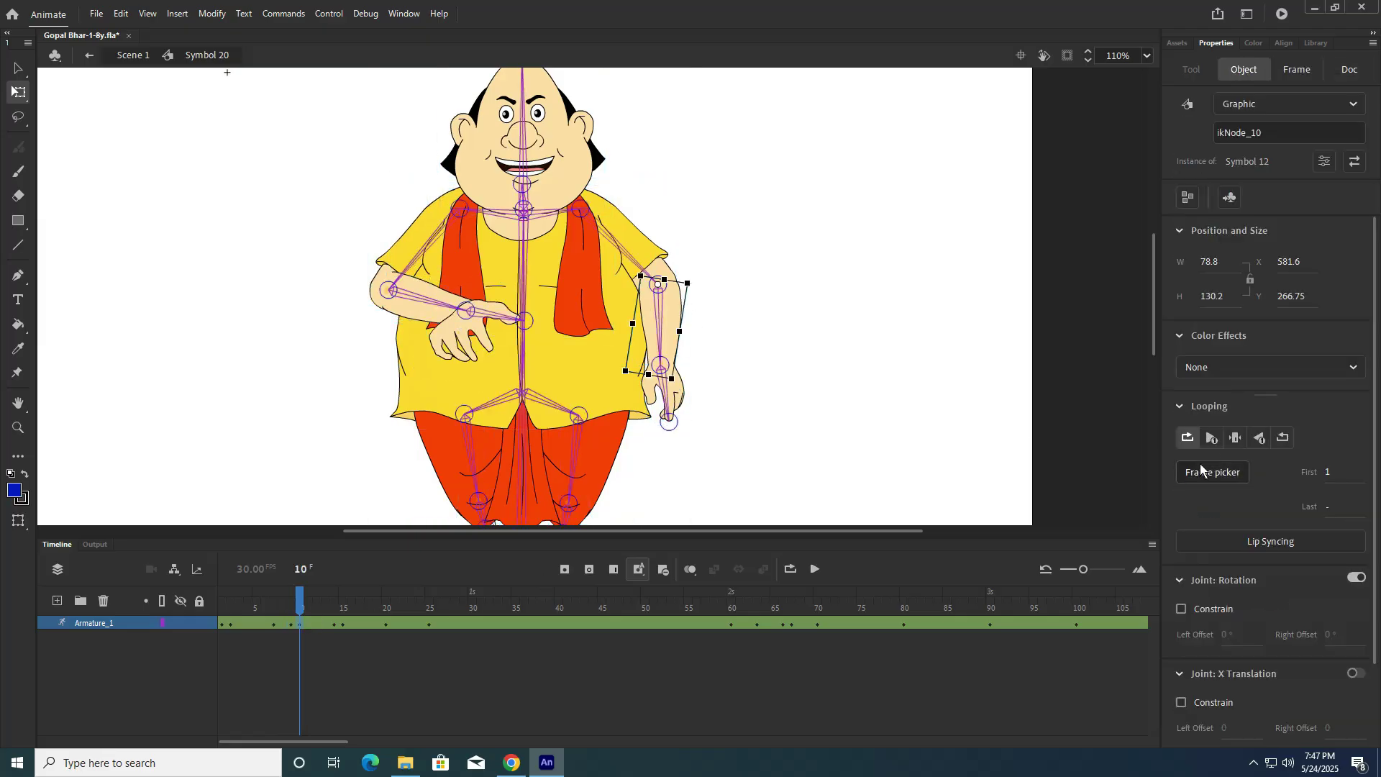
{"action": "left_click", "coordinate": [1232, 440]}
Step: Set the left forearm's graphic looping to single frame at keyframes 14 and 15
{"action": "left_click", "coordinate": [334, 624]}
{"action": "left_click", "coordinate": [288, 425]}
{"action": "left_click", "coordinate": [663, 323]}
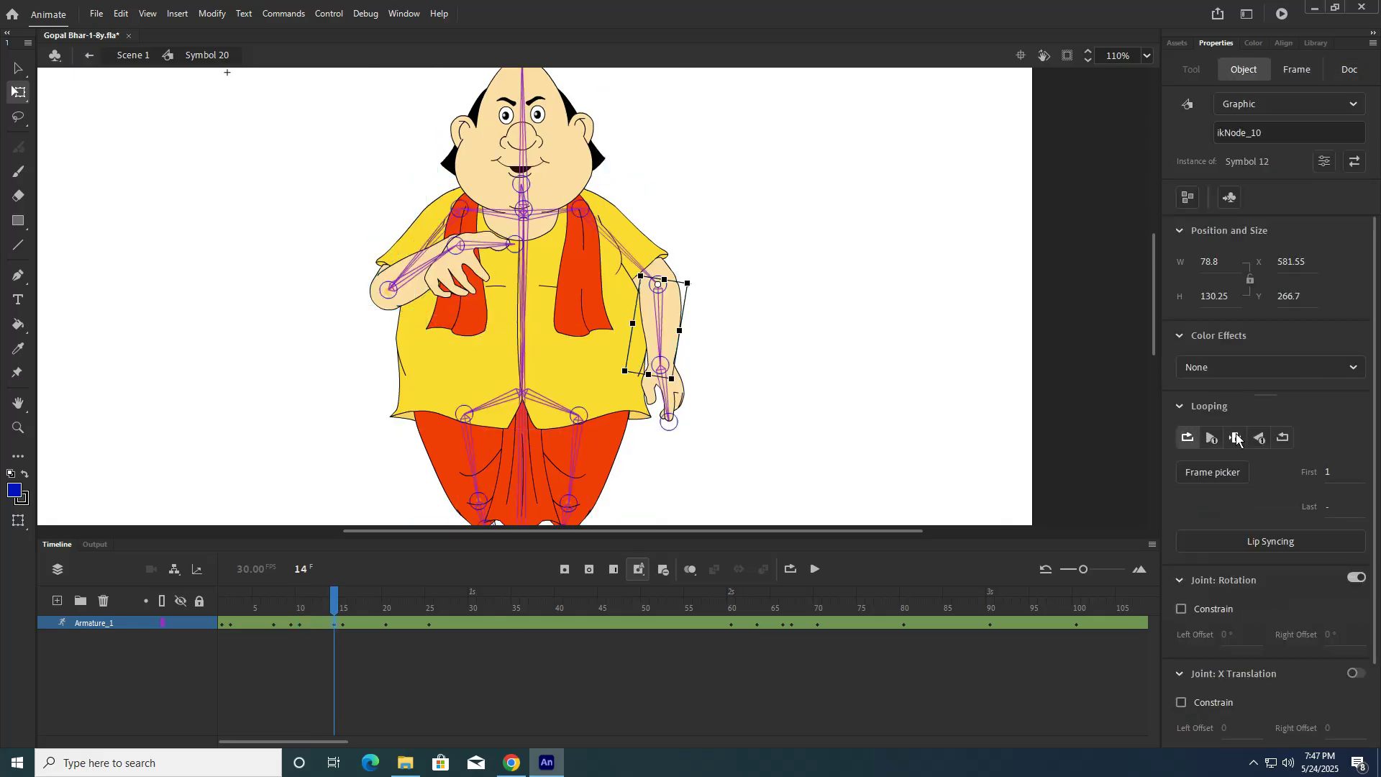
{"action": "left_click", "coordinate": [343, 623]}
{"action": "left_click", "coordinate": [891, 441]}
{"action": "left_click", "coordinate": [671, 331]}
{"action": "left_click", "coordinate": [1233, 439]}
Step: Set the left forearm's graphic looping to single frame at keyframes 20 and 25
{"action": "left_click", "coordinate": [386, 623]}
{"action": "left_click", "coordinate": [706, 361]}
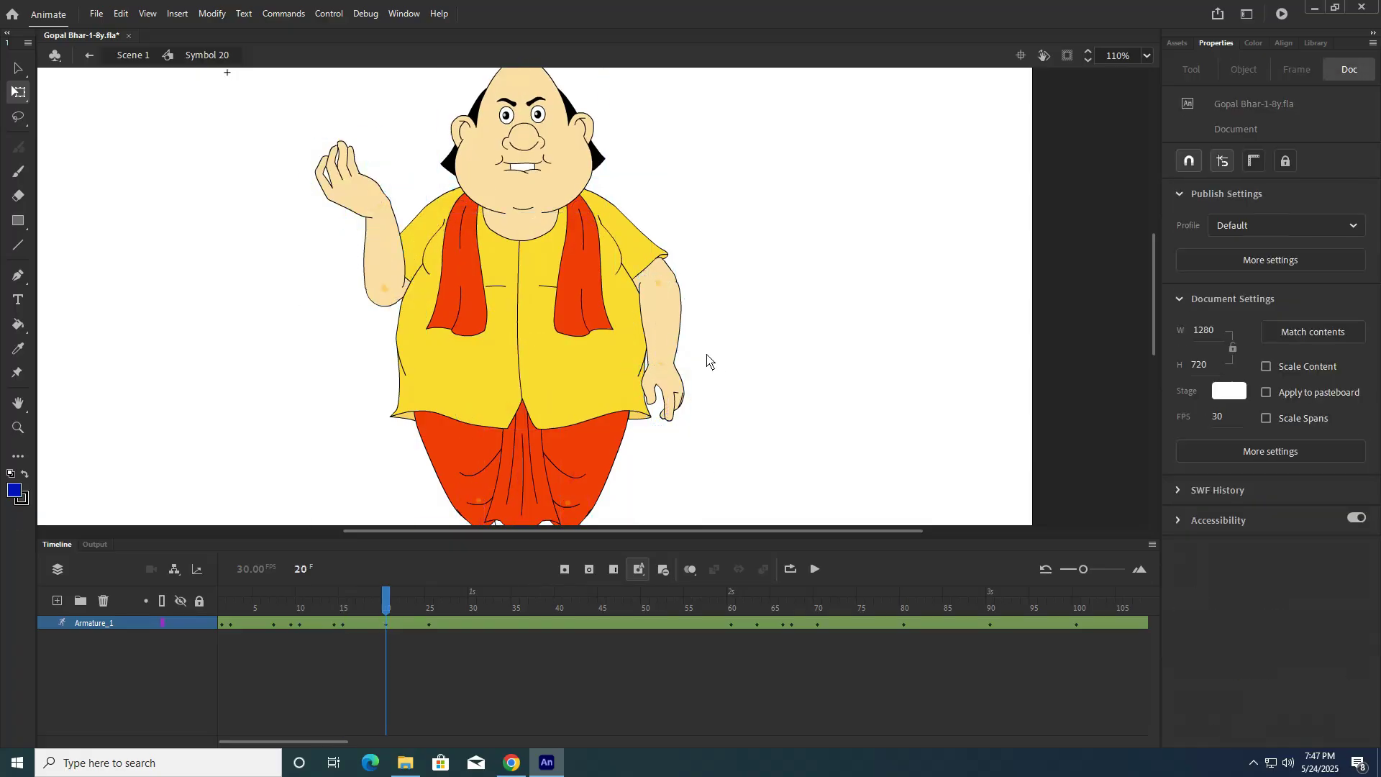
{"action": "left_click", "coordinate": [673, 332]}
{"action": "left_click", "coordinate": [422, 624]}
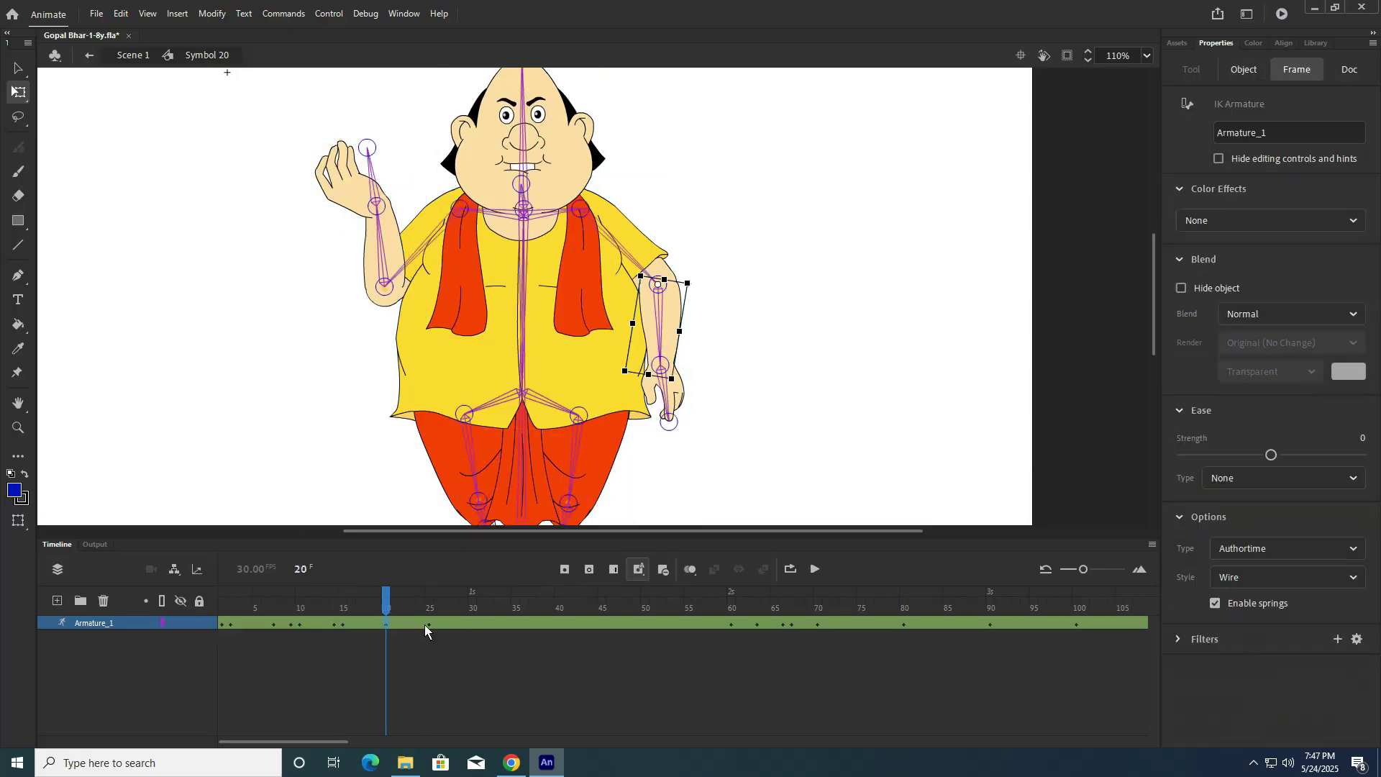
{"action": "left_click", "coordinate": [430, 625]}
{"action": "left_click", "coordinate": [752, 364]}
{"action": "left_click", "coordinate": [670, 331]}
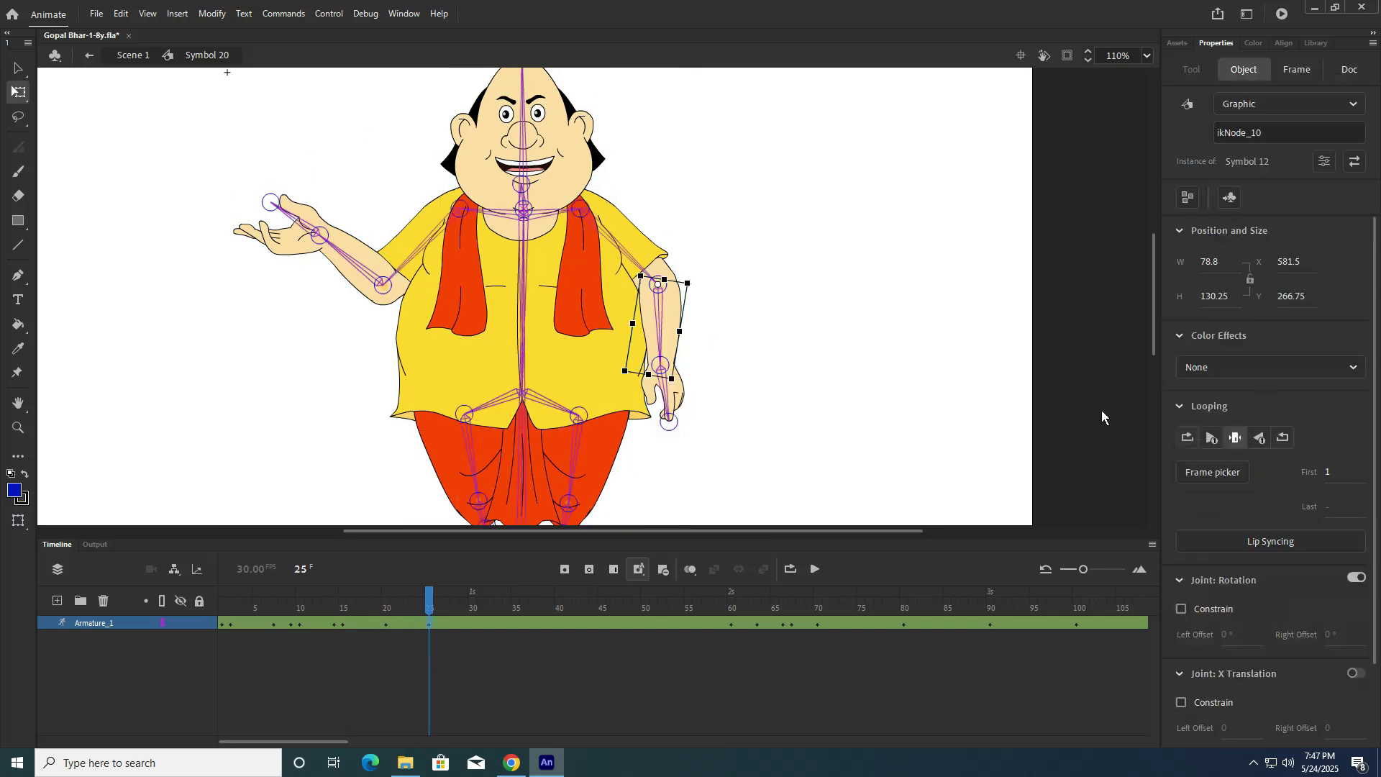
{"action": "left_click", "coordinate": [1235, 438]}
Step: Set the left forearm's graphic looping to single frame at keyframes 60 and 63
{"action": "left_click", "coordinate": [731, 624]}
{"action": "left_click", "coordinate": [672, 331]}
{"action": "left_click", "coordinate": [1237, 439]}
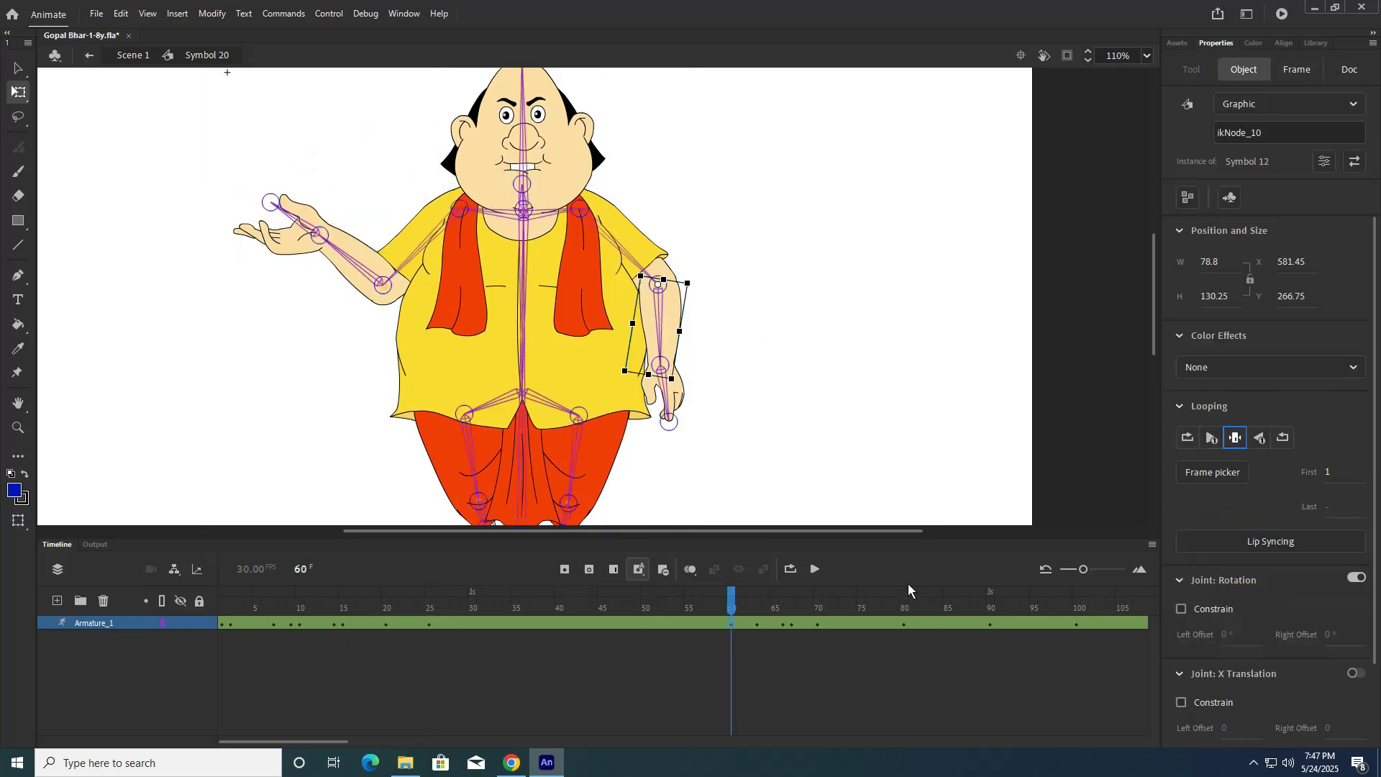
{"action": "left_click", "coordinate": [758, 628]}
{"action": "left_click", "coordinate": [673, 331]}
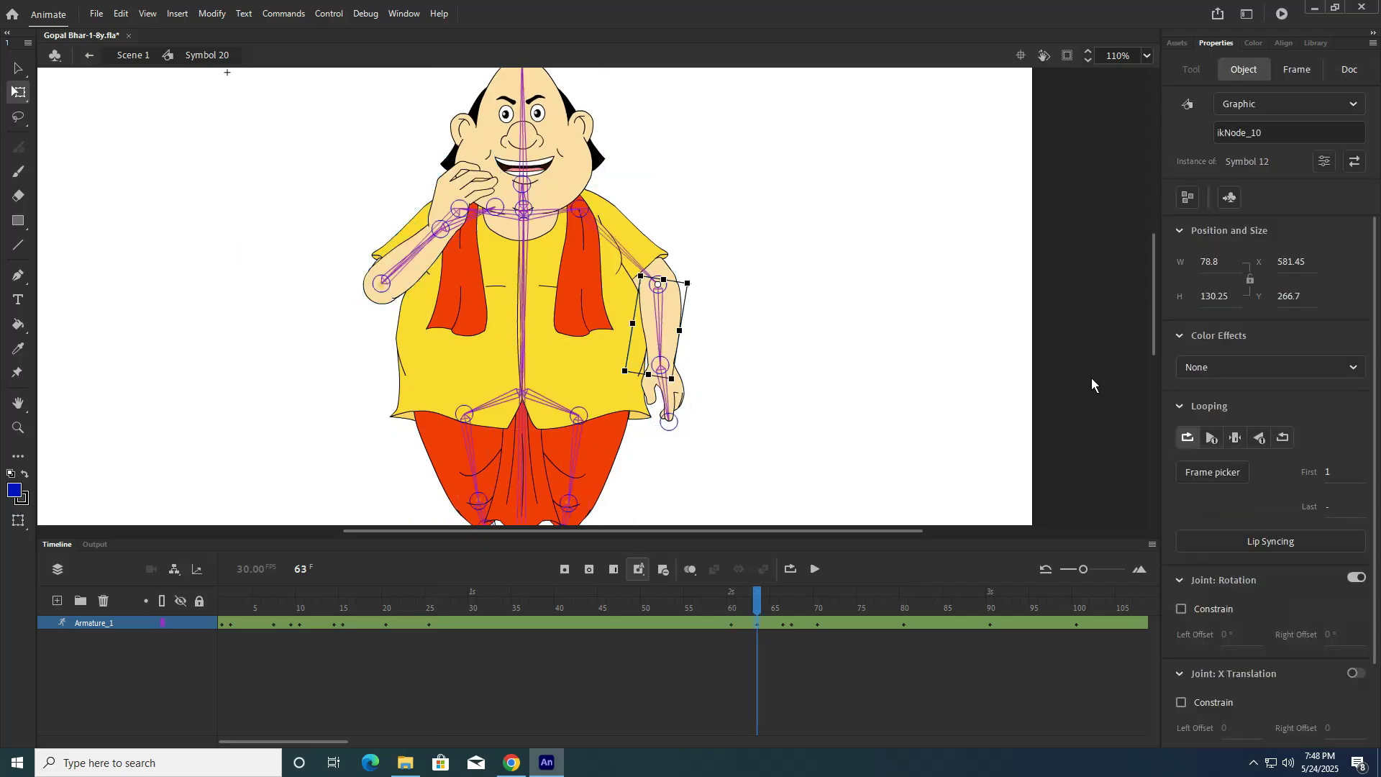
{"action": "left_click", "coordinate": [1237, 439]}
{"action": "left_click", "coordinate": [851, 516]}
Step: Set the left forearm's graphic looping to single frame at keyframe 66
{"action": "left_click", "coordinate": [782, 624]}
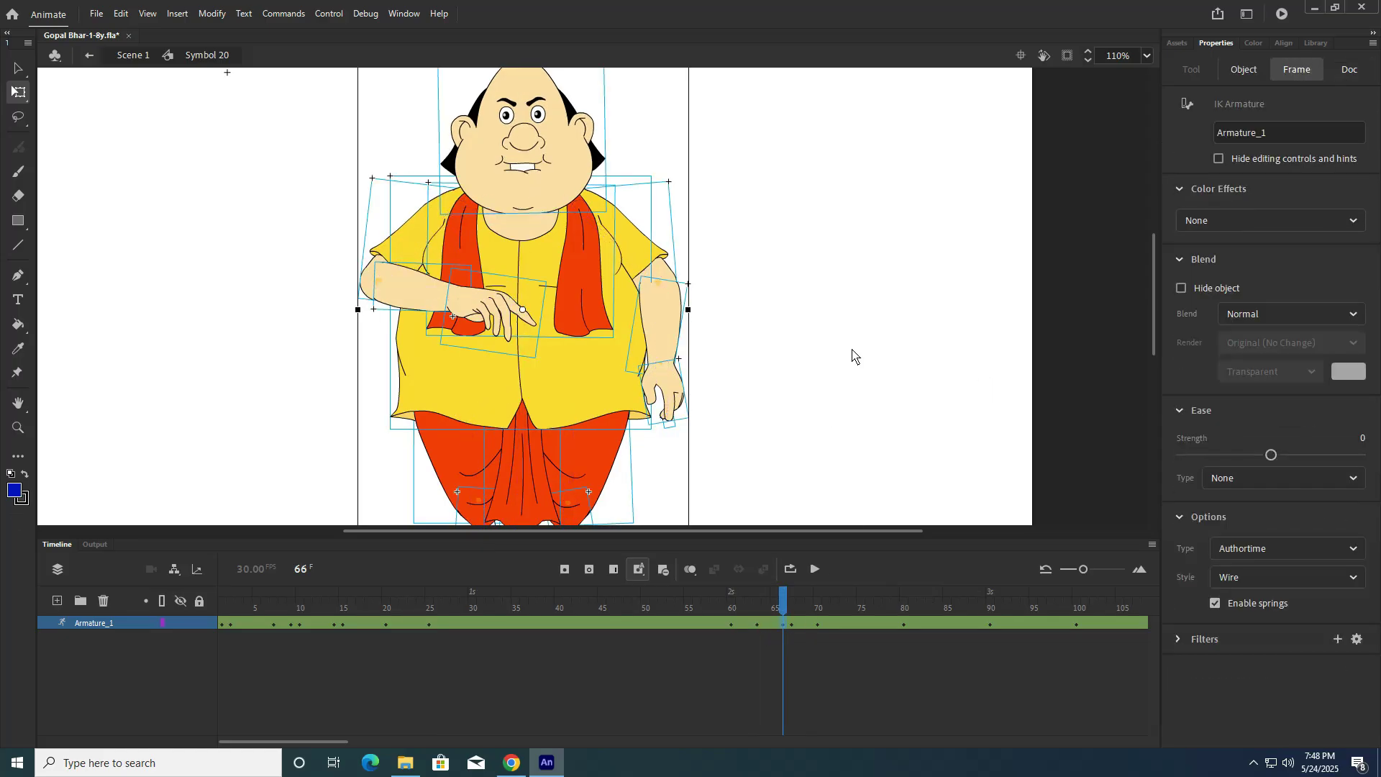
{"action": "left_click", "coordinate": [669, 331]}
{"action": "left_click", "coordinate": [1237, 439]}
{"action": "left_click", "coordinate": [852, 516]}
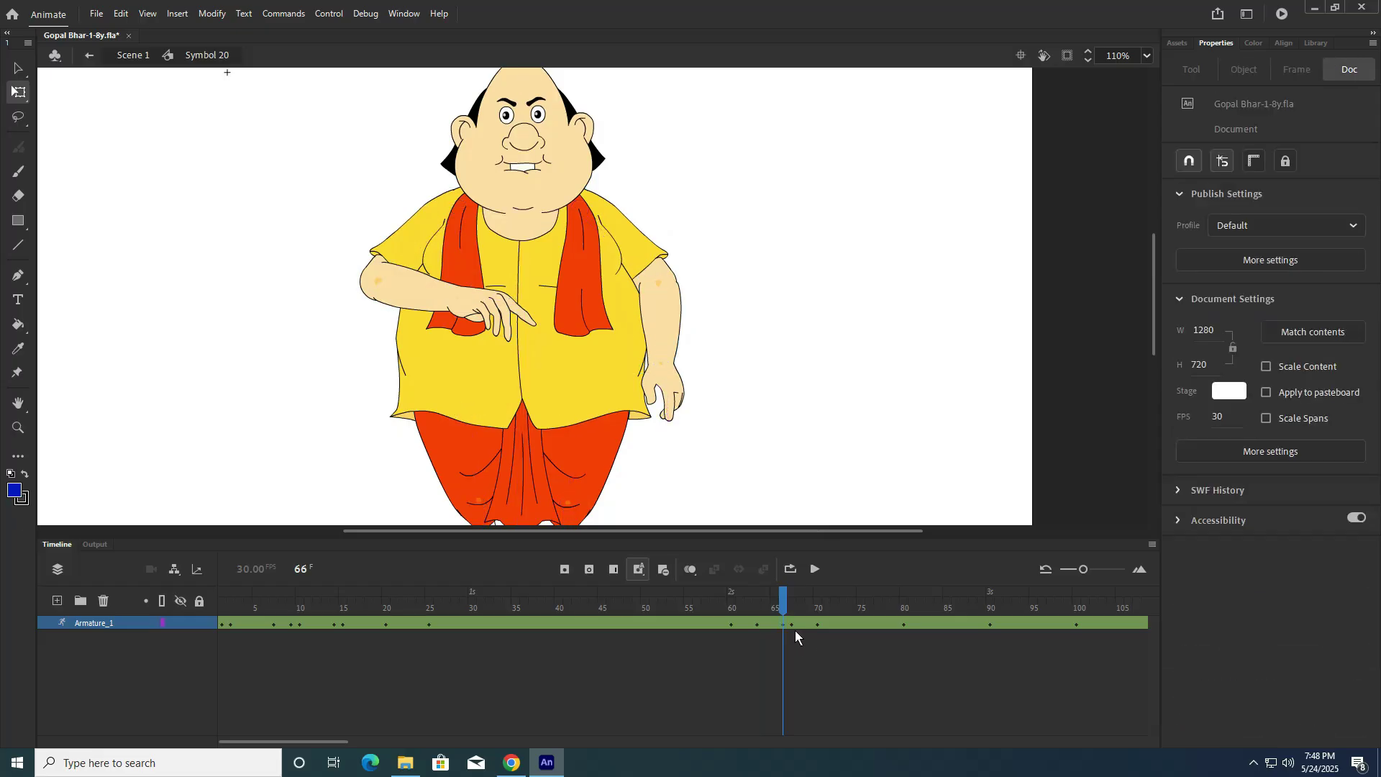
Step: Set the left forearm's graphic looping to single frame at keyframes 67, 70 and 80
{"action": "left_click", "coordinate": [792, 624]}
{"action": "left_click", "coordinate": [671, 325]}
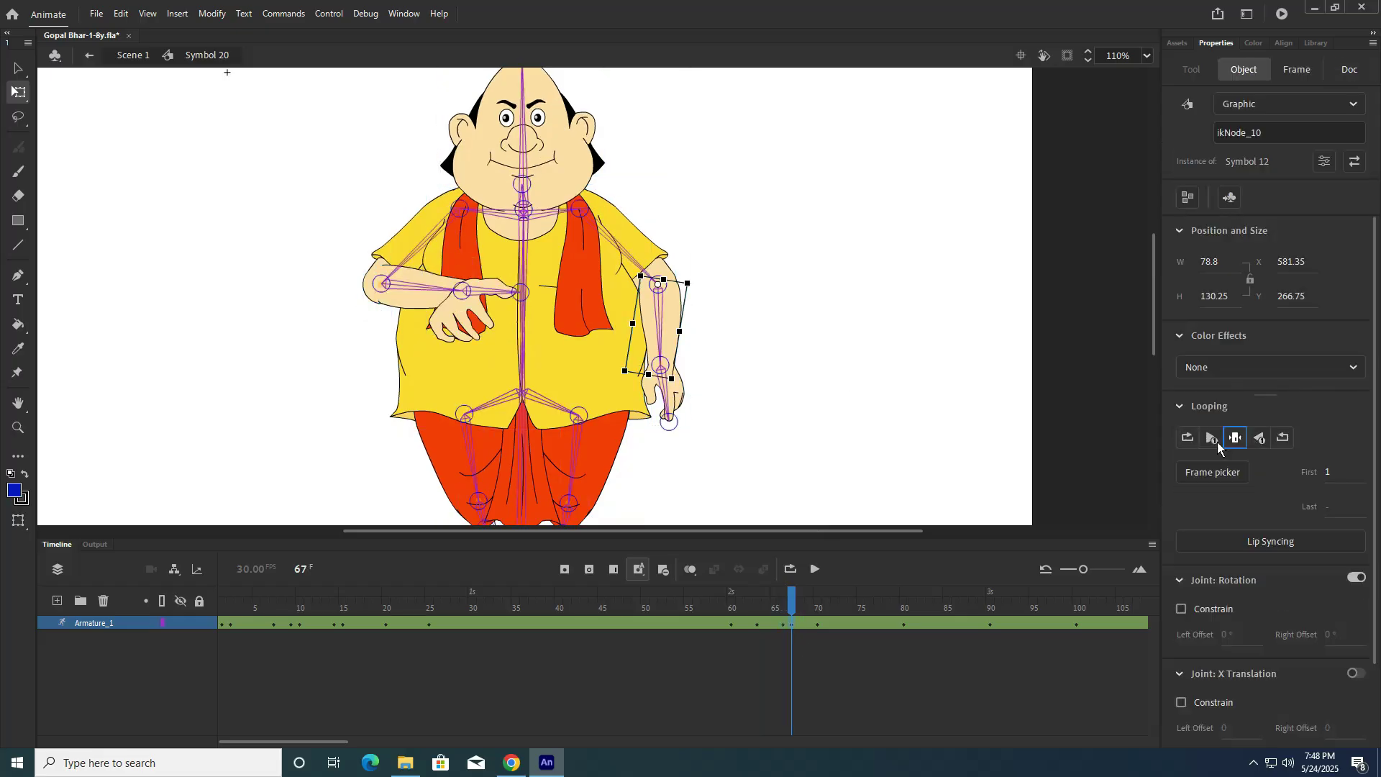
{"action": "left_click", "coordinate": [818, 625]}
{"action": "left_click", "coordinate": [669, 328]}
{"action": "left_click", "coordinate": [1237, 439]}
{"action": "left_click", "coordinate": [904, 625]}
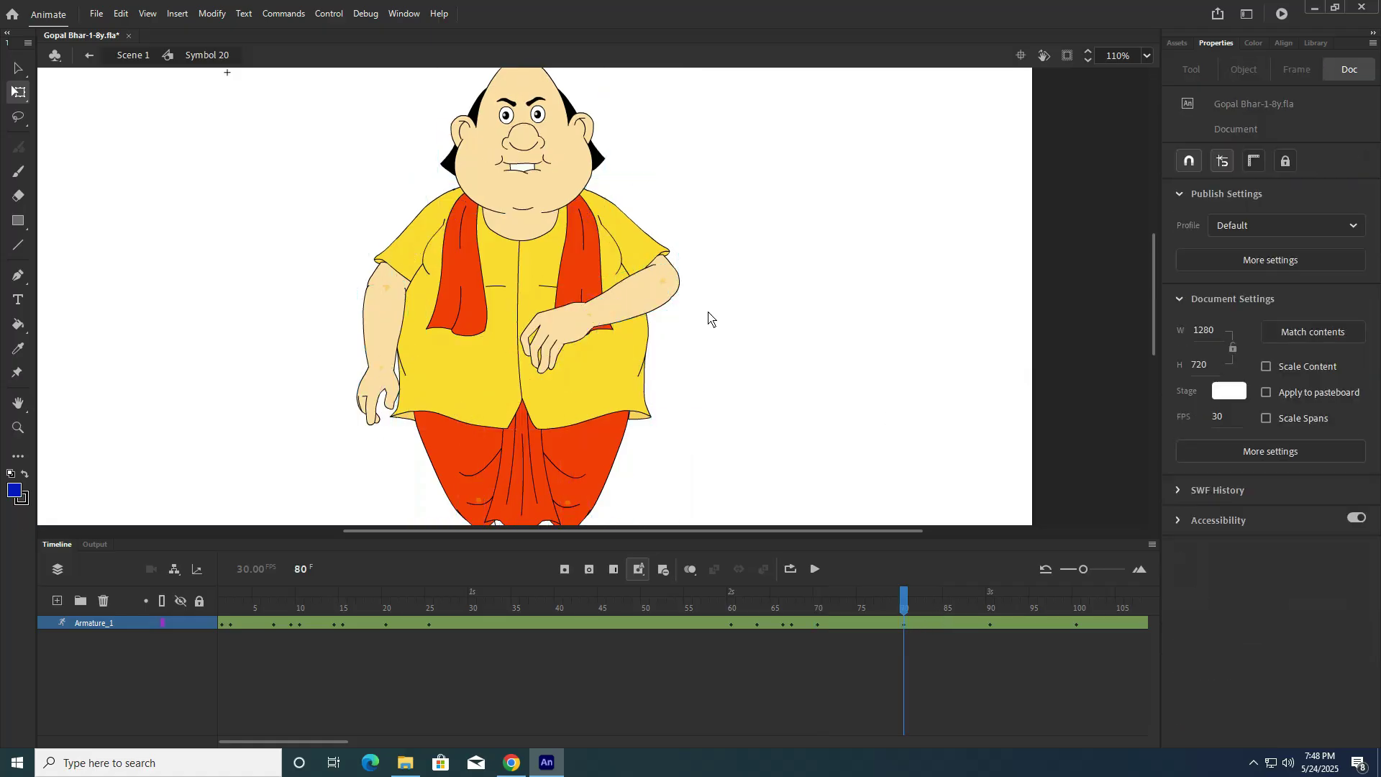
{"action": "left_click", "coordinate": [628, 308]}
{"action": "left_click", "coordinate": [1236, 439]}
Step: Set the left forearm to a single frame with first frame 2 at keyframe 90
{"action": "left_click", "coordinate": [990, 624]}
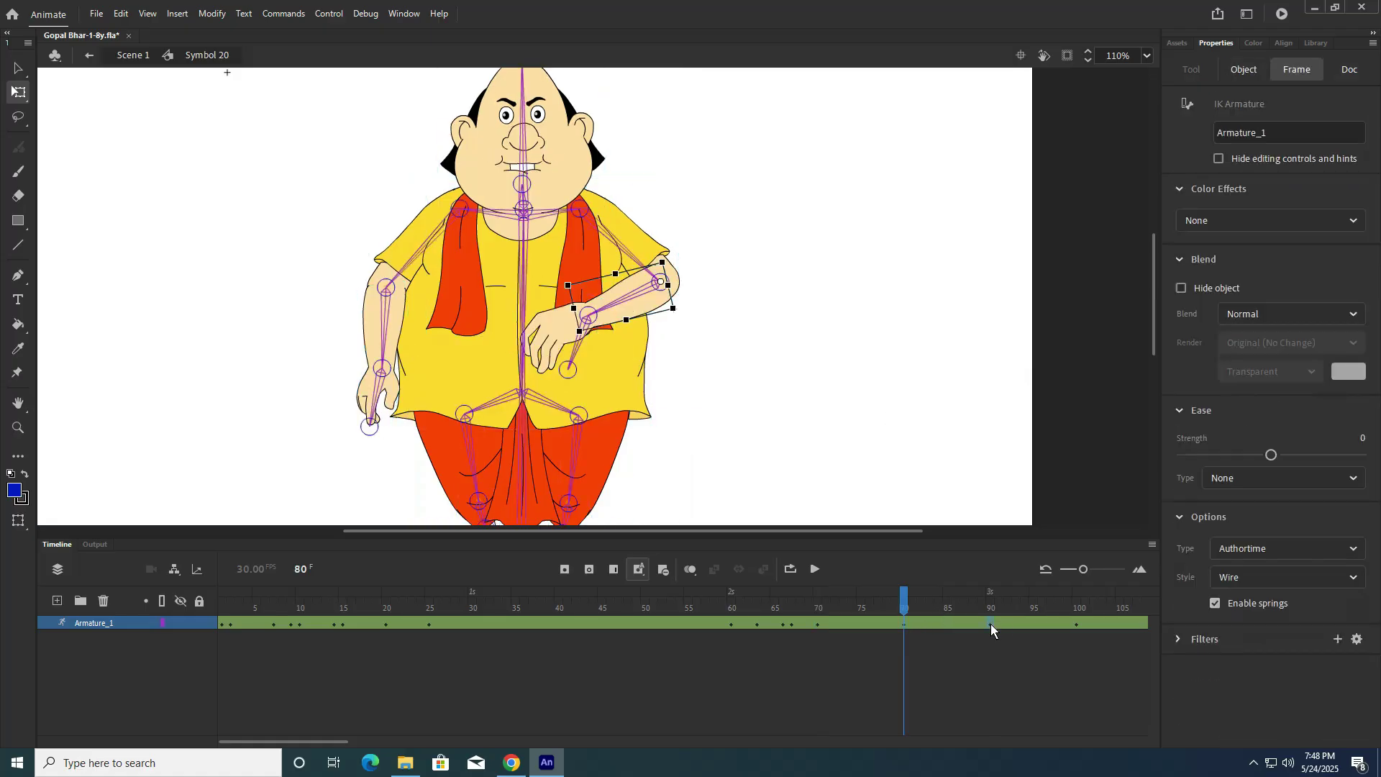
{"action": "left_click", "coordinate": [908, 421]}
{"action": "left_click_drag", "start_coordinate": [971, 602], "coordinate": [993, 609]}
{"action": "left_click", "coordinate": [659, 251]}
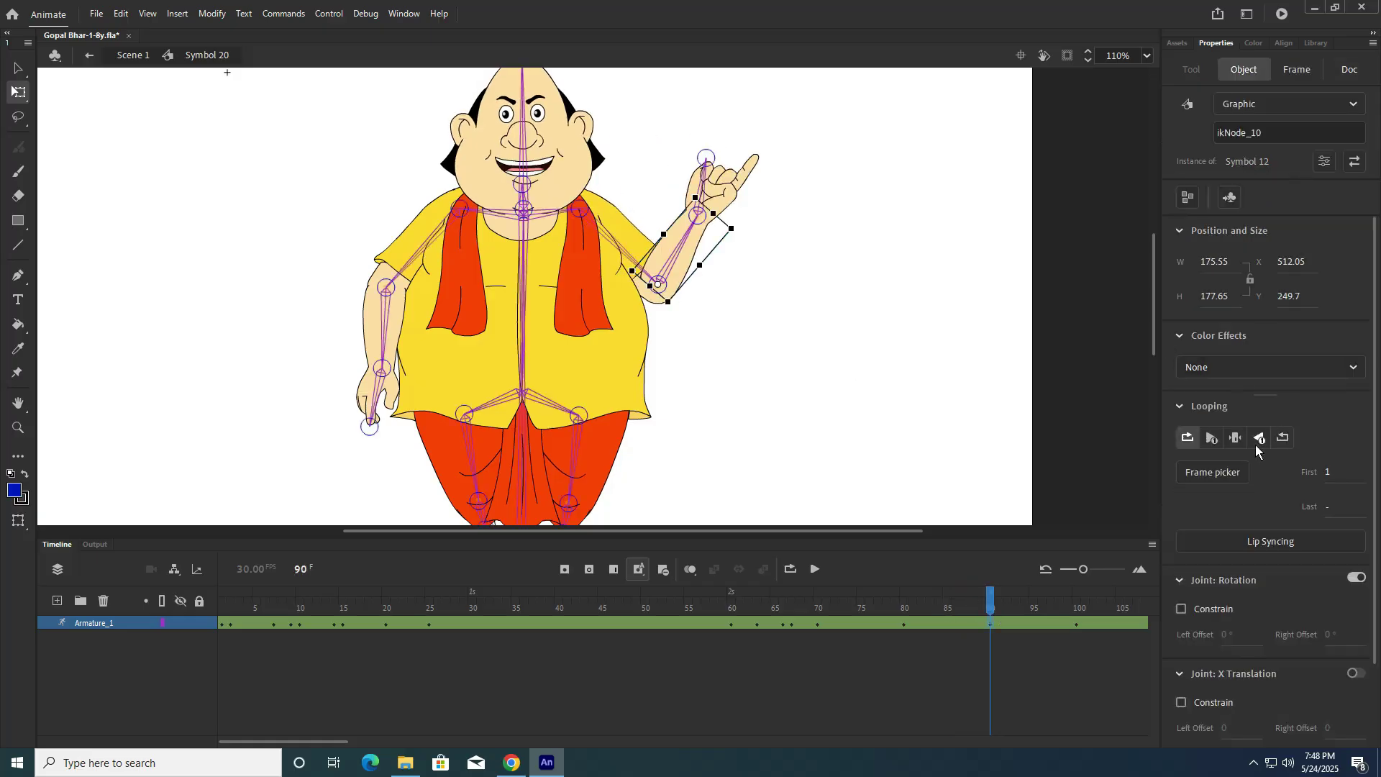
{"action": "left_click", "coordinate": [1326, 473]}
{"action": "type", "text": "2"}
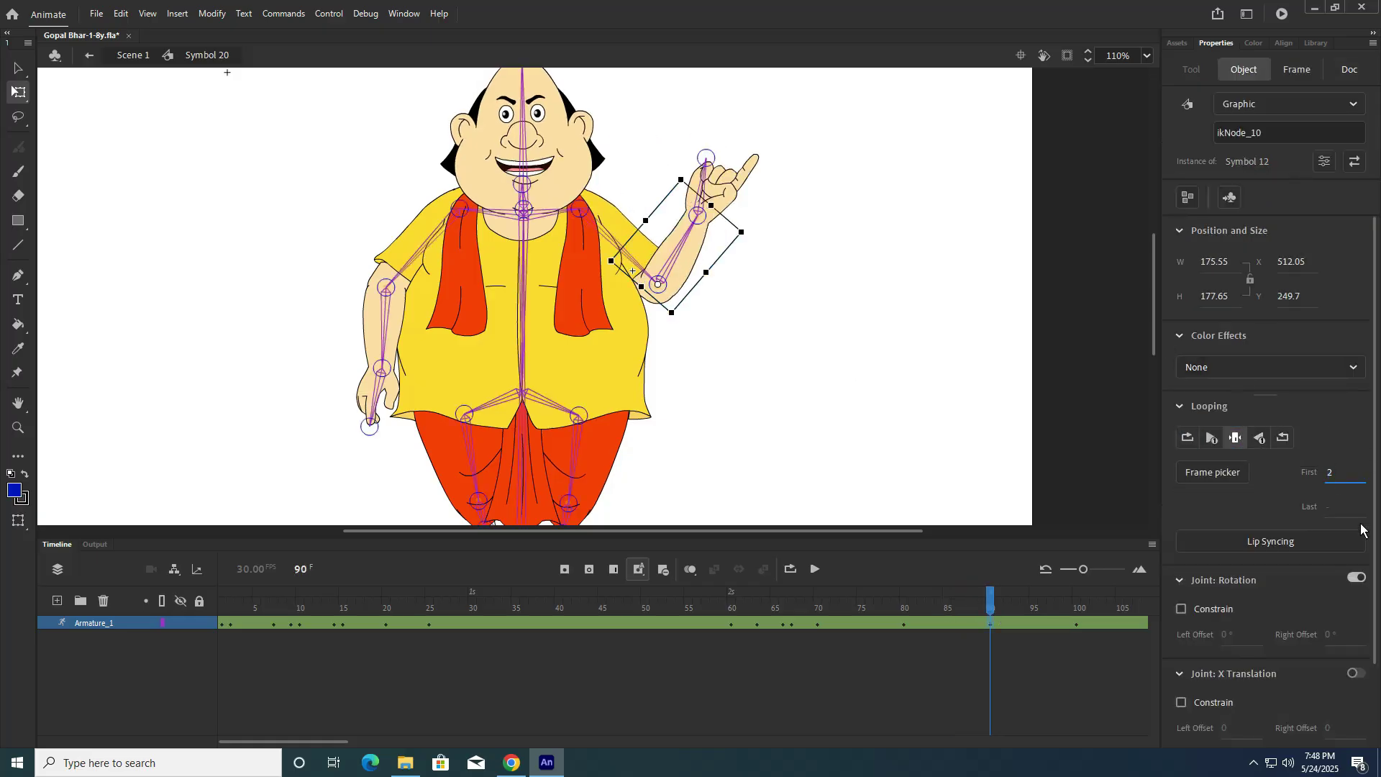
Step: Set the right forearm's graphic looping to single frame at keyframe 90
{"action": "left_click_drag", "start_coordinate": [989, 599], "coordinate": [994, 632]}
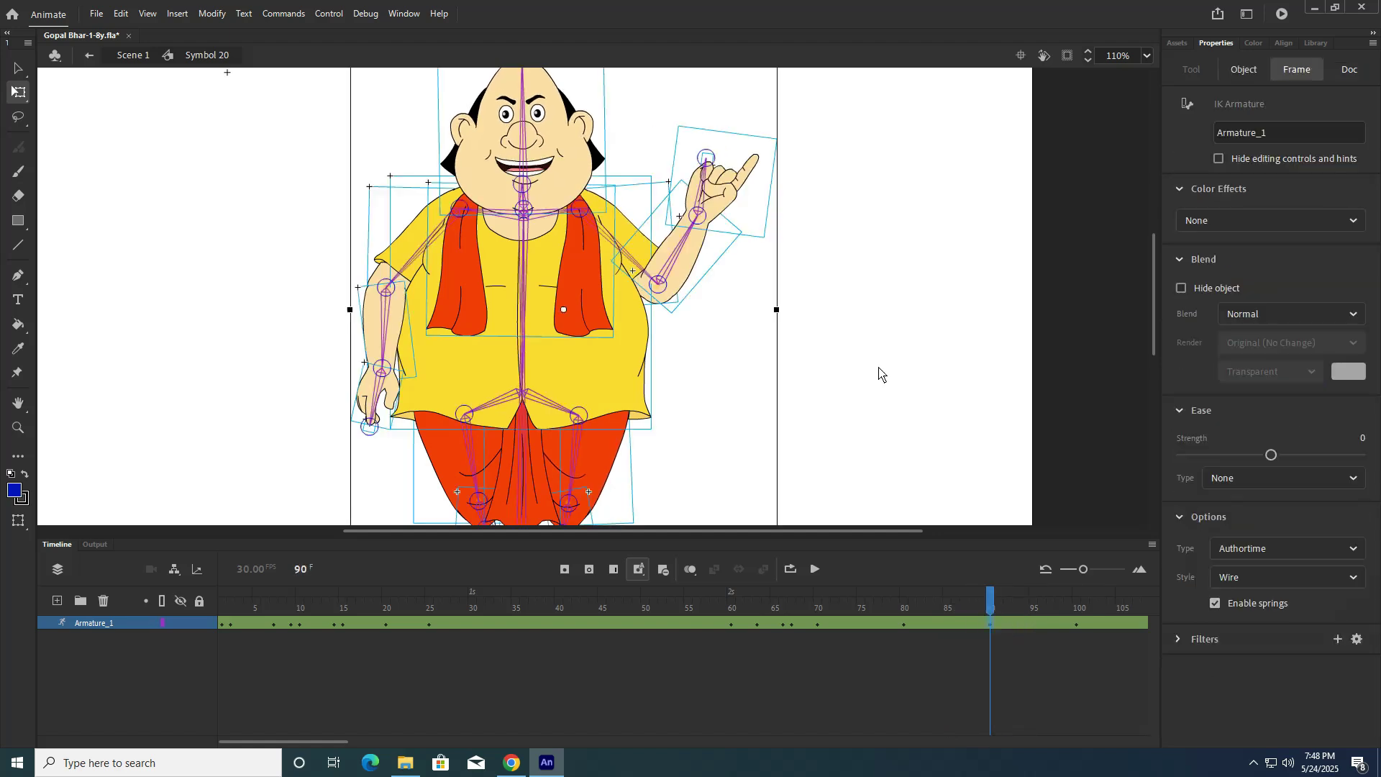
{"action": "left_click", "coordinate": [878, 370]}
{"action": "left_click", "coordinate": [385, 321]}
{"action": "left_click", "coordinate": [1242, 435]}
Step: Change the right hand's first frame to 1 at keyframe 100
{"action": "left_click_drag", "start_coordinate": [343, 741], "coordinate": [394, 742]}
{"action": "left_click", "coordinate": [713, 623]}
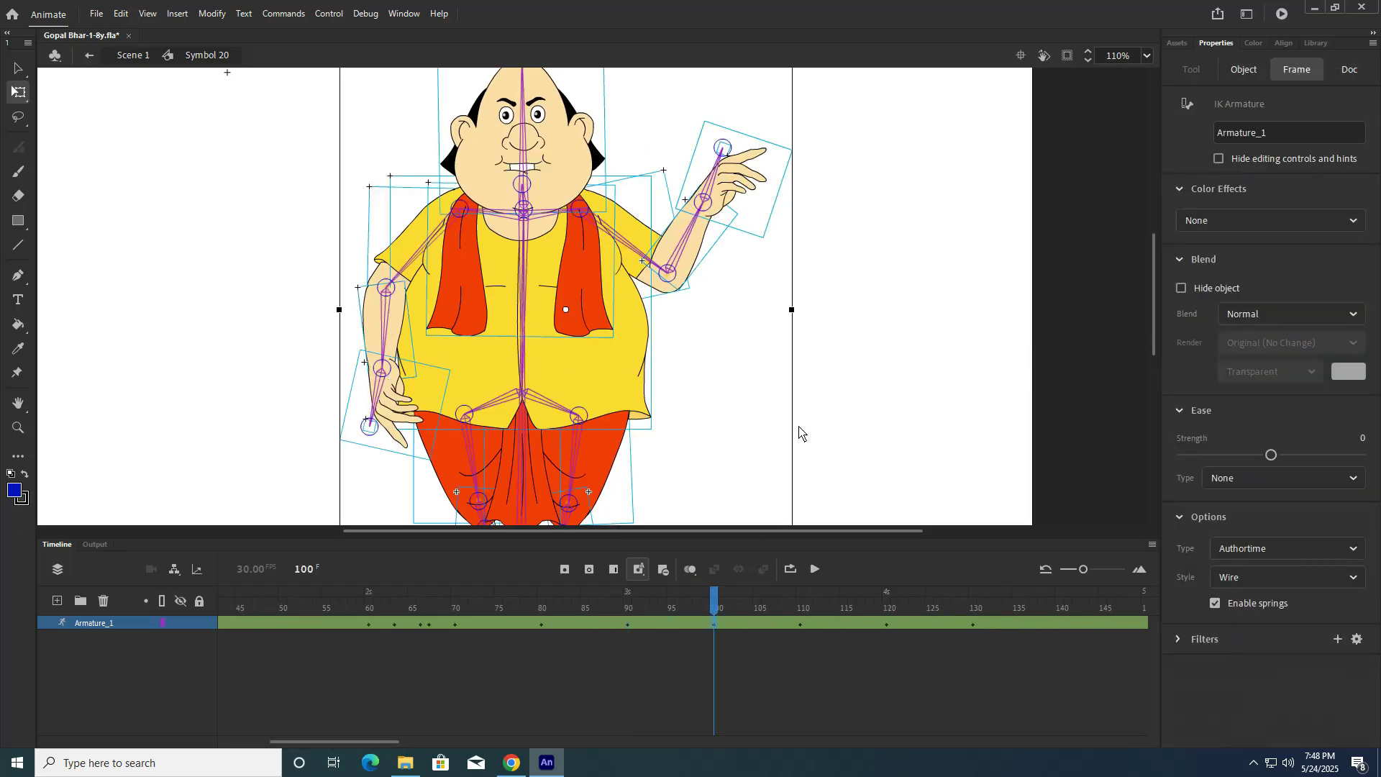
{"action": "left_click", "coordinate": [859, 340]}
{"action": "mouse_move", "coordinate": [710, 598]}
{"action": "left_mouse_down"}
{"action": "mouse_move", "coordinate": [676, 600]}
{"action": "mouse_move", "coordinate": [729, 610]}
{"action": "mouse_move", "coordinate": [714, 611]}
{"action": "left_mouse_up"}
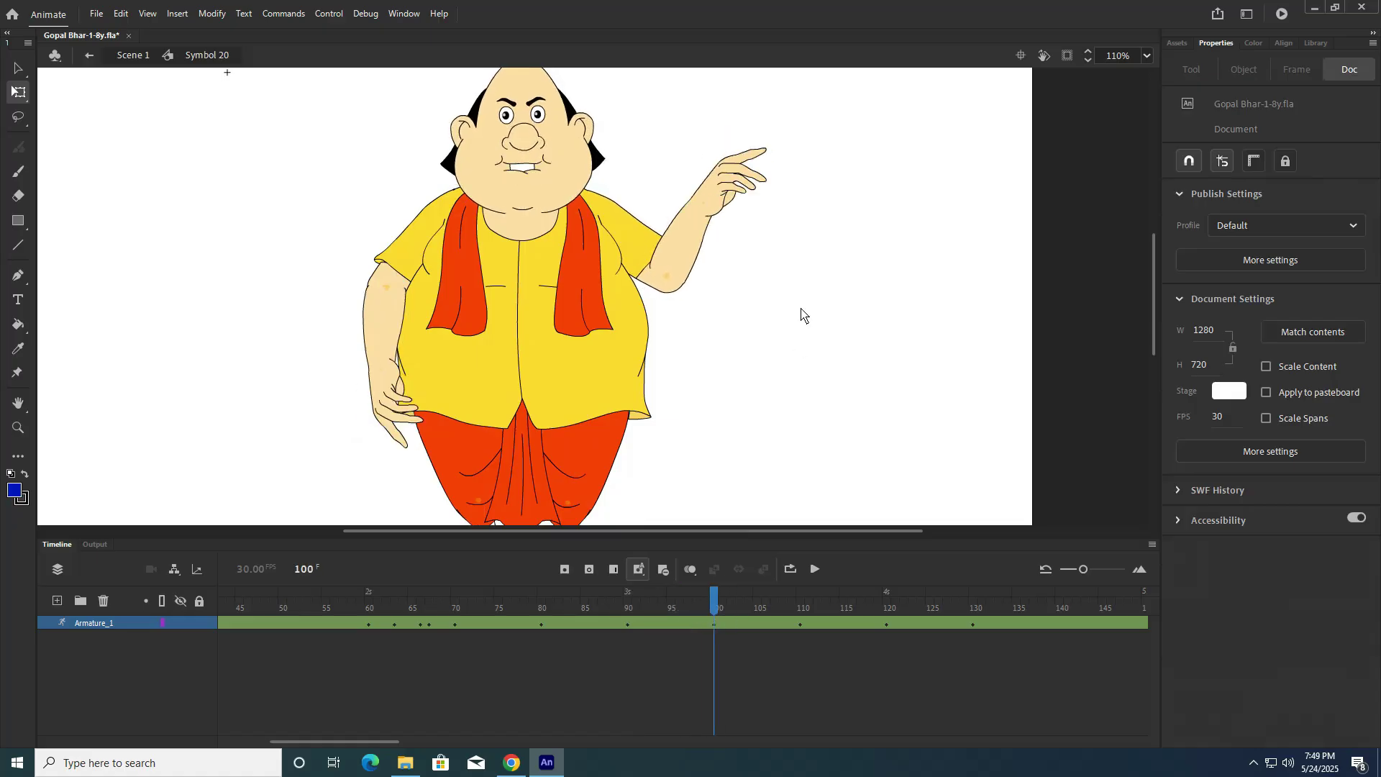
{"action": "left_click", "coordinate": [394, 338]}
{"action": "left_click", "coordinate": [464, 382]}
{"action": "left_click", "coordinate": [394, 412]}
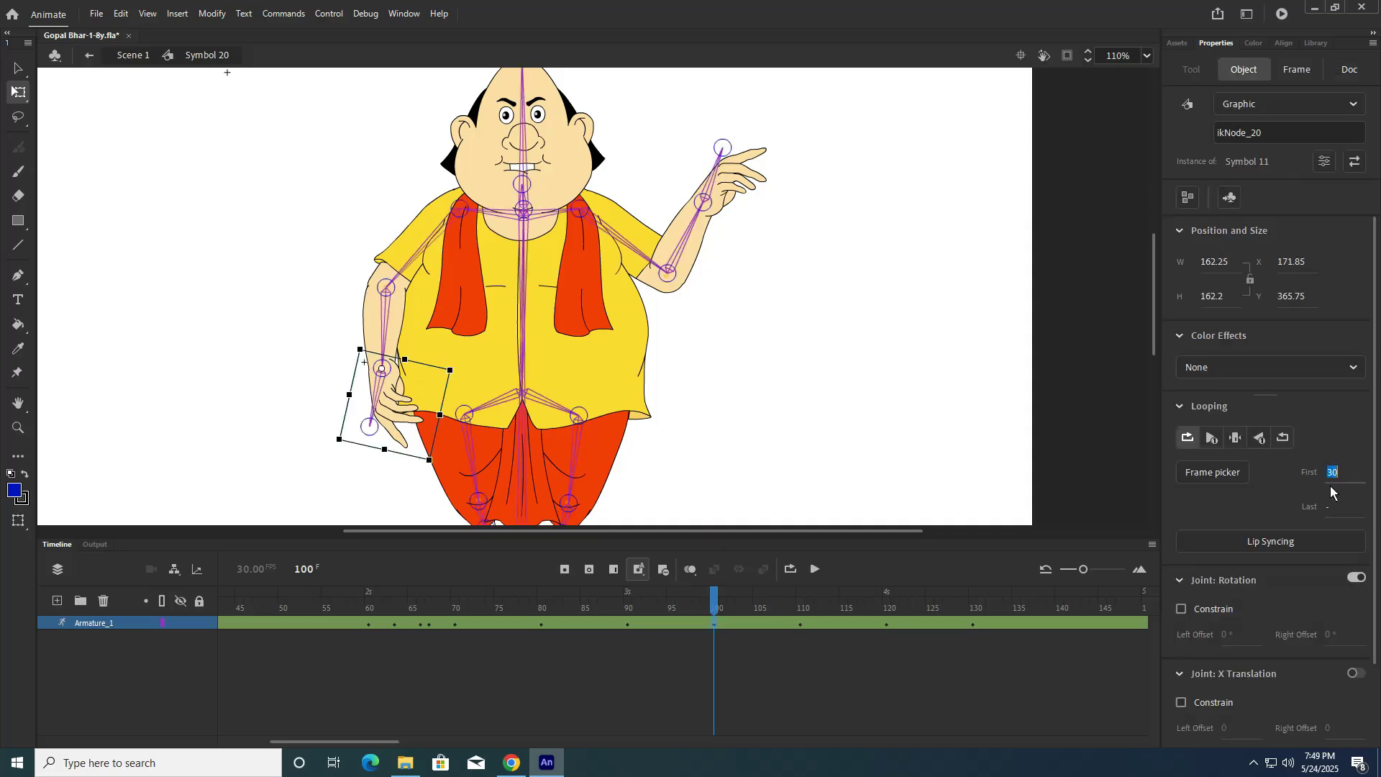
{"action": "left_click", "coordinate": [769, 481]}
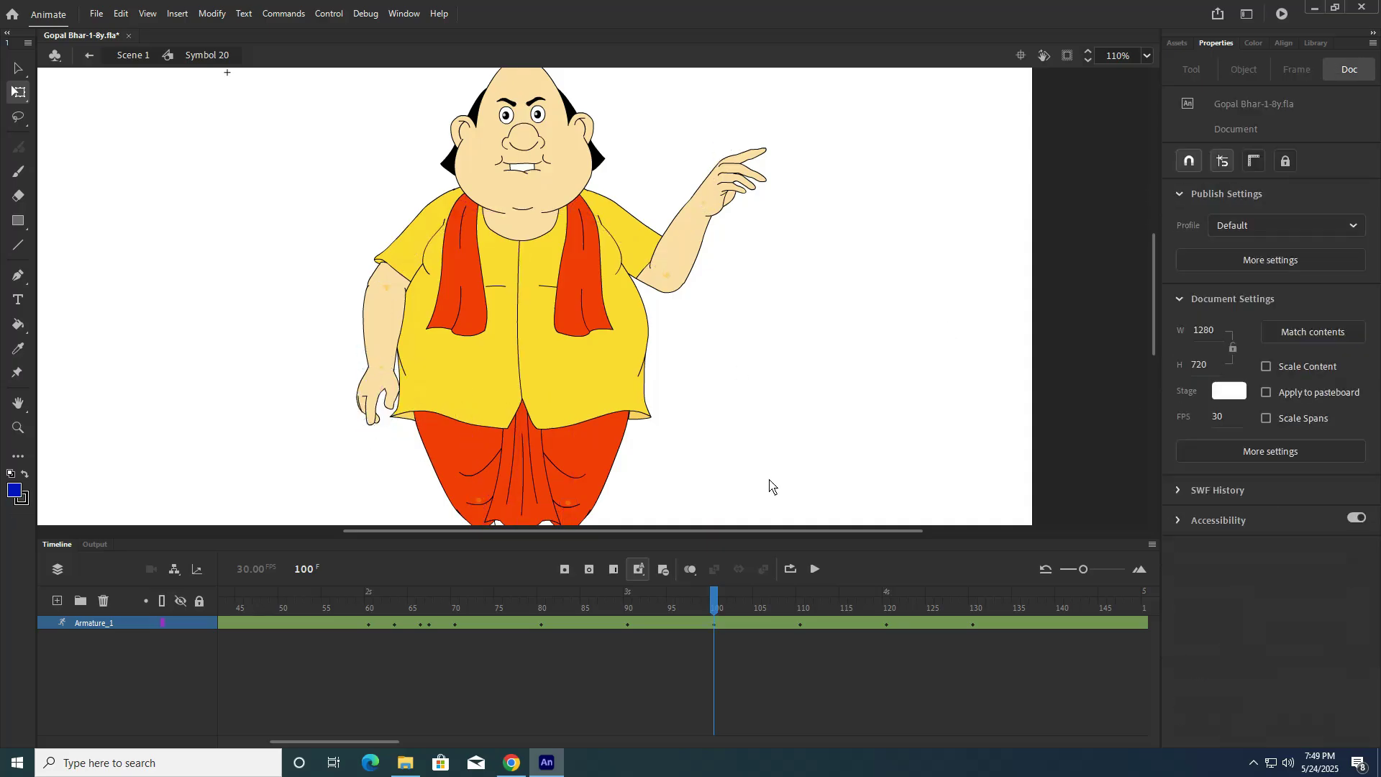
Step: At keyframe 100, set the left forearm's first frame to 2 and the left hand's first frame to 8
{"action": "left_click", "coordinate": [698, 259]}
{"action": "left_click", "coordinate": [1331, 474]}
{"action": "type", "text": "2"}
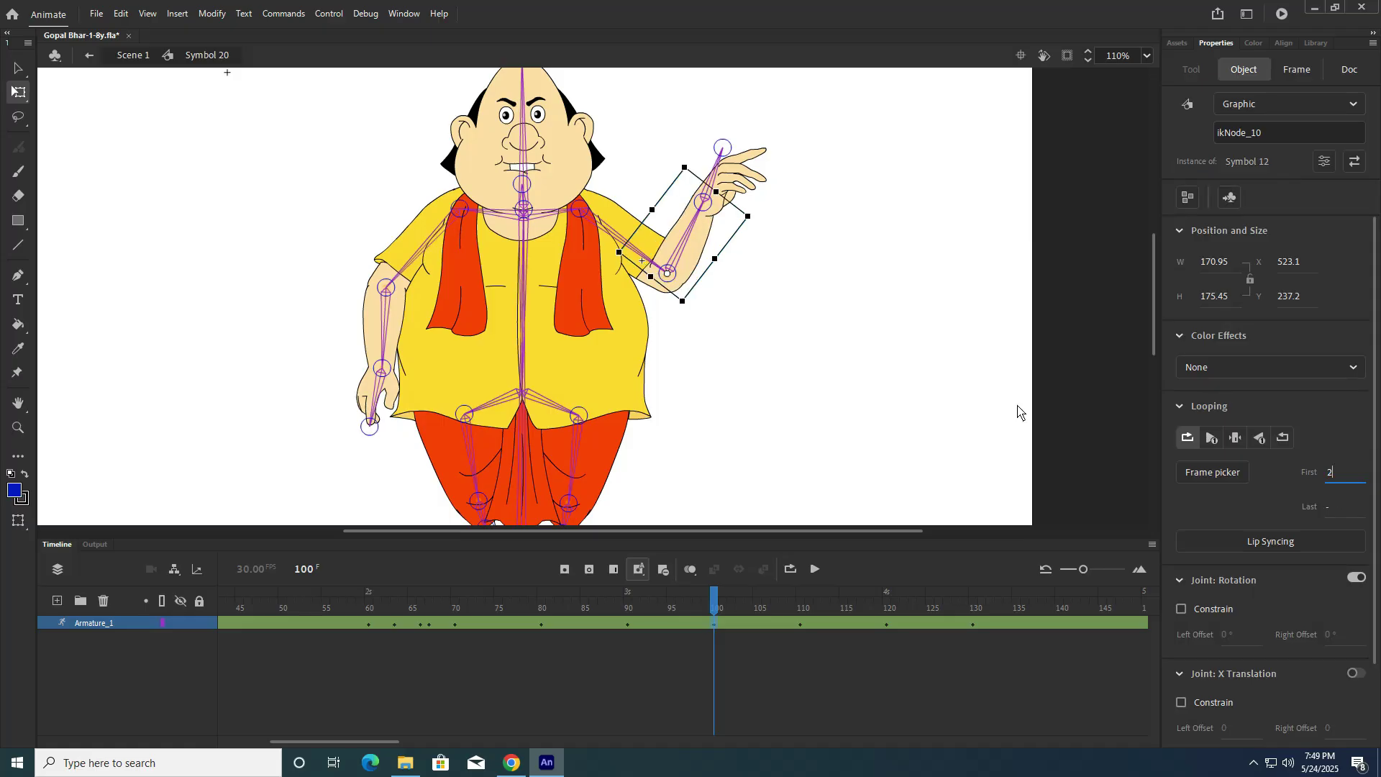
{"action": "left_click", "coordinate": [800, 302]}
{"action": "mouse_move", "coordinate": [714, 607]}
{"action": "left_mouse_down"}
{"action": "mouse_move", "coordinate": [595, 624]}
{"action": "mouse_move", "coordinate": [717, 626]}
{"action": "left_mouse_up"}
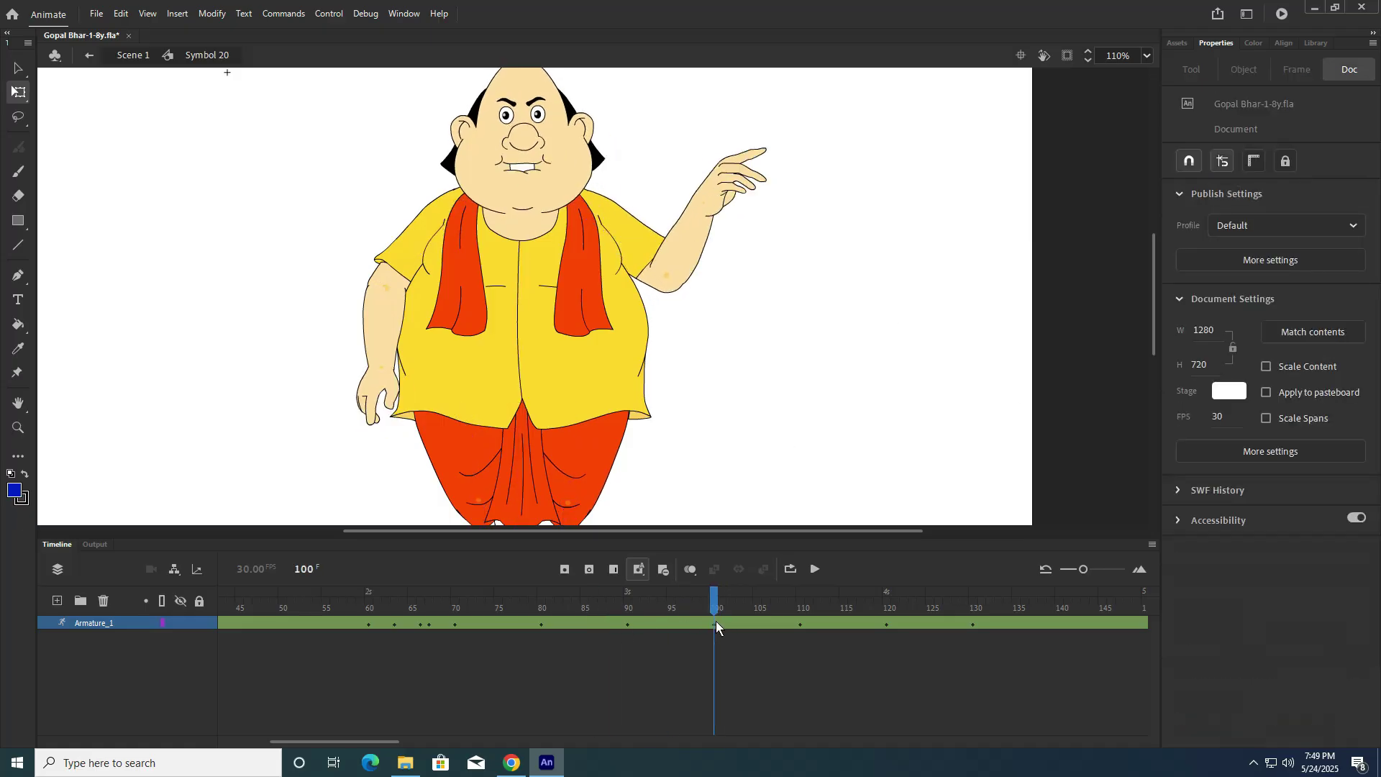
{"action": "left_click", "coordinate": [723, 189]}
{"action": "type", "text": "8"}
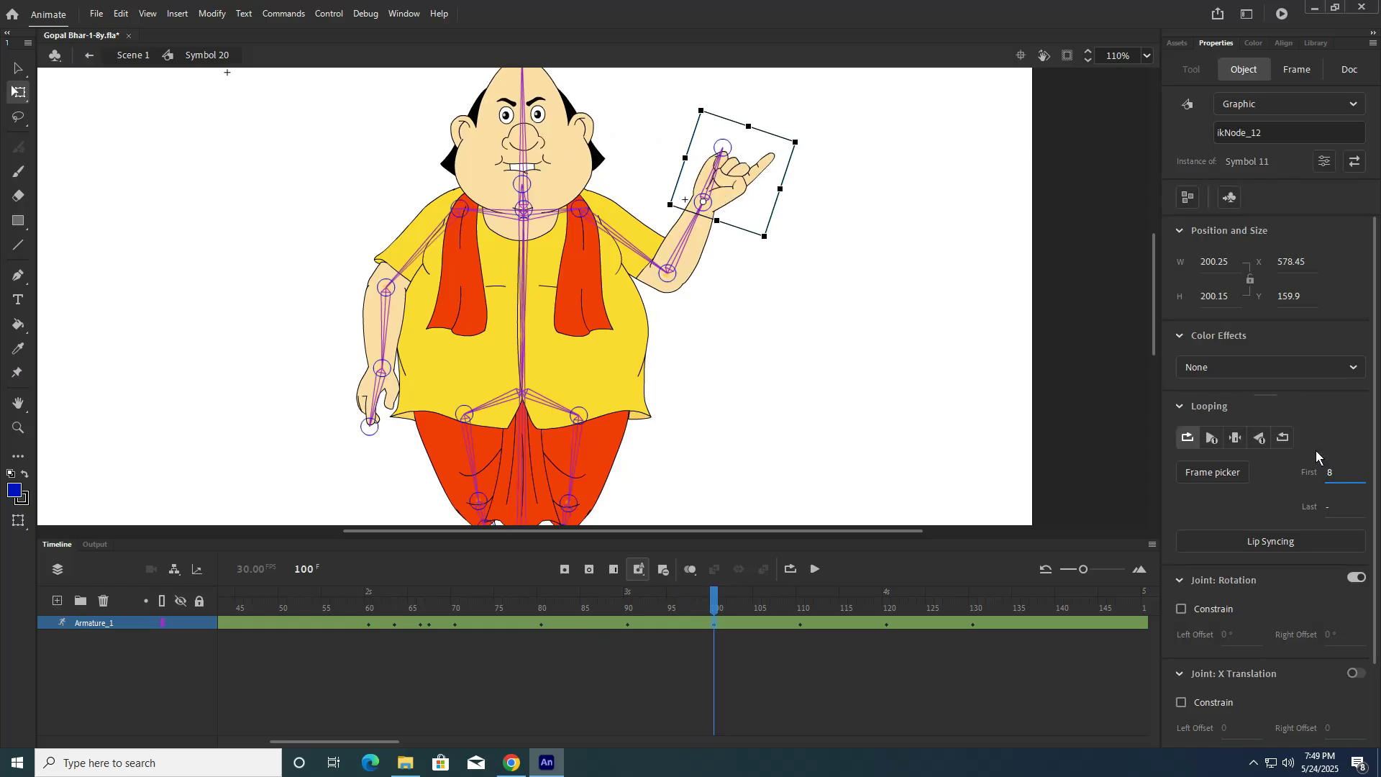
Step: Set the right hand's graphic looping to single frame at keyframe 100
{"action": "mouse_move", "coordinate": [723, 596]}
{"action": "left_mouse_down"}
{"action": "mouse_move", "coordinate": [690, 600]}
{"action": "mouse_move", "coordinate": [792, 611]}
{"action": "mouse_move", "coordinate": [655, 628]}
{"action": "mouse_move", "coordinate": [714, 620]}
{"action": "left_mouse_up"}
{"action": "left_click", "coordinate": [746, 430]}
{"action": "left_click", "coordinate": [376, 395]}
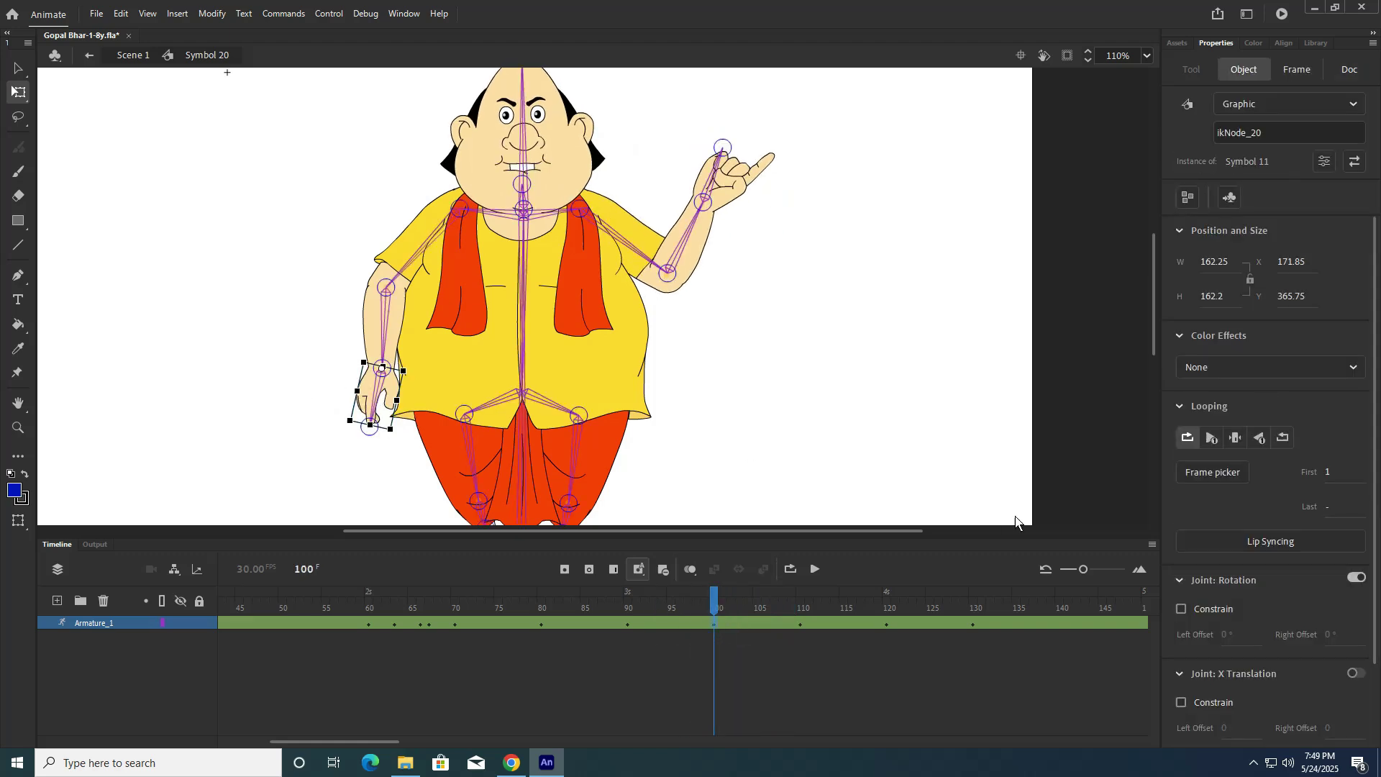
{"action": "left_click", "coordinate": [1234, 438]}
Step: Change the left hand's first frame to 3 at keyframe 110
{"action": "left_click", "coordinate": [803, 623]}
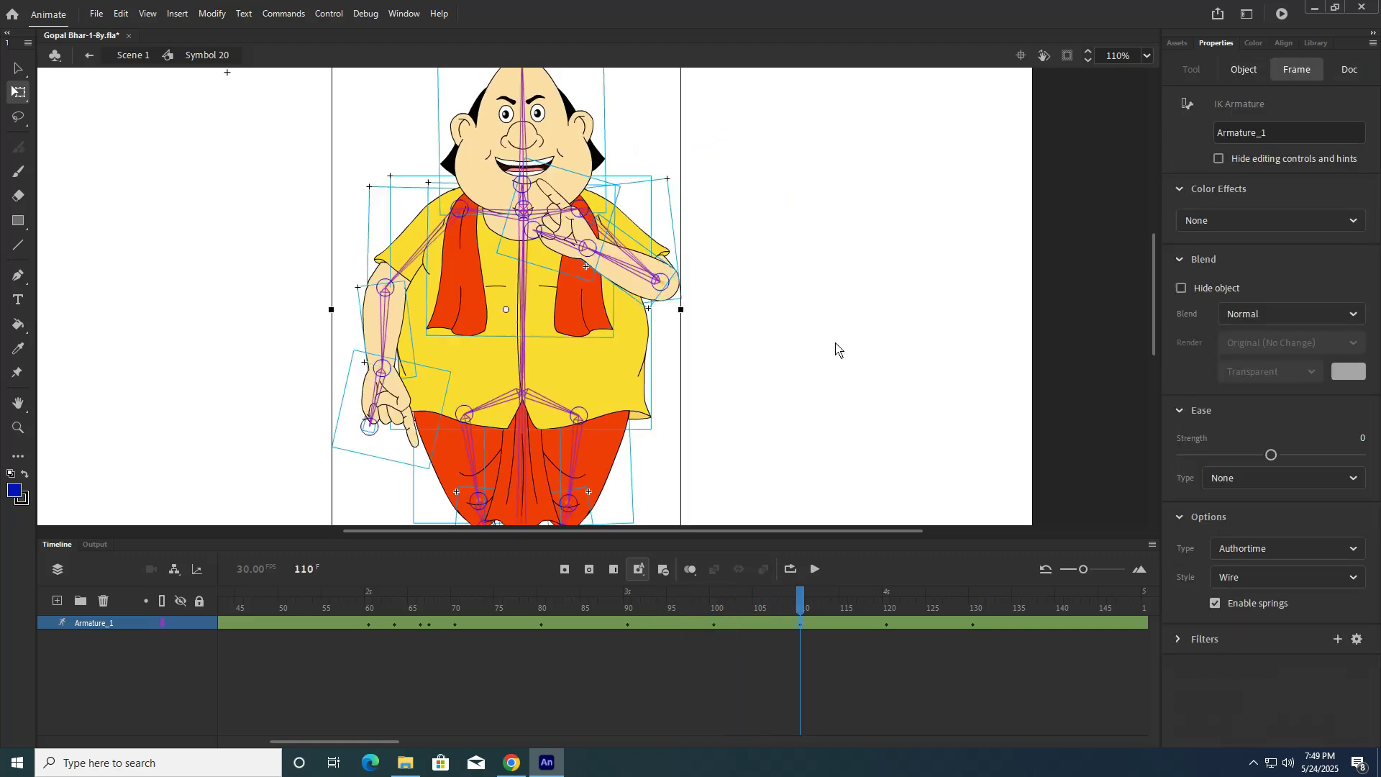
{"action": "left_click", "coordinate": [835, 348]}
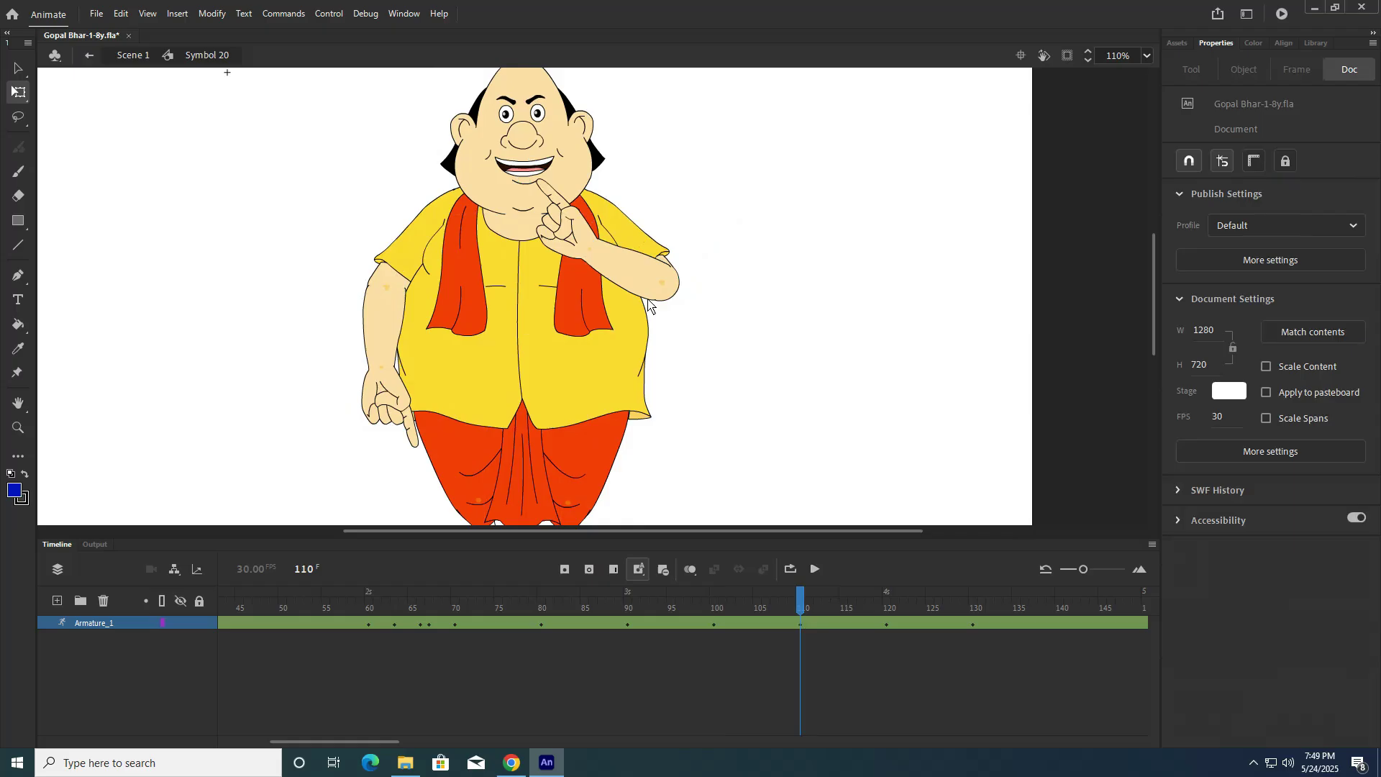
{"action": "left_click", "coordinate": [569, 247]}
{"action": "type", "text": "3"}
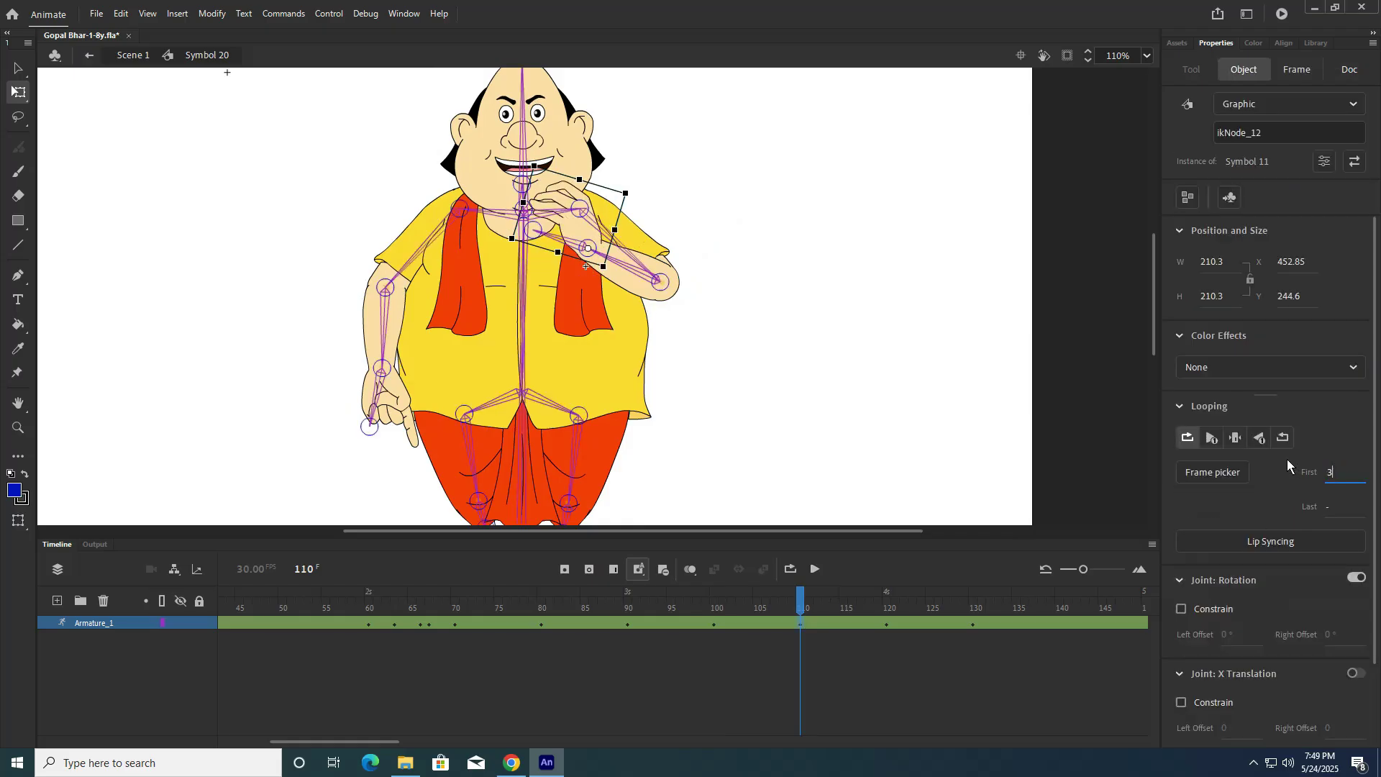
{"action": "left_click", "coordinate": [776, 335]}
Step: Set the graphic looping of both hands to single frame at keyframe 110
{"action": "mouse_move", "coordinate": [798, 608]}
{"action": "left_mouse_down"}
{"action": "mouse_move", "coordinate": [719, 611]}
{"action": "mouse_move", "coordinate": [783, 620]}
{"action": "left_mouse_up"}
{"action": "left_click", "coordinate": [714, 623]}
{"action": "left_click", "coordinate": [741, 172]}
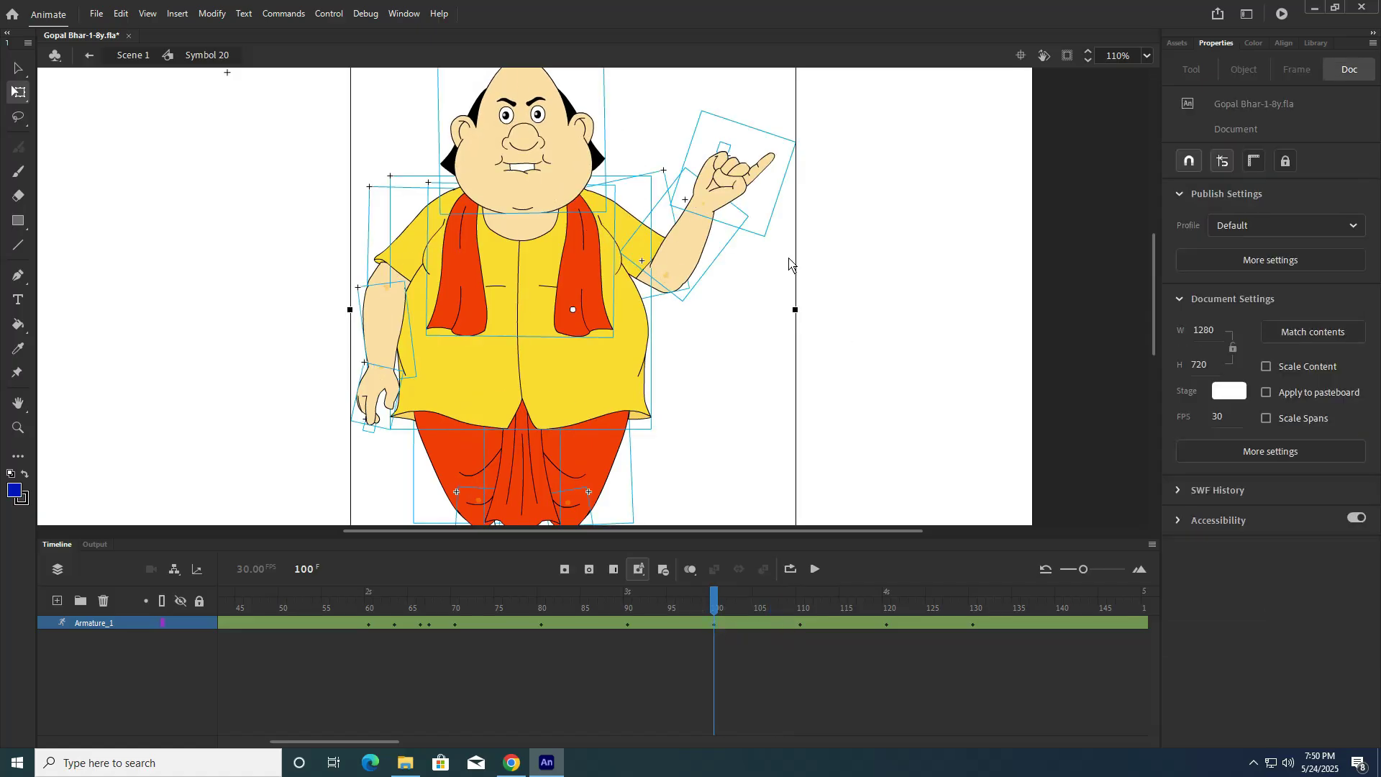
{"action": "left_click_drag", "start_coordinate": [714, 610], "coordinate": [803, 623]}
{"action": "left_click", "coordinate": [718, 333]}
{"action": "left_click", "coordinate": [562, 230]}
{"action": "left_click", "coordinate": [1235, 437]}
{"action": "left_click", "coordinate": [405, 421]}
{"action": "left_click", "coordinate": [1235, 437]}
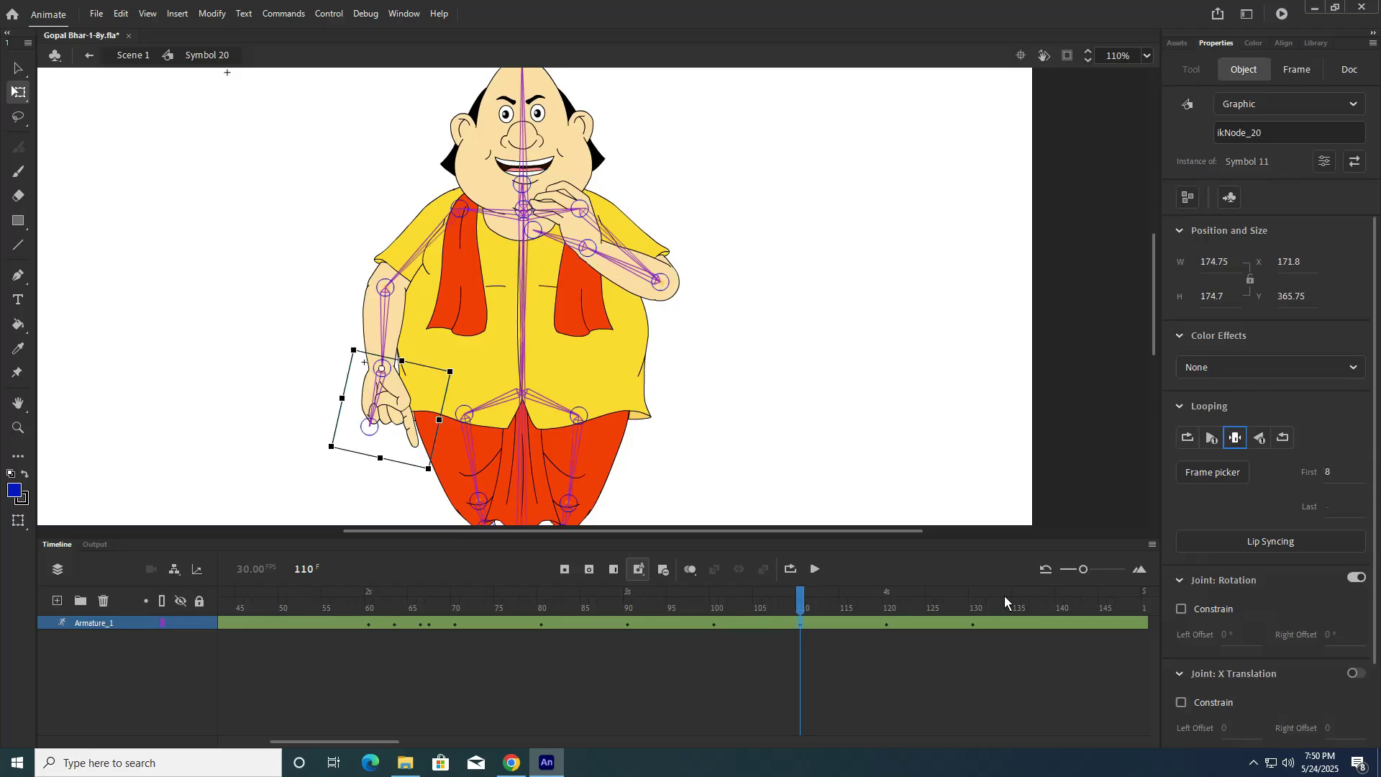
Step: Set the left hand's graphic looping to single frame at keyframe 120
{"action": "left_click", "coordinate": [886, 625]}
{"action": "left_click", "coordinate": [818, 371]}
{"action": "left_click", "coordinate": [590, 379]}
{"action": "left_click", "coordinate": [1235, 437]}
Step: Set the right hand to a single frame with first frame 1 at keyframe 120
{"action": "left_click", "coordinate": [367, 402]}
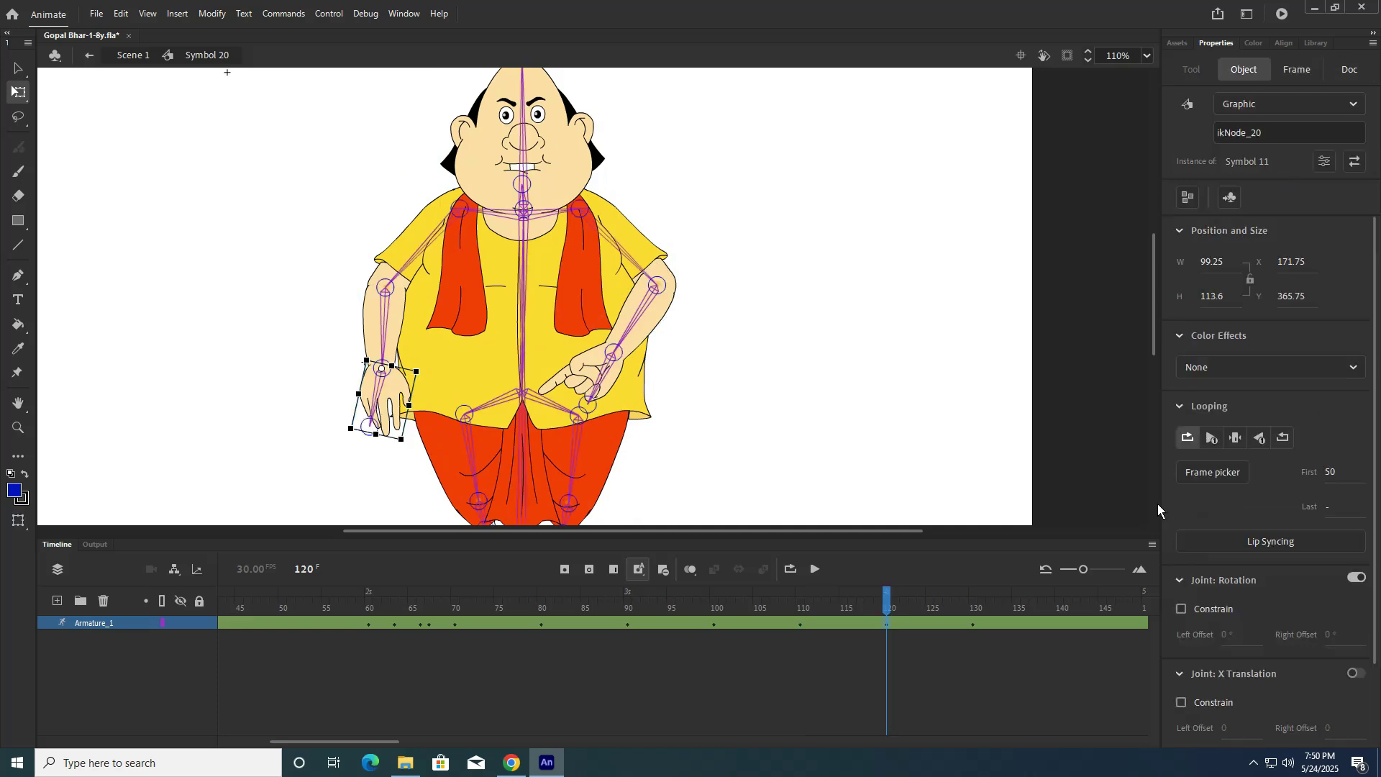
{"action": "left_click", "coordinate": [1236, 437]}
{"action": "left_click", "coordinate": [1330, 470]}
{"action": "type", "text": "1"}
{"action": "key", "text": "Return"}
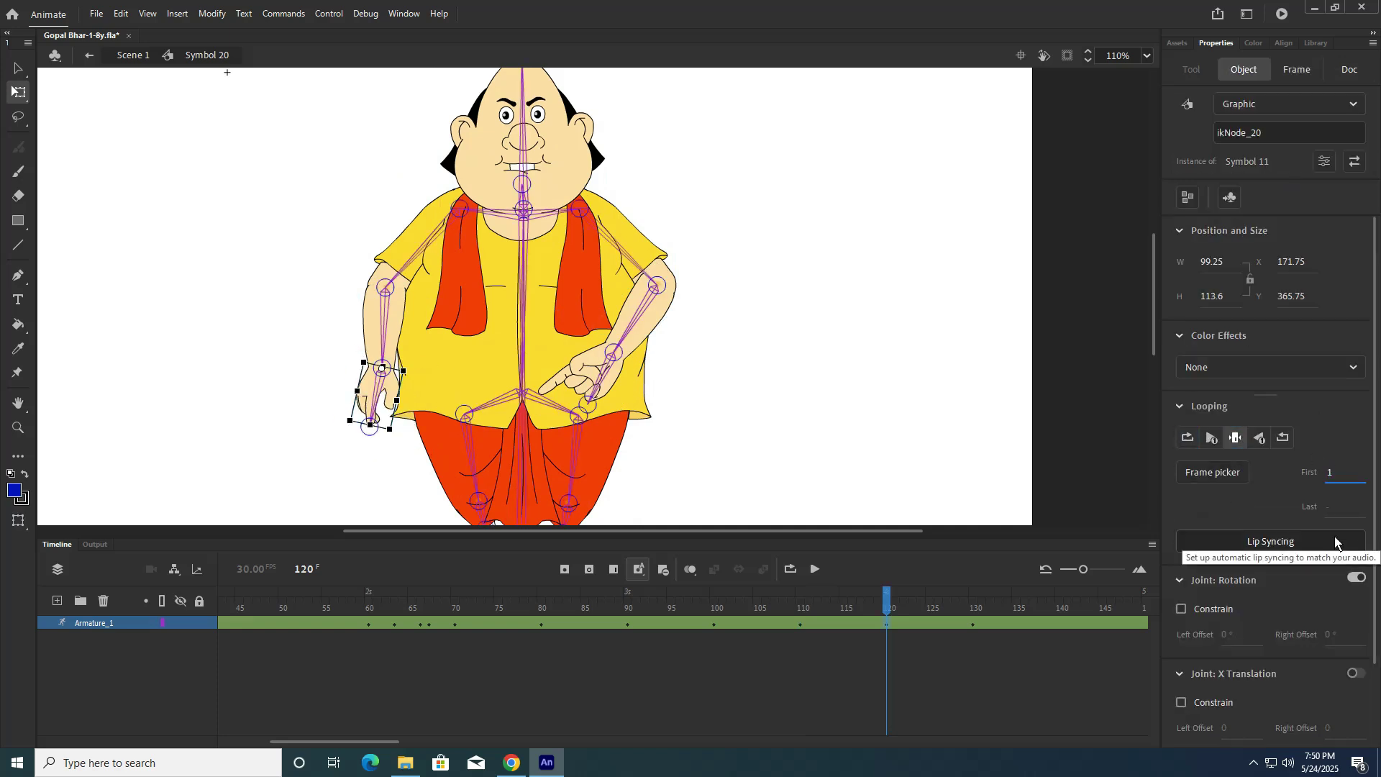
Step: Set the right forearm's graphic looping to single frame at keyframes 110 and 120
{"action": "left_click_drag", "start_coordinate": [887, 595], "coordinate": [801, 623]}
{"action": "left_click", "coordinate": [398, 327]}
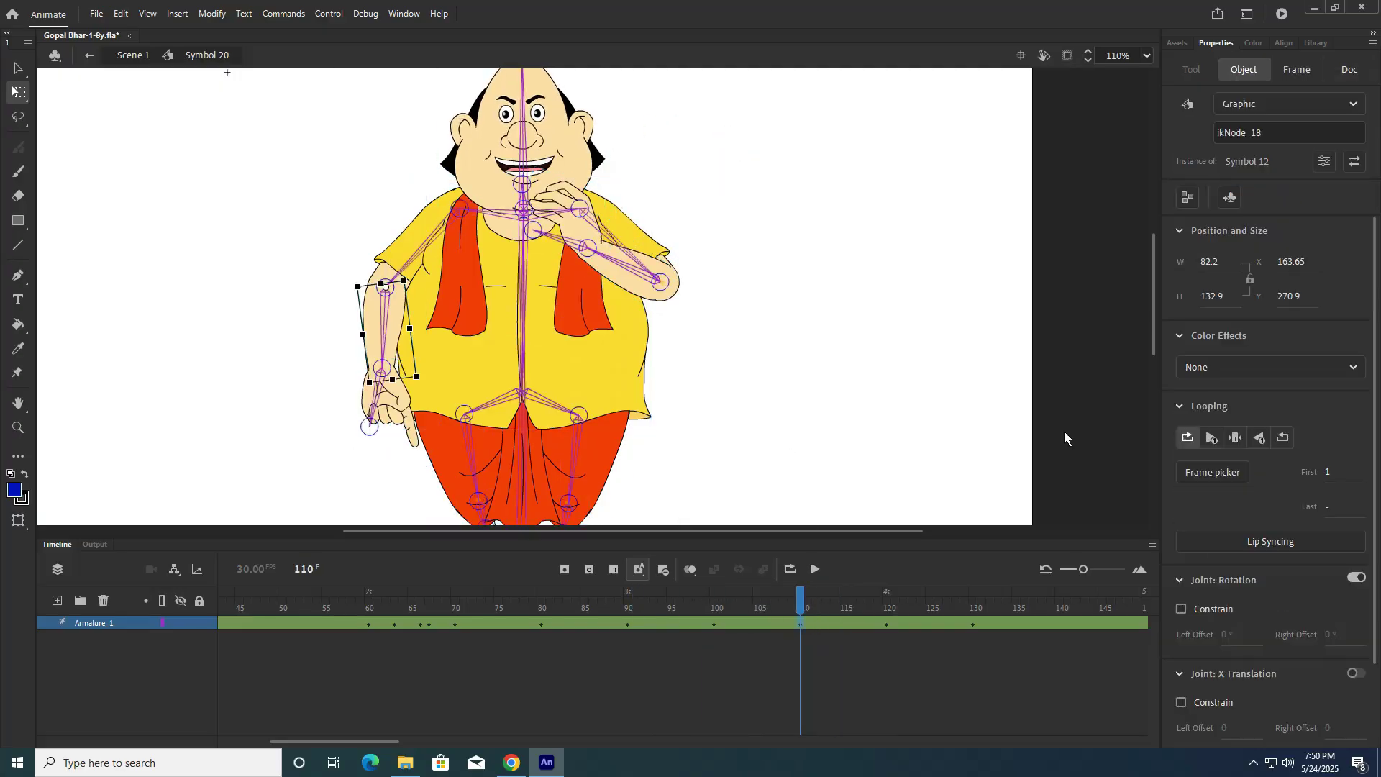
{"action": "left_click", "coordinate": [1236, 438]}
{"action": "left_click", "coordinate": [888, 623]}
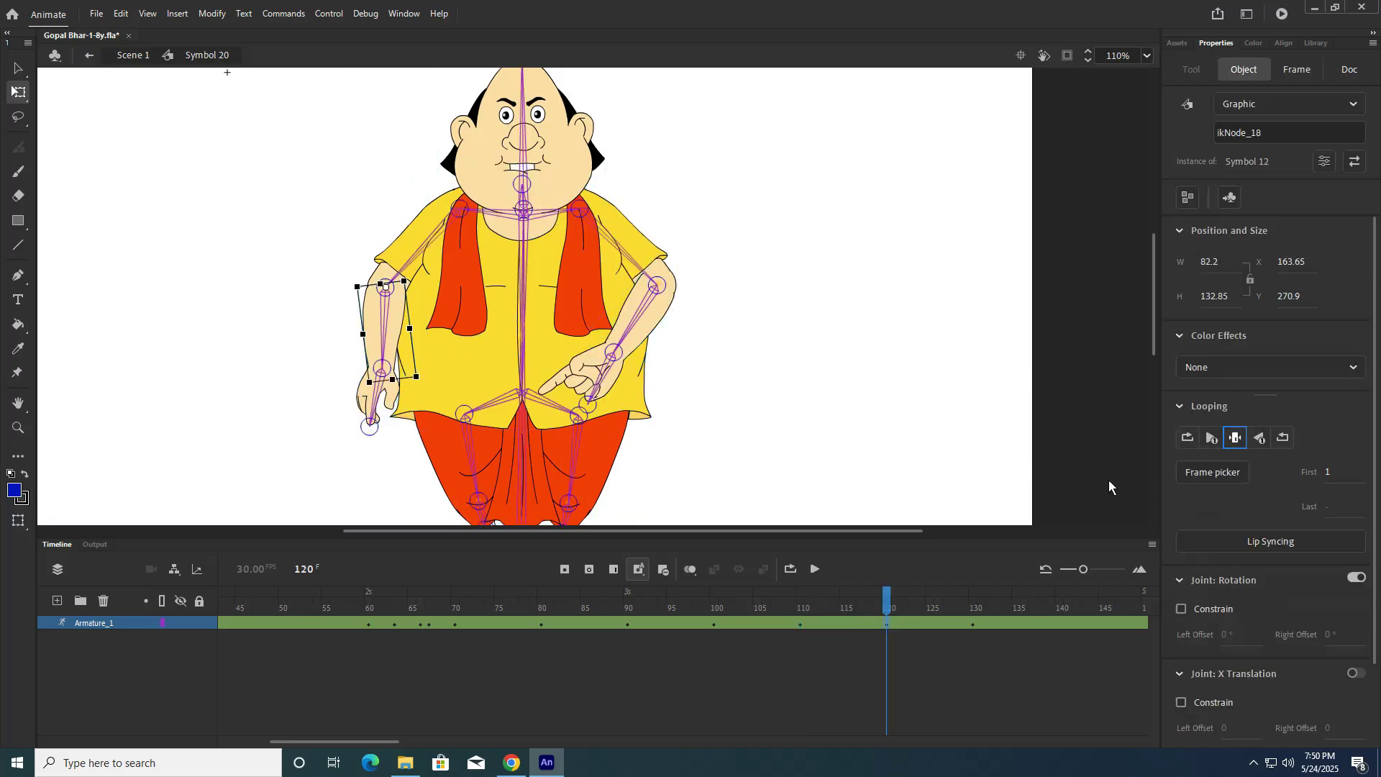
Step: Change the left hand's first frame to 2 at keyframe 120
{"action": "left_click", "coordinate": [613, 384]}
{"action": "left_click", "coordinate": [597, 387]}
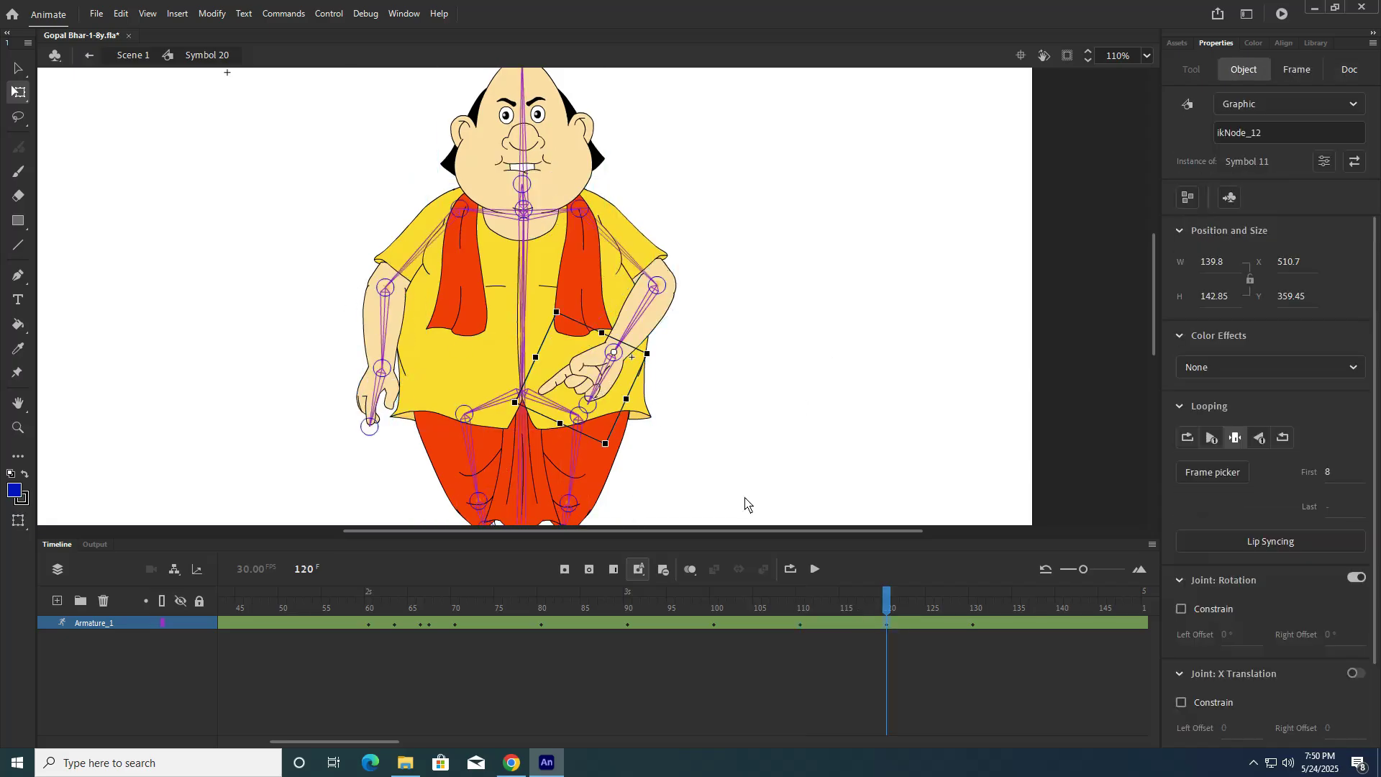
{"action": "type", "text": "2"}
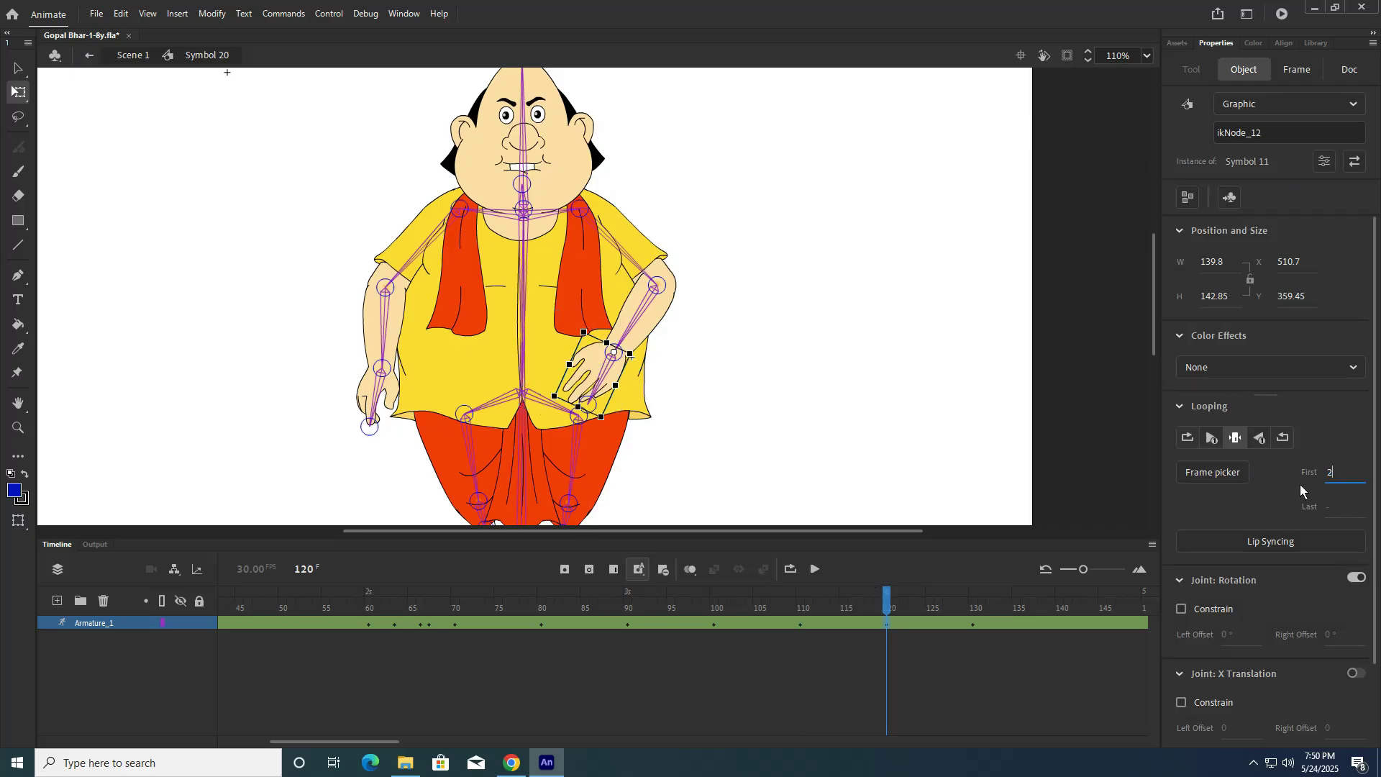
Step: Set the left hand's graphic looping to single frame at keyframe 130
{"action": "left_click", "coordinate": [973, 631]}
{"action": "left_click", "coordinate": [975, 625]}
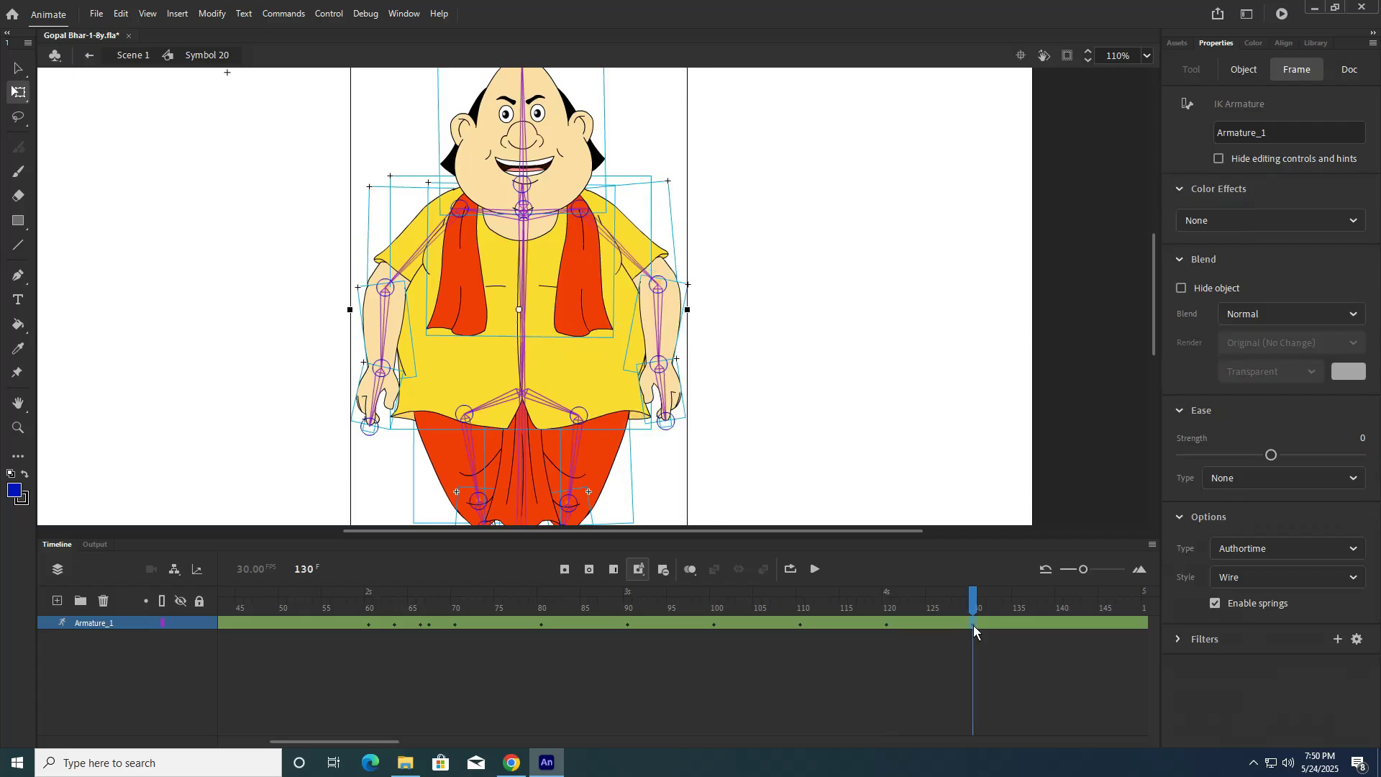
{"action": "left_click", "coordinate": [900, 502]}
{"action": "left_click", "coordinate": [661, 392]}
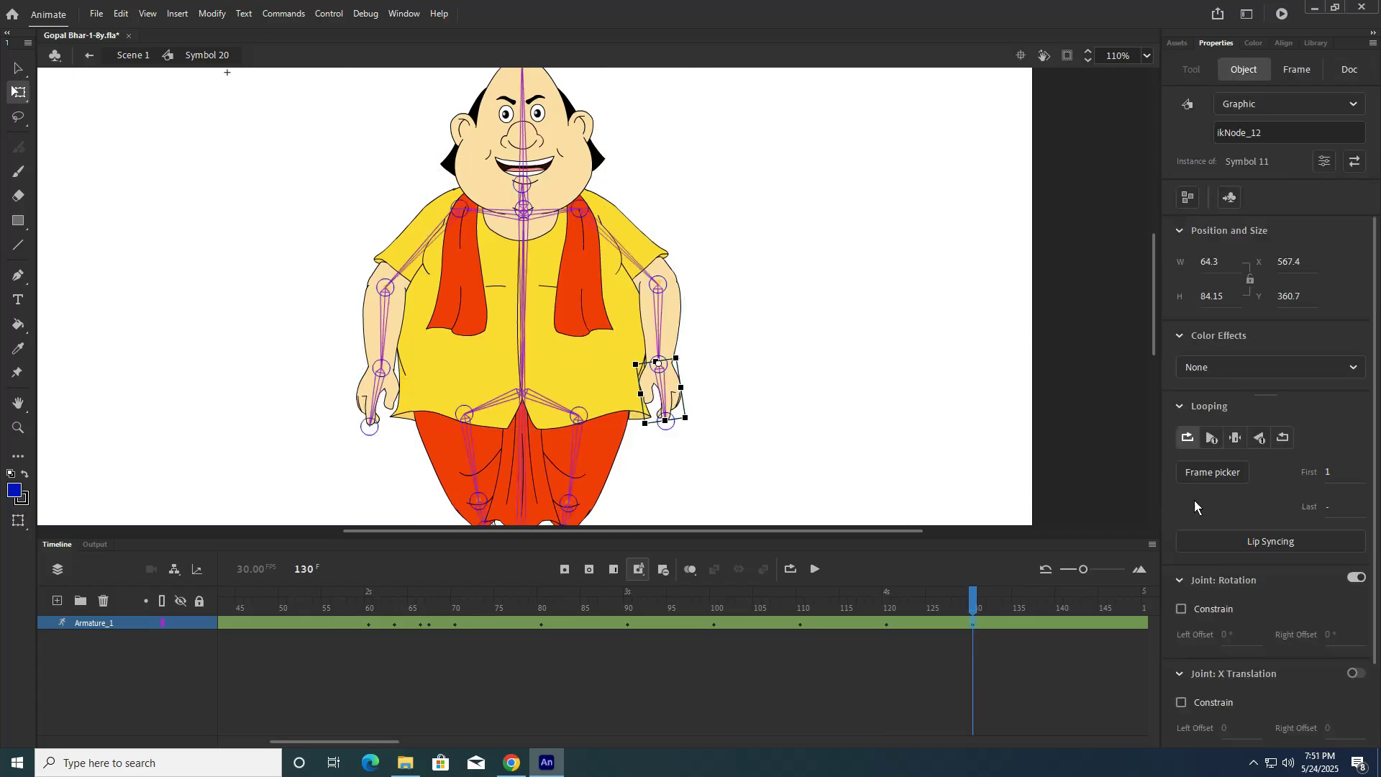
{"action": "left_click", "coordinate": [1236, 442]}
Step: Set the left forearm's graphic looping to single frame at keyframe 120
{"action": "left_click", "coordinate": [909, 447]}
{"action": "left_click_drag", "start_coordinate": [968, 602], "coordinate": [890, 626]}
{"action": "left_click", "coordinate": [890, 626]}
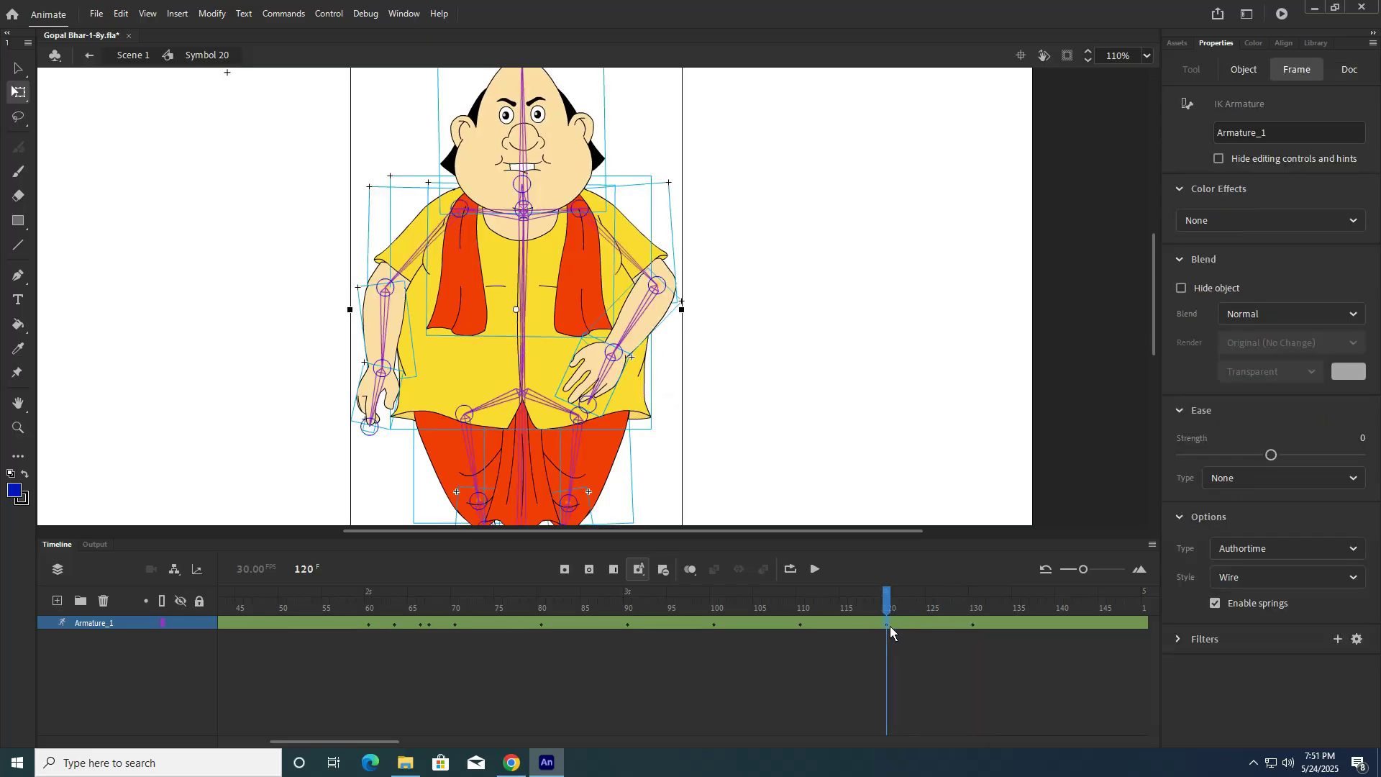
{"action": "left_click", "coordinate": [857, 394]}
{"action": "left_click", "coordinate": [633, 311]}
{"action": "left_click", "coordinate": [1236, 438]}
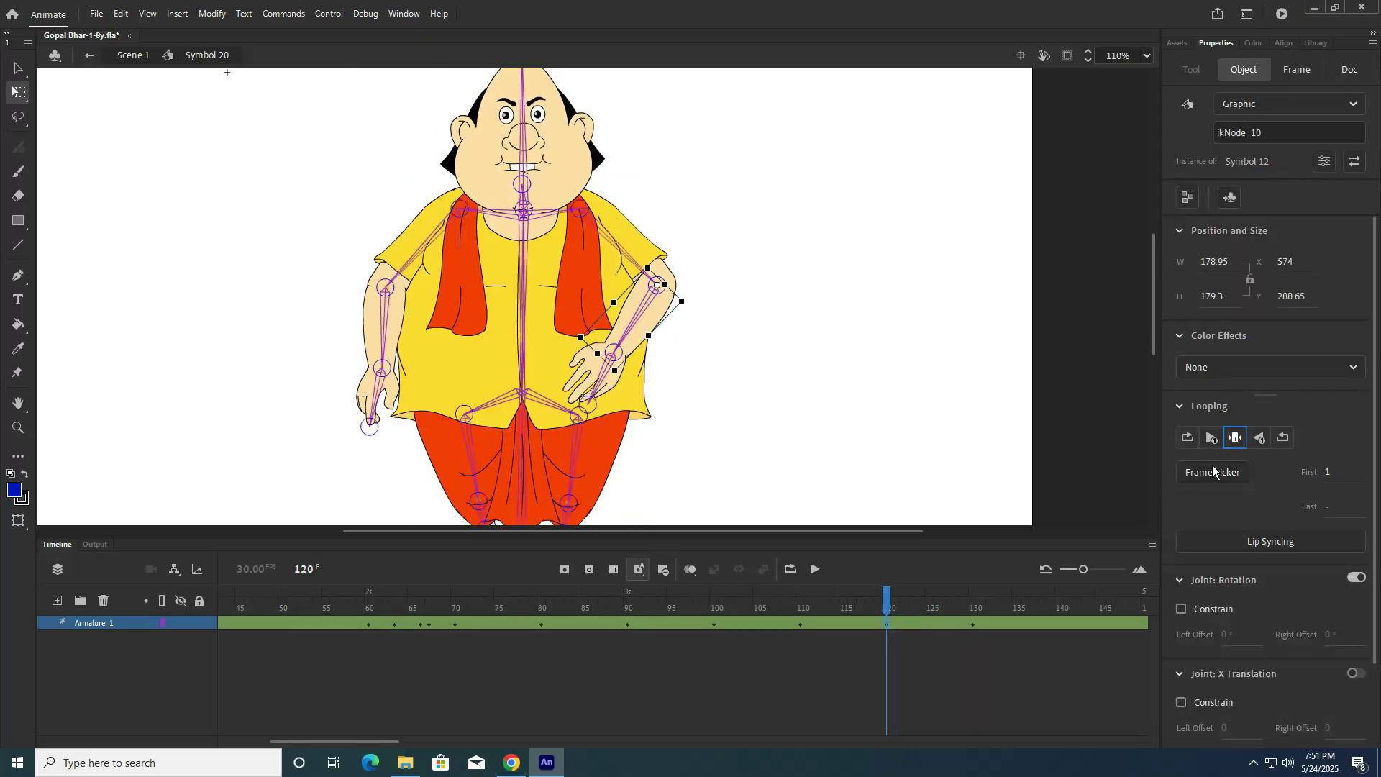
Step: Set the left forearm and left hand to single-frame looping at keyframe 130
{"action": "left_click", "coordinate": [972, 627]}
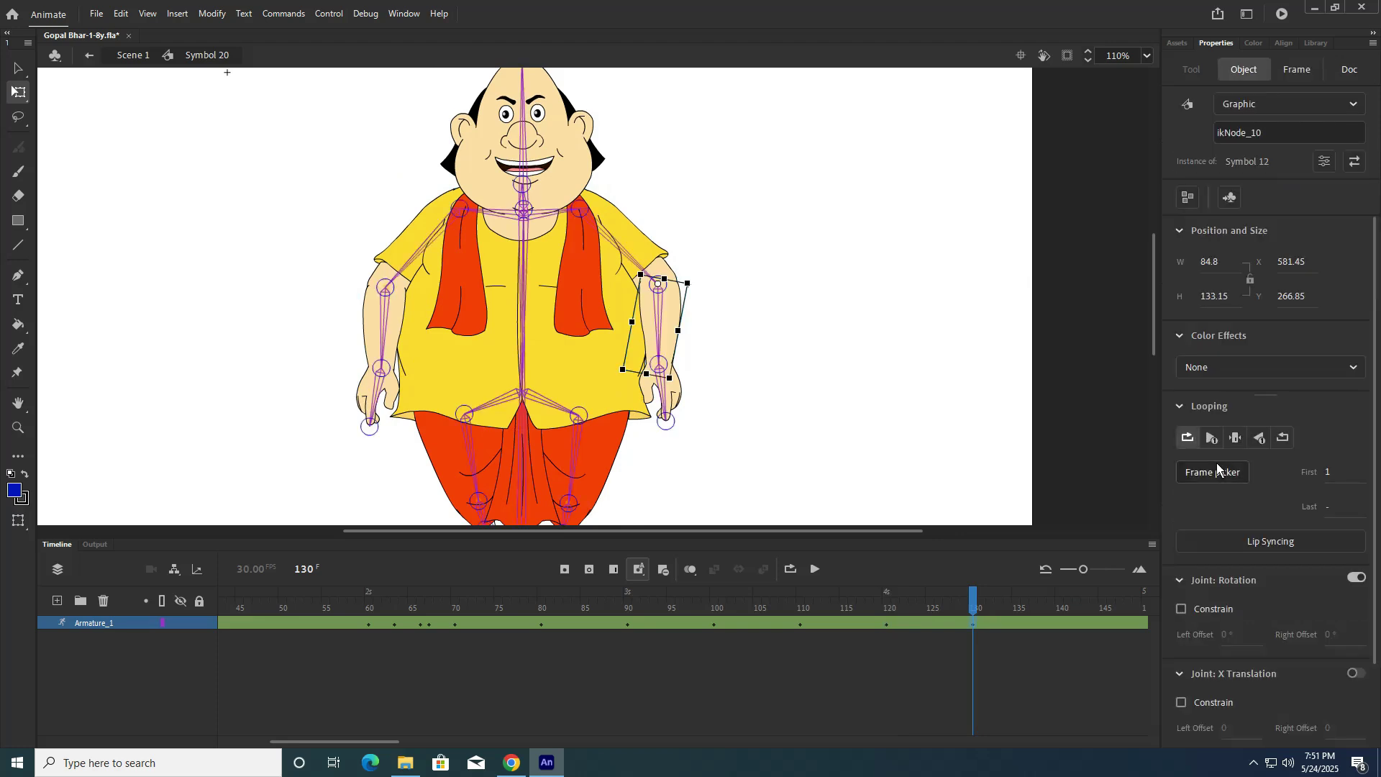
{"action": "left_click", "coordinate": [1236, 438]}
{"action": "left_click", "coordinate": [663, 391]}
{"action": "left_click", "coordinate": [1235, 437]}
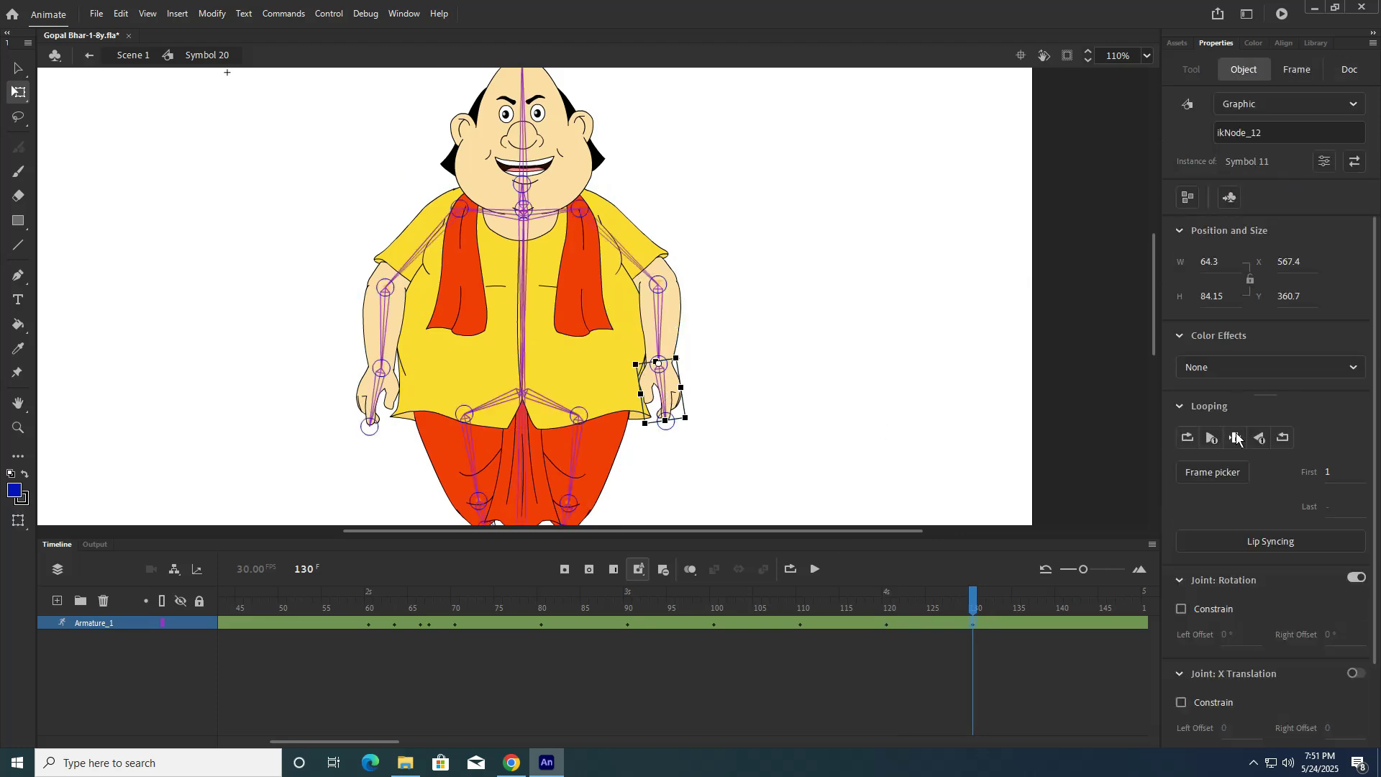
Step: Set the right forearm and right hand to single-frame looping at keyframe 130
{"action": "left_click", "coordinate": [367, 400]}
{"action": "left_click", "coordinate": [375, 332]}
{"action": "left_click", "coordinate": [1236, 438]}
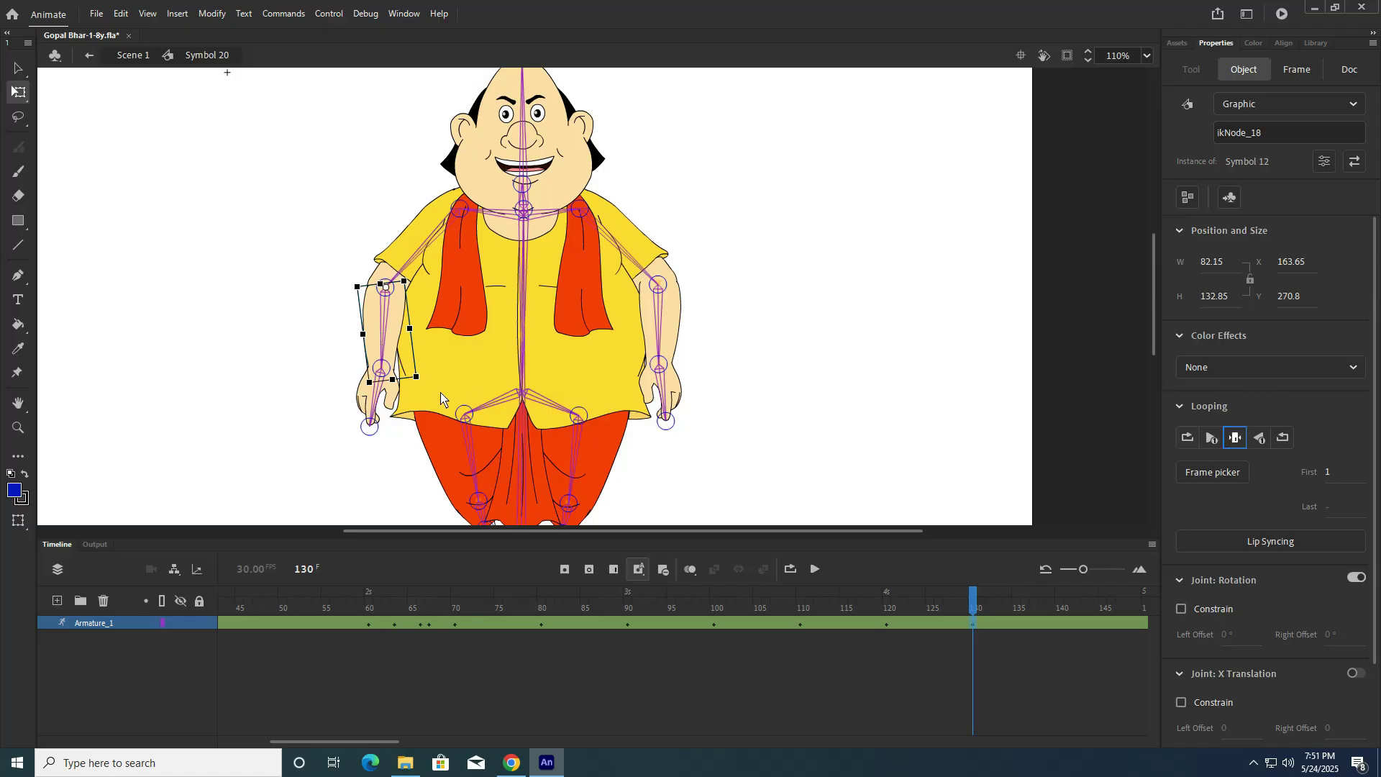
{"action": "left_click", "coordinate": [402, 425]}
{"action": "left_click", "coordinate": [369, 412]}
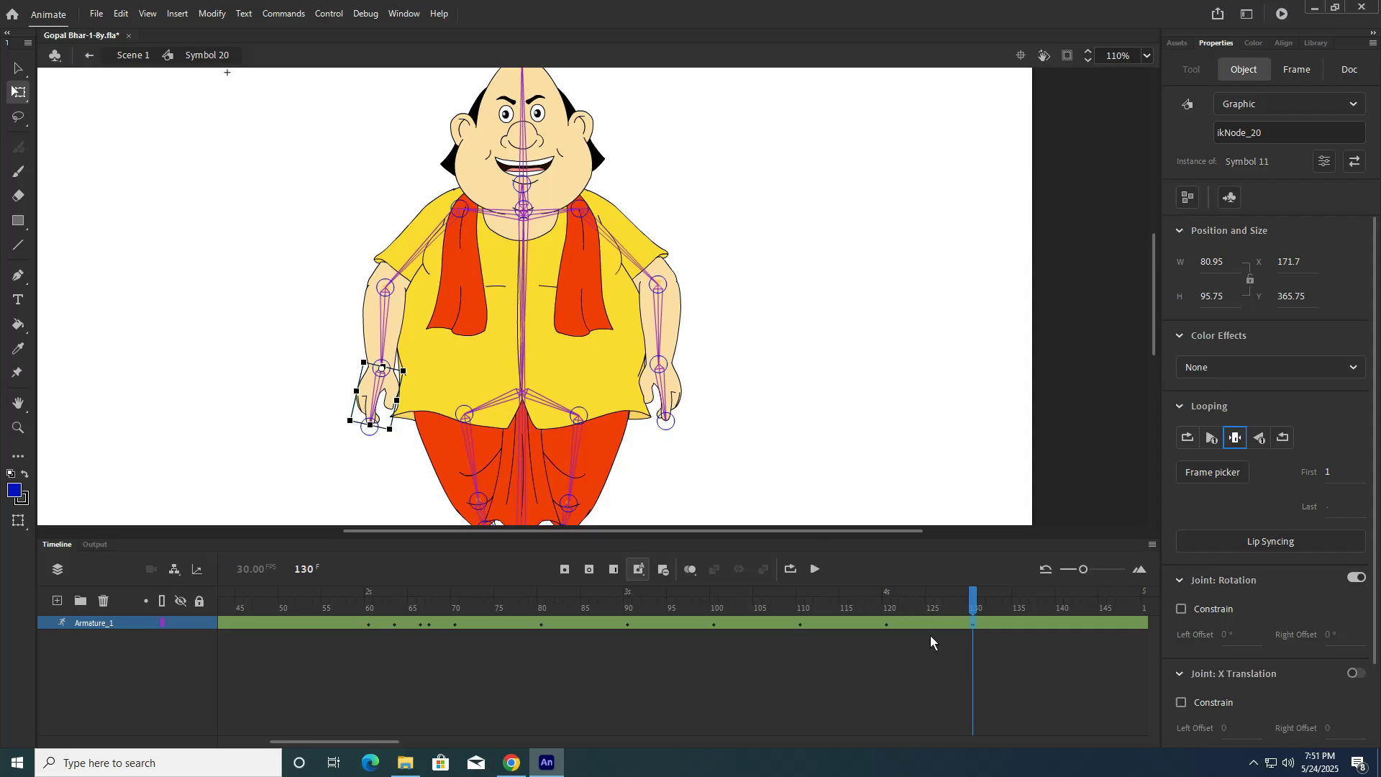
{"action": "left_click_drag", "start_coordinate": [392, 741], "coordinate": [420, 742]}
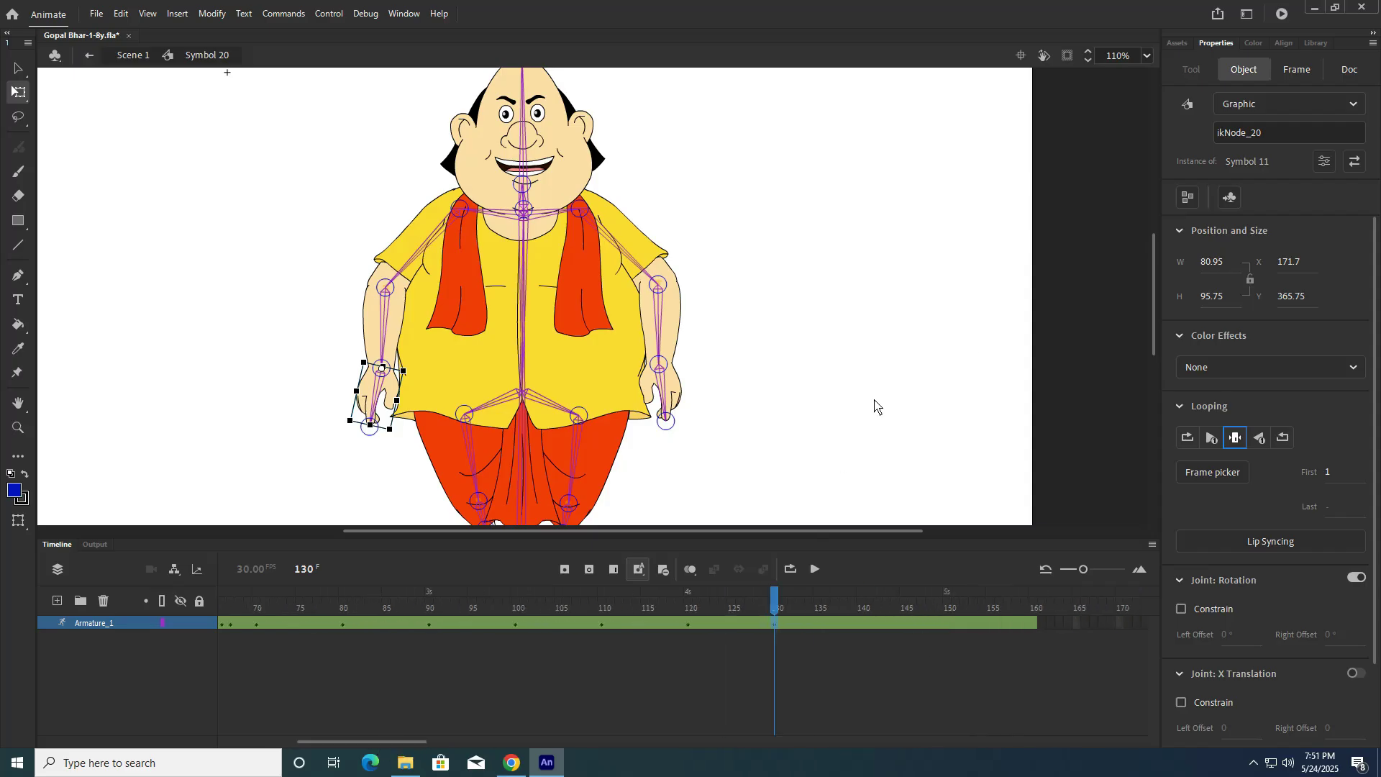
{"action": "scroll", "coordinate": [881, 309], "scroll_direction": "down", "scroll_amount": 4}
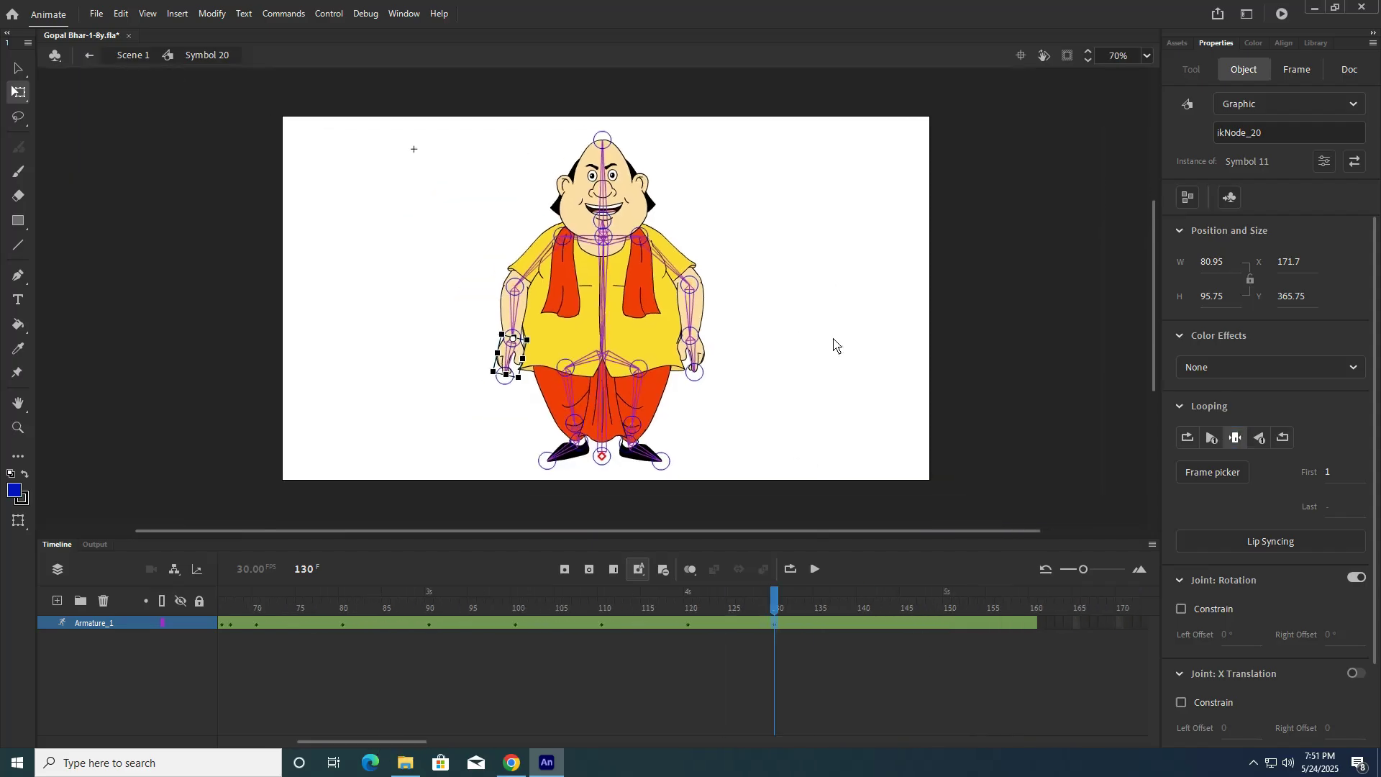
Step: Save the file and play the armature animation from frame 1
{"action": "key", "text": "ctrl+s"}
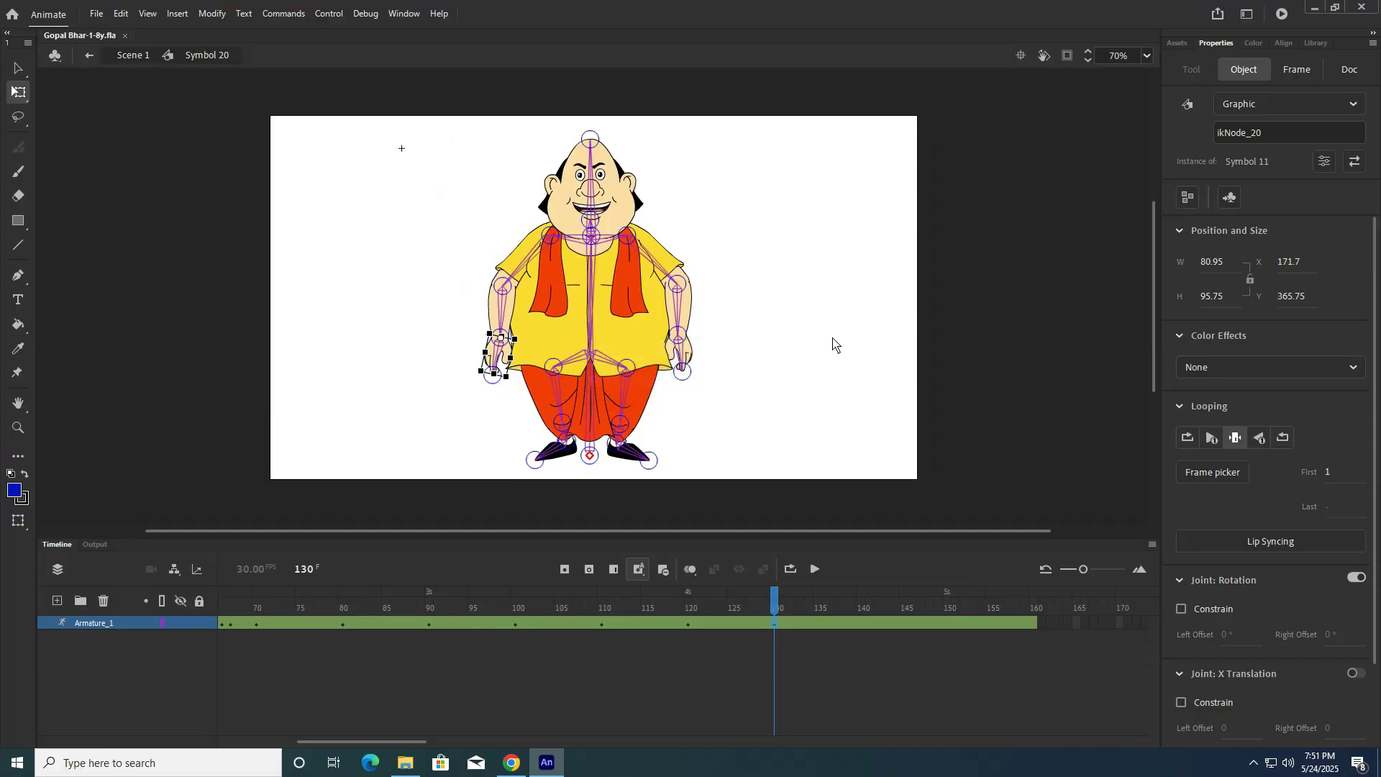
{"action": "left_click_drag", "start_coordinate": [766, 605], "coordinate": [515, 608]}
{"action": "left_click", "coordinate": [456, 723]}
{"action": "left_click_drag", "start_coordinate": [403, 741], "coordinate": [287, 740]}
{"action": "left_click", "coordinate": [221, 607]}
{"action": "left_click", "coordinate": [816, 575]}
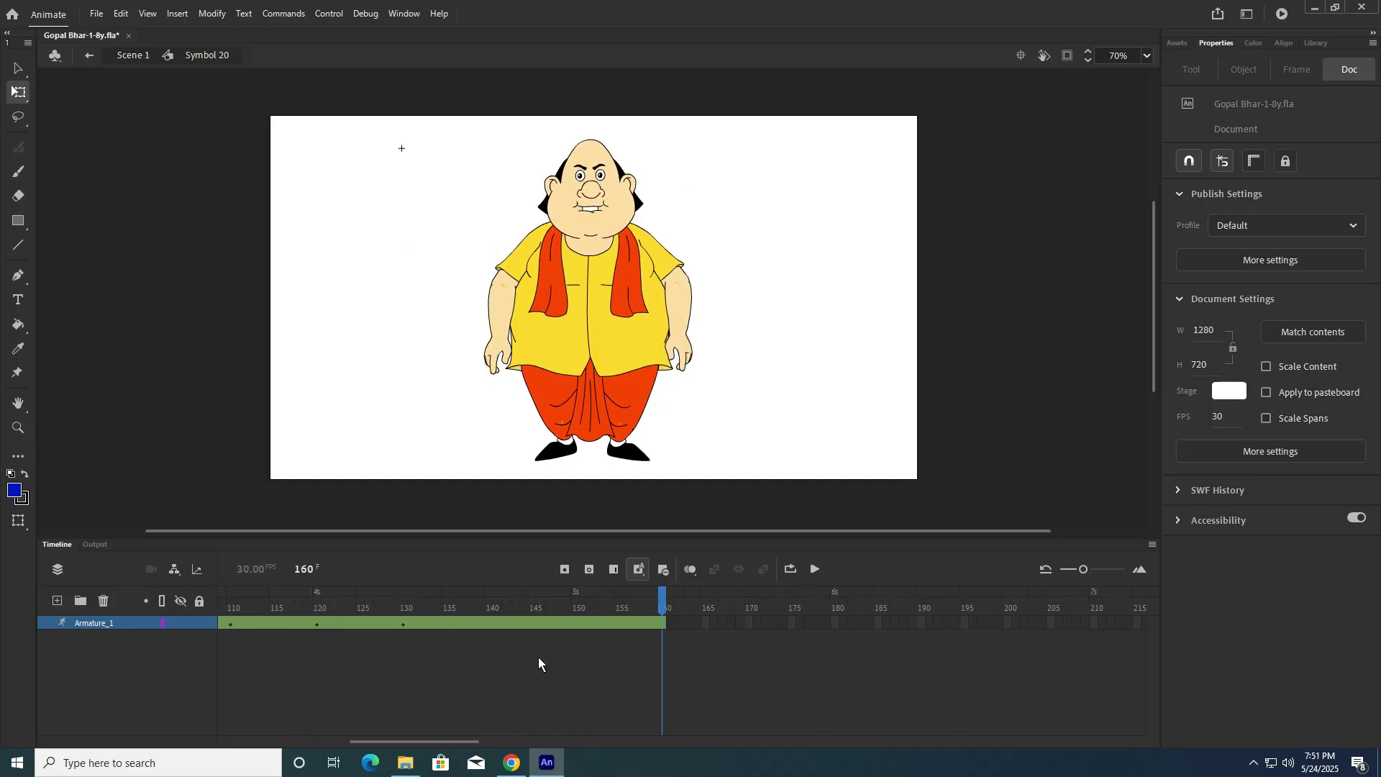
Step: Shorten the Armature_1 spans between keyframes 100, 110, 120 and 130 by removing the in-between frames 101–108, 112–118 and 123–129
{"action": "left_click_drag", "start_coordinate": [398, 742], "coordinate": [380, 741]}
{"action": "left_click_drag", "start_coordinate": [479, 625], "coordinate": [524, 628]}
{"action": "left_click", "coordinate": [662, 570]}
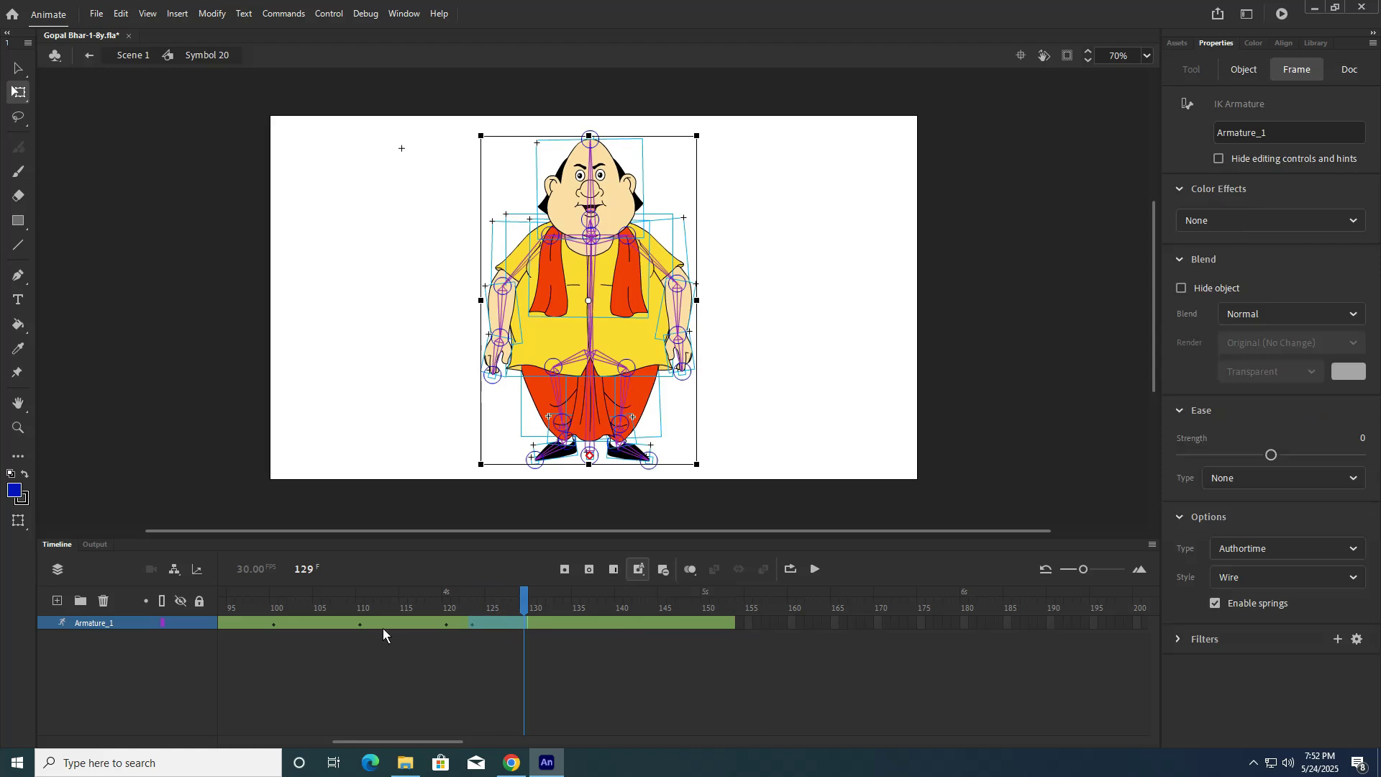
{"action": "left_click_drag", "start_coordinate": [374, 623], "coordinate": [432, 623]}
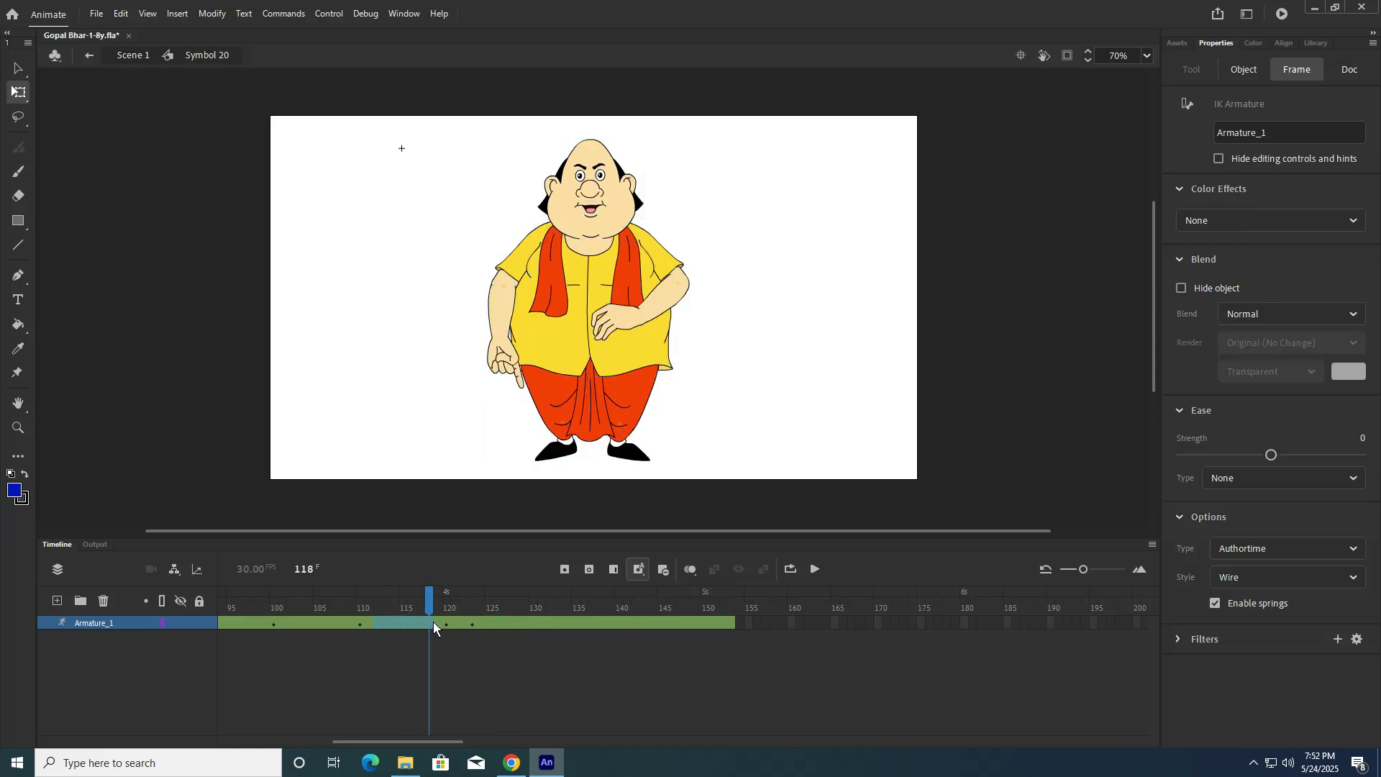
{"action": "left_click_drag", "start_coordinate": [441, 743], "coordinate": [387, 740]}
{"action": "left_click_drag", "start_coordinate": [653, 623], "coordinate": [714, 625]}
{"action": "left_click", "coordinate": [660, 572]}
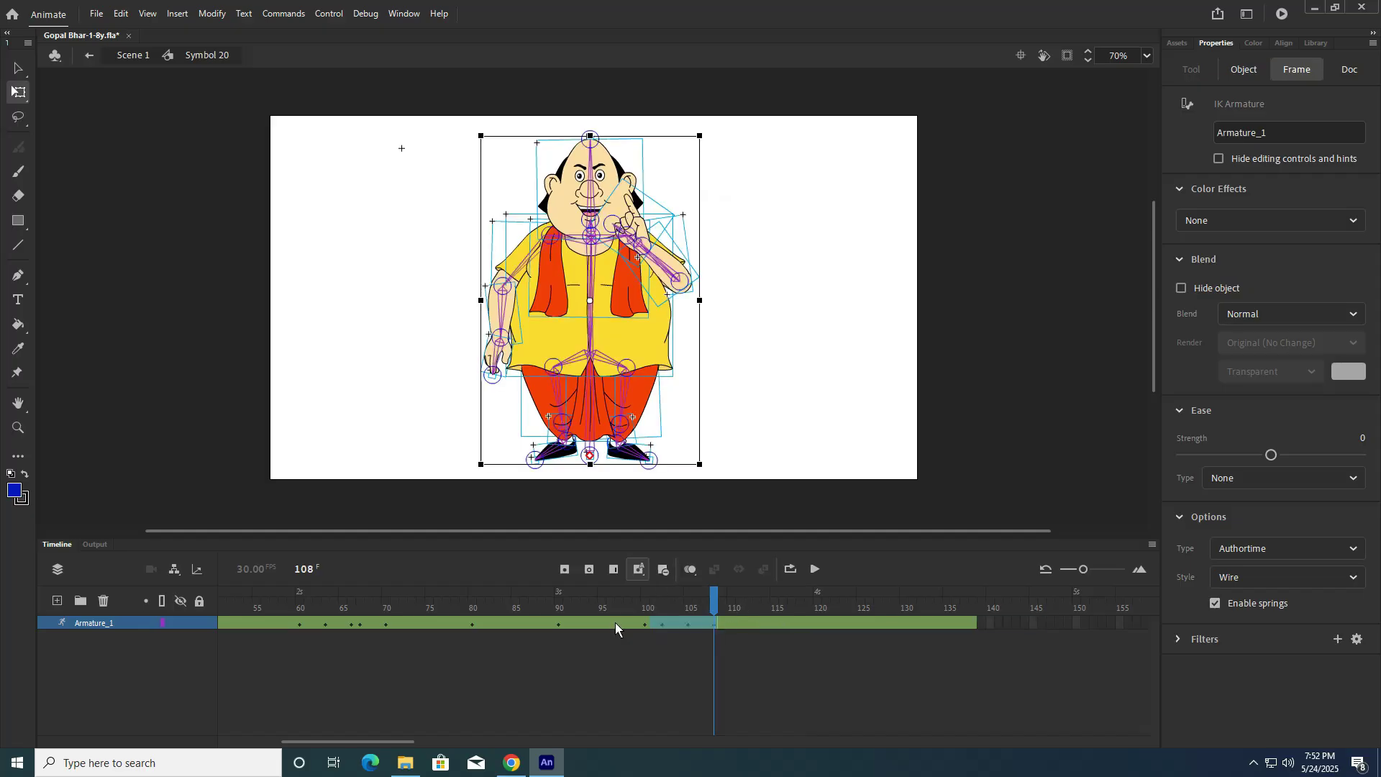
Step: Remove in-between frames from the Armature_1 spans between keyframes 90 and 100 and between keyframes 80 and 90
{"action": "left_click_drag", "start_coordinate": [577, 625], "coordinate": [632, 625]}
{"action": "left_click", "coordinate": [665, 571]}
{"action": "left_click_drag", "start_coordinate": [494, 625], "coordinate": [551, 626]}
{"action": "left_click", "coordinate": [660, 572]}
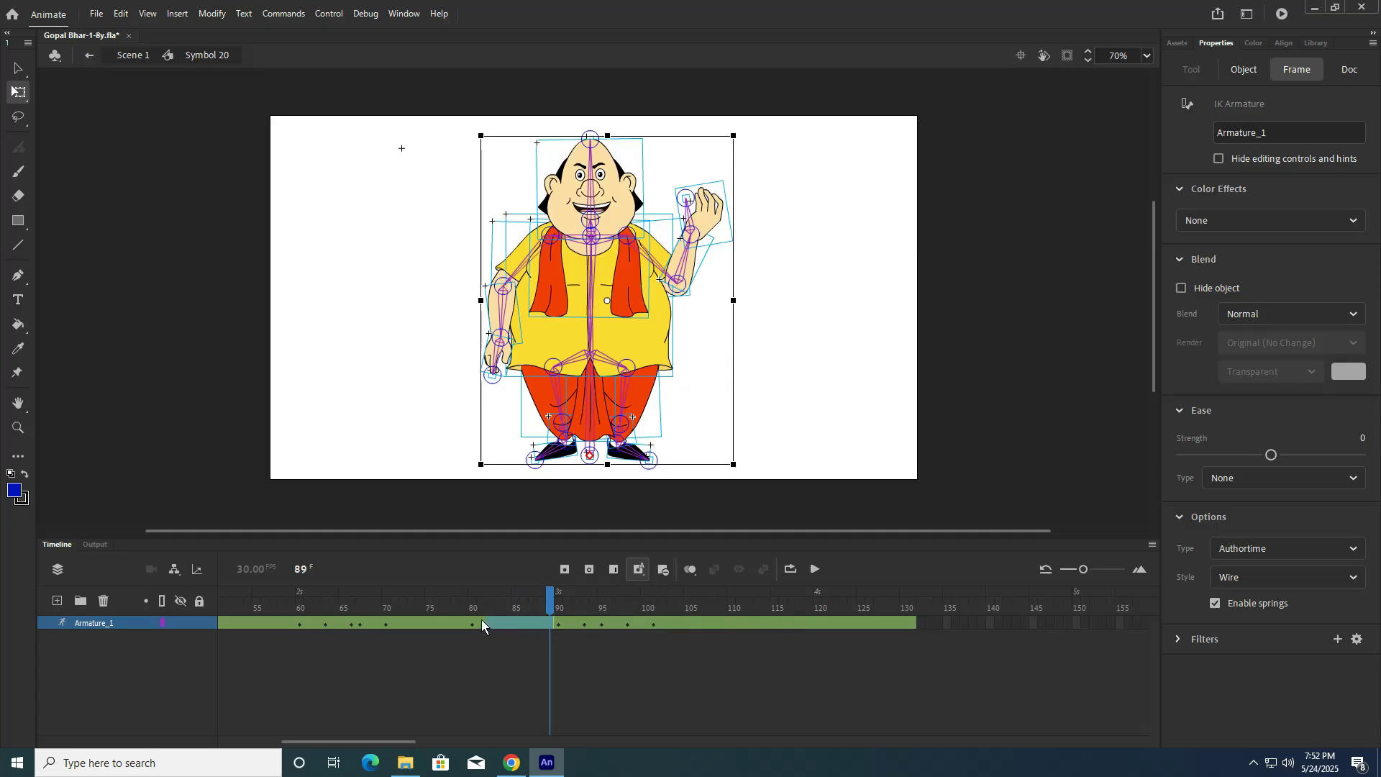
Step: Try to remove frames 74 to 78 from the Armature_1 span between keyframes 70 and 80
{"action": "left_click_drag", "start_coordinate": [424, 623], "coordinate": [463, 623]}
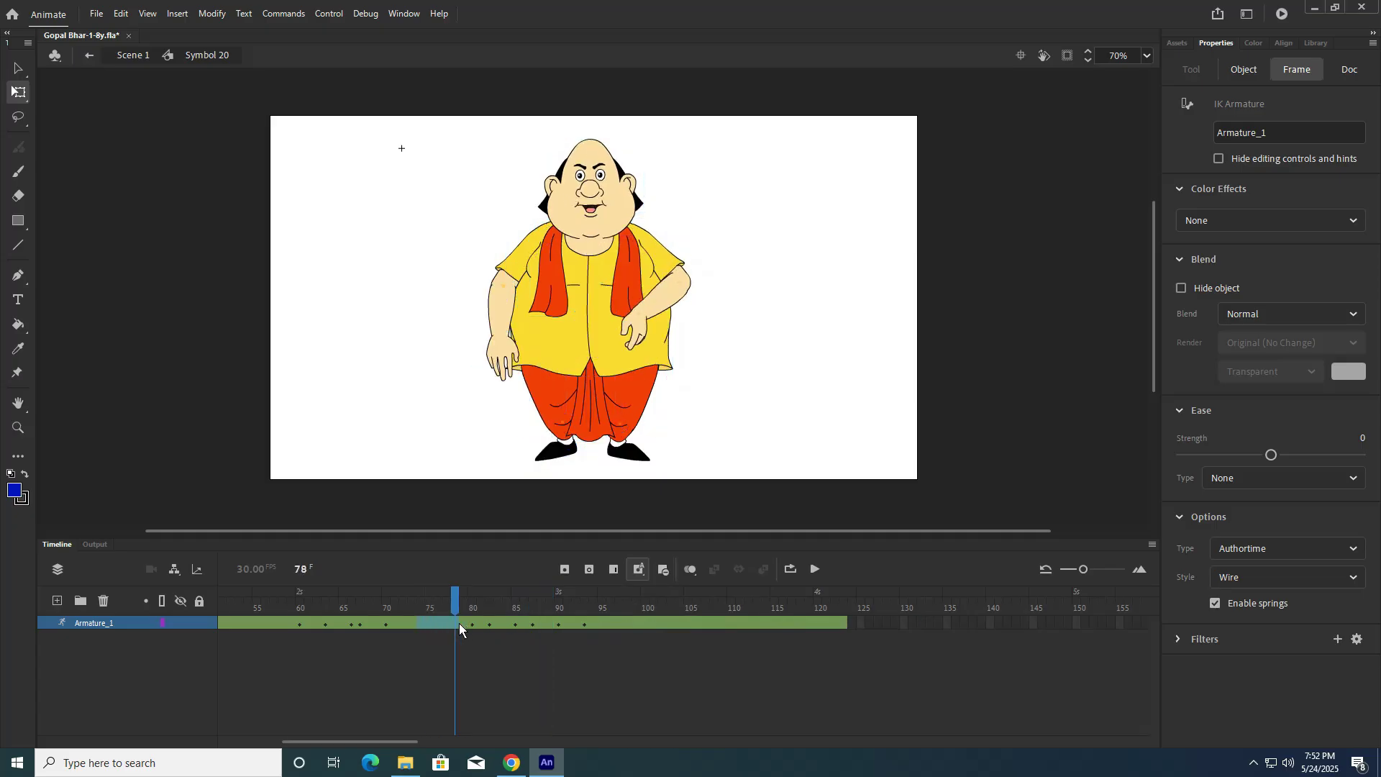
{"action": "left_click", "coordinate": [660, 572]}
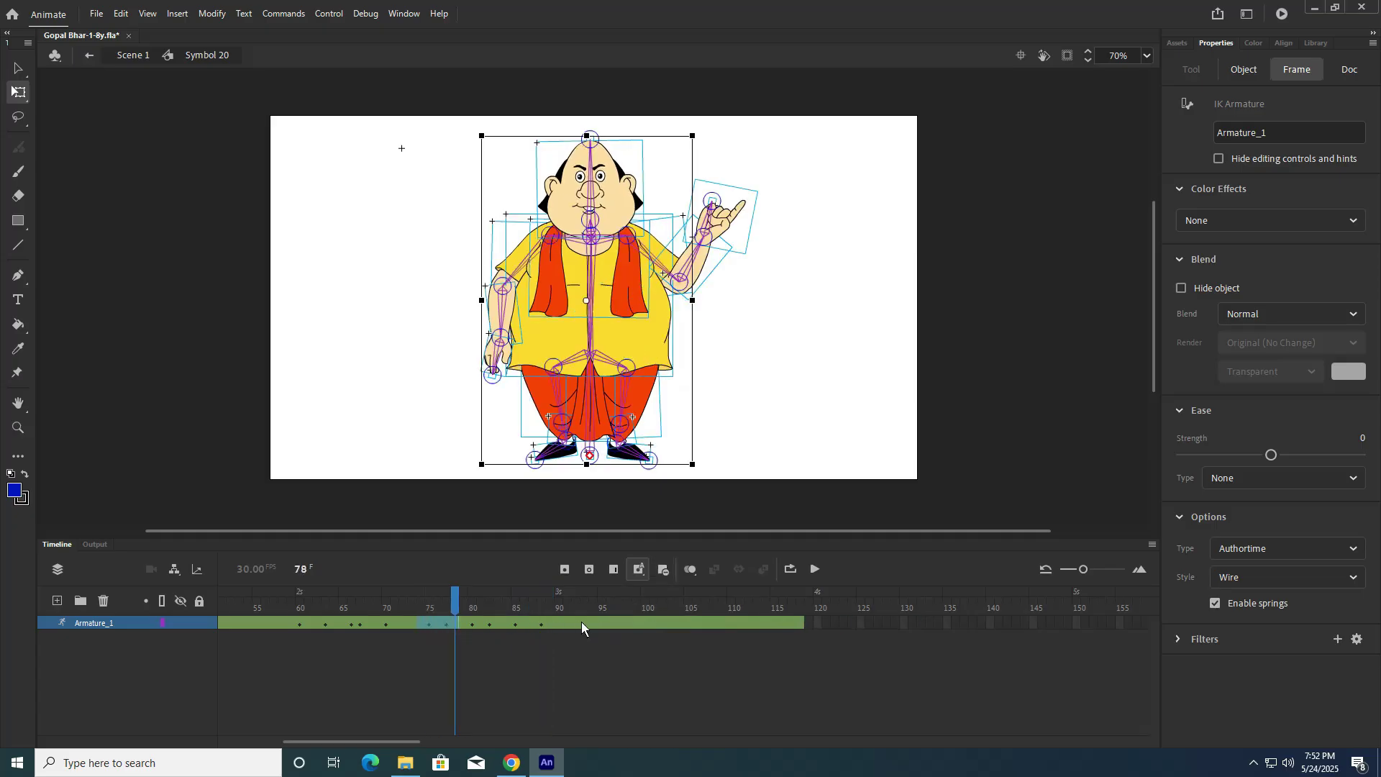
{"action": "key", "text": "ctrl+z"}
Step: Insert 13 frames after the Armature_1 keyframe at frame 82 to hold the raised pointing-hand pose until frame 98
{"action": "left_click", "coordinate": [453, 602]}
{"action": "left_click", "coordinate": [435, 621]}
{"action": "left_click", "coordinate": [453, 601]}
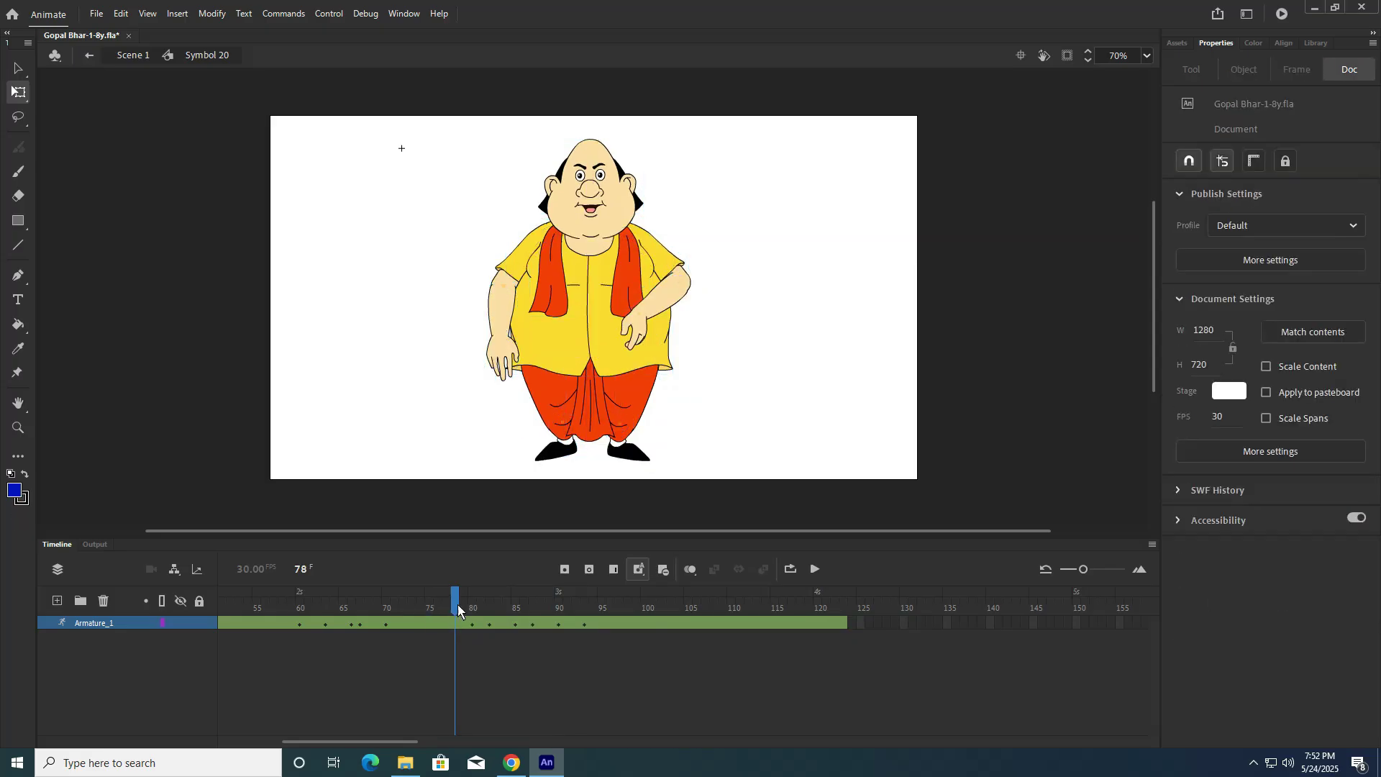
{"action": "left_click", "coordinate": [458, 609]}
{"action": "left_click_drag", "start_coordinate": [459, 602], "coordinate": [499, 628]}
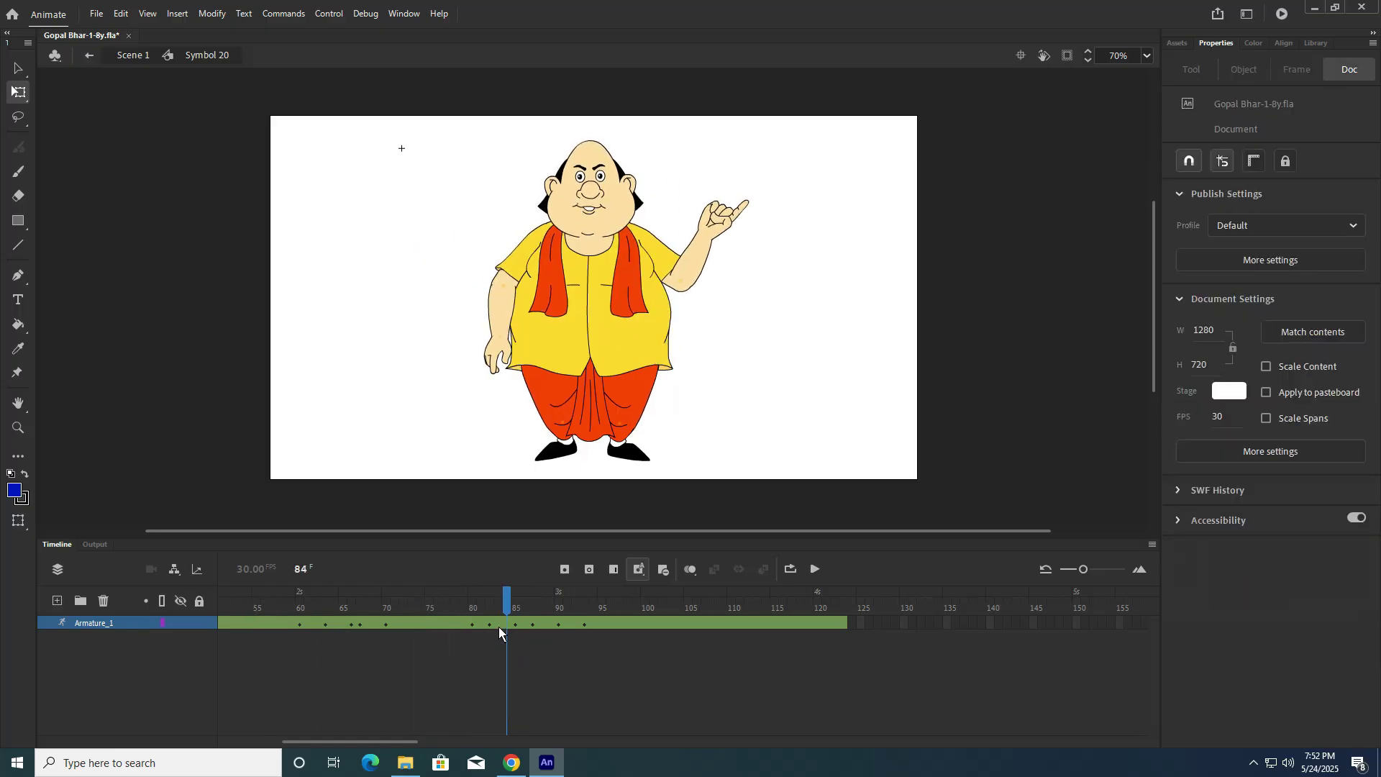
{"action": "left_click", "coordinate": [613, 570]}
{"action": "left_click", "coordinate": [615, 571]}
Step: Remove frames 74 to 78 from Armature_1 between keyframes 70 and 80, and save the file
{"action": "left_click_drag", "start_coordinate": [420, 623], "coordinate": [458, 623]}
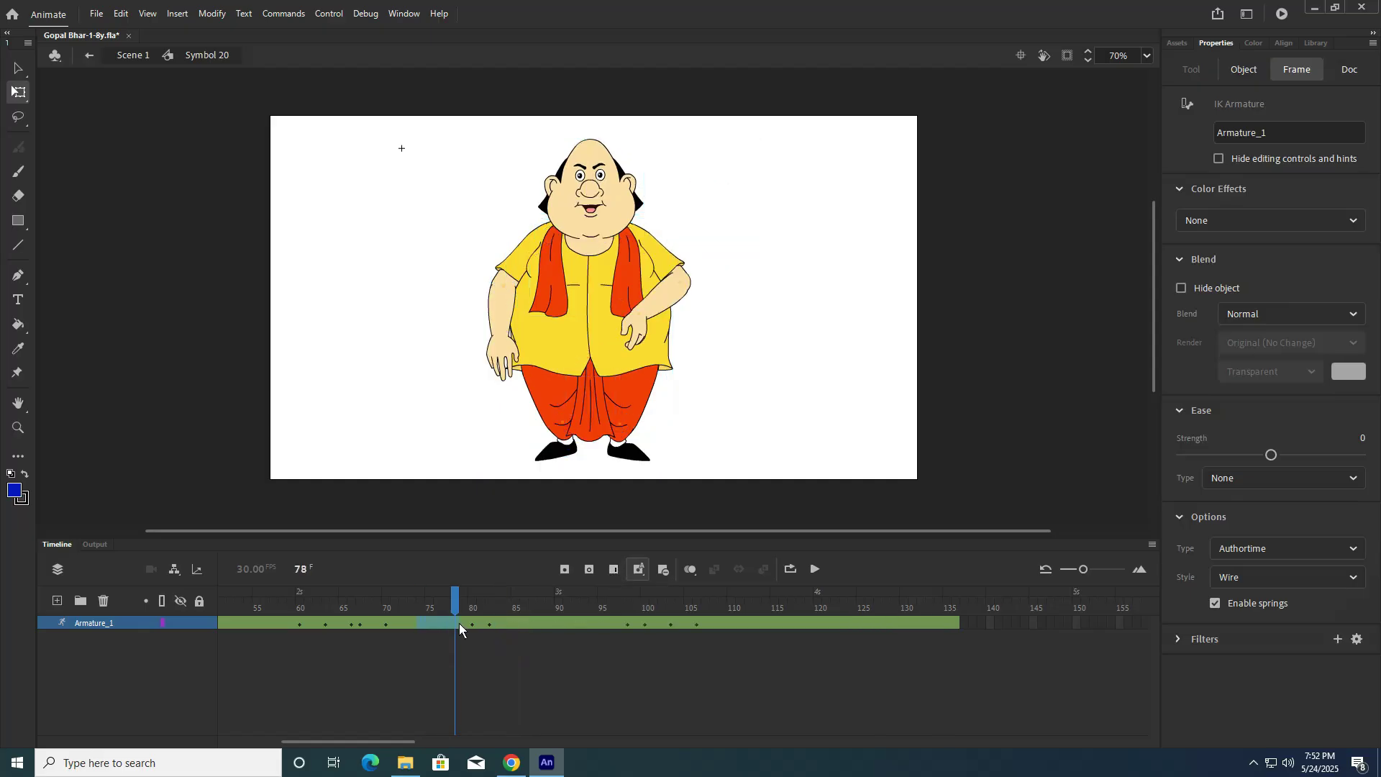
{"action": "left_click", "coordinate": [661, 570]}
{"action": "key", "text": "ctrl+s"}
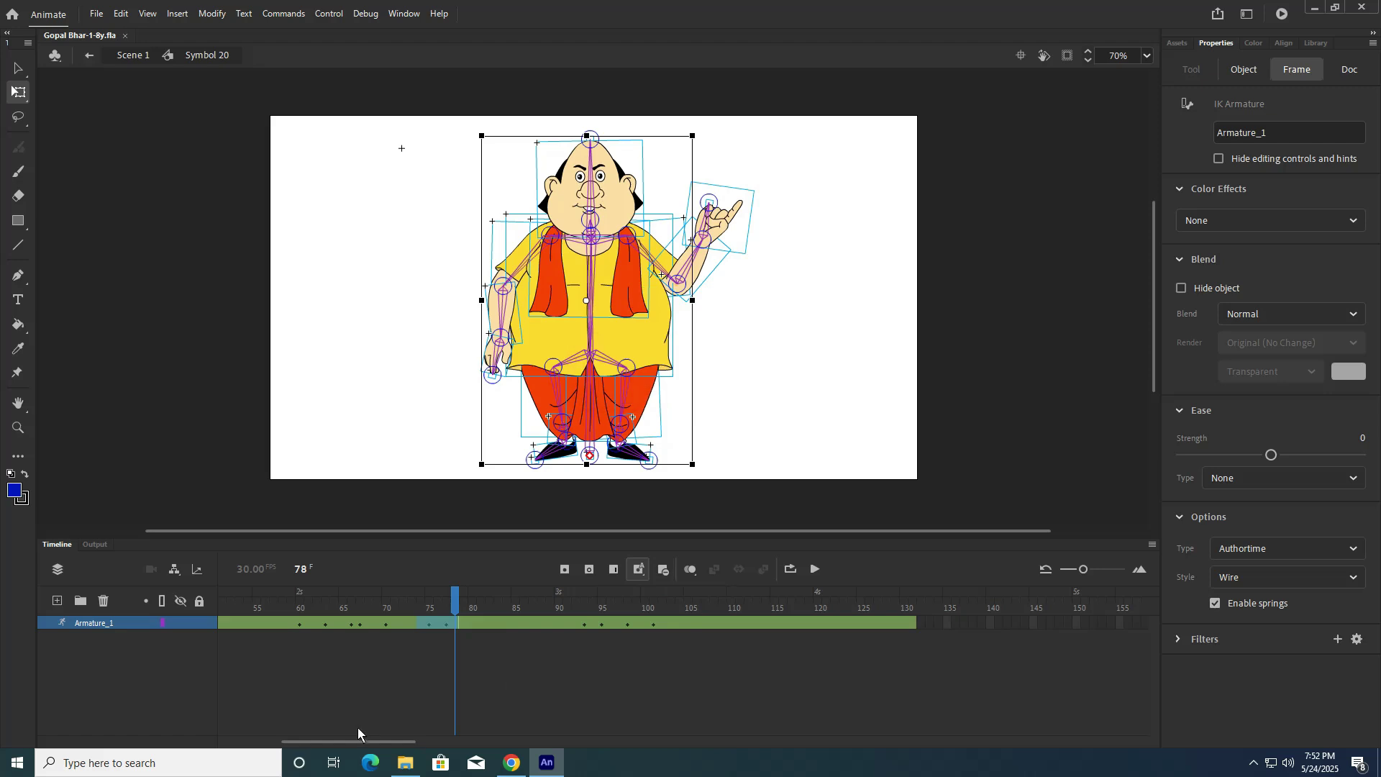
Step: Play the retimed animation from frame 1, with loop playback covering the timeline from frame 1
{"action": "left_click_drag", "start_coordinate": [357, 741], "coordinate": [294, 741]}
{"action": "left_click", "coordinate": [227, 601]}
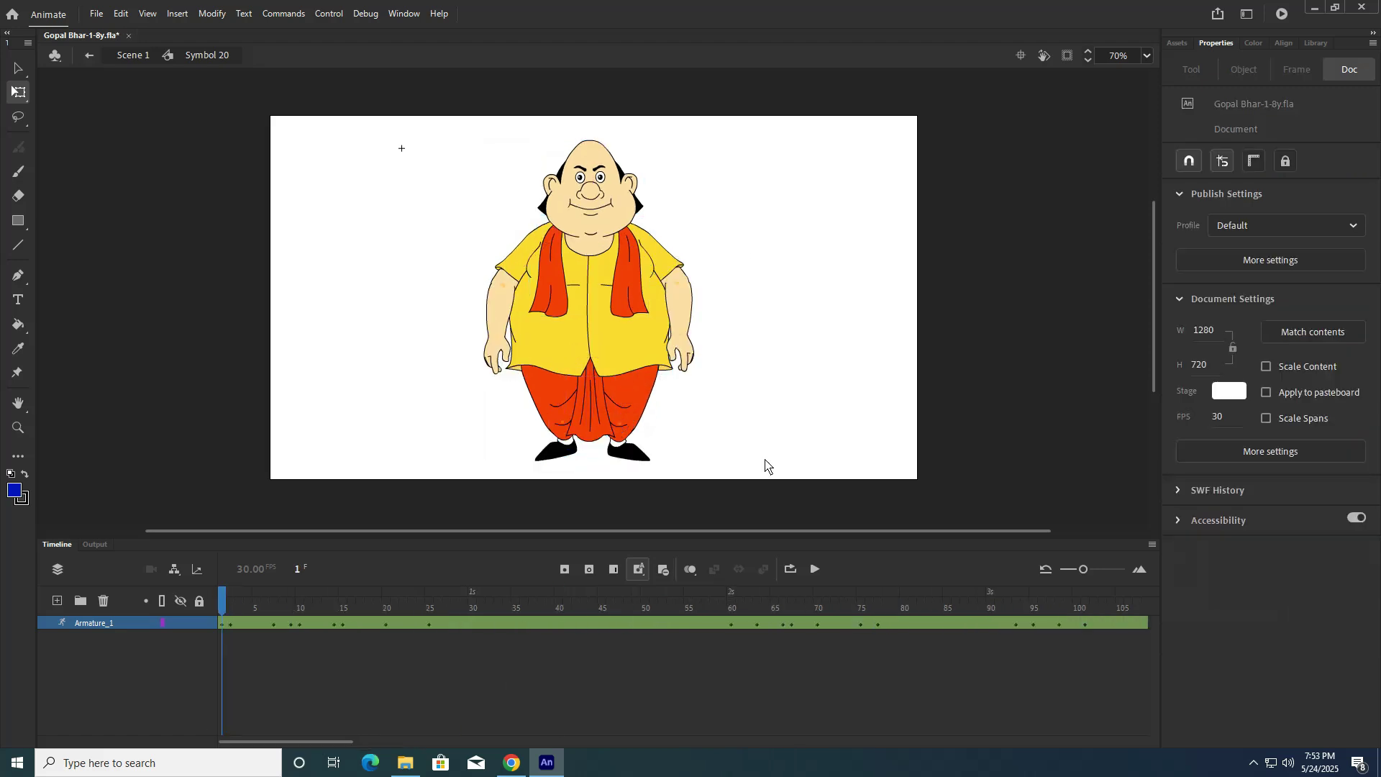
{"action": "left_click", "coordinate": [817, 570]}
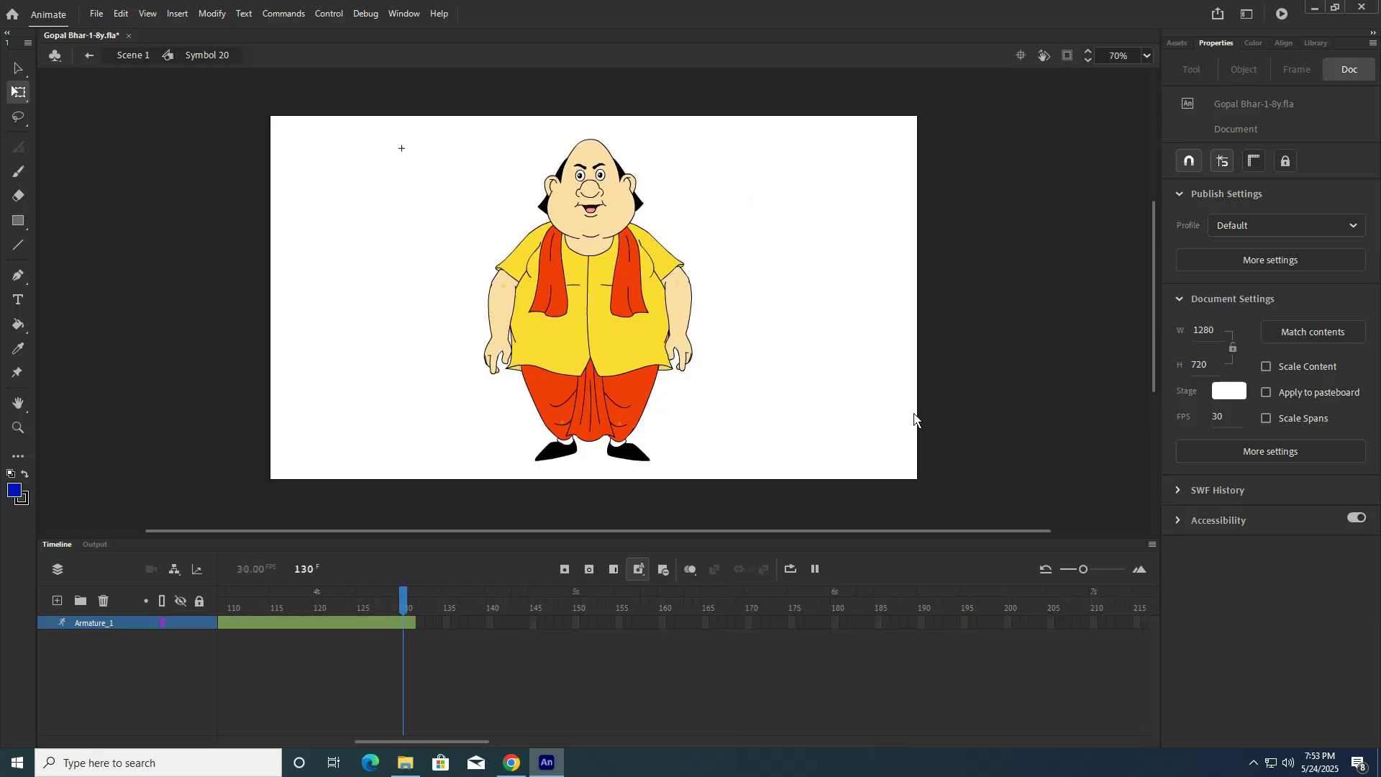
{"action": "left_click", "coordinate": [789, 572]}
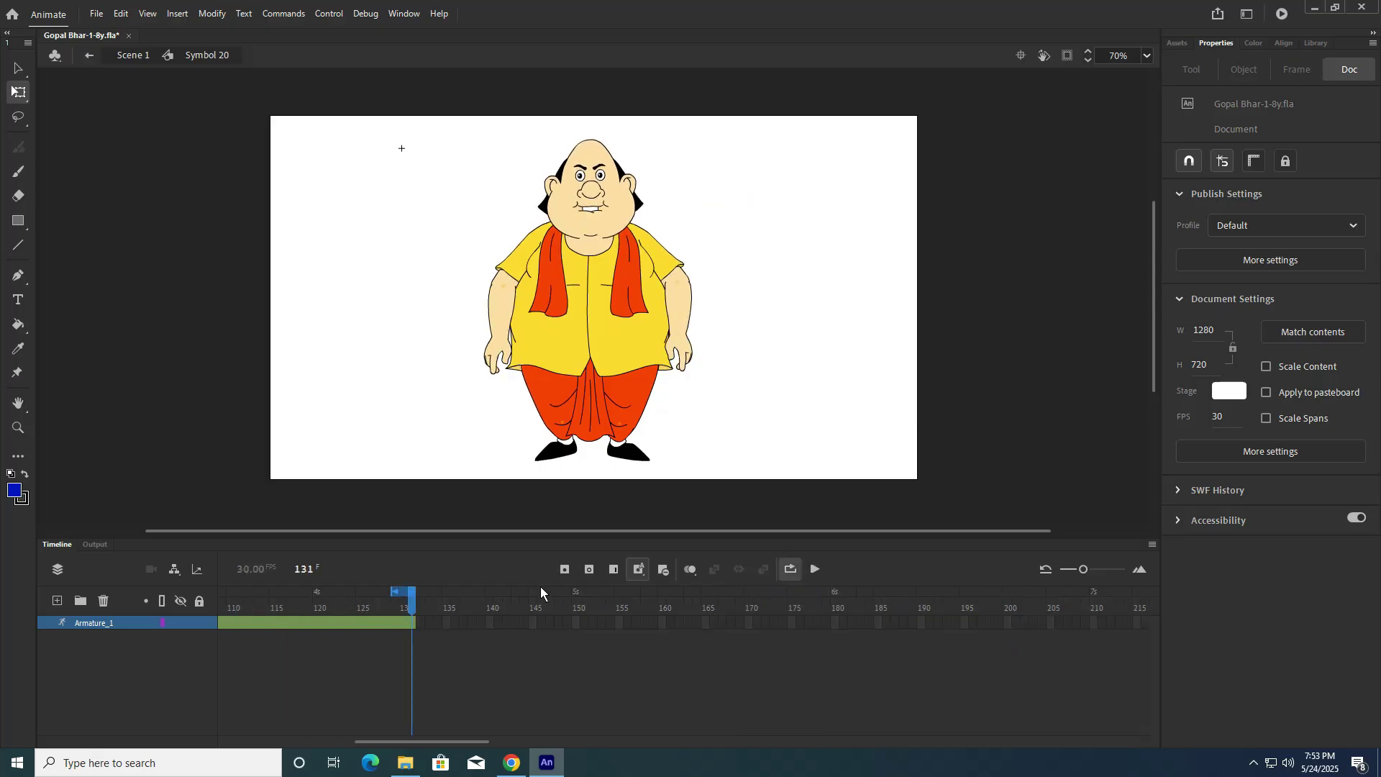
{"action": "left_click_drag", "start_coordinate": [396, 601], "coordinate": [90, 599]}
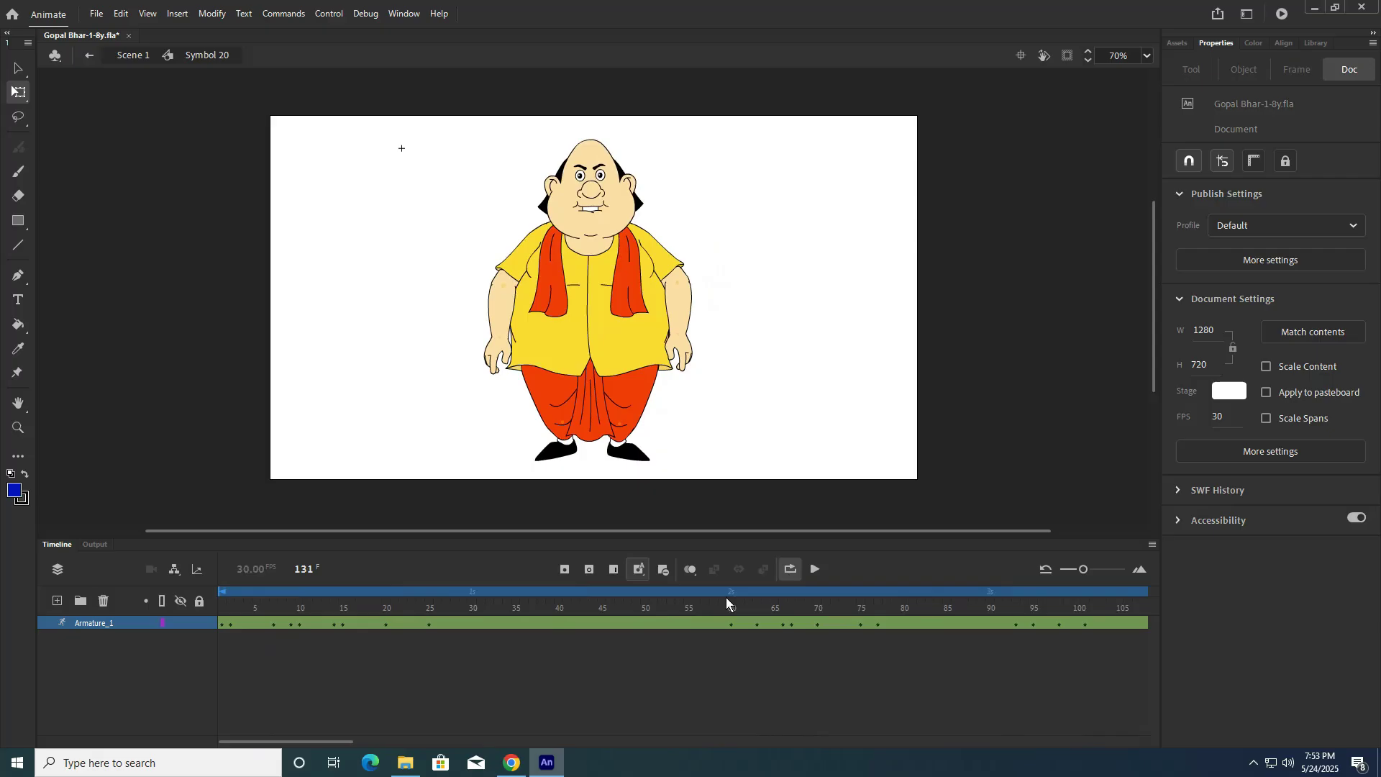
{"action": "left_click", "coordinate": [815, 569]}
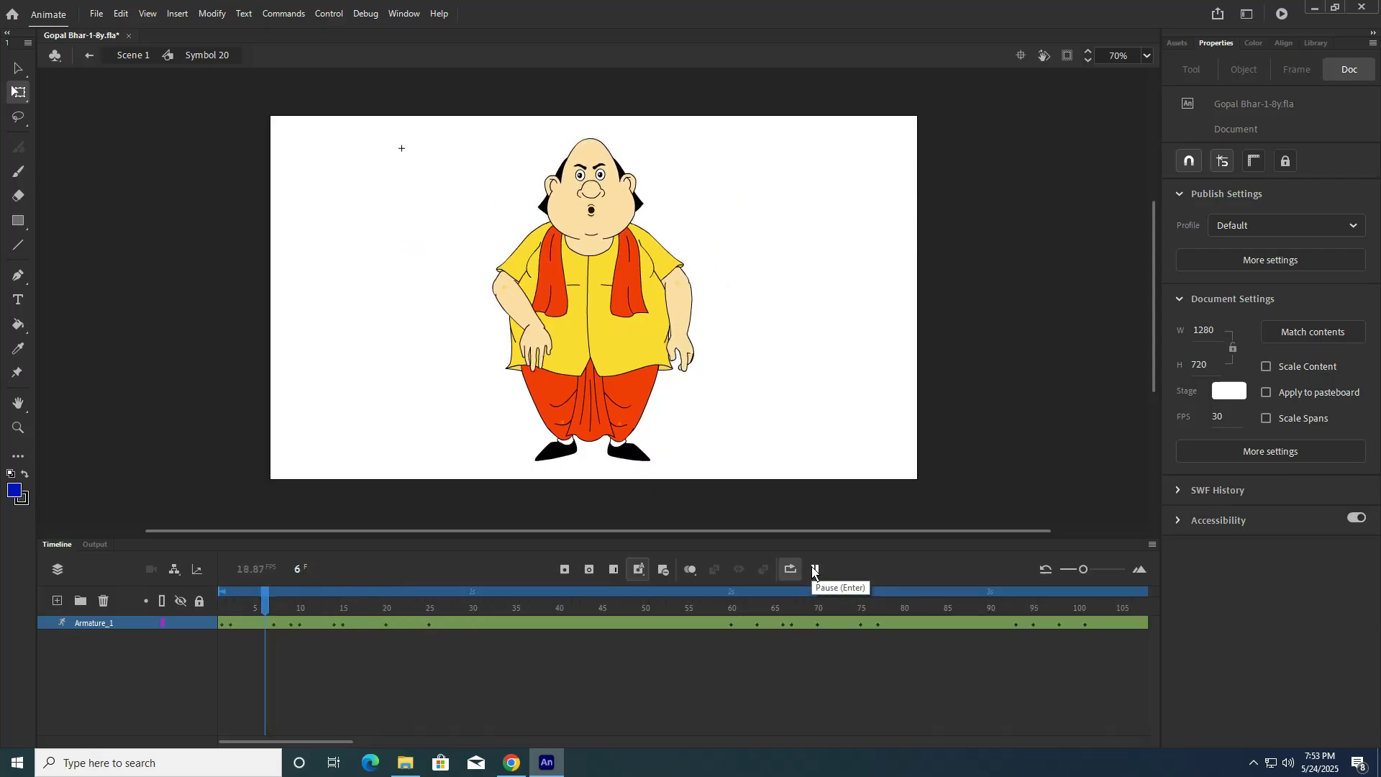
{"action": "left_click", "coordinate": [815, 570]}
Step: Open the head symbol from the armature keyframe at frame 101 and insert a keyframe on its Layer_1 at frame 101
{"action": "left_click_drag", "start_coordinate": [301, 745], "coordinate": [398, 745]}
{"action": "left_click", "coordinate": [411, 623]}
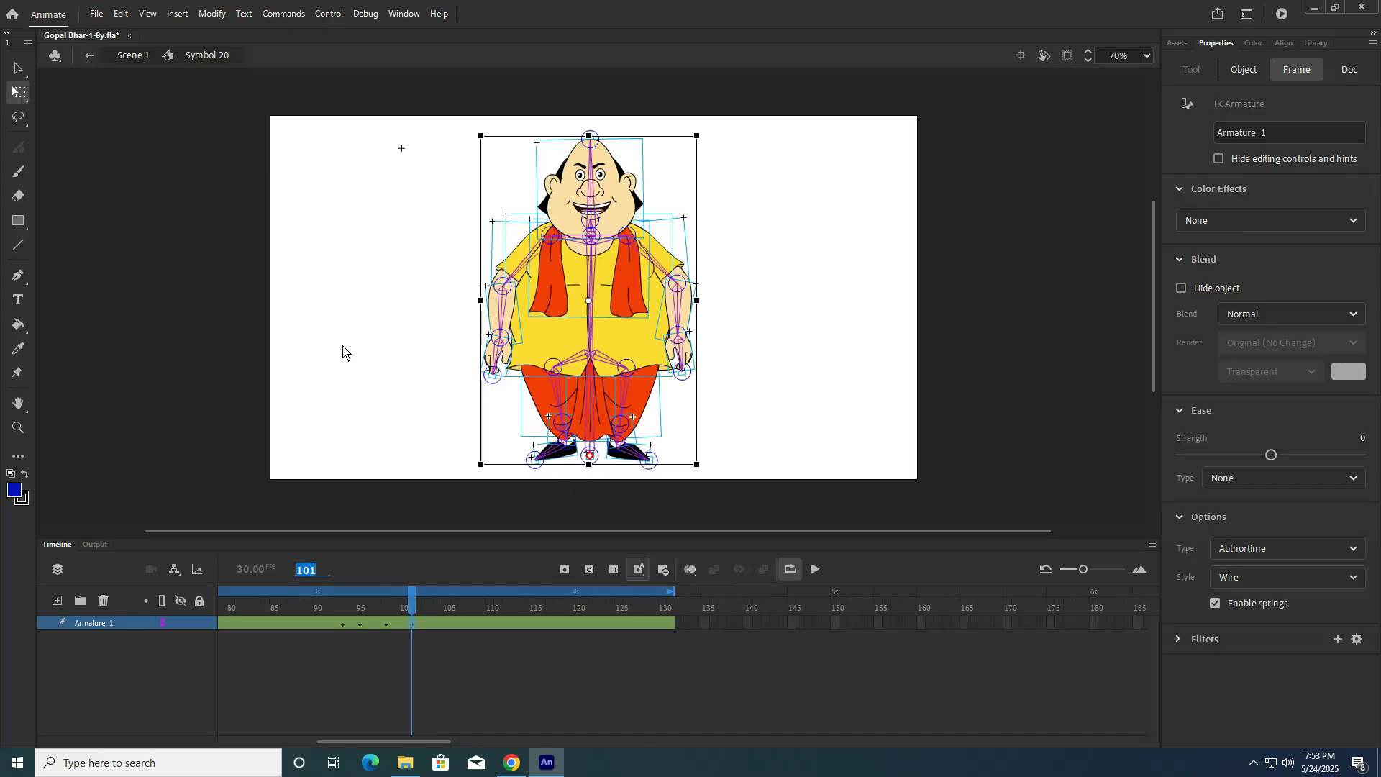
{"action": "left_click", "coordinate": [469, 356]}
{"action": "double_click", "coordinate": [575, 229]}
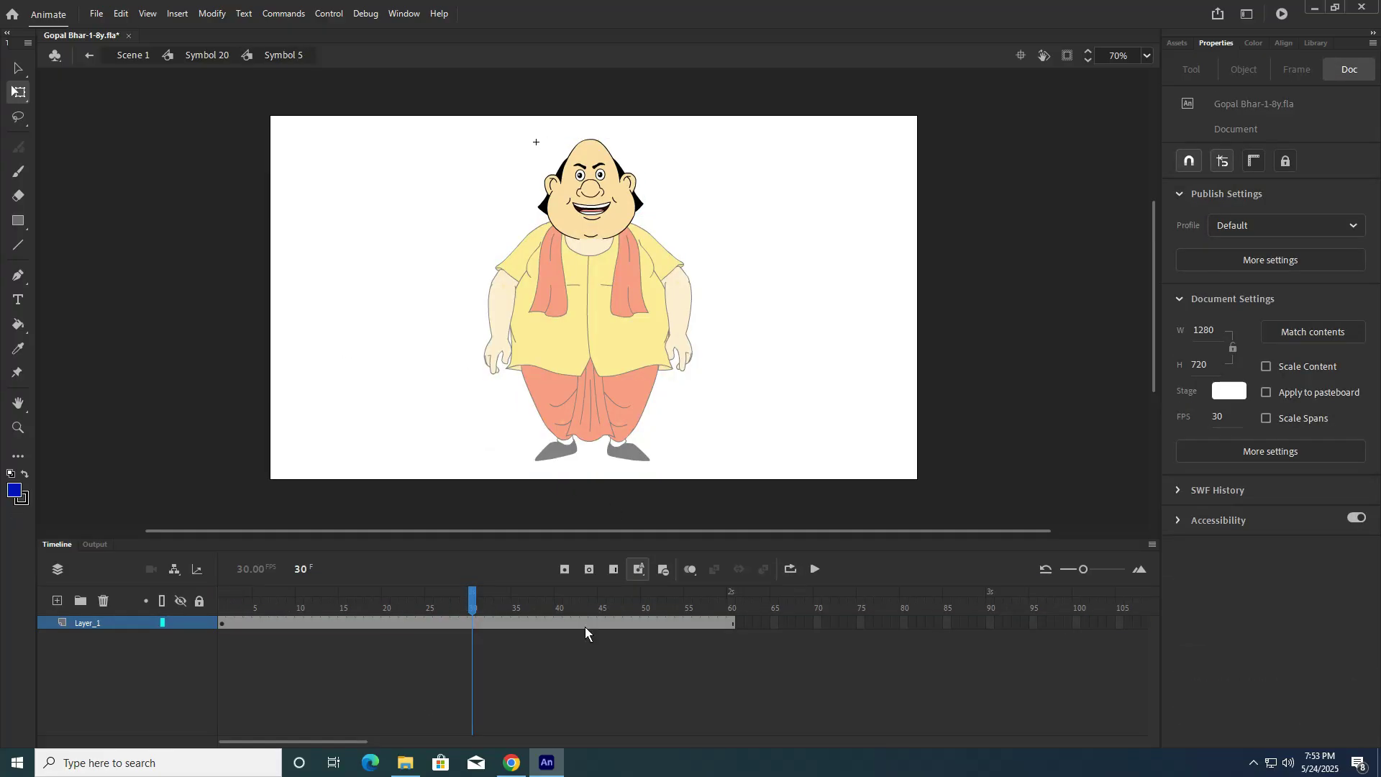
{"action": "left_click_drag", "start_coordinate": [331, 741], "coordinate": [441, 730]}
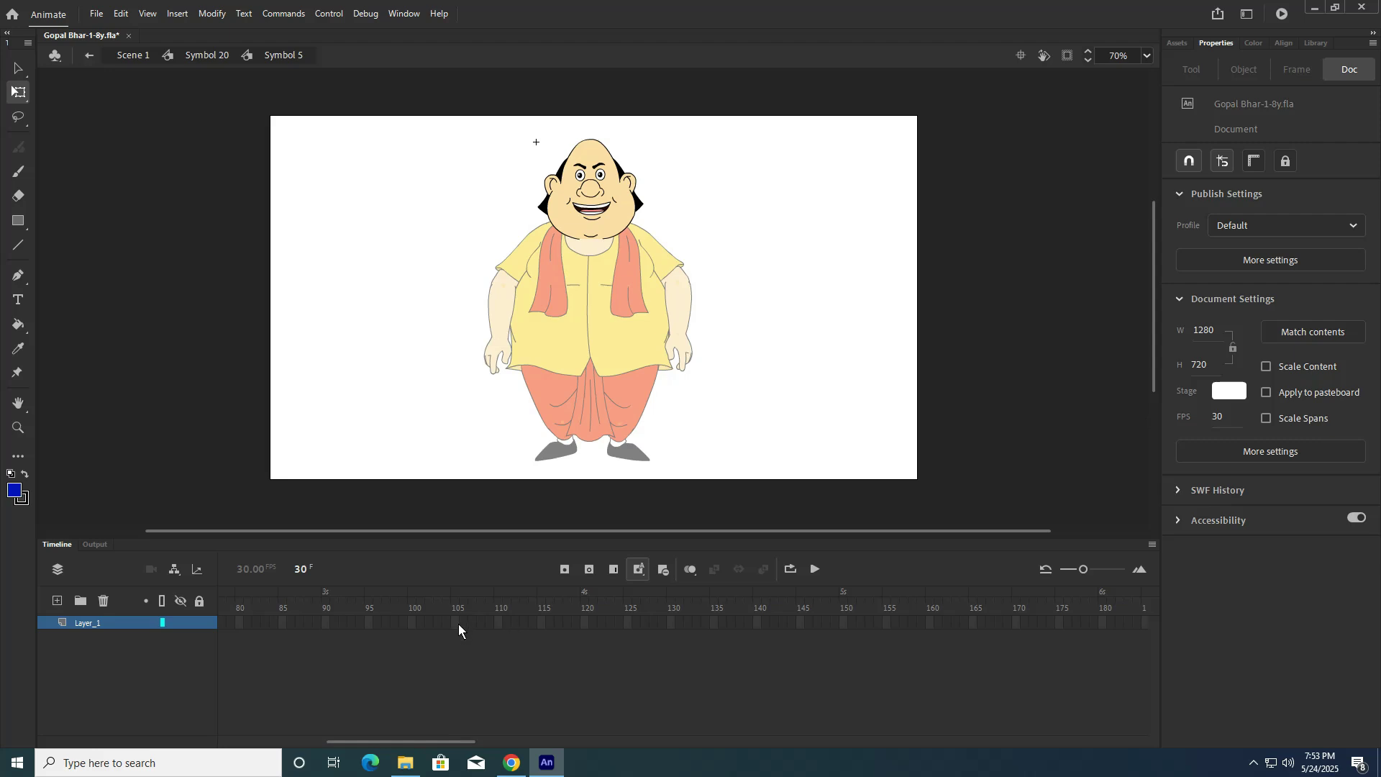
{"action": "left_click", "coordinate": [420, 623]}
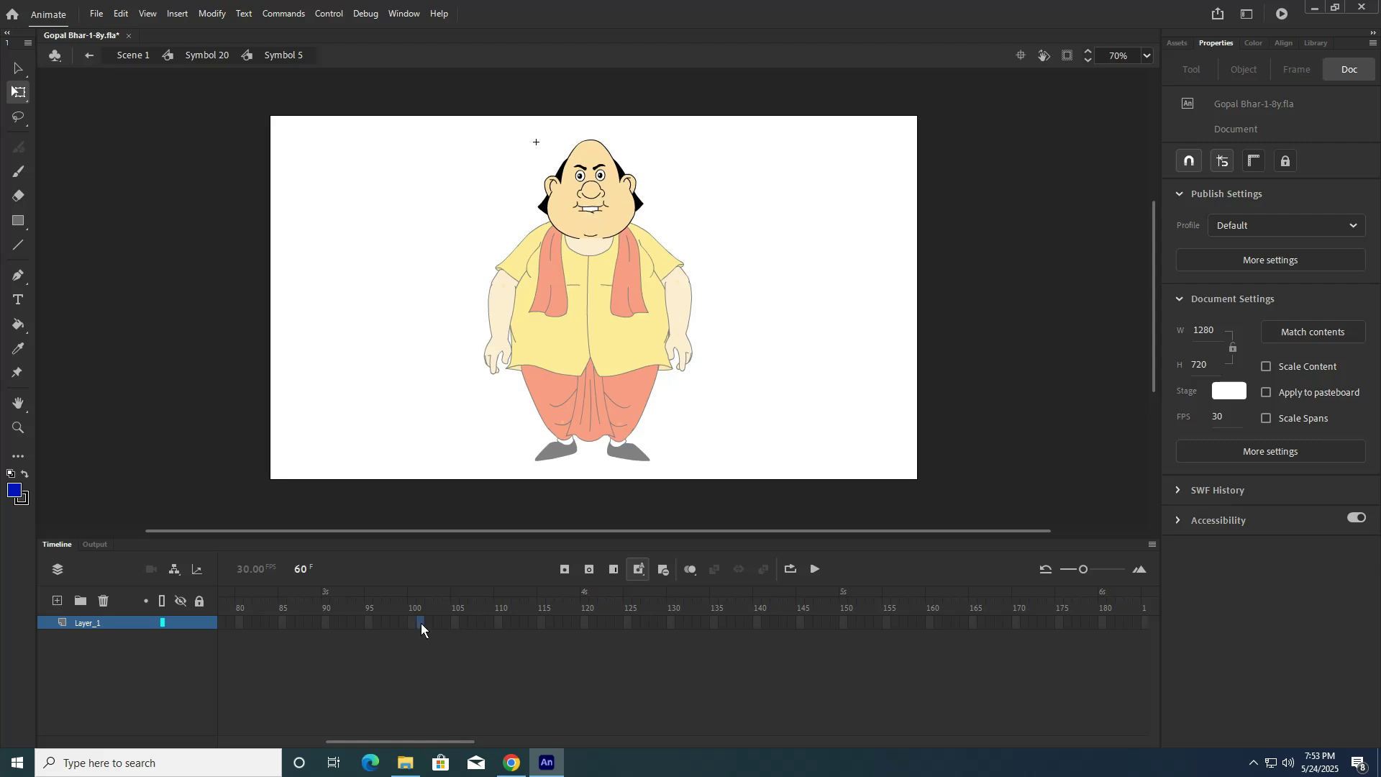
{"action": "left_click", "coordinate": [566, 571]}
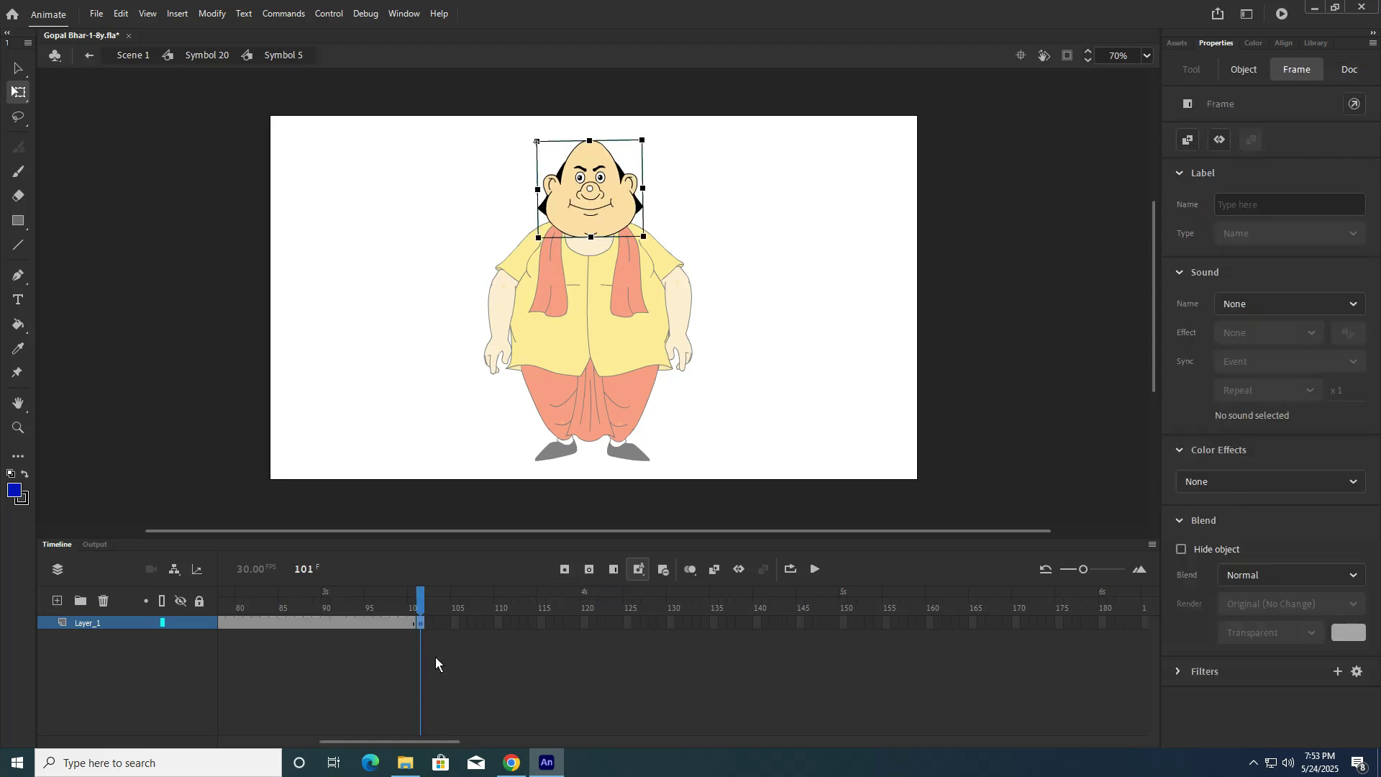
Step: Set the head graphic's looping to single frame at keyframe 101 and return to Symbol 20
{"action": "left_click", "coordinate": [784, 309]}
{"action": "left_click", "coordinate": [590, 210]}
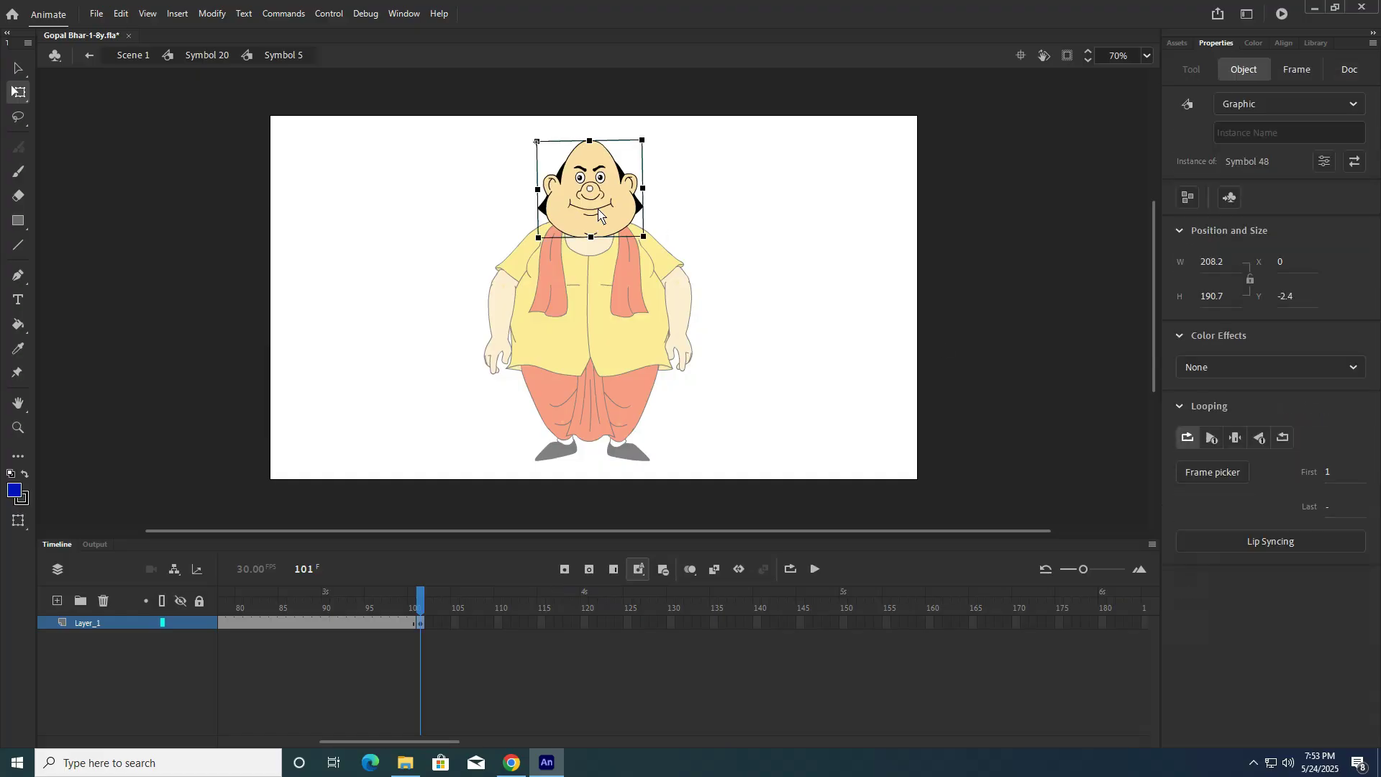
{"action": "left_click", "coordinate": [1236, 439]}
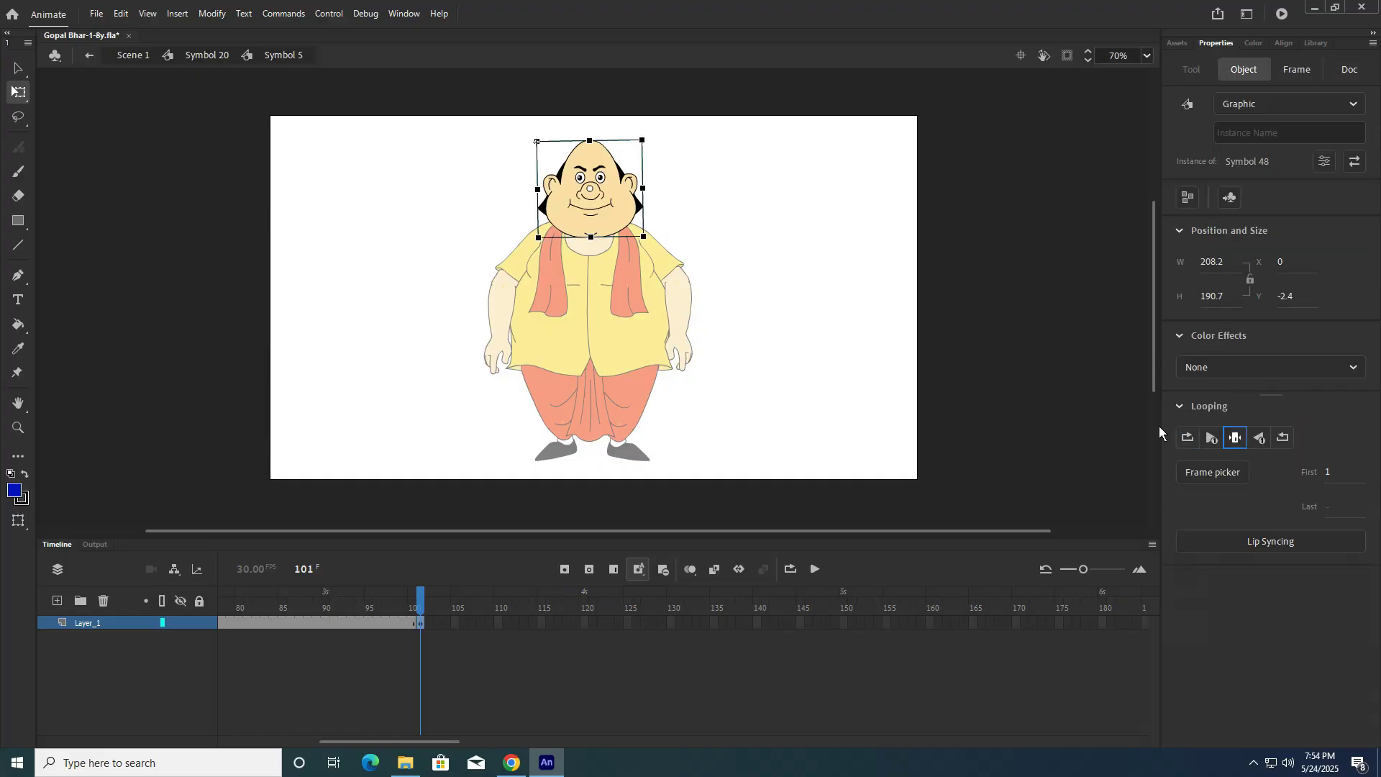
{"action": "left_click", "coordinate": [860, 369]}
{"action": "left_click_drag", "start_coordinate": [411, 738], "coordinate": [447, 740]}
{"action": "double_click", "coordinate": [760, 338]}
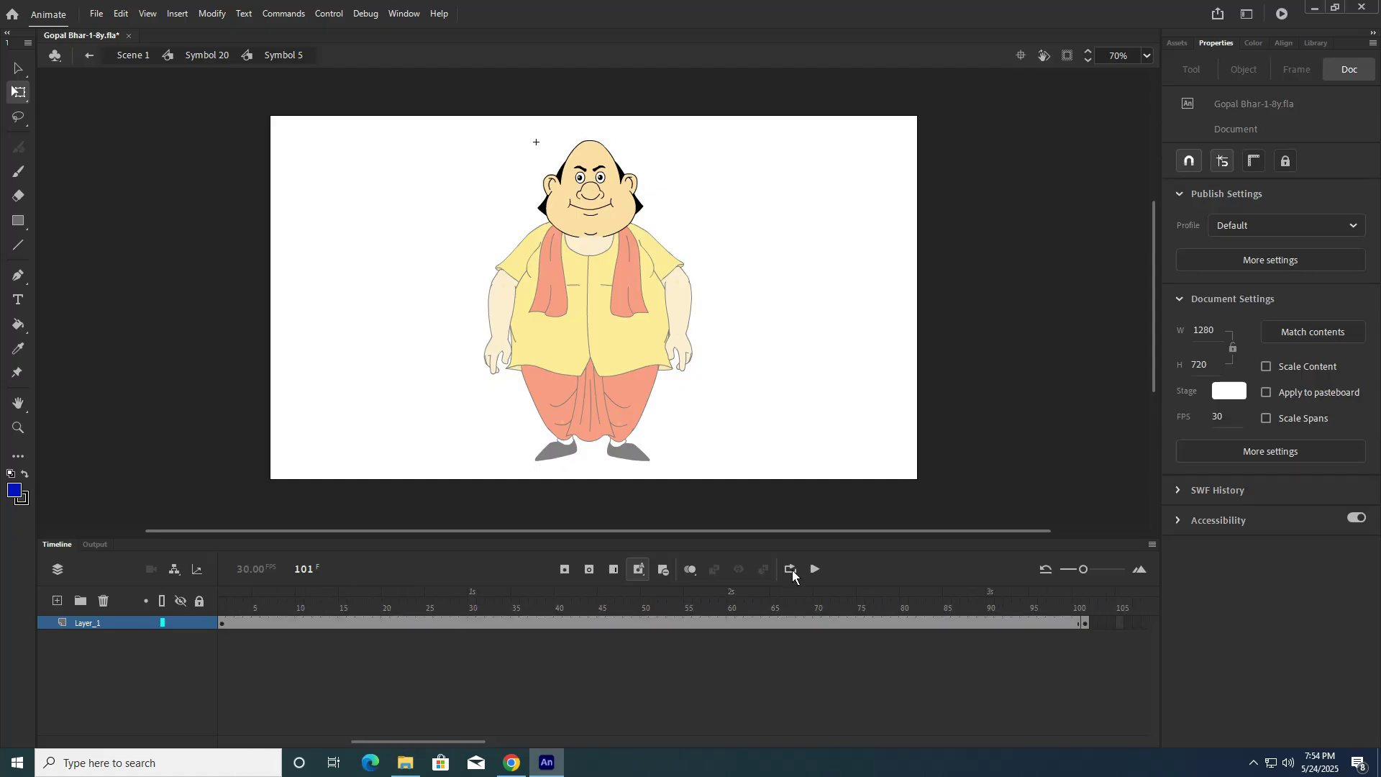
Step: Extend the Armature_1 layer to frame 150
{"action": "left_click_drag", "start_coordinate": [352, 740], "coordinate": [444, 740]}
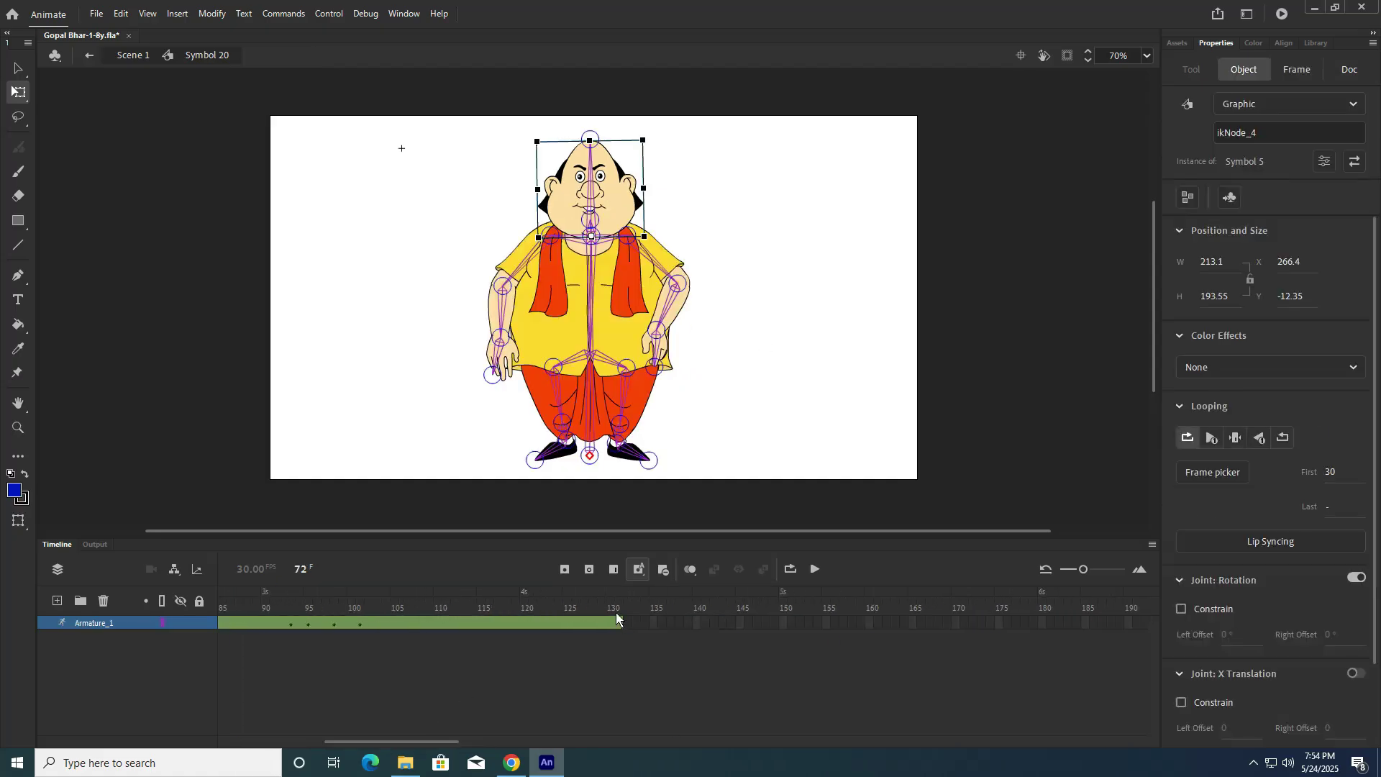
{"action": "left_click", "coordinate": [783, 621]}
{"action": "key", "text": "F5"}
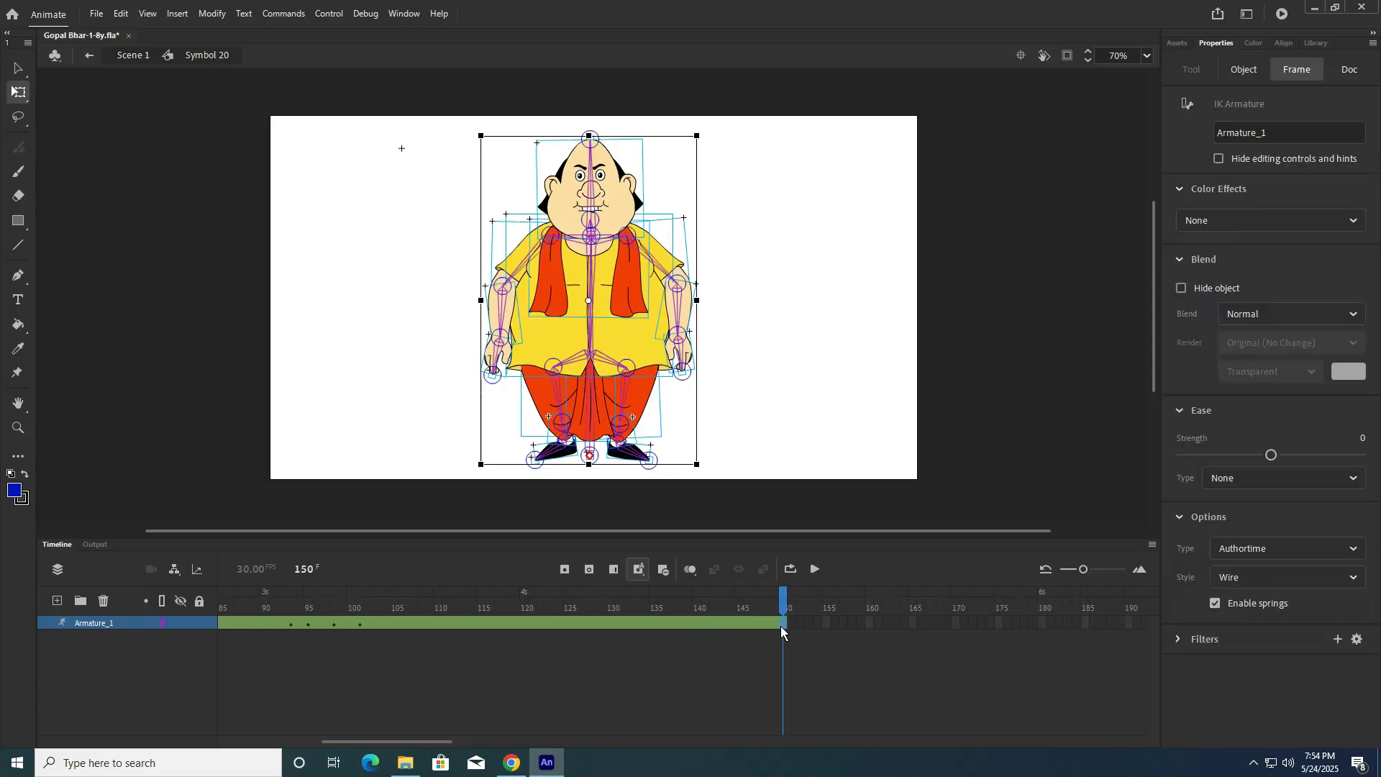
Step: Extend Layer_1 inside the head symbol to frame 150, save the file, and return to Symbol 20
{"action": "double_click", "coordinate": [606, 210]}
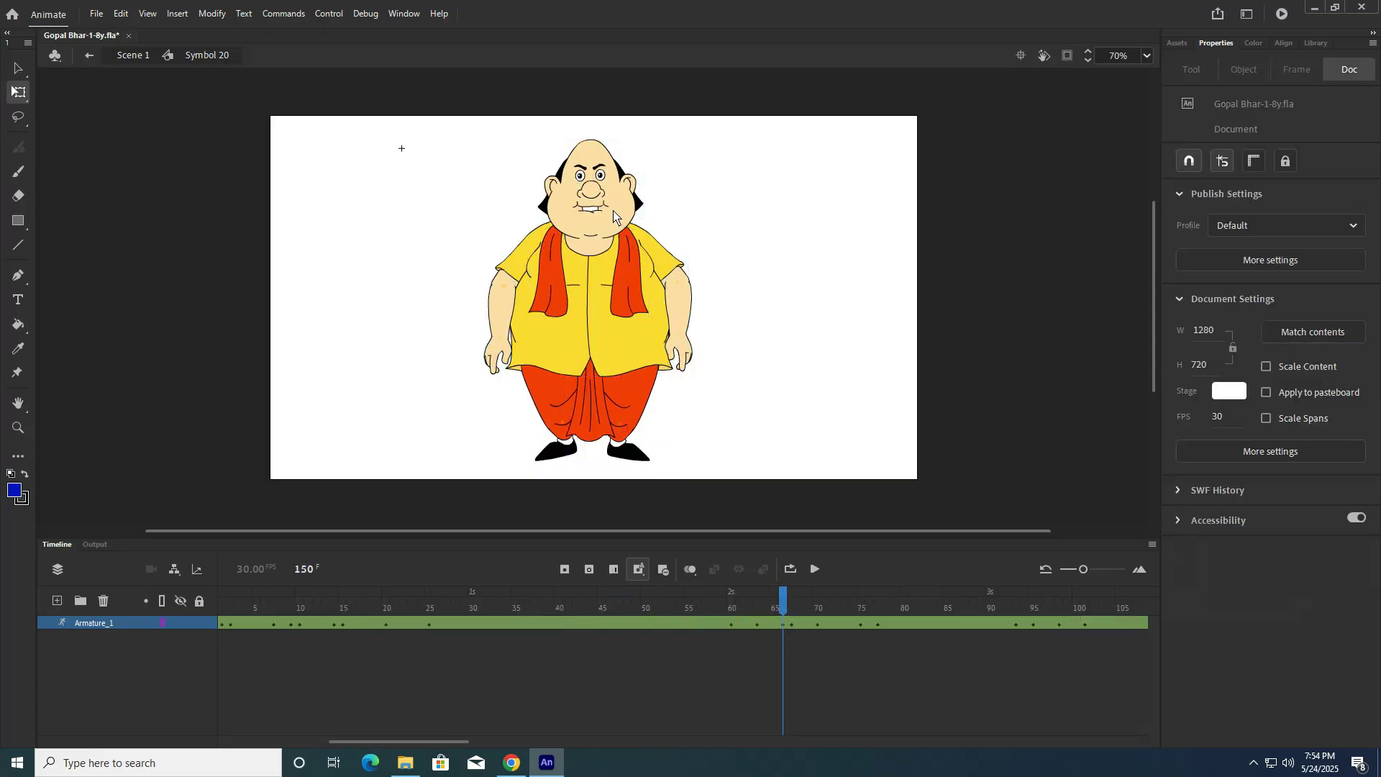
{"action": "left_click", "coordinate": [869, 623]}
{"action": "left_click_drag", "start_coordinate": [330, 748], "coordinate": [456, 748]}
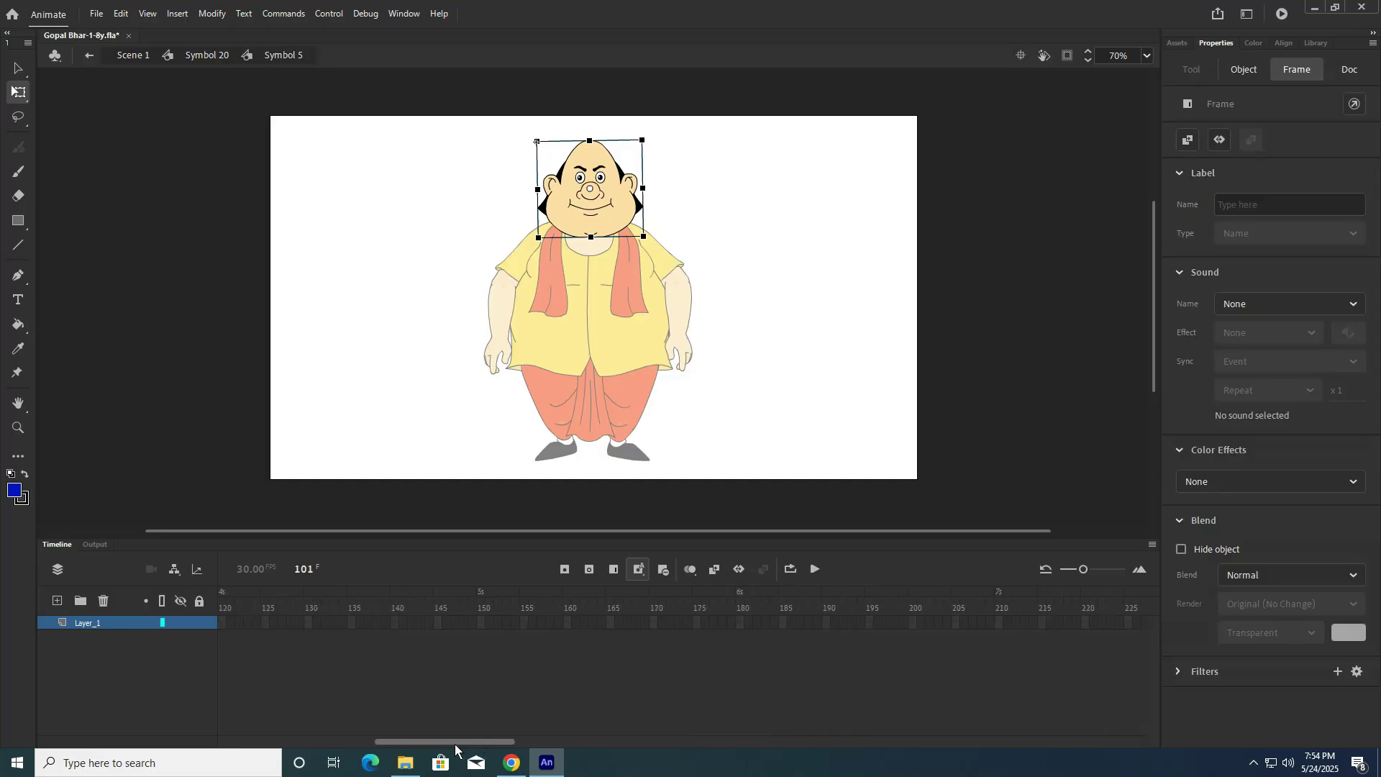
{"action": "left_click", "coordinate": [477, 623]}
{"action": "key", "text": "F5"}
{"action": "key", "text": "ctrl+s"}
{"action": "scroll", "coordinate": [744, 365], "scroll_direction": "down", "scroll_amount": 2}
{"action": "double_click", "coordinate": [852, 347]}
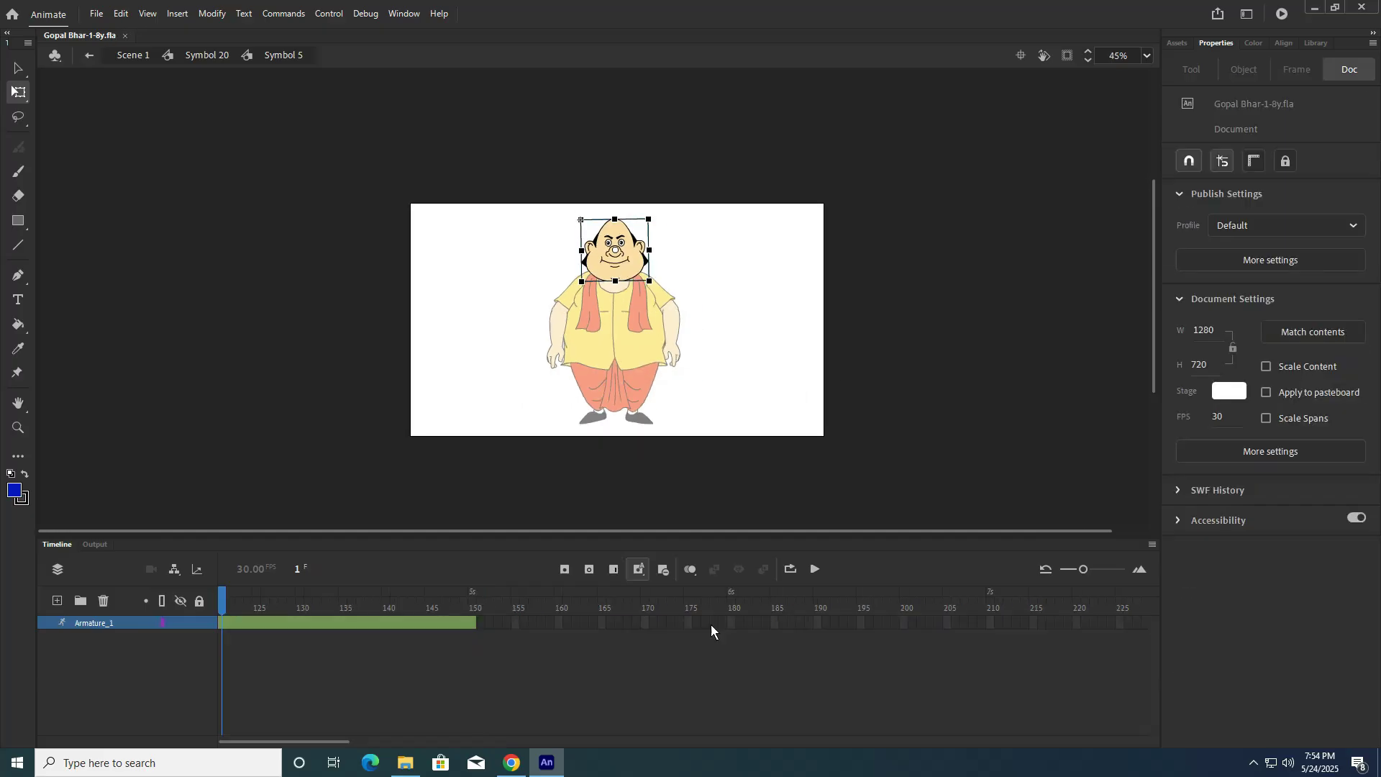
Step: Enlarge the stage area by shrinking the timeline and play the animation with loop playback on
{"action": "left_click_drag", "start_coordinate": [376, 741], "coordinate": [308, 740]}
{"action": "left_click", "coordinate": [794, 575]}
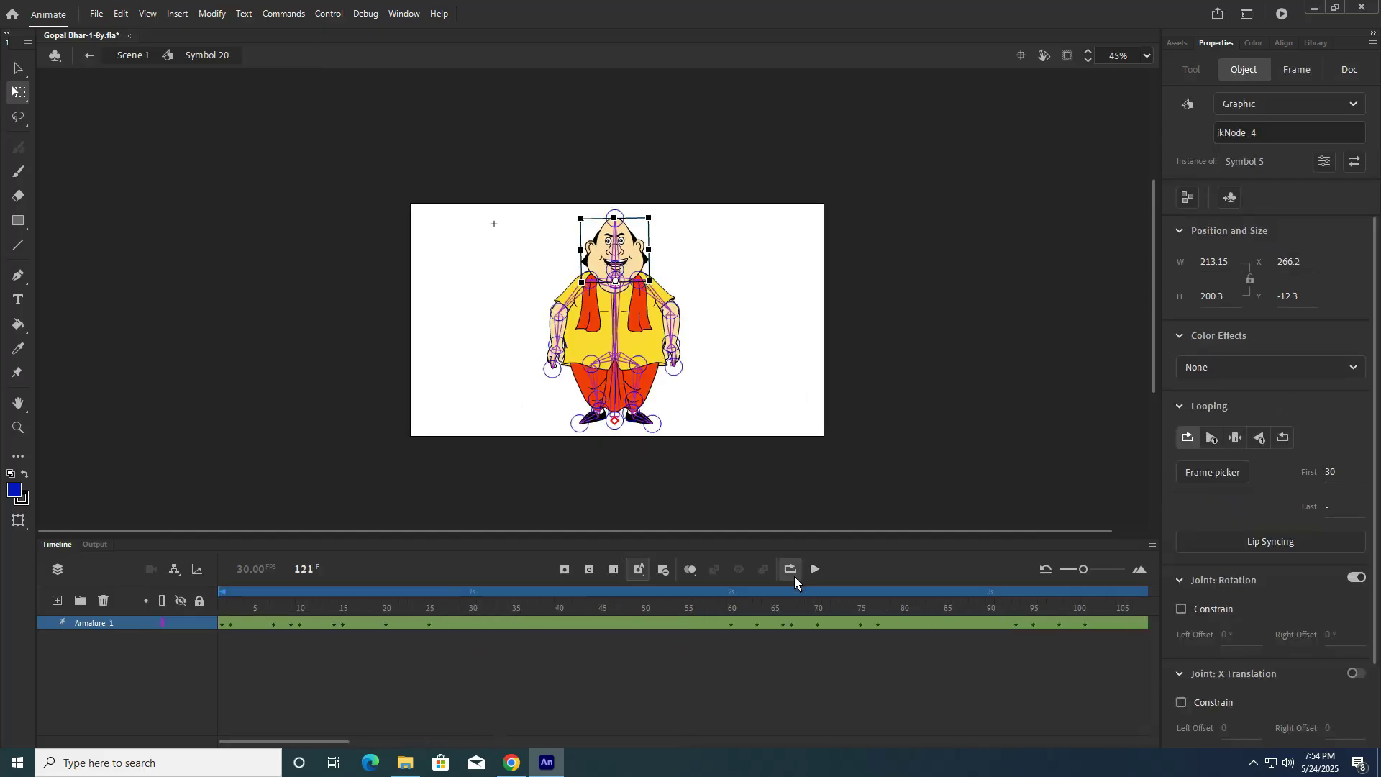
{"action": "scroll", "coordinate": [818, 373], "scroll_direction": "up", "scroll_amount": 5}
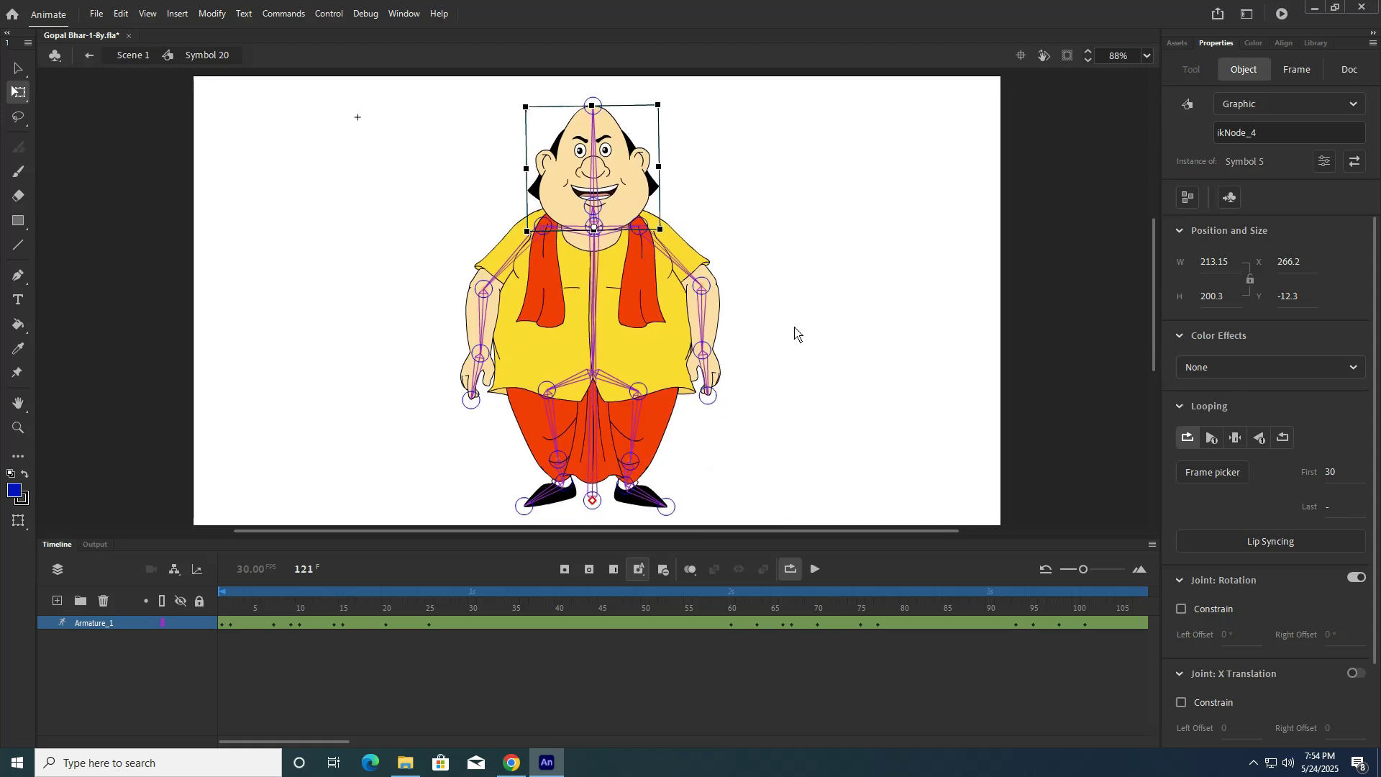
{"action": "left_click_drag", "start_coordinate": [766, 538], "coordinate": [773, 625]}
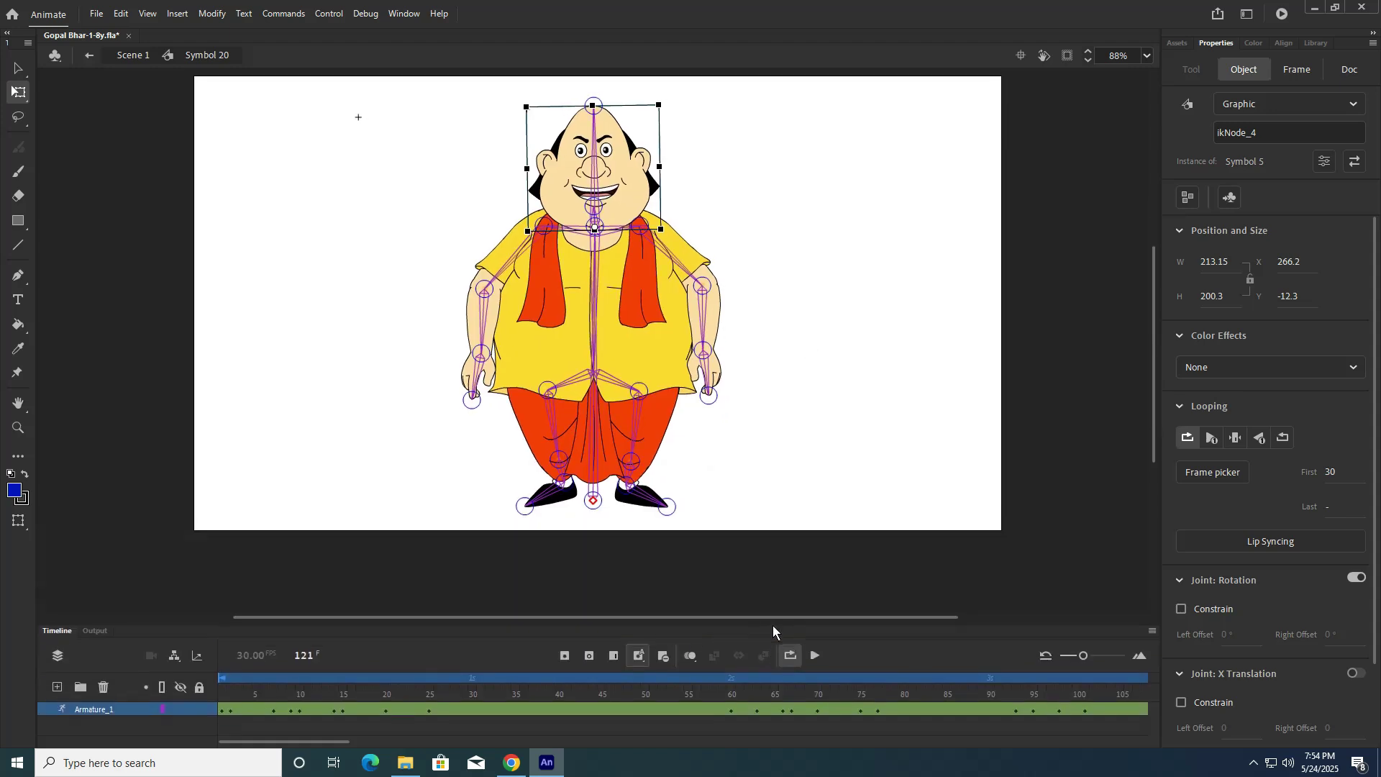
{"action": "scroll", "coordinate": [716, 357], "scroll_direction": "up", "scroll_amount": 1}
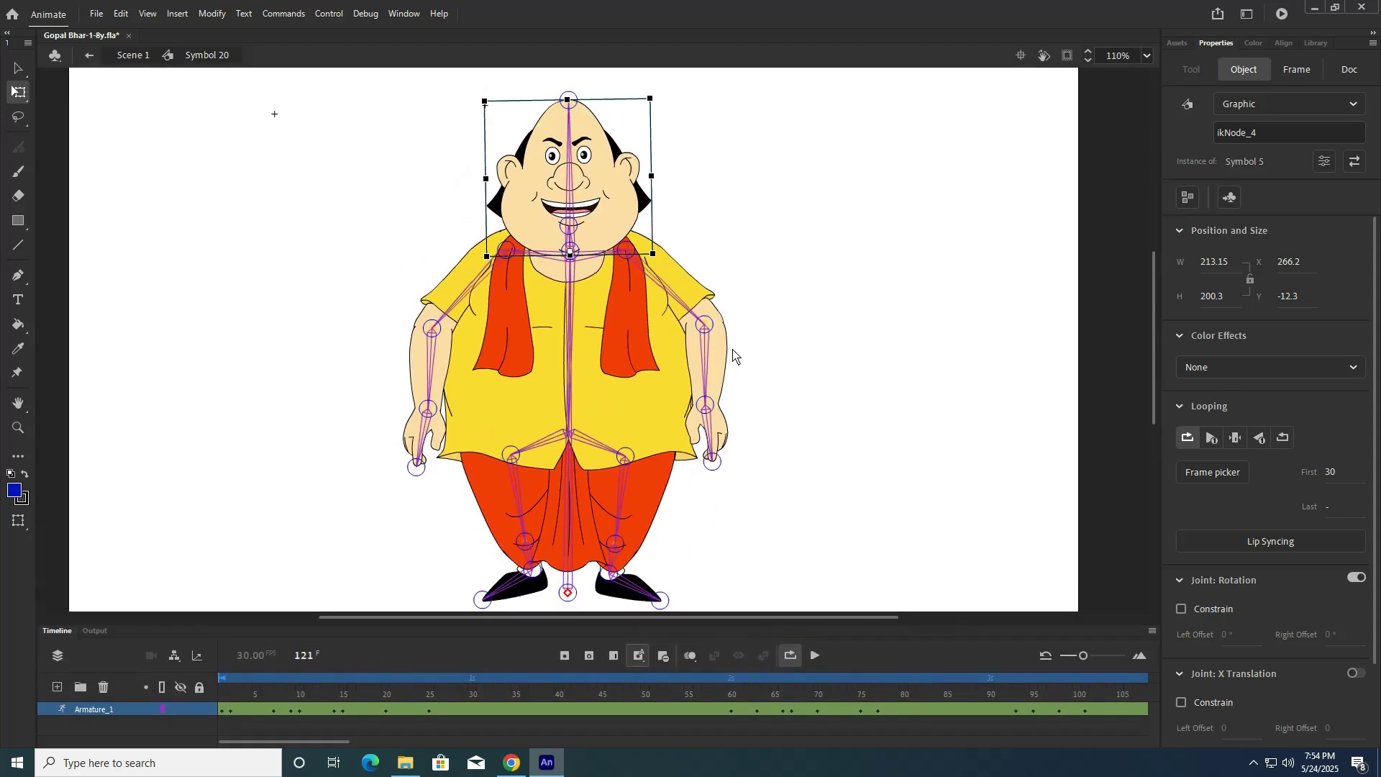
{"action": "left_click", "coordinate": [815, 655]}
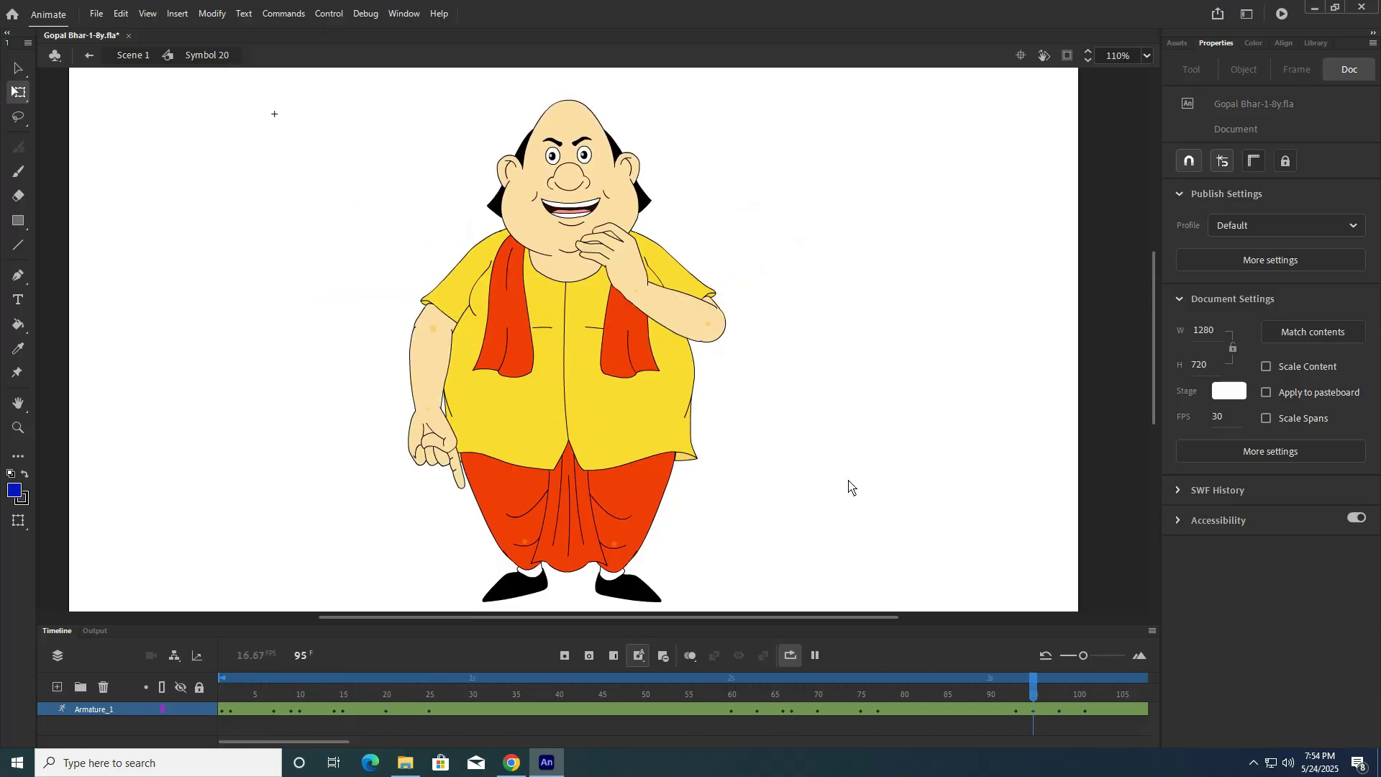
Step: Stop the playback and extend the loop range to frame 150
{"action": "left_click", "coordinate": [815, 657]}
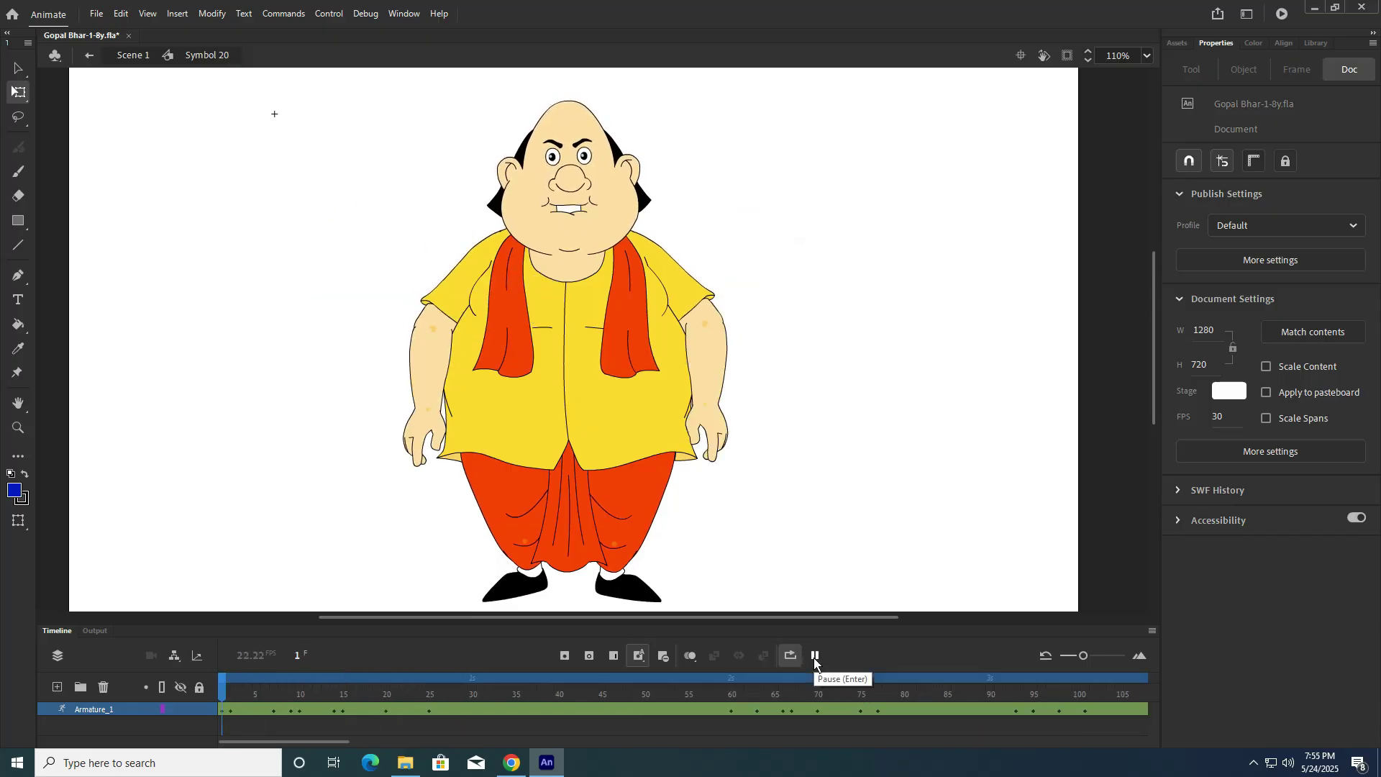
{"action": "left_click", "coordinate": [315, 741]}
{"action": "left_click_drag", "start_coordinate": [407, 745], "coordinate": [413, 743]}
{"action": "left_click_drag", "start_coordinate": [682, 680], "coordinate": [835, 682]}
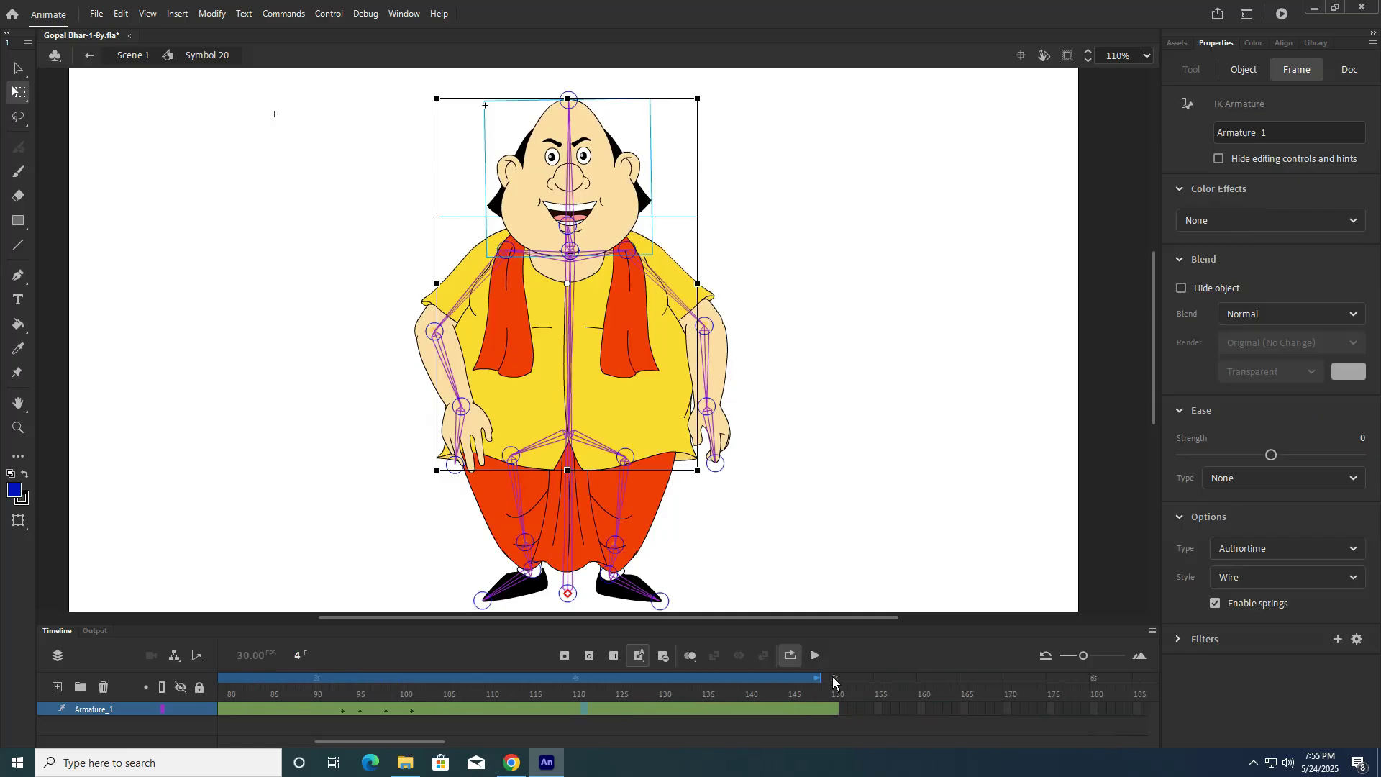
Step: Set the head graphic's first looping frame to 101 at keyframe 101 and play the animation back
{"action": "left_click", "coordinate": [421, 695]}
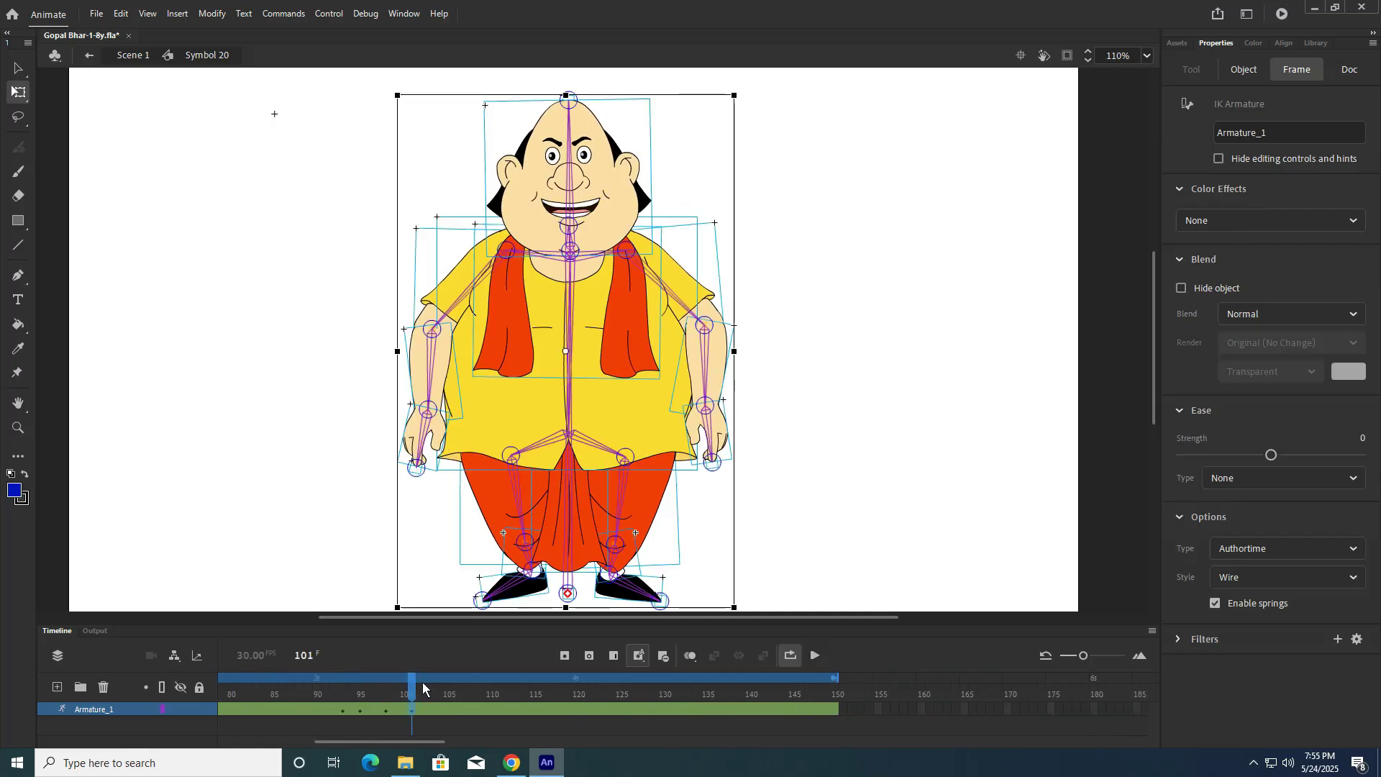
{"action": "left_click", "coordinate": [415, 694]}
{"action": "left_click", "coordinate": [609, 331]}
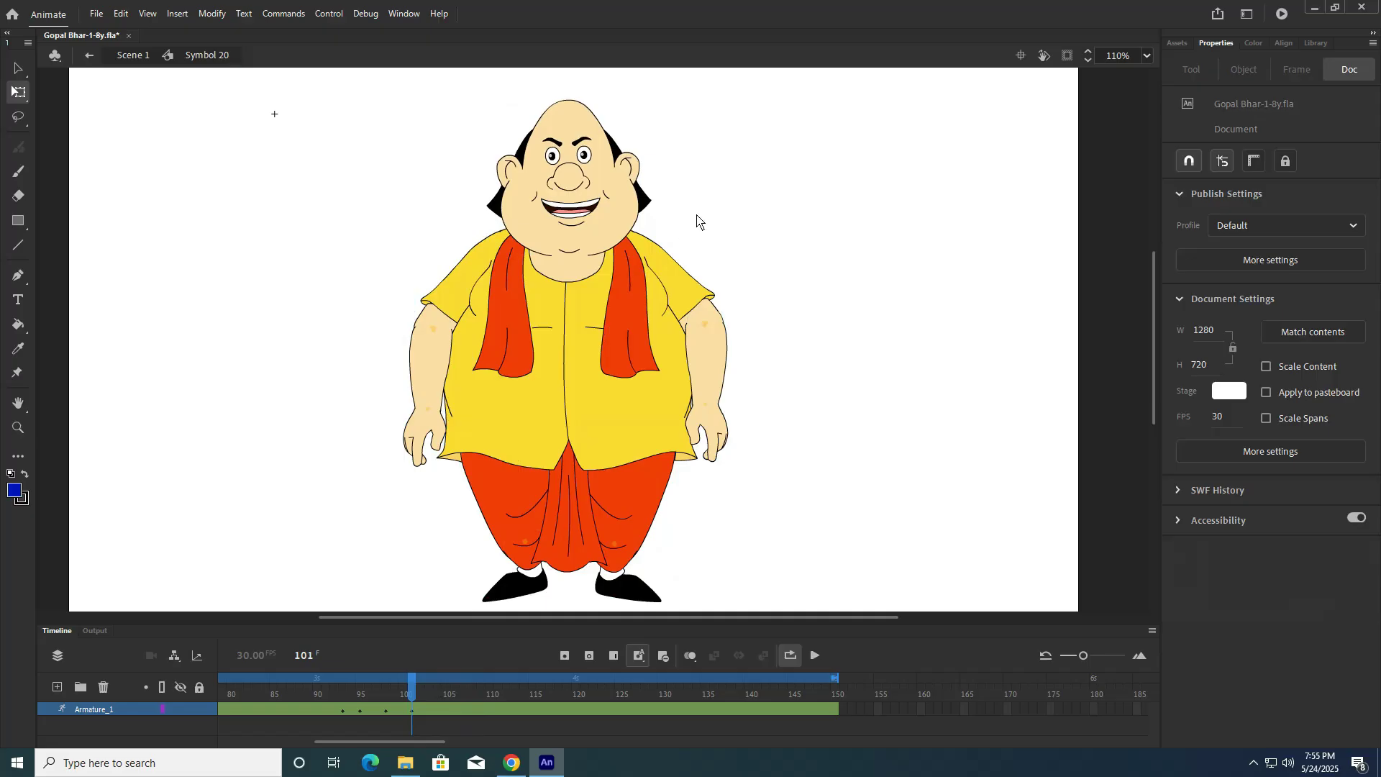
{"action": "left_click", "coordinate": [569, 219]}
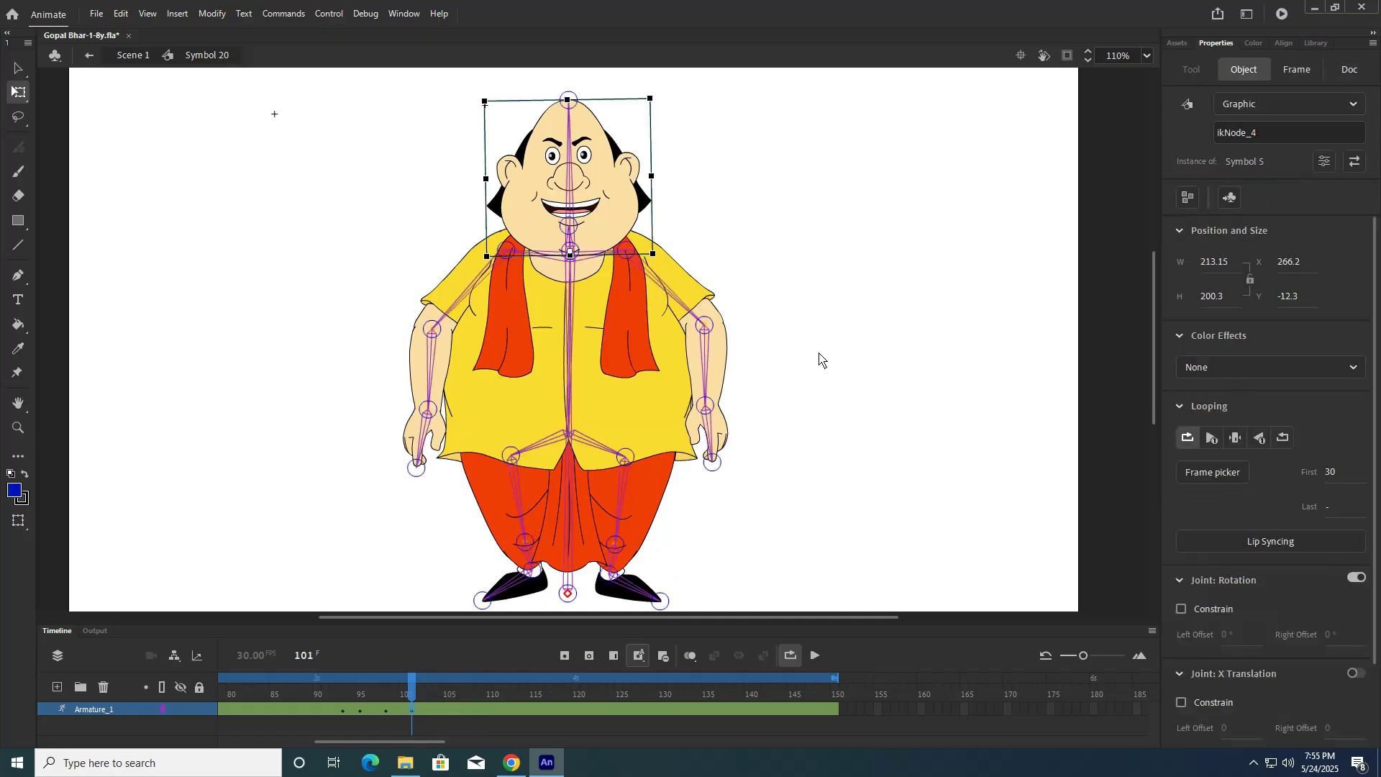
{"action": "type", "text": "1"}
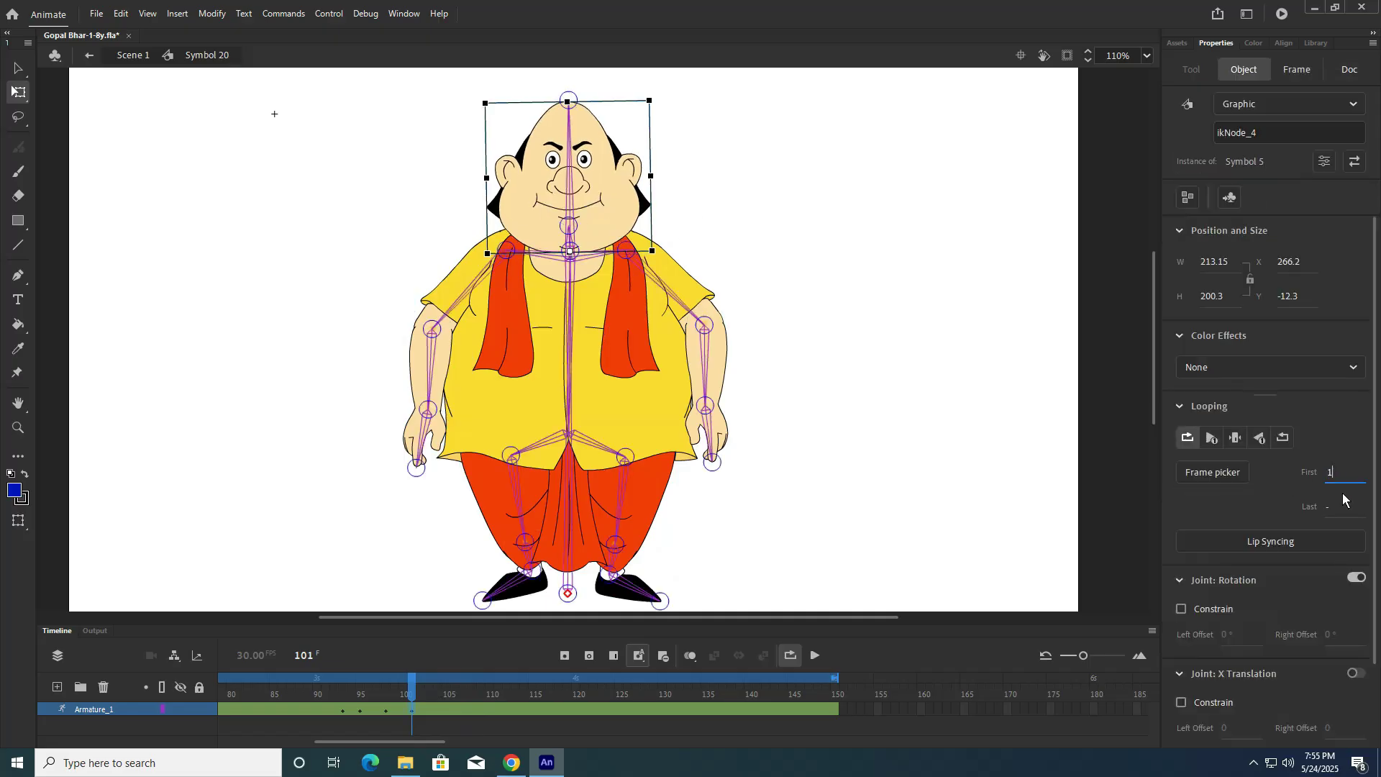
{"action": "type", "text": "01"}
{"action": "left_click", "coordinate": [816, 655]}
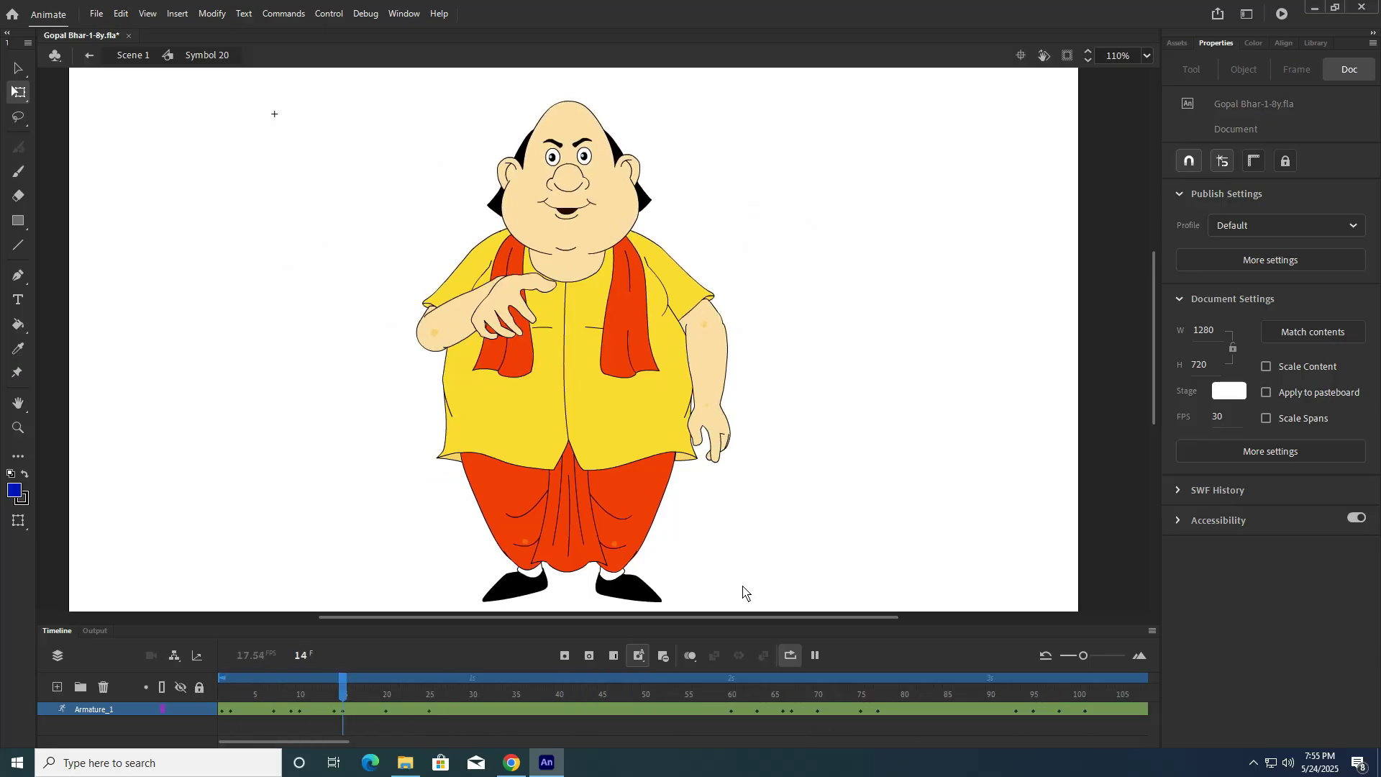
{"action": "left_click", "coordinate": [816, 655]}
Step: Open the hand symbol, Symbol 11, and flip the pointing hand on frame 8 horizontally
{"action": "scroll", "coordinate": [738, 458], "scroll_direction": "up", "scroll_amount": 2}
{"action": "scroll", "coordinate": [739, 458], "scroll_direction": "up", "scroll_amount": 3}
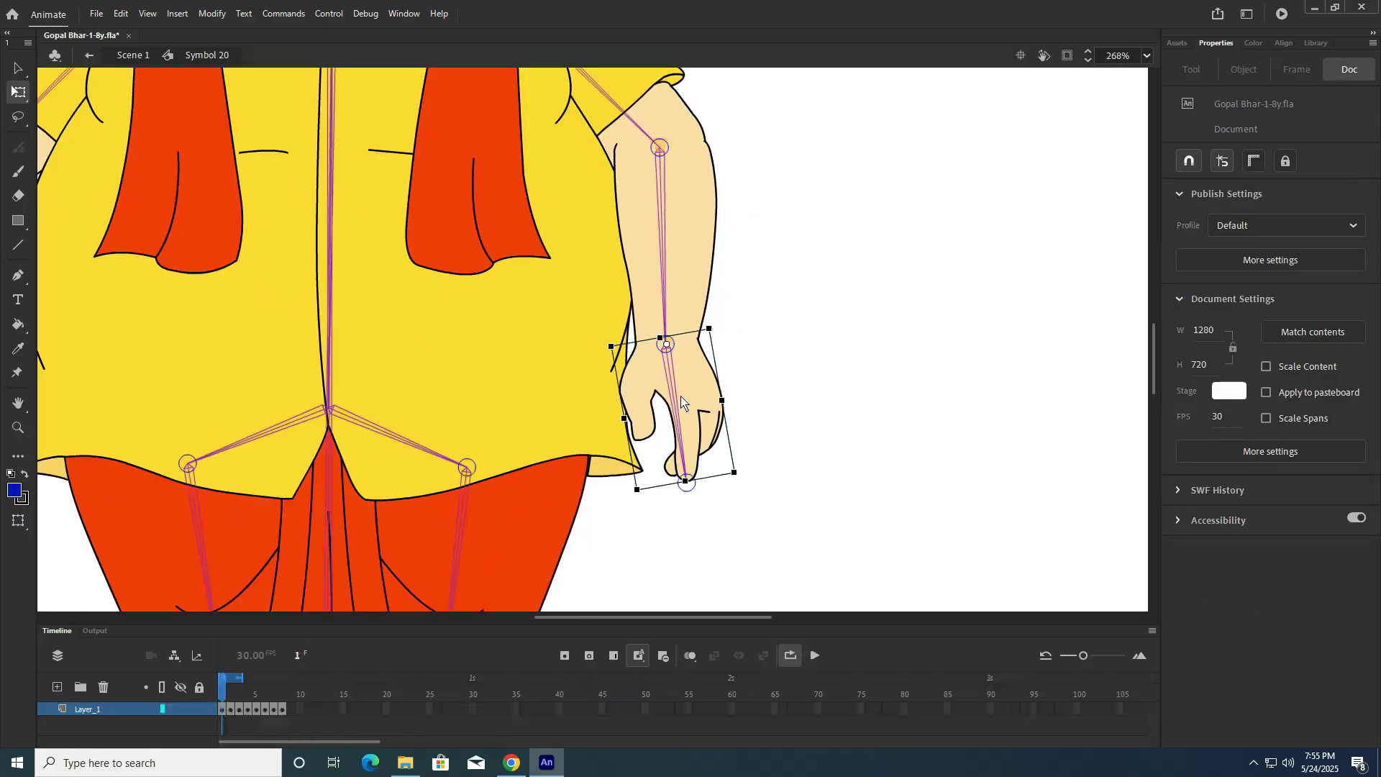
{"action": "double_click", "coordinate": [686, 414]}
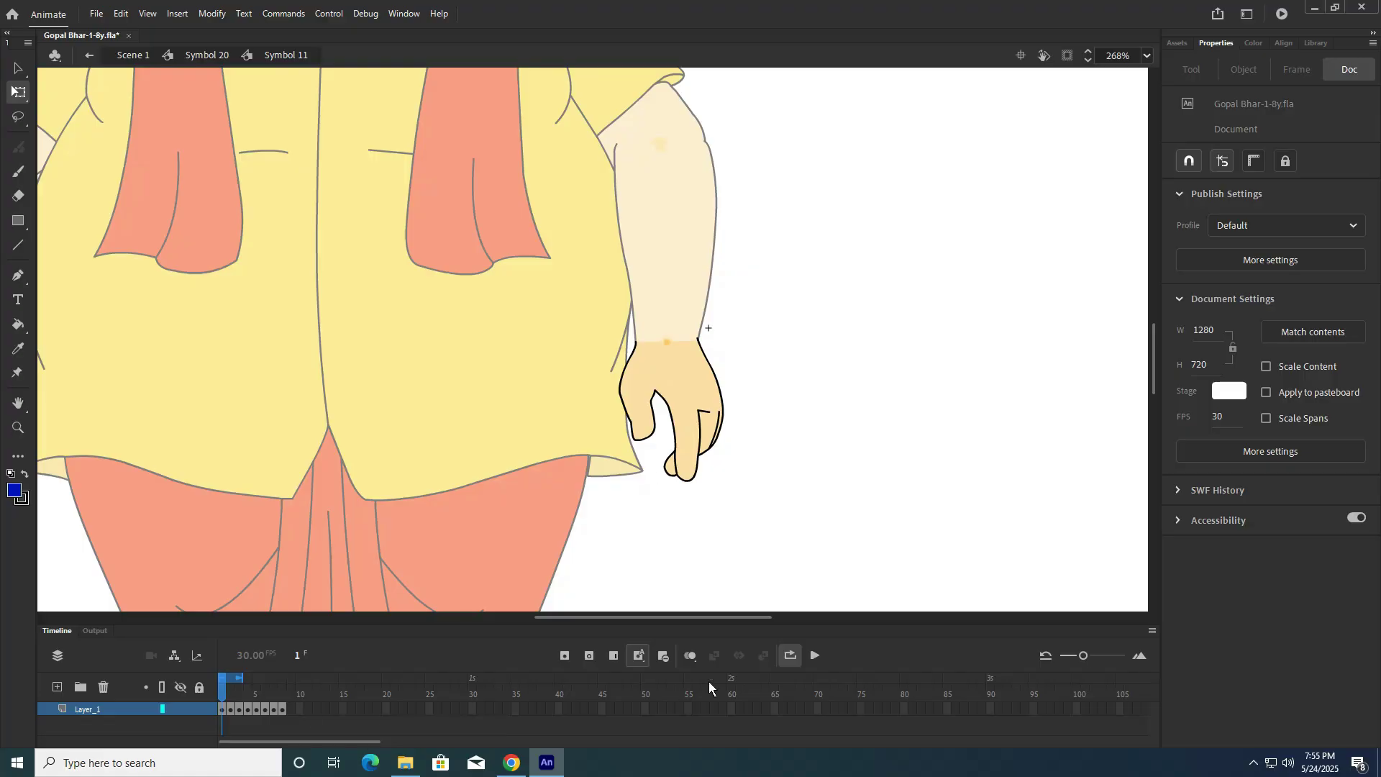
{"action": "left_click", "coordinate": [281, 709]}
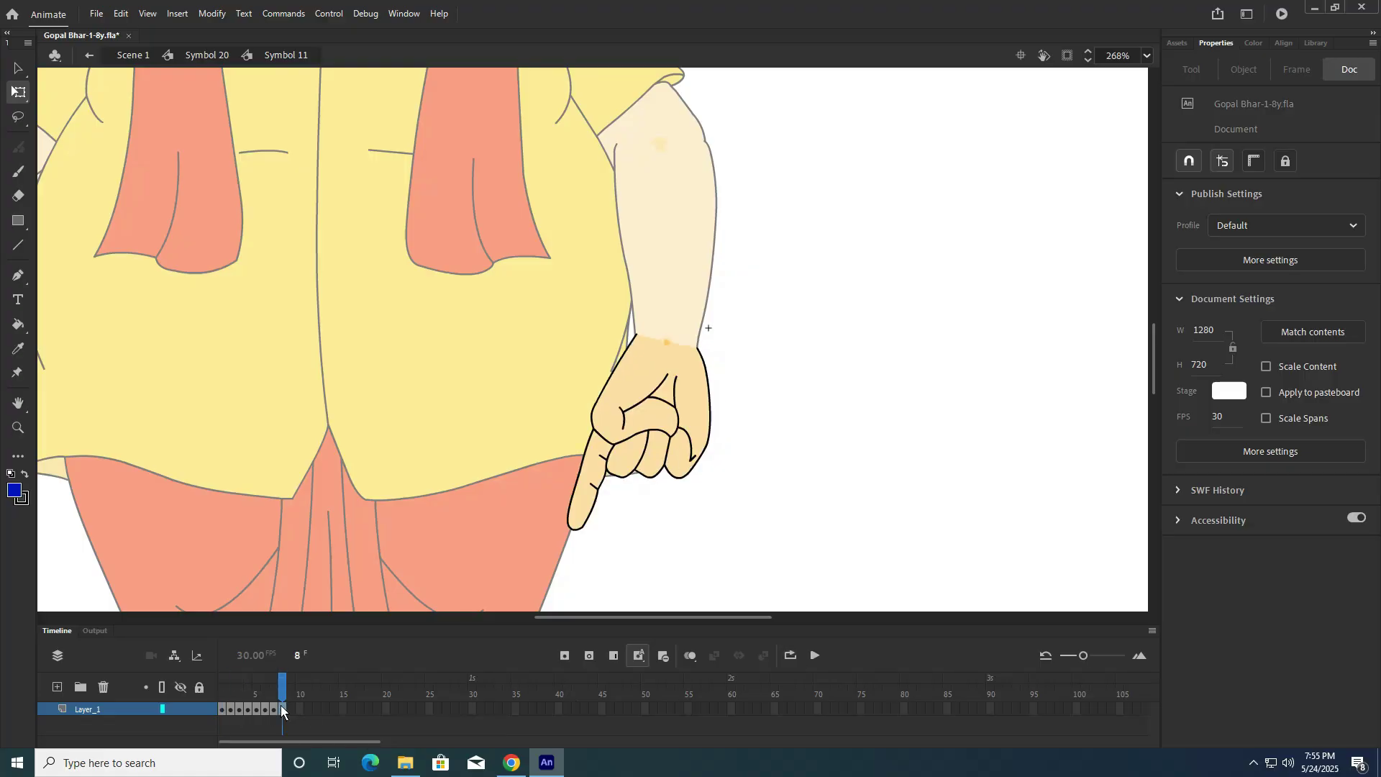
{"action": "right_click", "coordinate": [696, 425]}
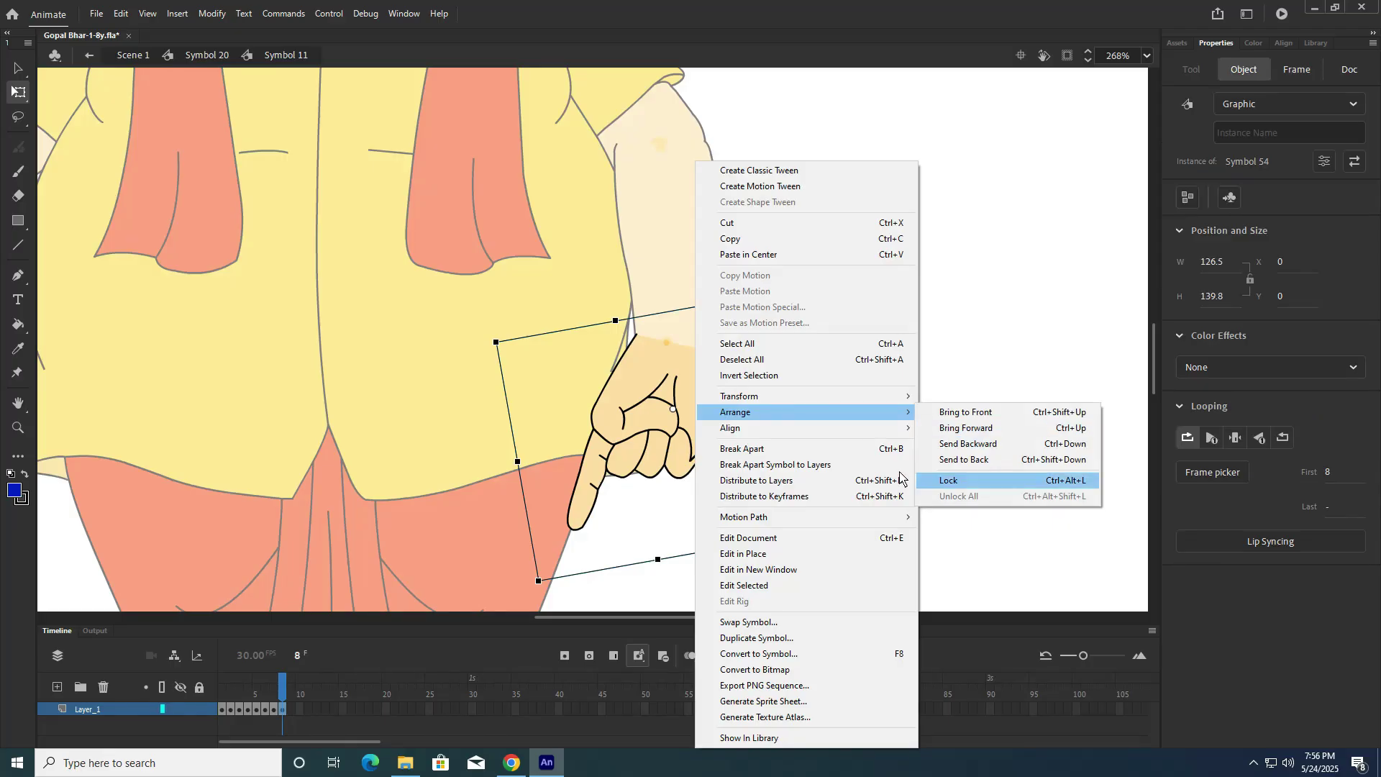
{"action": "mouse_move", "coordinate": [849, 403]}
{"action": "left_click", "coordinate": [1043, 548]}
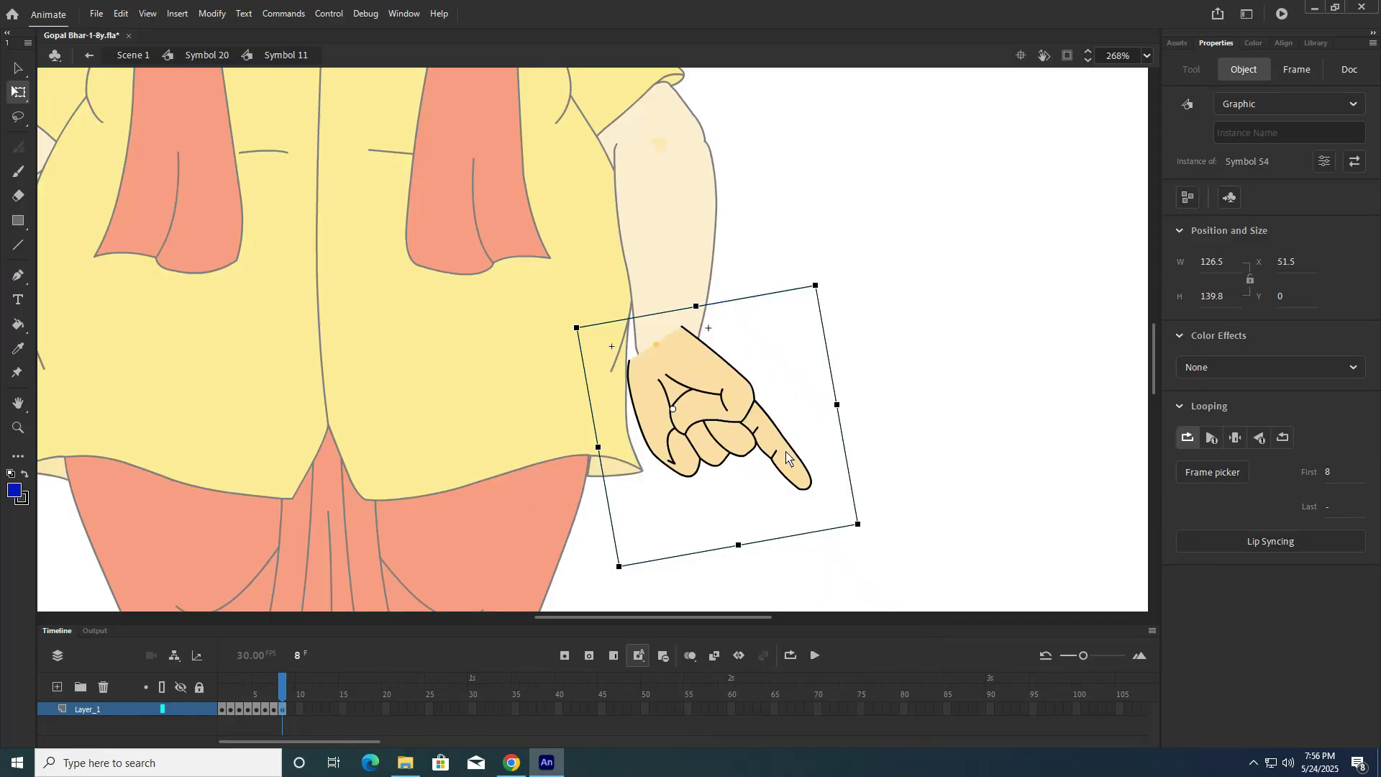
Step: Rotate the flipped pointing hand clockwise and move it so its wrist meets the end of the forearm
{"action": "left_click_drag", "start_coordinate": [868, 536], "coordinate": [820, 577]}
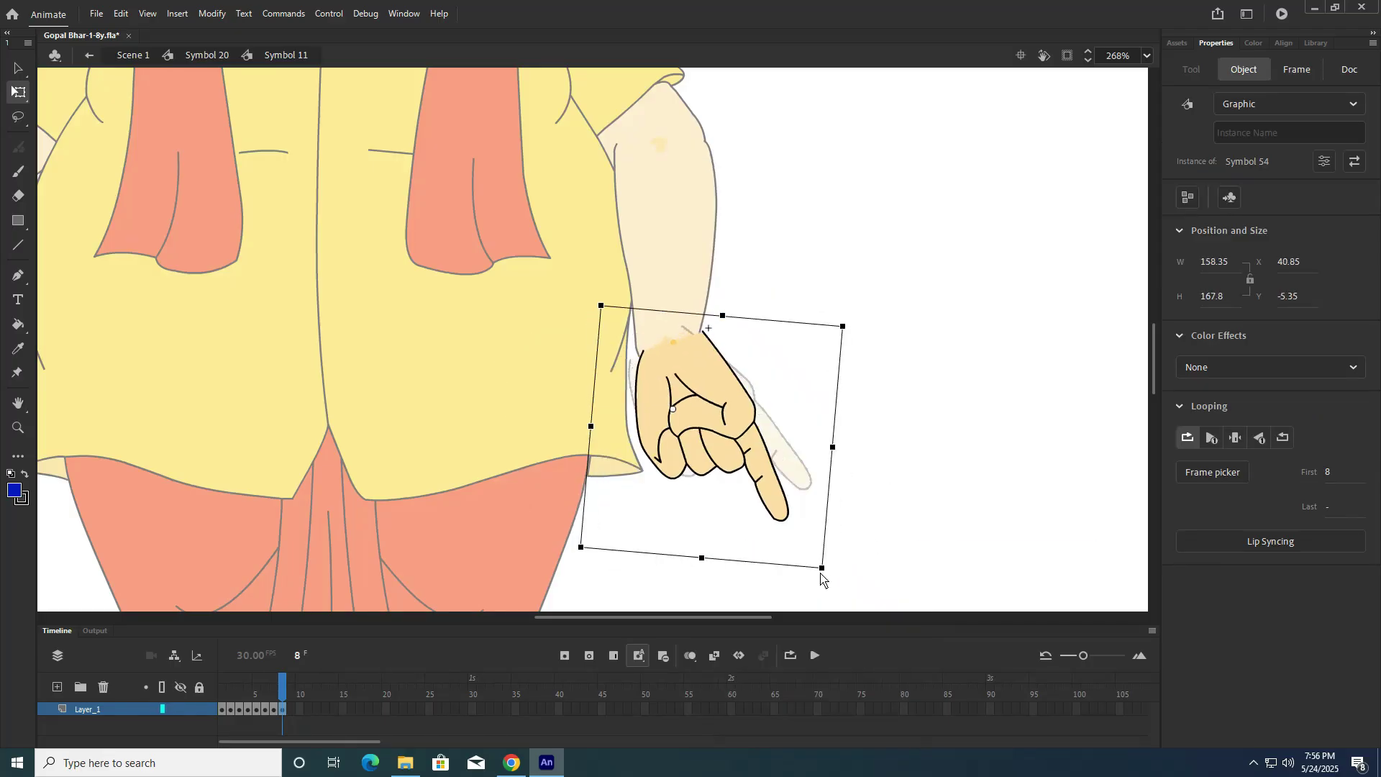
{"action": "scroll", "coordinate": [712, 407], "scroll_direction": "up", "scroll_amount": 5}
{"action": "left_click_drag", "start_coordinate": [817, 424], "coordinate": [790, 427]}
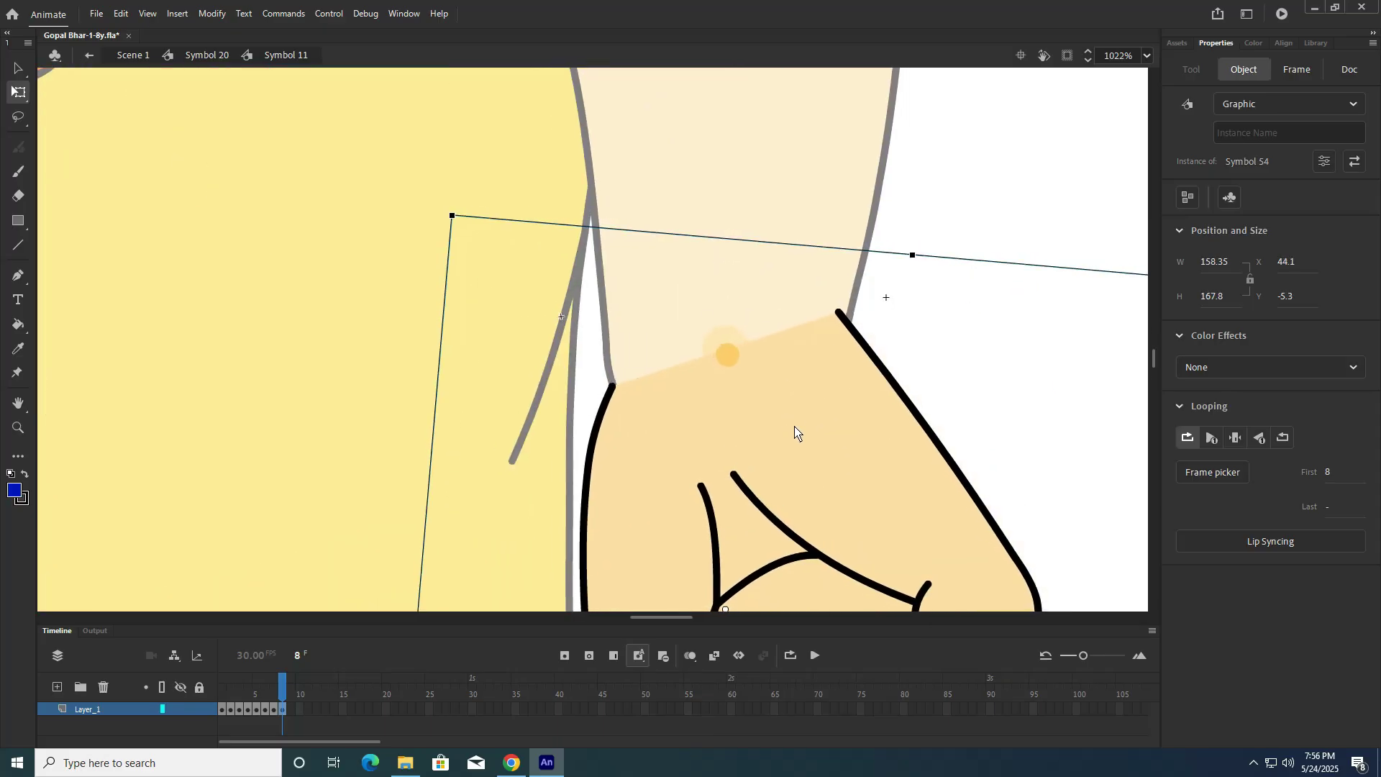
{"action": "key", "text": "Up"}
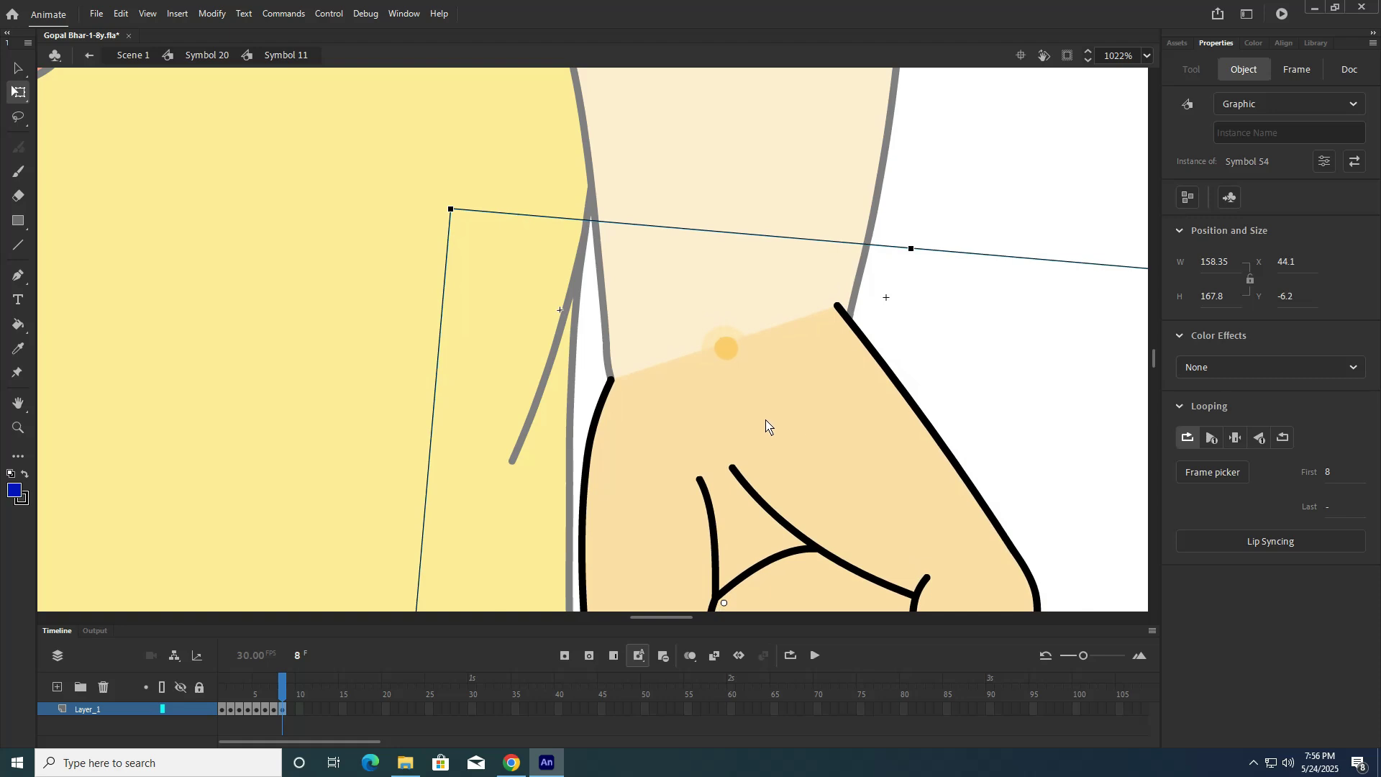
Step: Rotate the pointing hand slightly about a pivot placed at its wrist, then save the file and return to Symbol 20
{"action": "scroll", "coordinate": [766, 426], "scroll_direction": "down", "scroll_amount": 5}
{"action": "scroll", "coordinate": [739, 385], "scroll_direction": "up", "scroll_amount": 1}
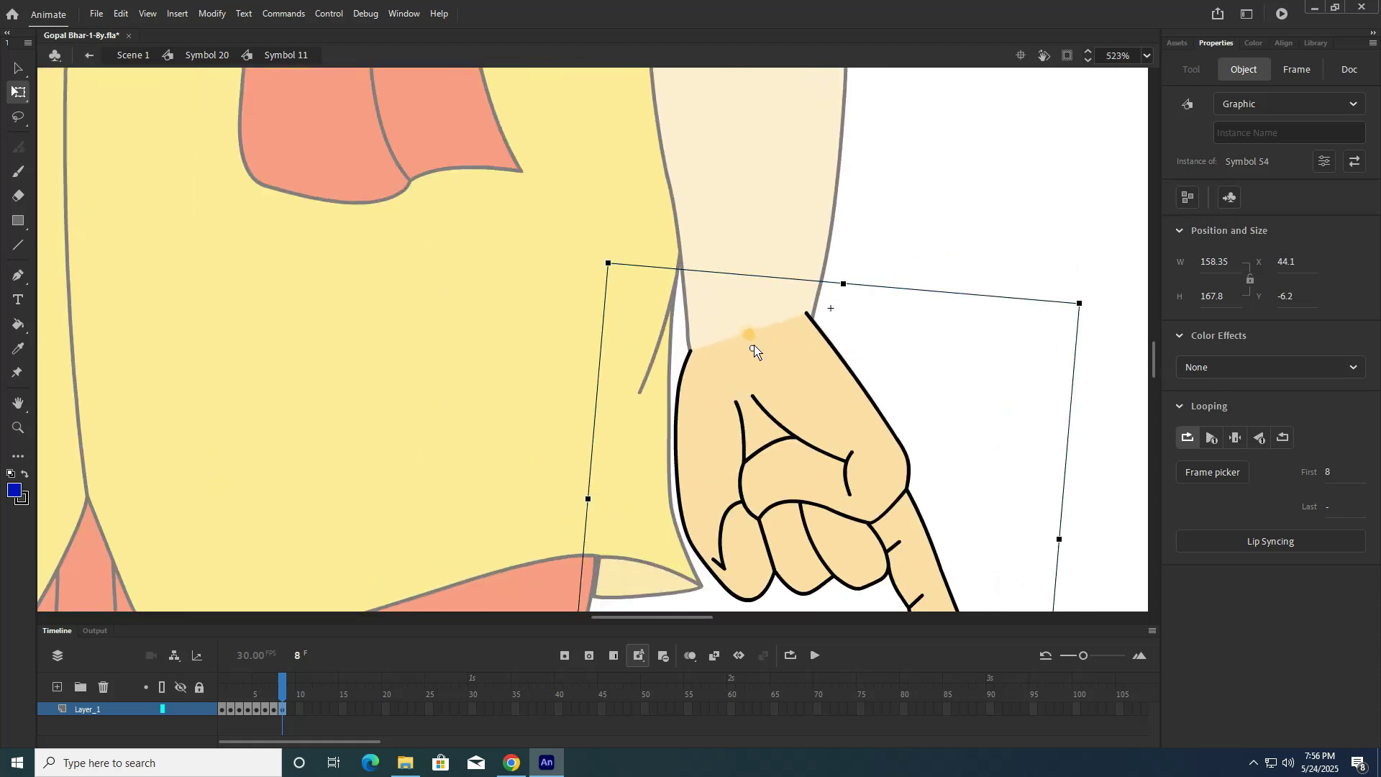
{"action": "scroll", "coordinate": [791, 398], "scroll_direction": "down", "scroll_amount": 1}
{"action": "left_click_drag", "start_coordinate": [844, 487], "coordinate": [776, 333]}
{"action": "mouse_move", "coordinate": [933, 557]}
{"action": "left_mouse_down"}
{"action": "mouse_move", "coordinate": [904, 585]}
{"action": "mouse_move", "coordinate": [915, 555]}
{"action": "left_mouse_up"}
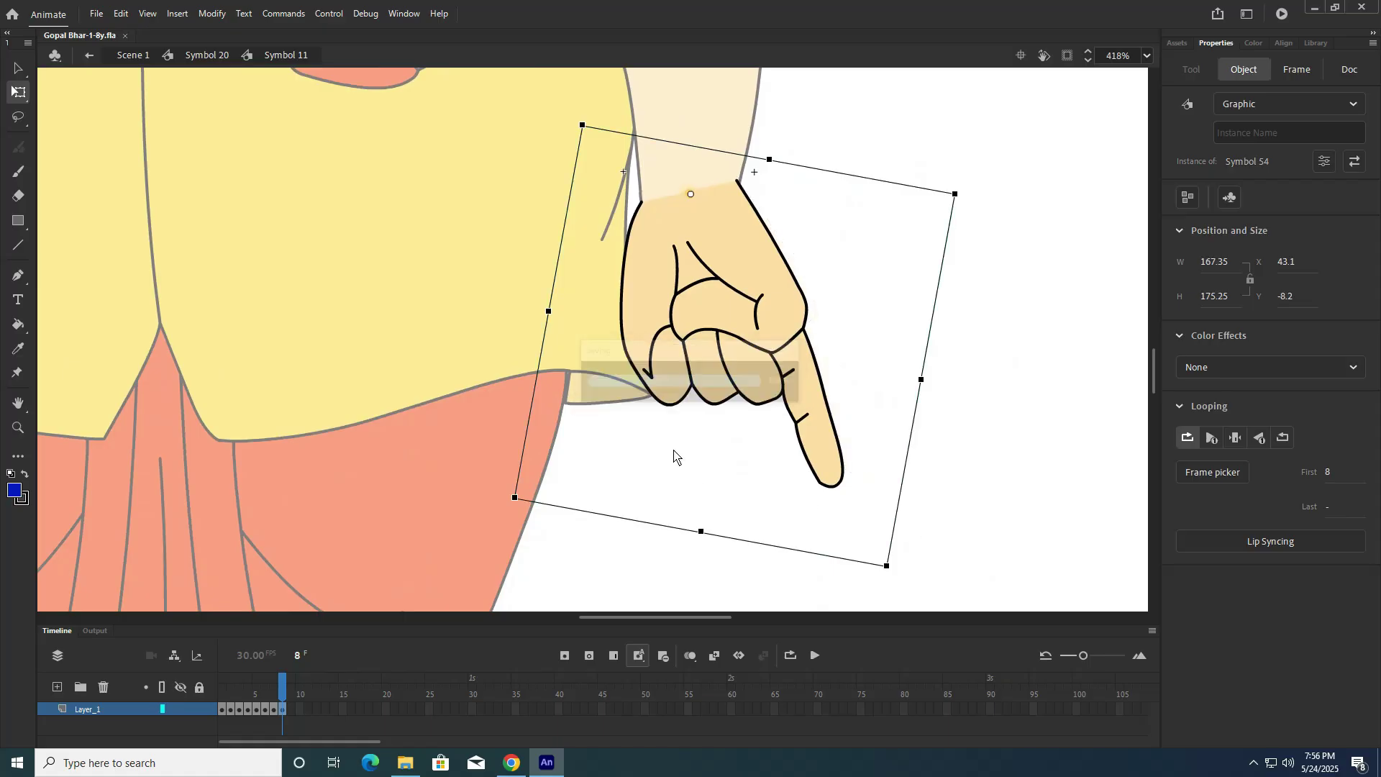
{"action": "scroll", "coordinate": [657, 450], "scroll_direction": "down", "scroll_amount": 5}
{"action": "left_click", "coordinate": [854, 391]}
{"action": "double_click", "coordinate": [855, 391]}
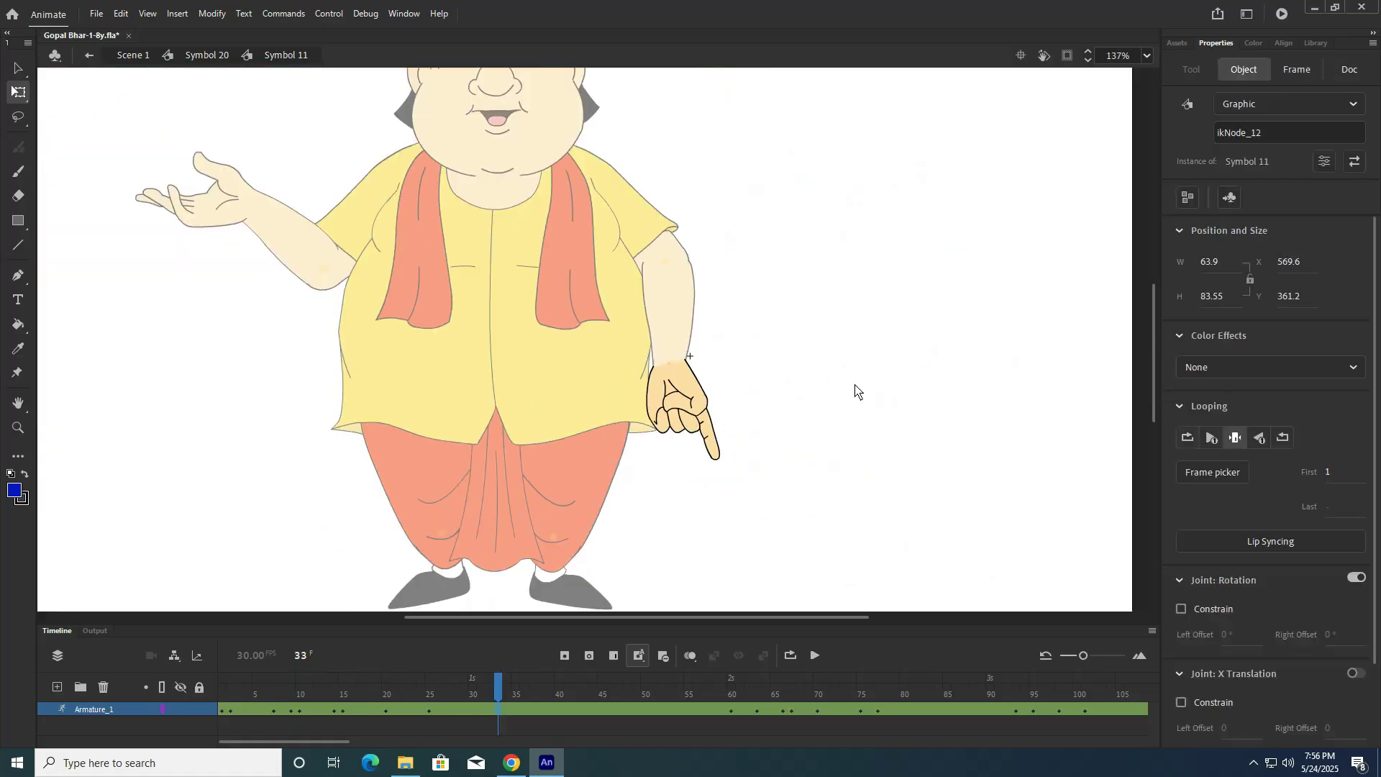
Step: Play the armature animation from frame 1 with loop playback on to review the corrected pointing hand
{"action": "scroll", "coordinate": [711, 378], "scroll_direction": "down", "scroll_amount": 2}
{"action": "scroll", "coordinate": [715, 395], "scroll_direction": "up", "scroll_amount": 1}
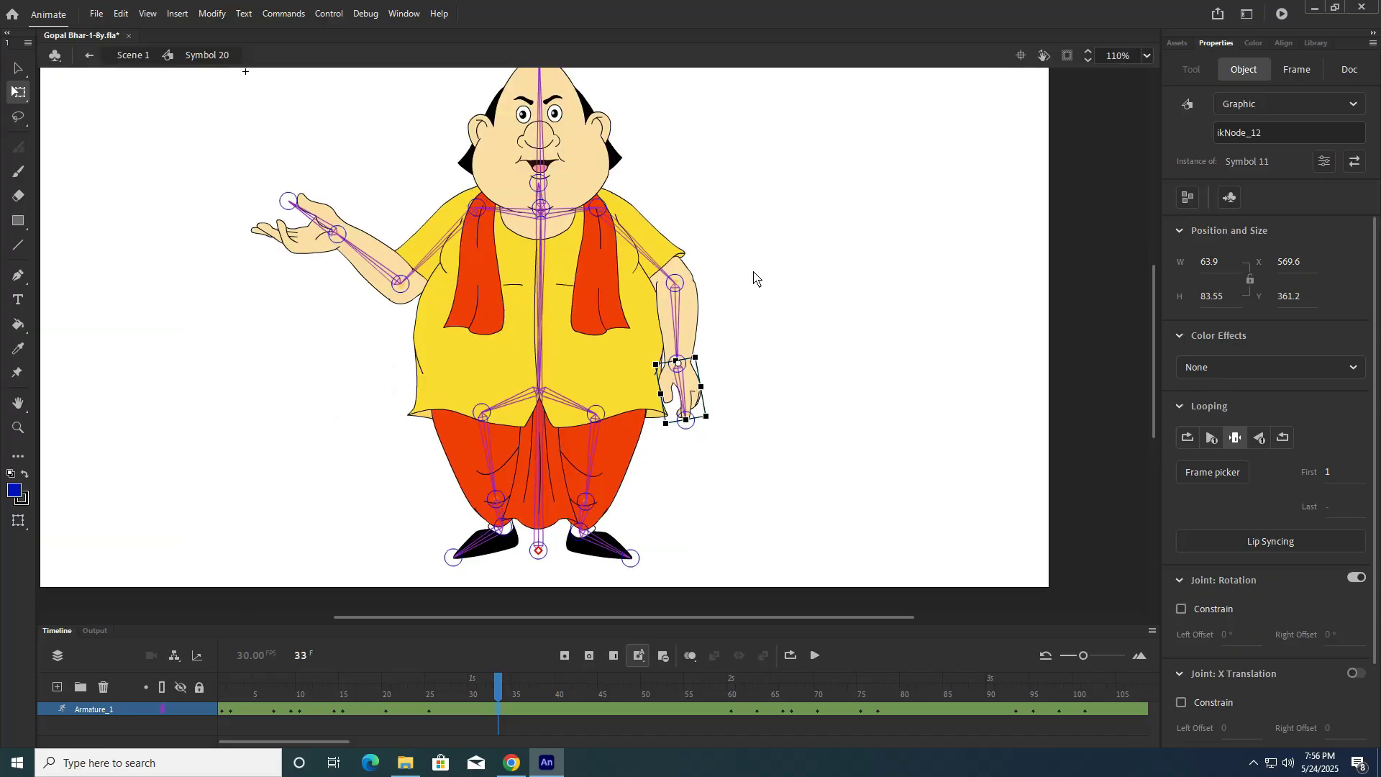
{"action": "left_click_drag", "start_coordinate": [753, 275], "coordinate": [770, 319]}
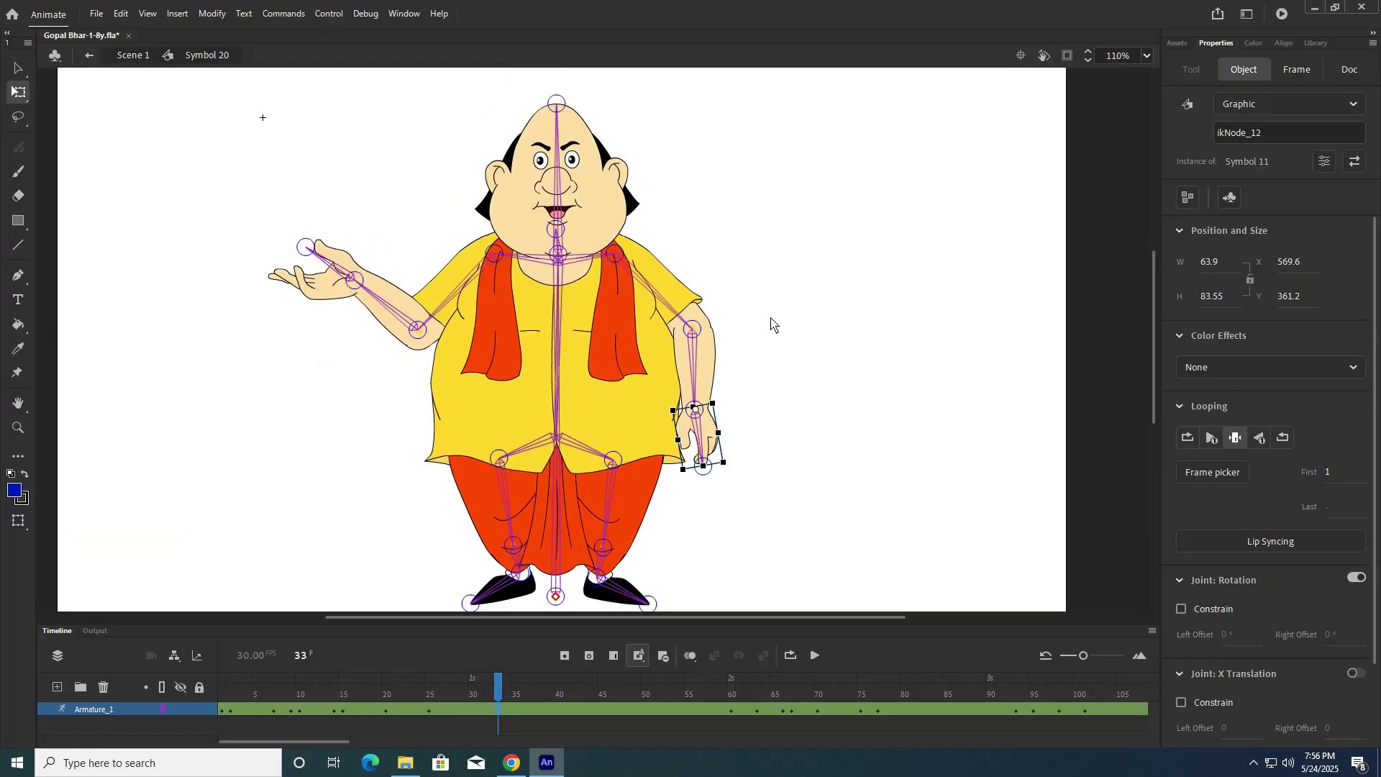
{"action": "left_click", "coordinate": [220, 689]}
{"action": "left_click", "coordinate": [791, 656]}
{"action": "left_click", "coordinate": [815, 655]}
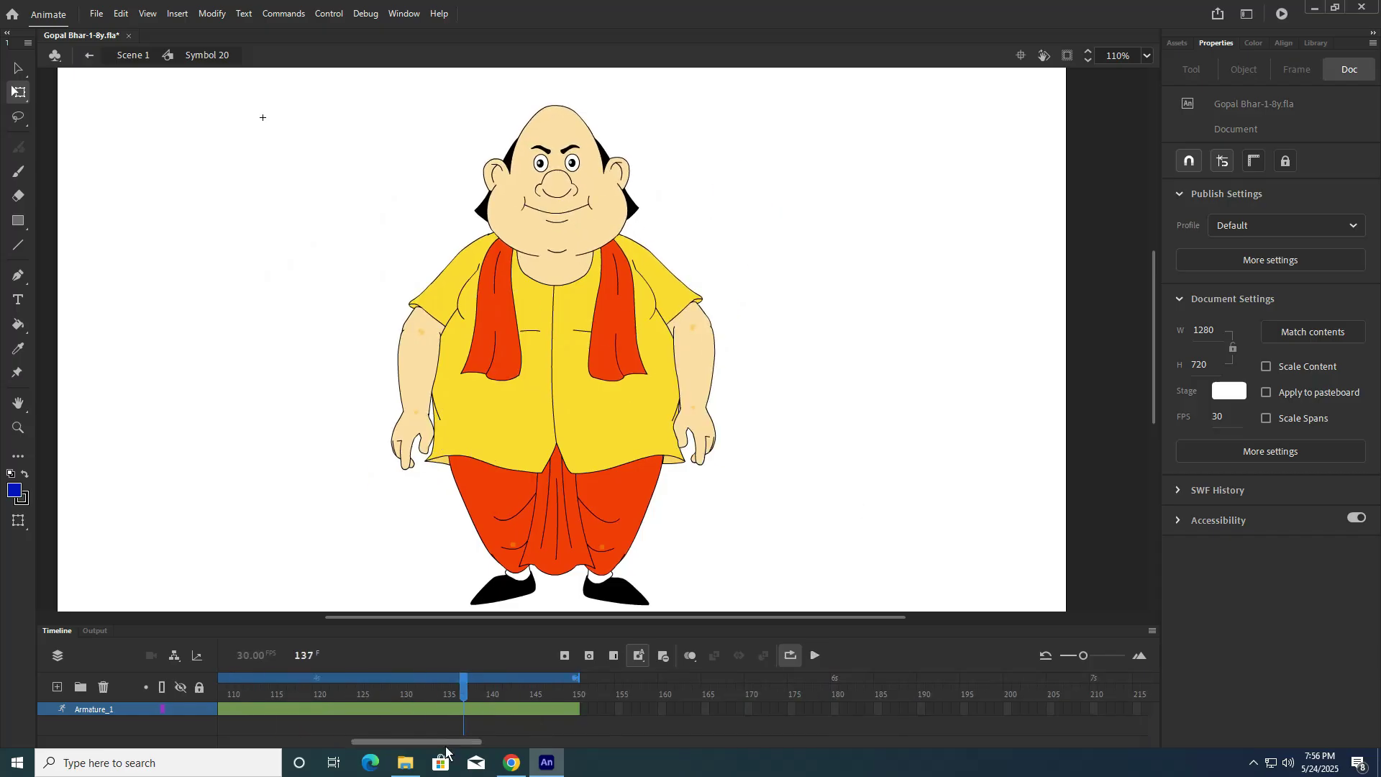
Step: Adjust the raised arm's bones at frame 77 to swing the pointing hand outward, and save the file
{"action": "left_click", "coordinate": [387, 694]}
{"action": "left_click_drag", "start_coordinate": [387, 688], "coordinate": [343, 695]}
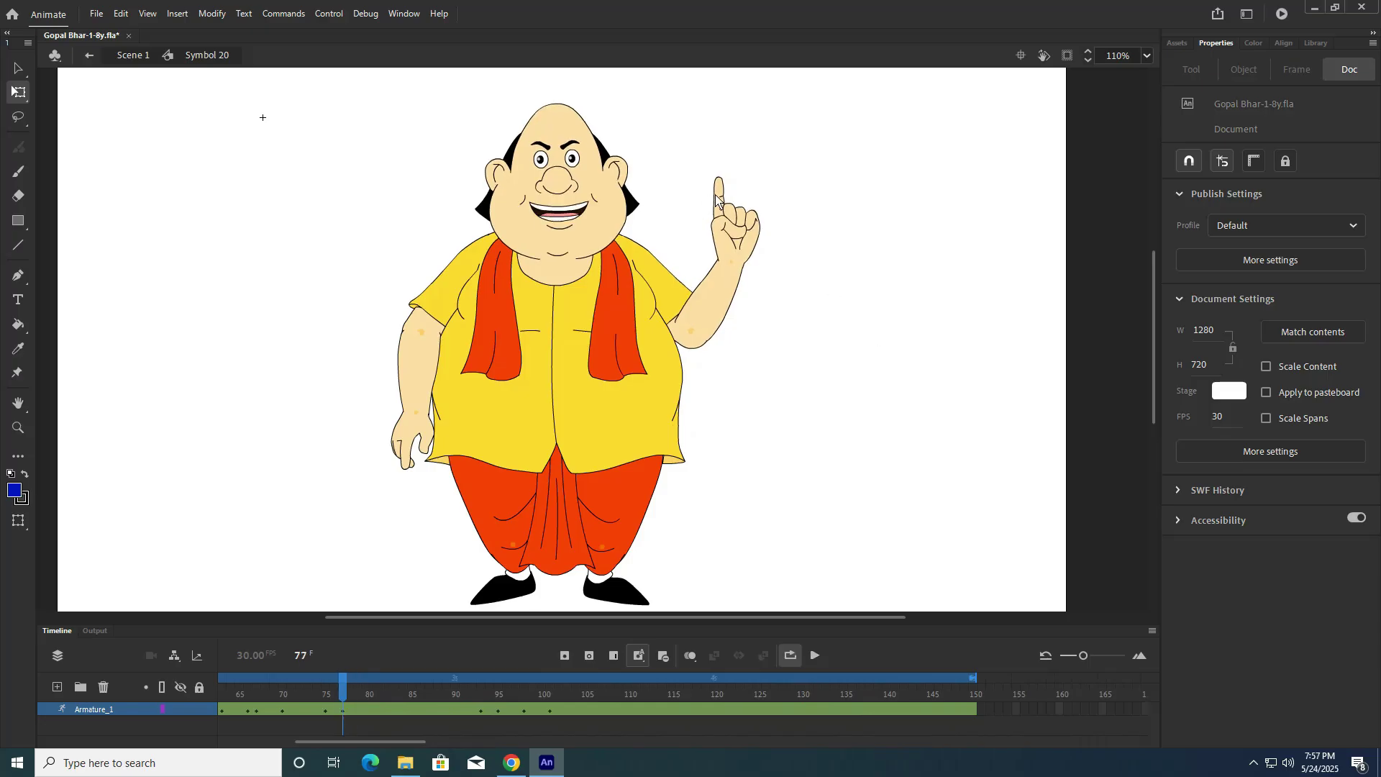
{"action": "left_click", "coordinate": [717, 198]}
{"action": "left_click", "coordinate": [21, 71]}
{"action": "left_click", "coordinate": [808, 220]}
{"action": "left_click_drag", "start_coordinate": [718, 186], "coordinate": [758, 190]}
{"action": "left_click_drag", "start_coordinate": [735, 283], "coordinate": [743, 299]}
{"action": "left_click_drag", "start_coordinate": [342, 692], "coordinate": [524, 681]}
{"action": "key", "text": "ctrl+s"}
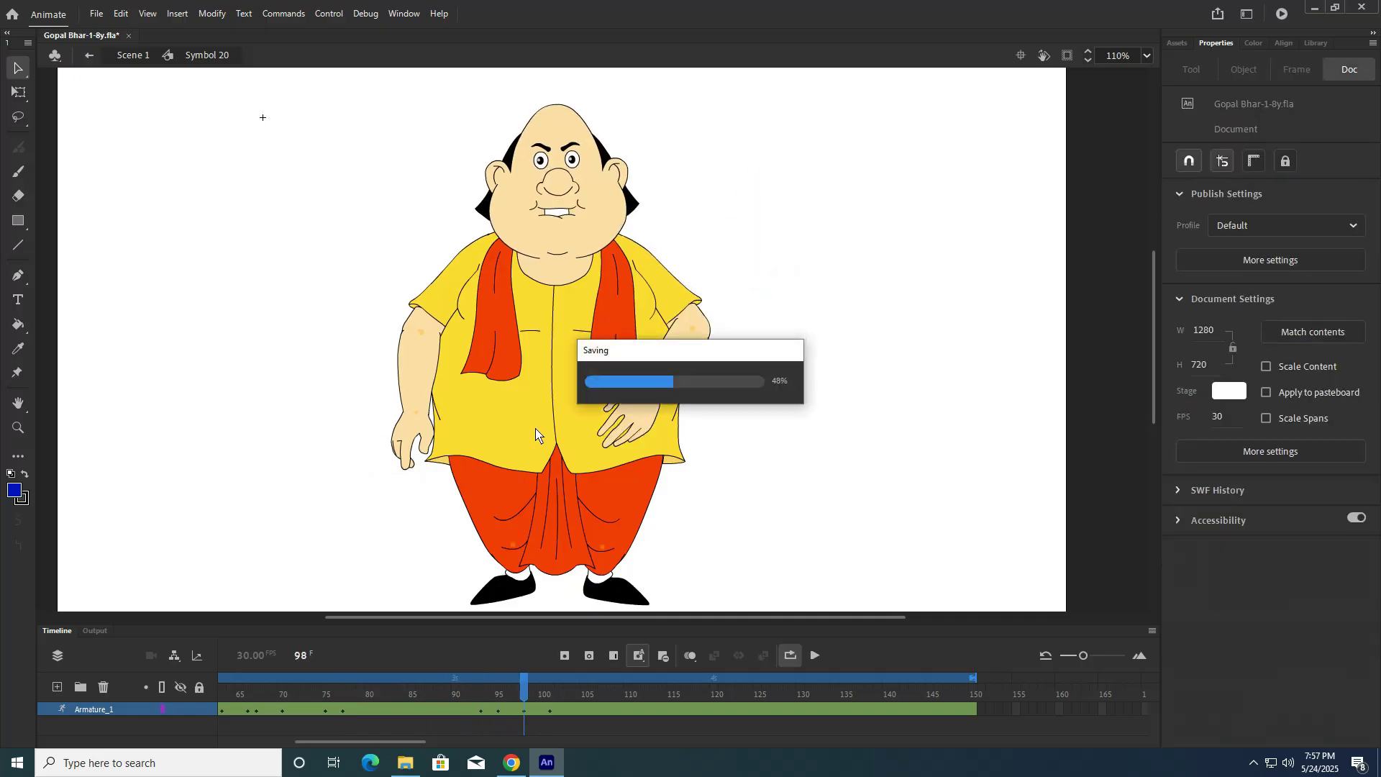
Step: Insert two frames at frame 94 and two more at frame 101 of the Armature_1 layer
{"action": "left_click", "coordinate": [506, 710]}
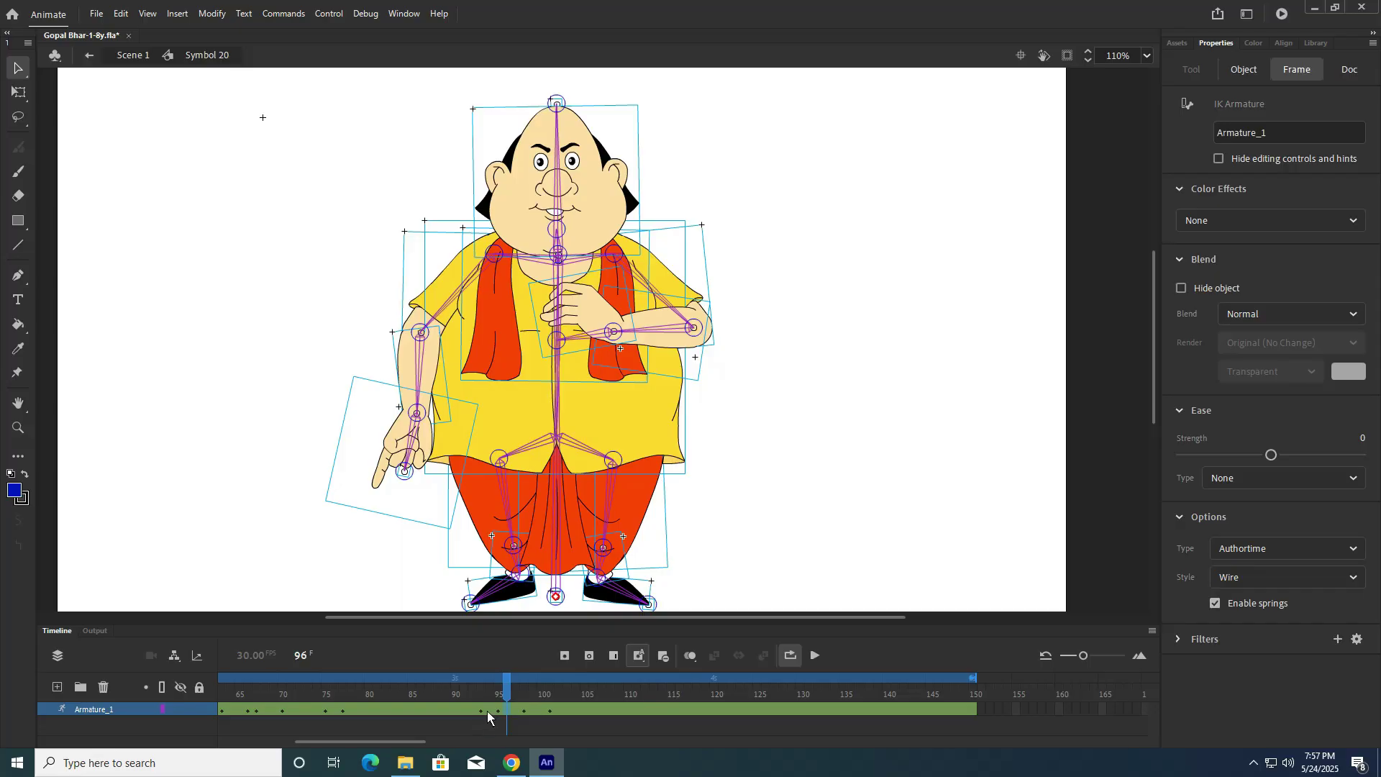
{"action": "left_click", "coordinate": [488, 711]}
{"action": "key", "text": "F5"}
{"action": "key", "text": "F5"}
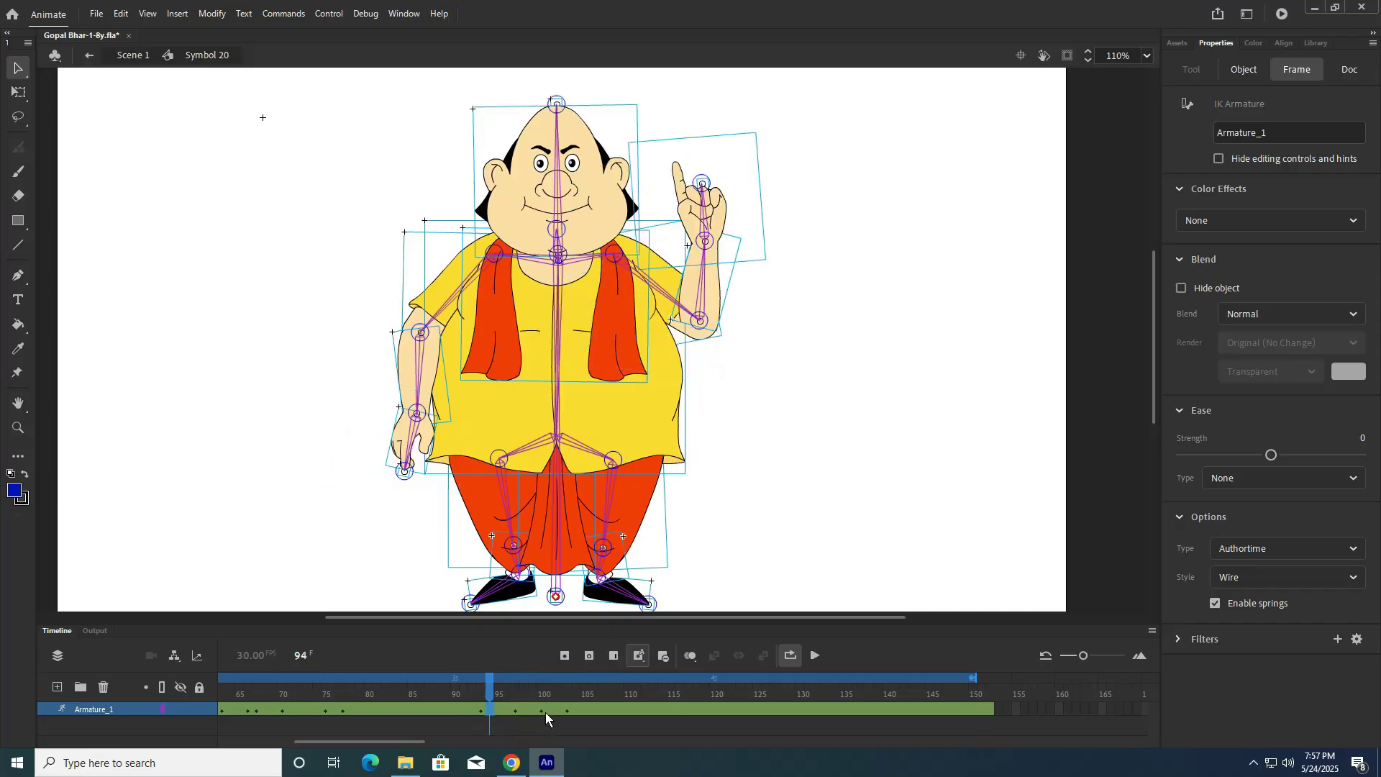
{"action": "left_click", "coordinate": [548, 711]}
{"action": "double_click", "coordinate": [662, 657]}
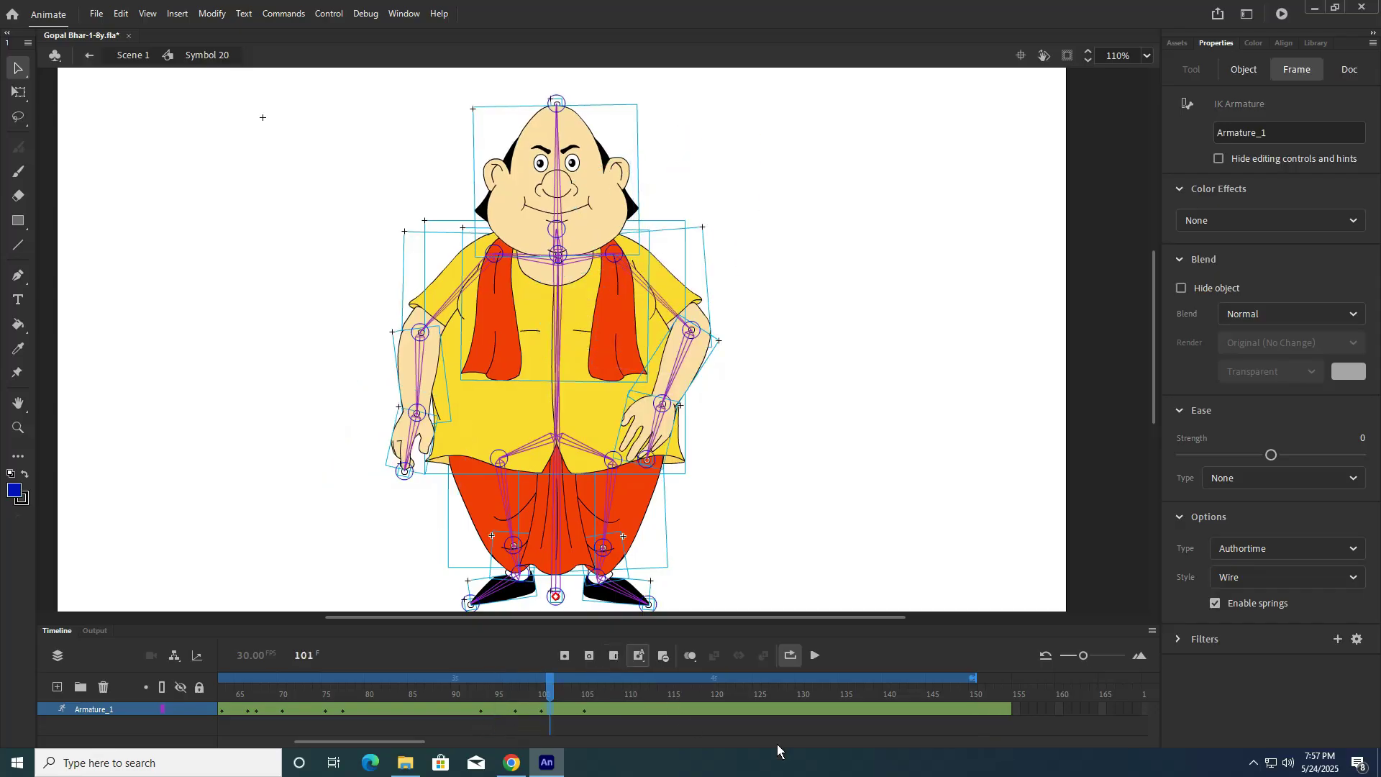
Step: Remove the Armature_1 frames beyond frame 150 and save the file
{"action": "left_click", "coordinate": [977, 708]}
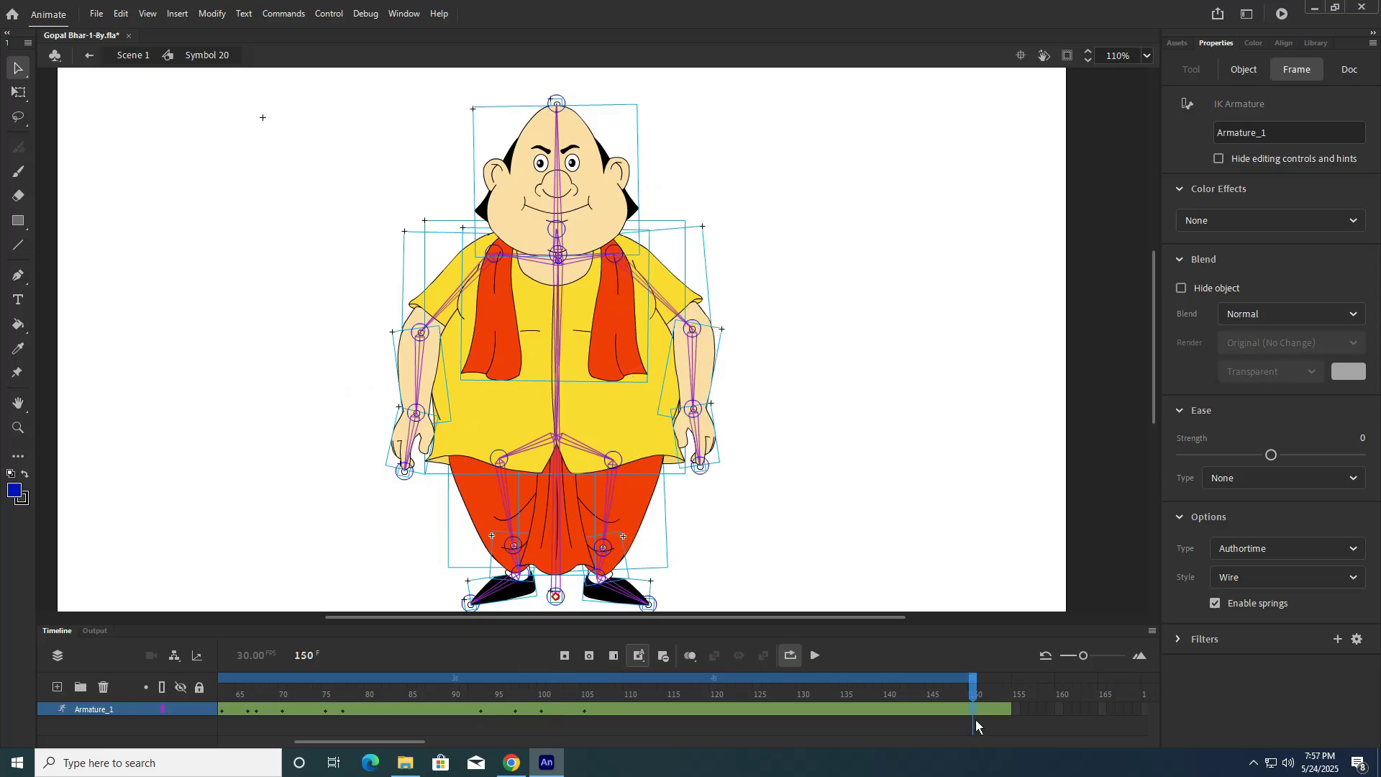
{"action": "left_click_drag", "start_coordinate": [980, 710], "coordinate": [1015, 710]}
{"action": "left_click", "coordinate": [661, 657]}
{"action": "left_click", "coordinate": [1006, 706]}
{"action": "key", "text": "ctrl+s"}
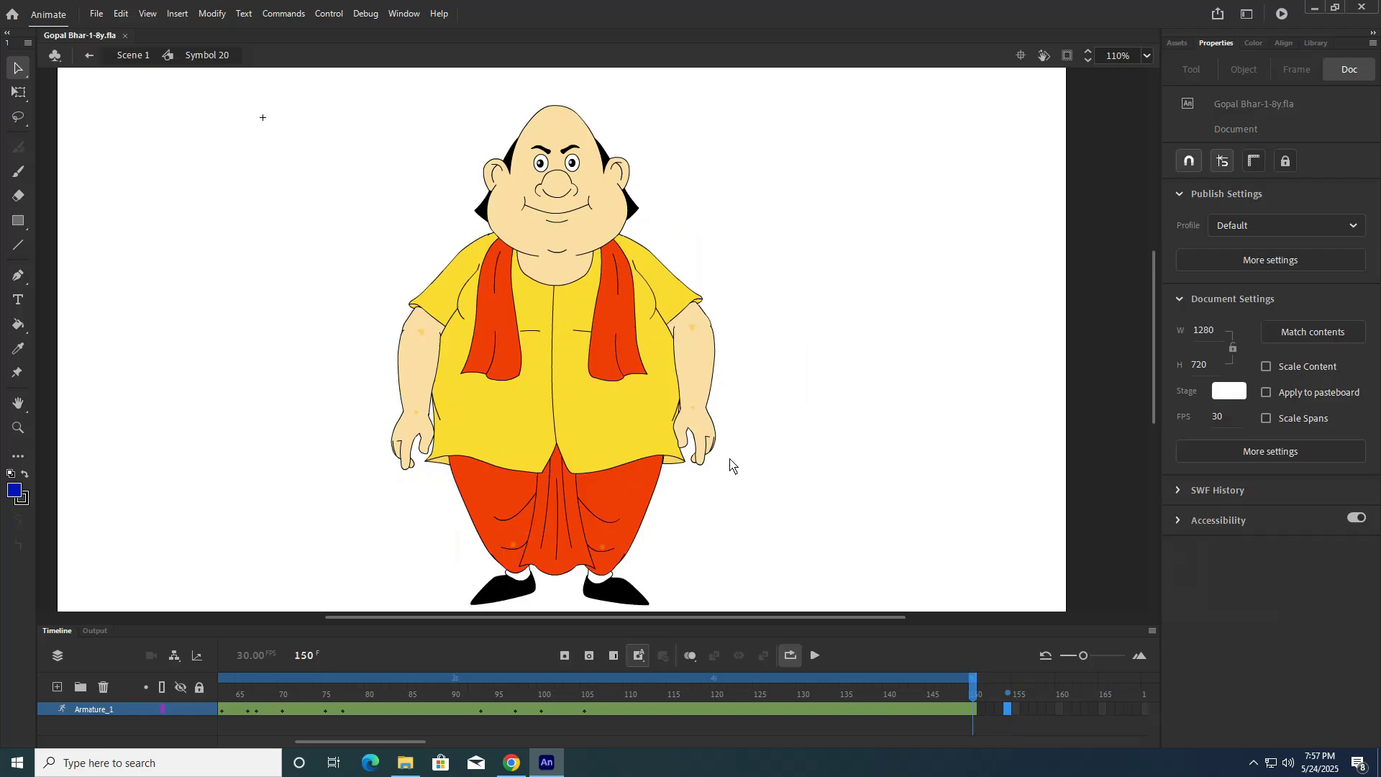
Step: Play the looped animation to review the slower lowering of the arm, and stop it
{"action": "left_click_drag", "start_coordinate": [730, 457], "coordinate": [733, 449]}
{"action": "left_click", "coordinate": [812, 655]}
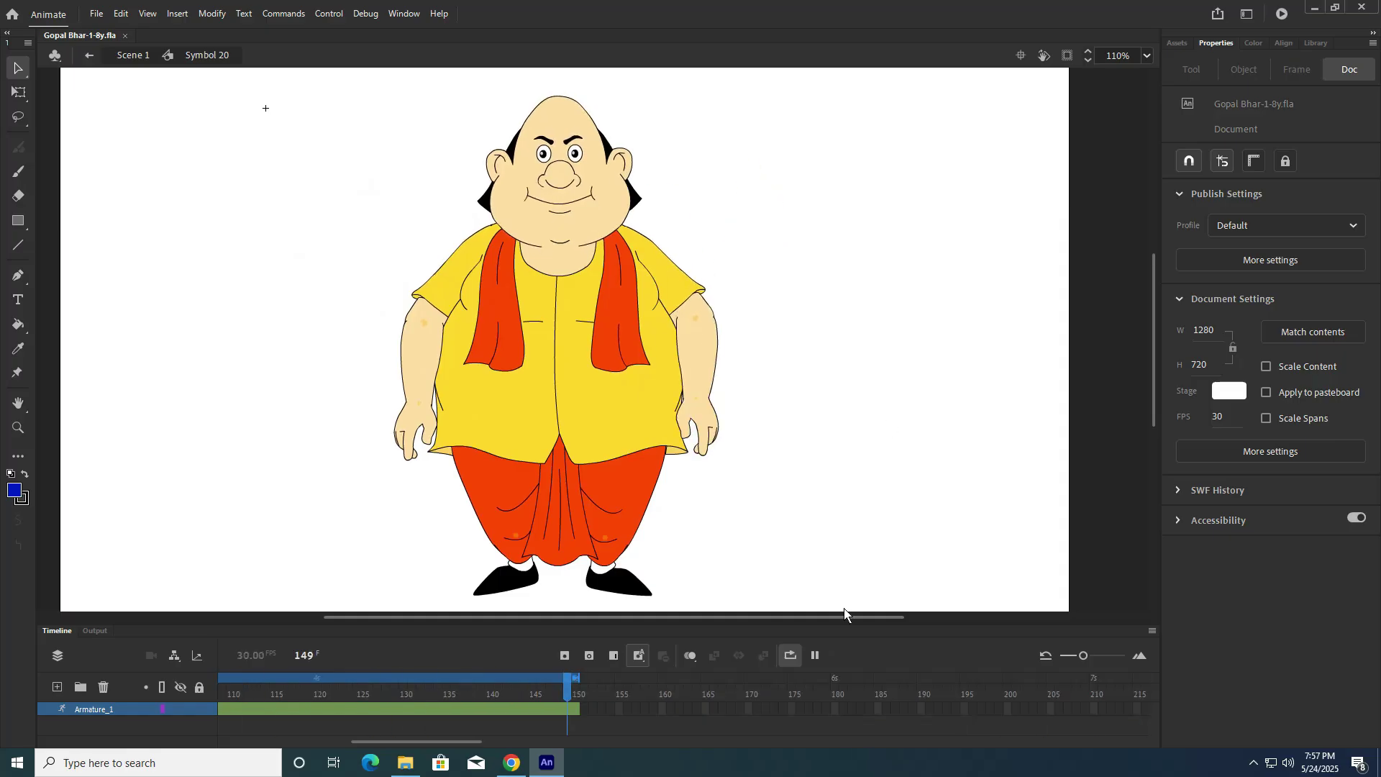
{"action": "left_click", "coordinate": [814, 656]}
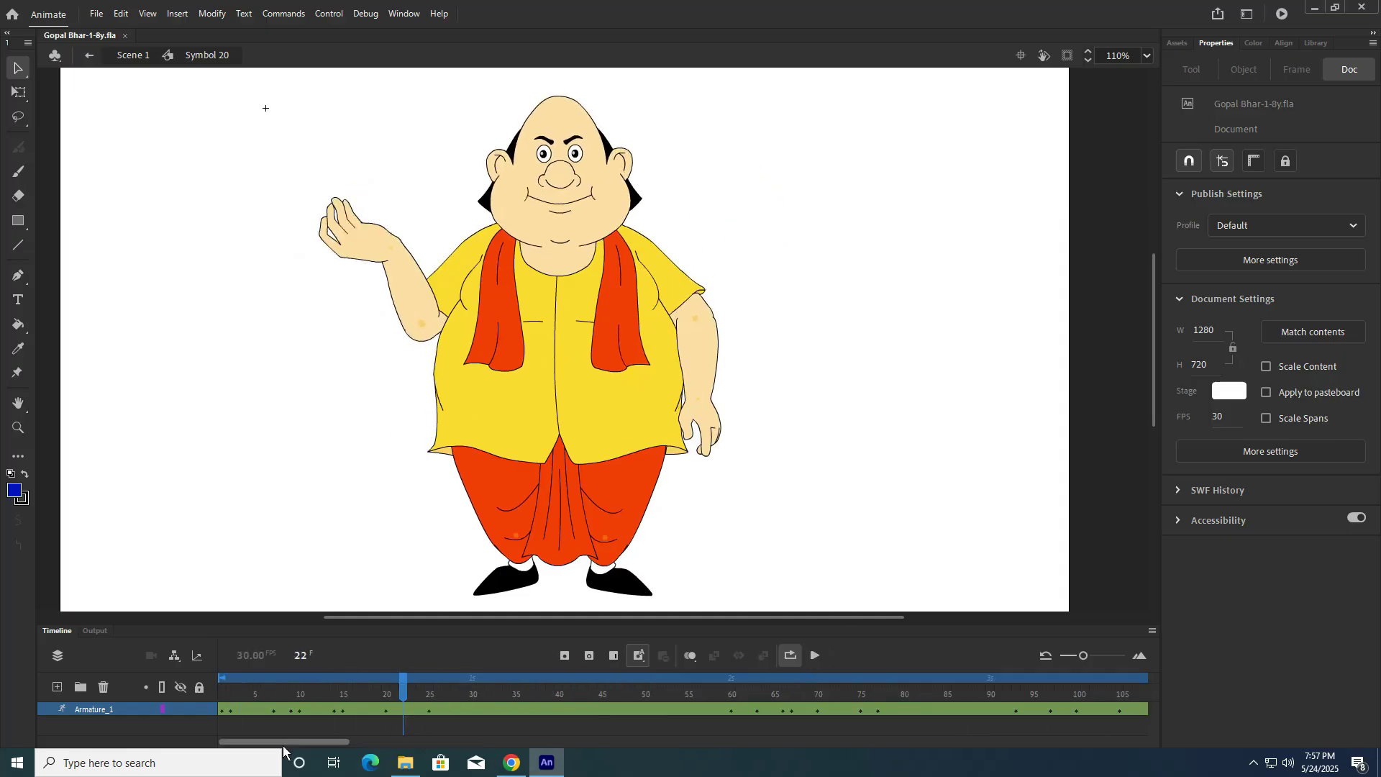
Step: Shorten the first arm gesture by removing frames 4–6, 13–16 and 15–17 in turn from the Armature_1 layer
{"action": "left_click", "coordinate": [263, 710]}
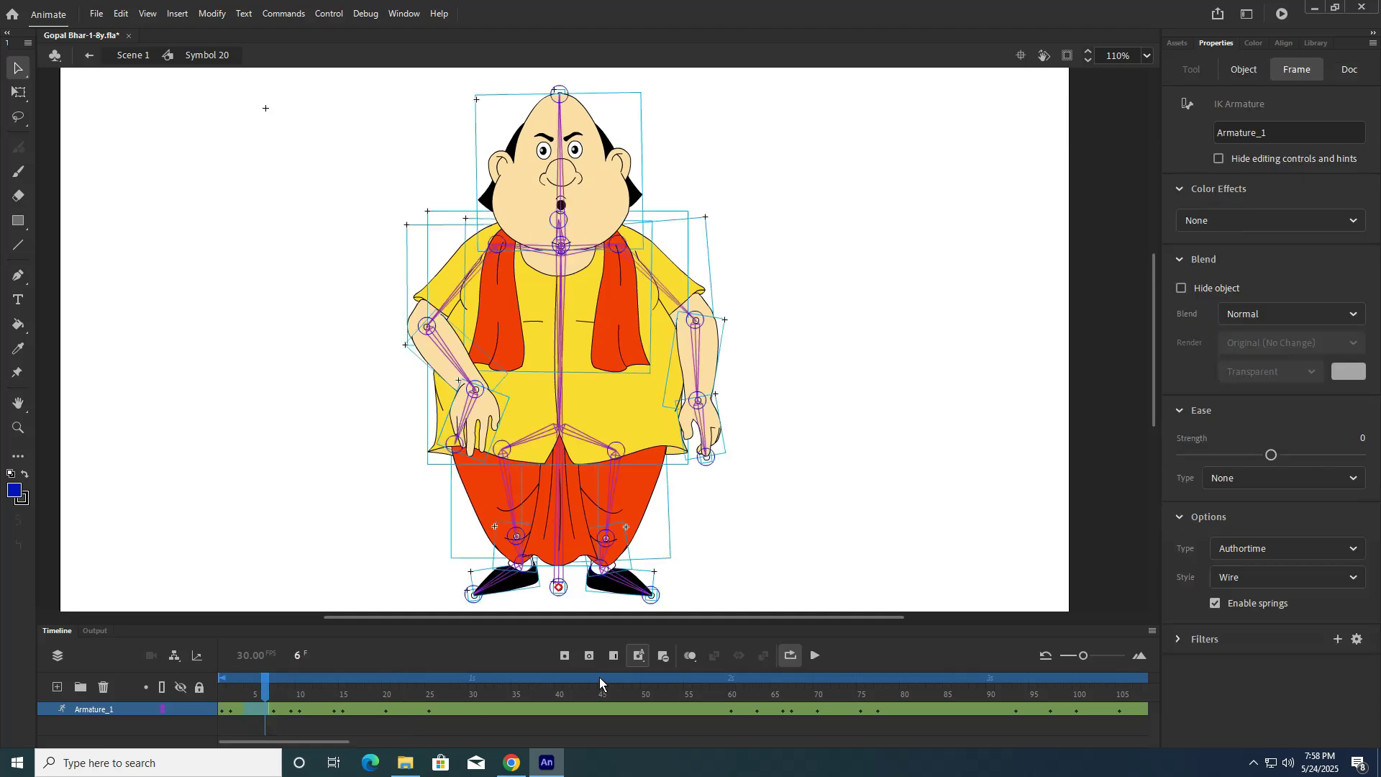
{"action": "left_click", "coordinate": [662, 655]}
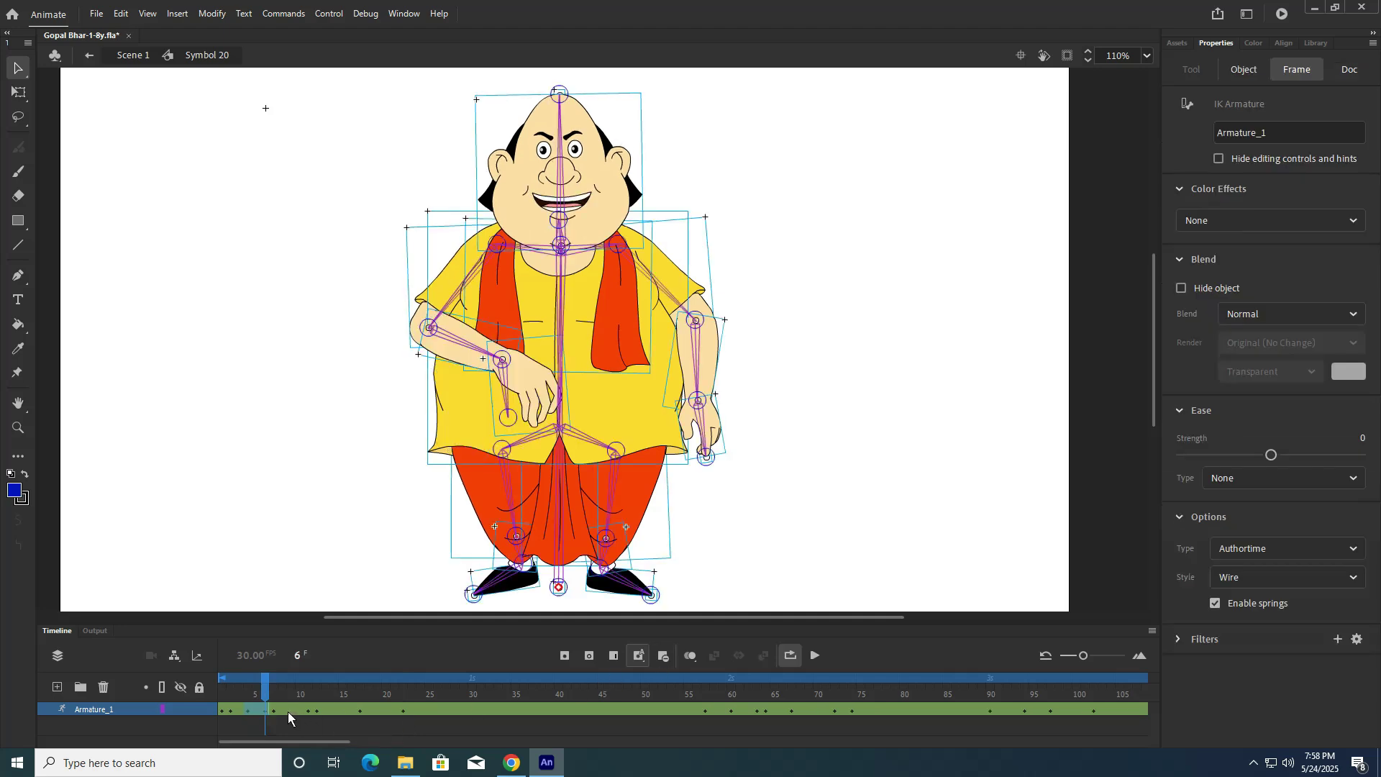
{"action": "left_click_drag", "start_coordinate": [265, 687], "coordinate": [348, 715]}
{"action": "left_click", "coordinate": [665, 659]}
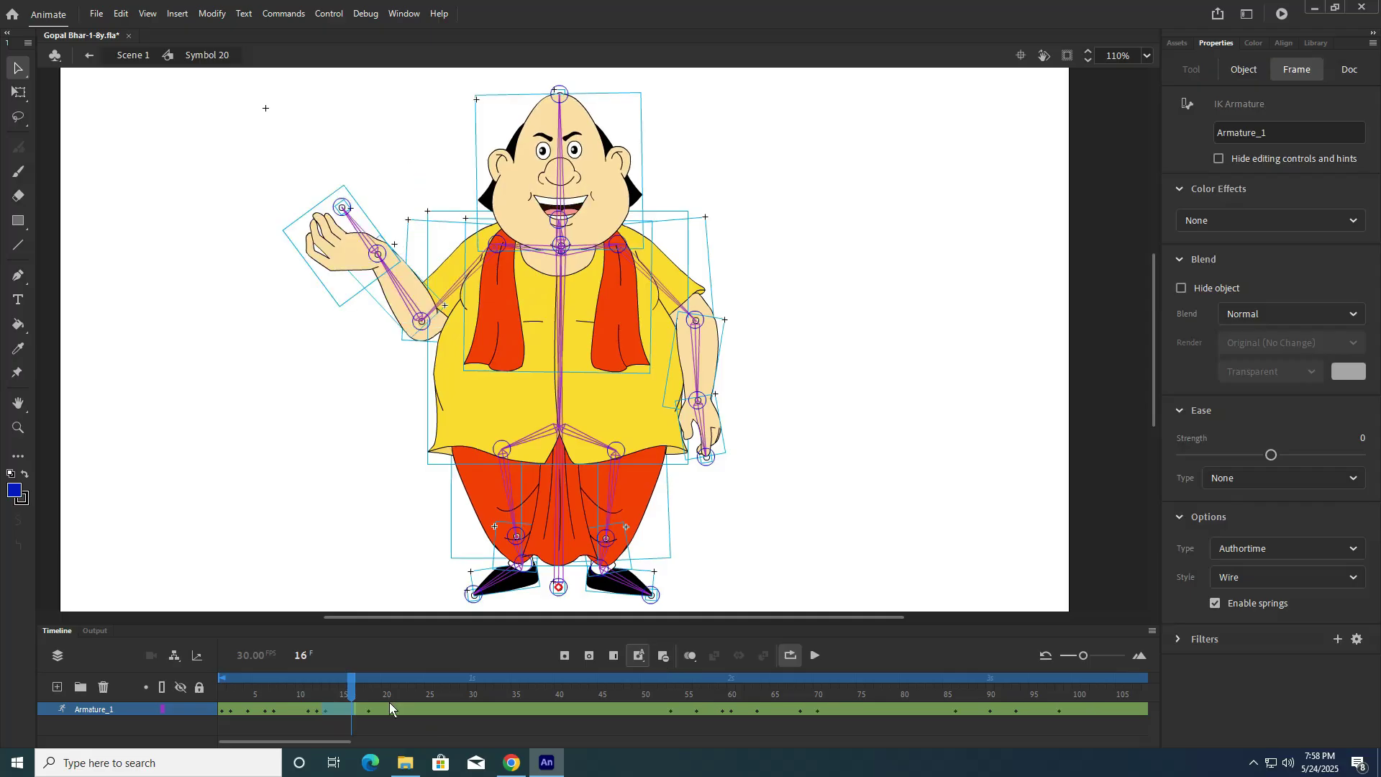
{"action": "left_click_drag", "start_coordinate": [274, 705], "coordinate": [360, 714]}
{"action": "left_click", "coordinate": [360, 711]}
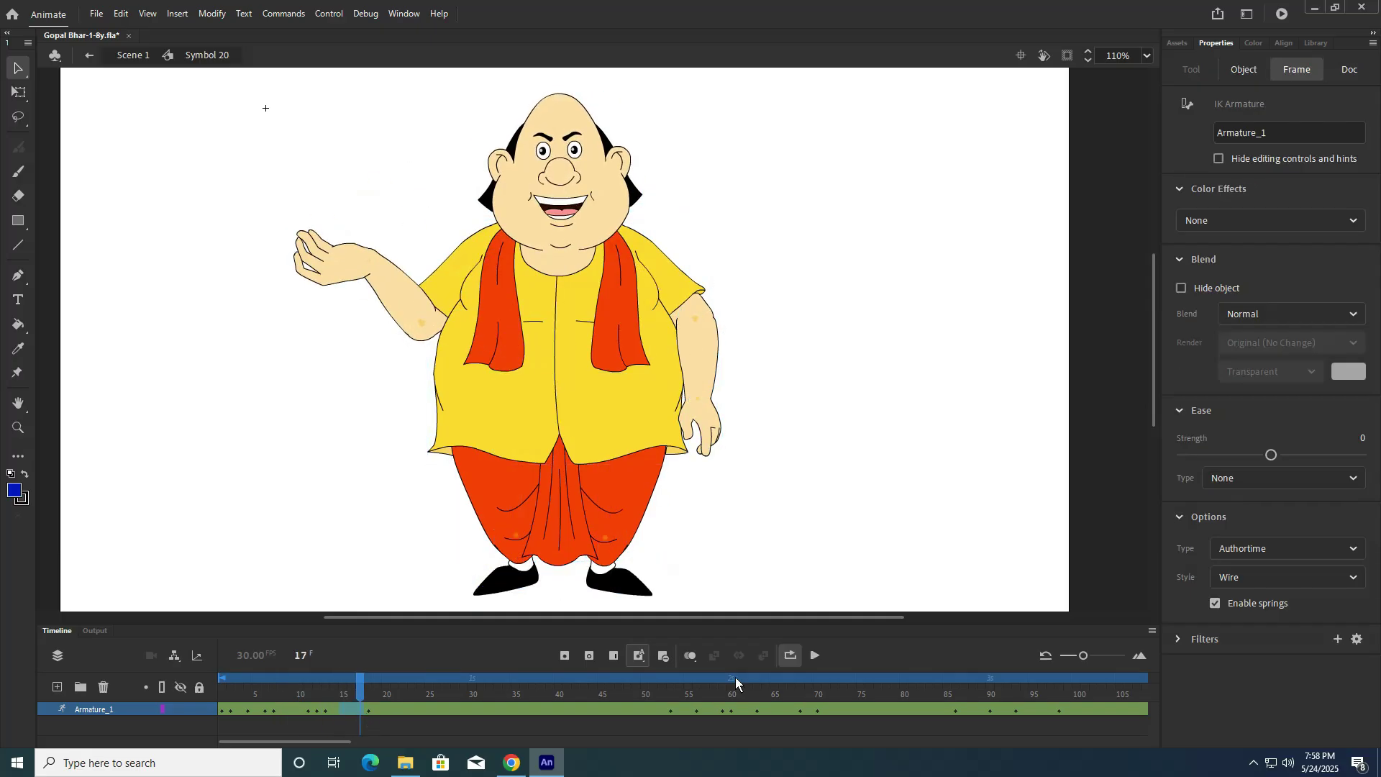
{"action": "left_click", "coordinate": [653, 658]}
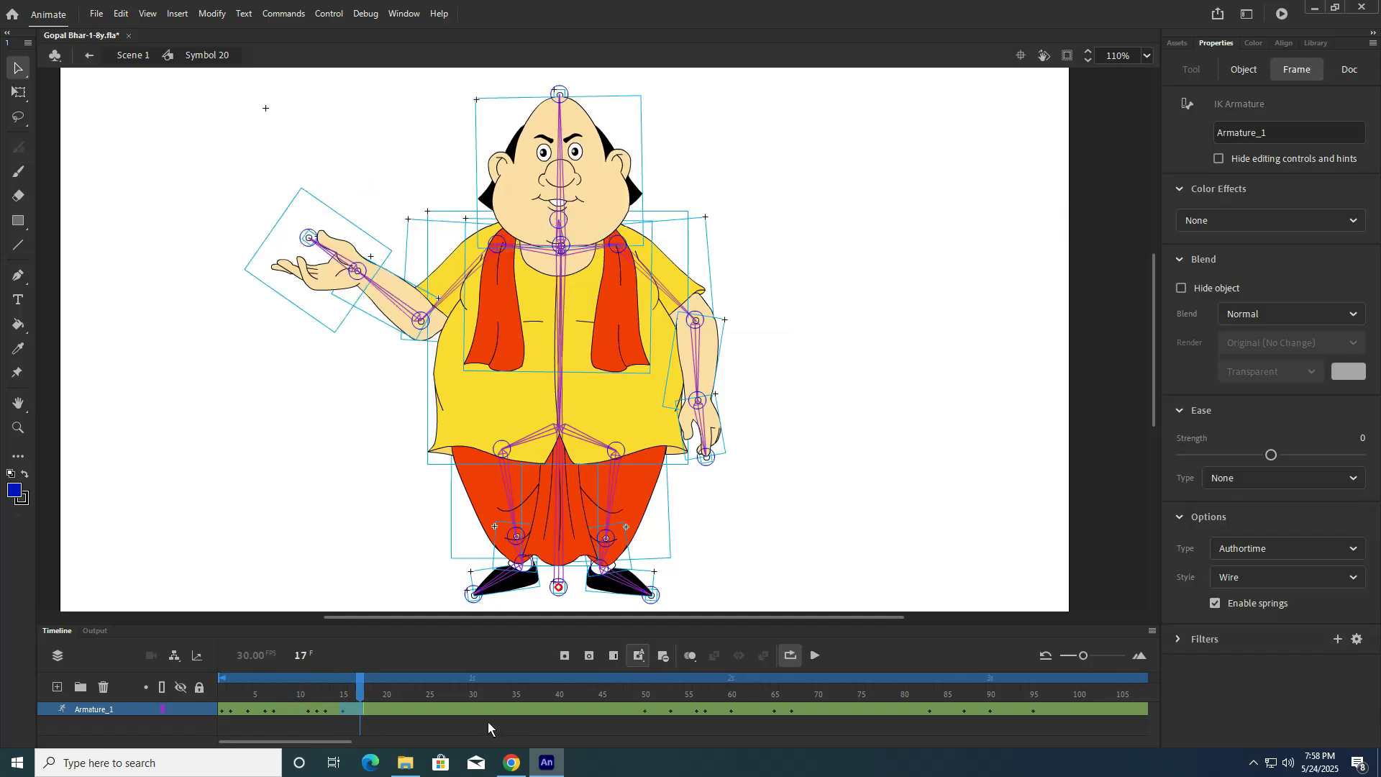
Step: Play the looped animation from frame 1, stop it, and scrub to the arm-switch pose at frame 65
{"action": "left_click", "coordinate": [222, 690]}
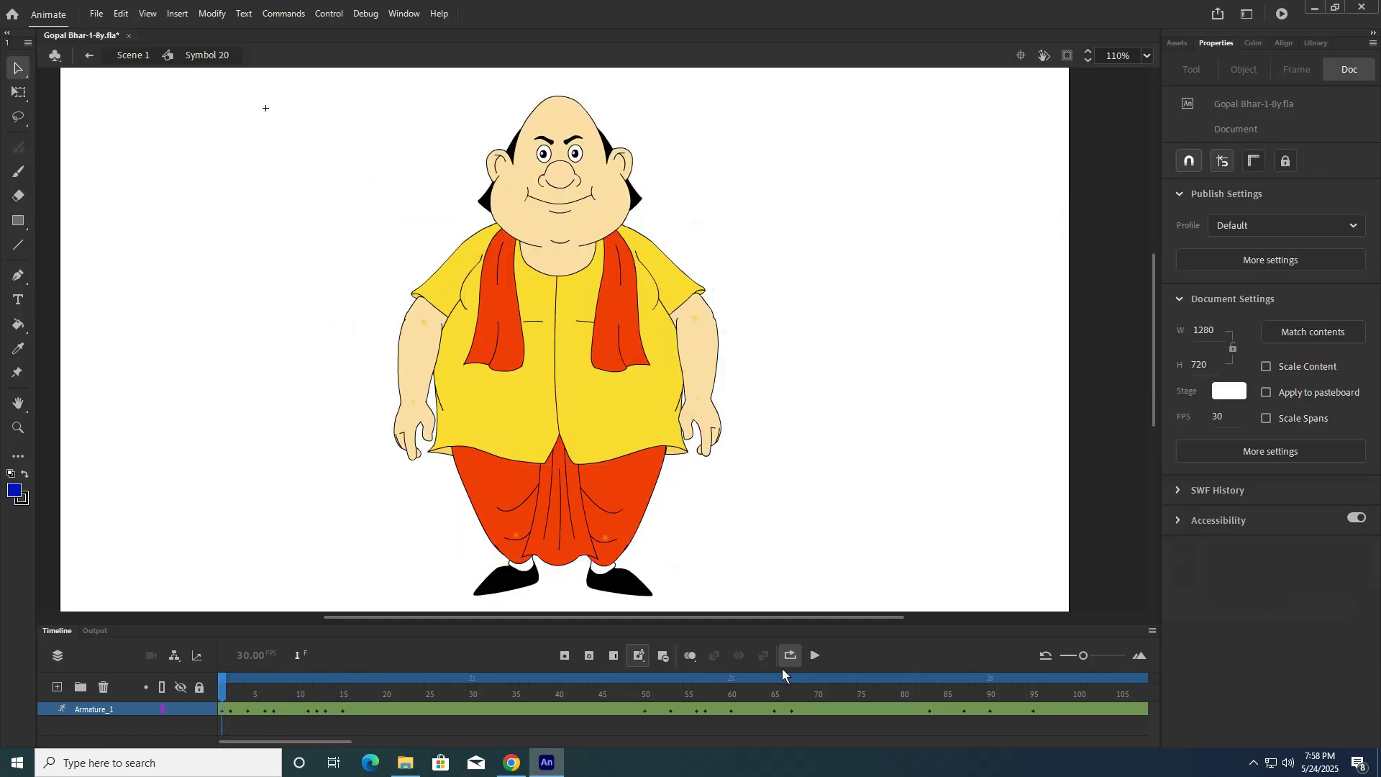
{"action": "left_click", "coordinate": [815, 655]}
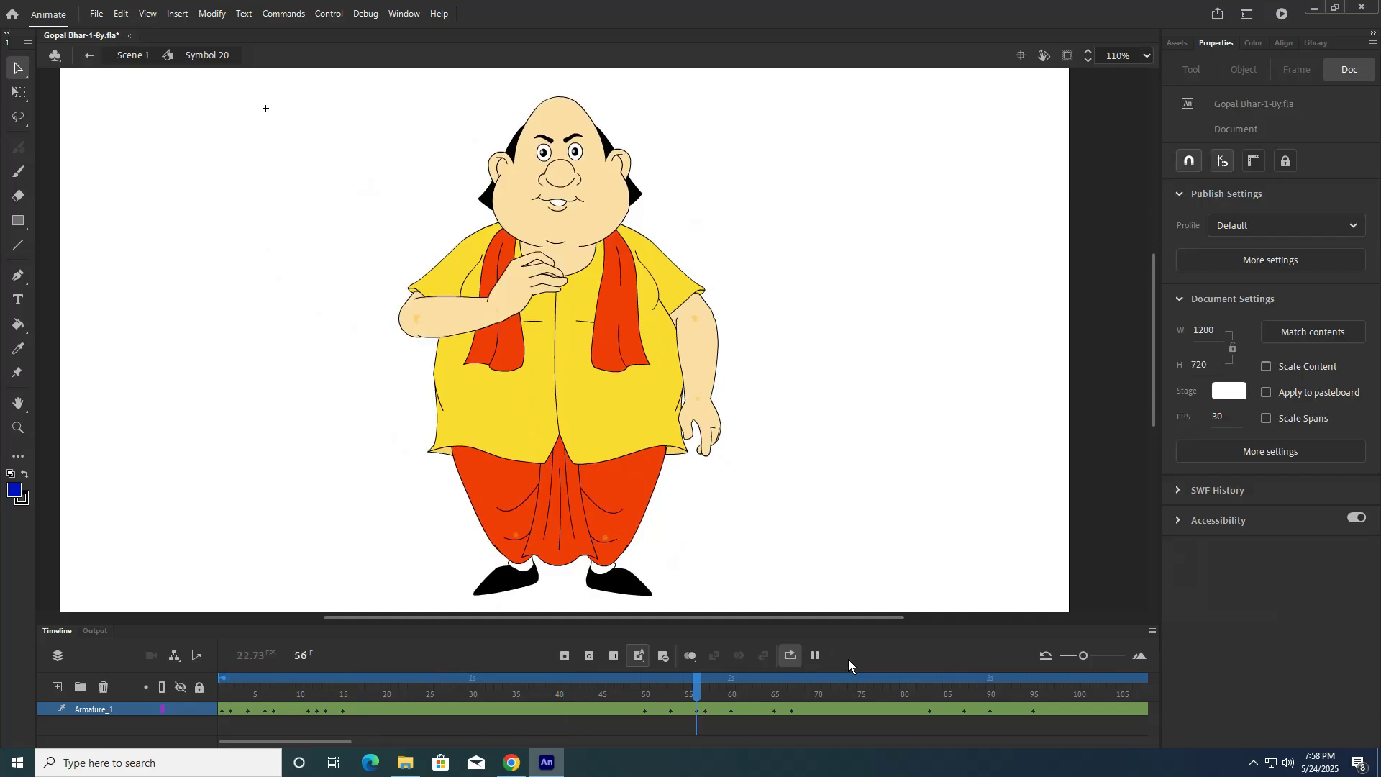
{"action": "key", "text": "Return"}
{"action": "left_click_drag", "start_coordinate": [636, 699], "coordinate": [779, 696]}
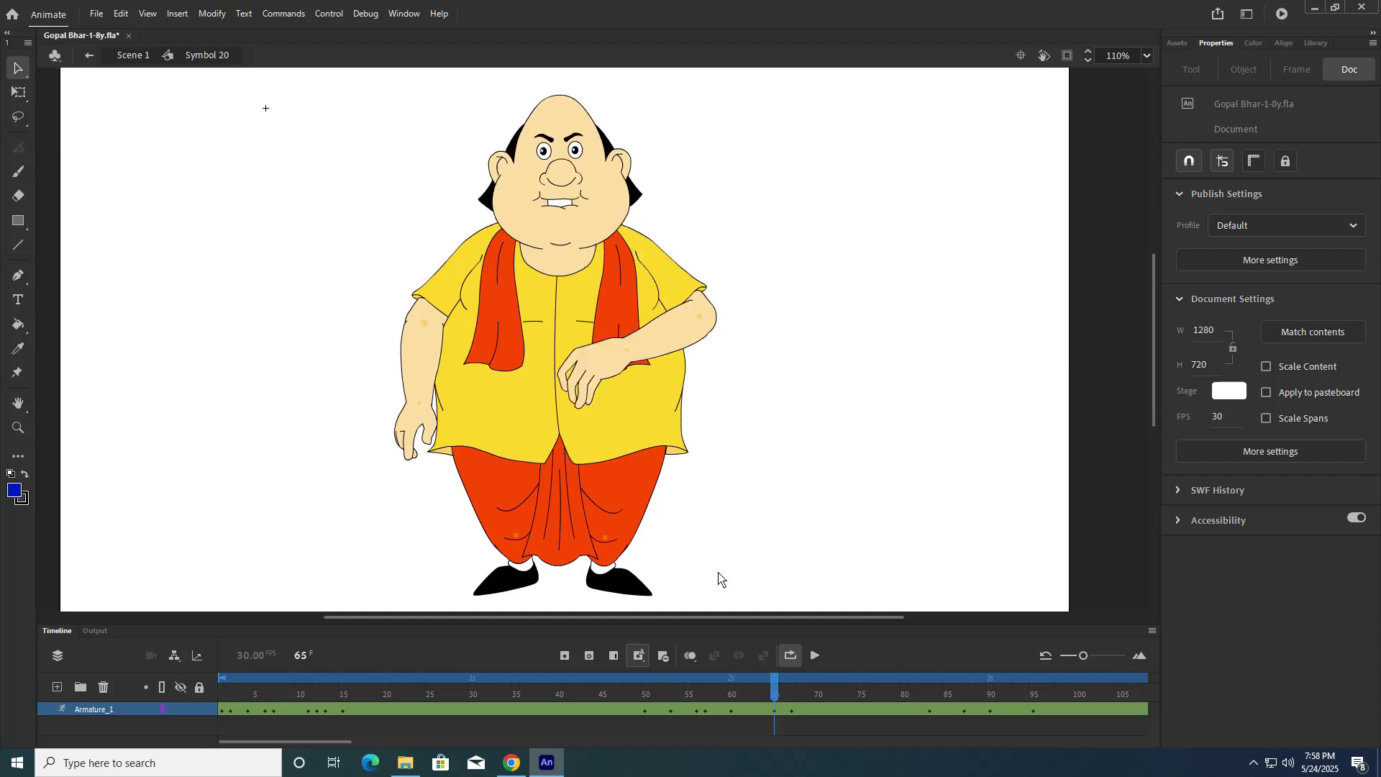
Step: Try to tighten the raising of the pointing arm by removing Armature_1 frames right after frame 65
{"action": "left_click", "coordinate": [589, 372]}
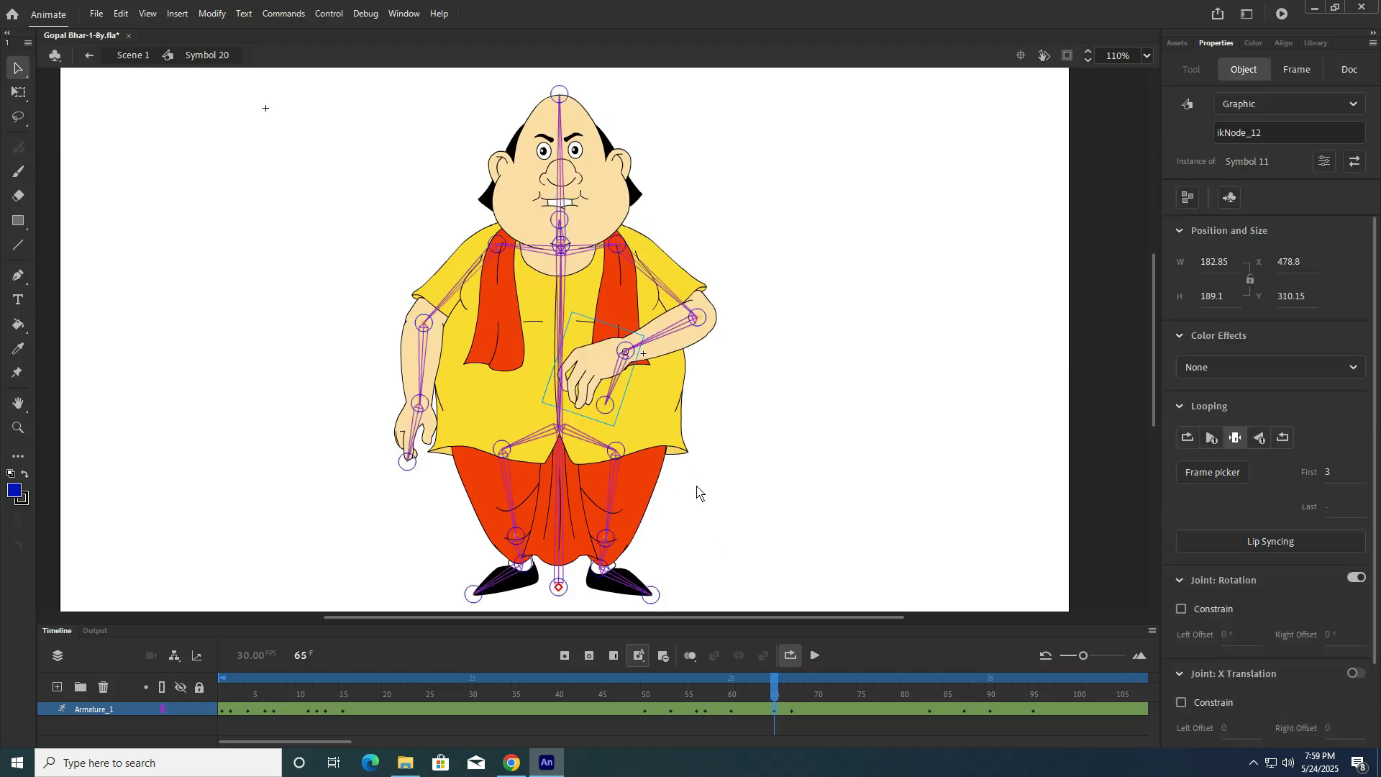
{"action": "left_click", "coordinate": [784, 709]}
{"action": "key", "text": "ctrl+z"}
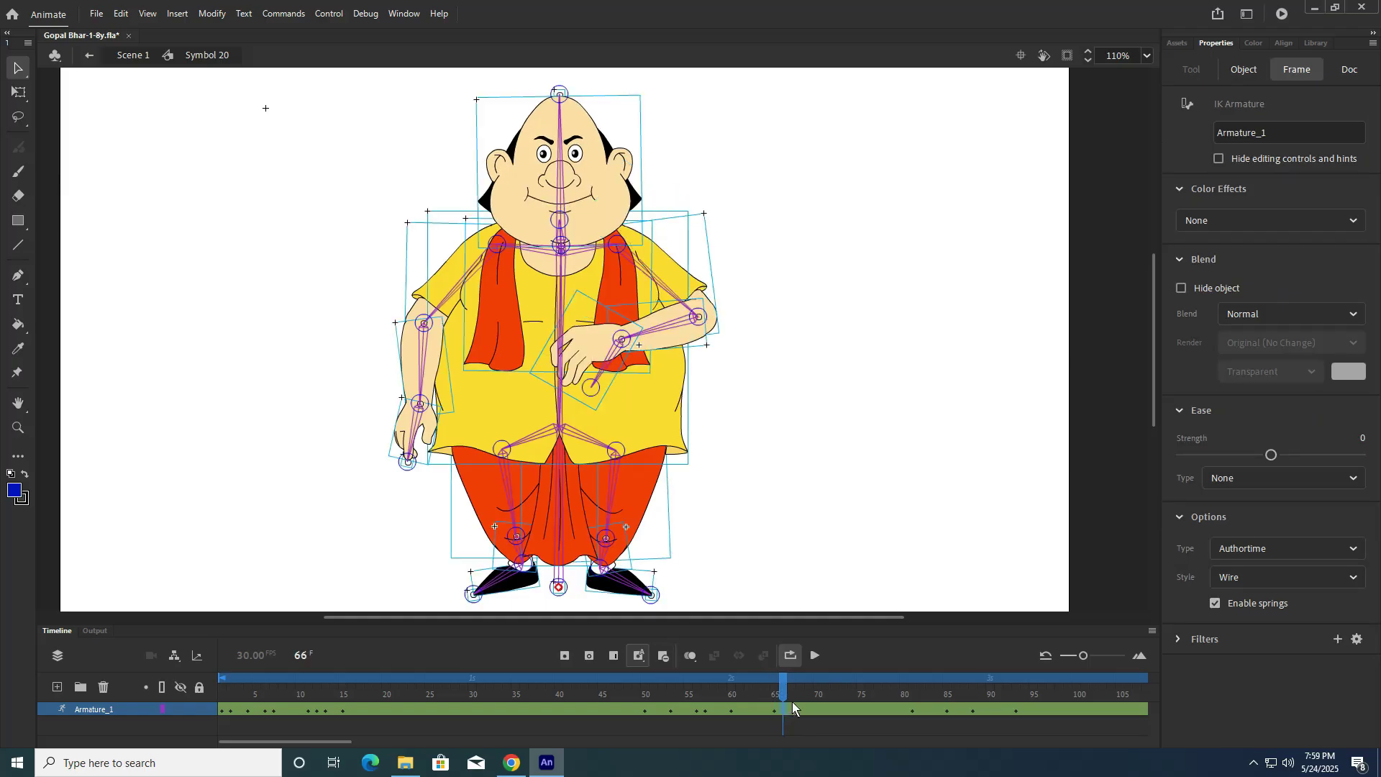
{"action": "key", "text": "ctrl+z"}
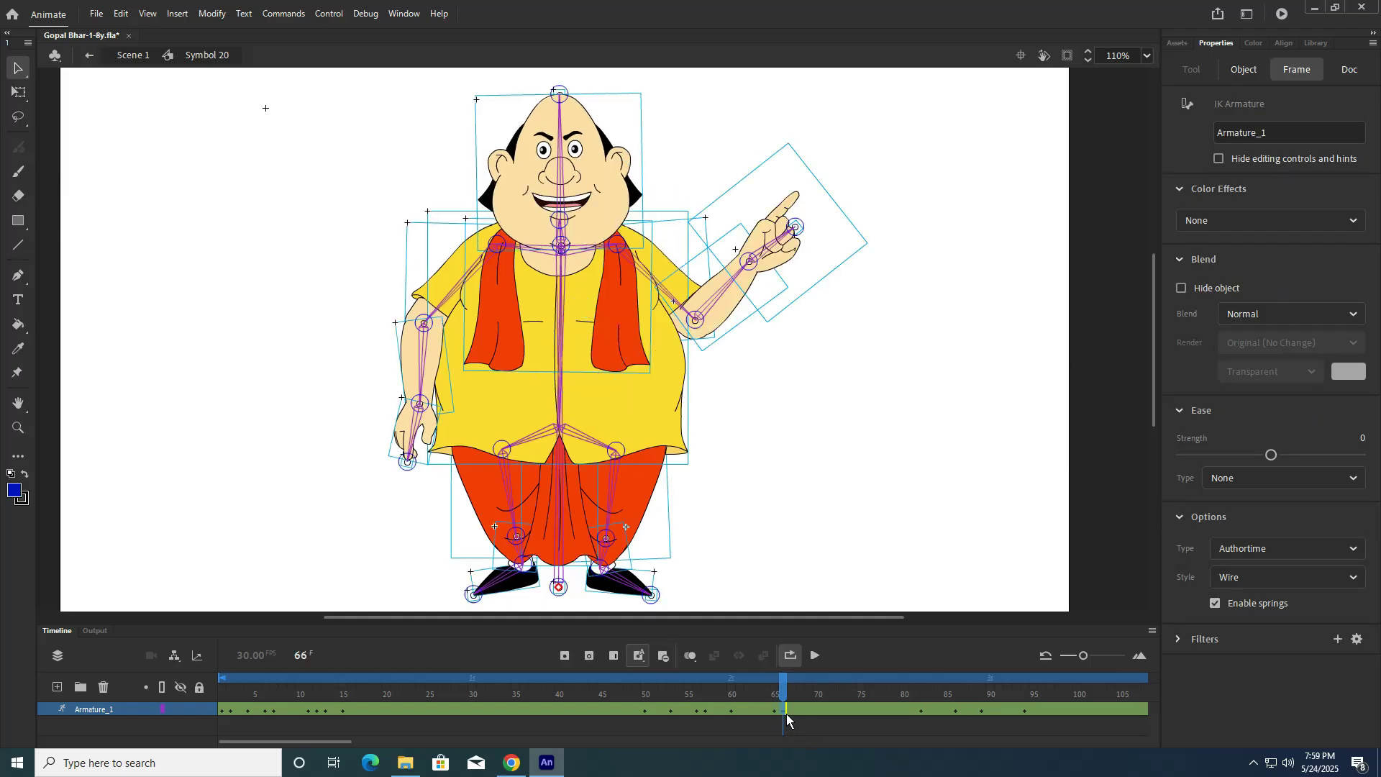
{"action": "key", "text": "ctrl+z"}
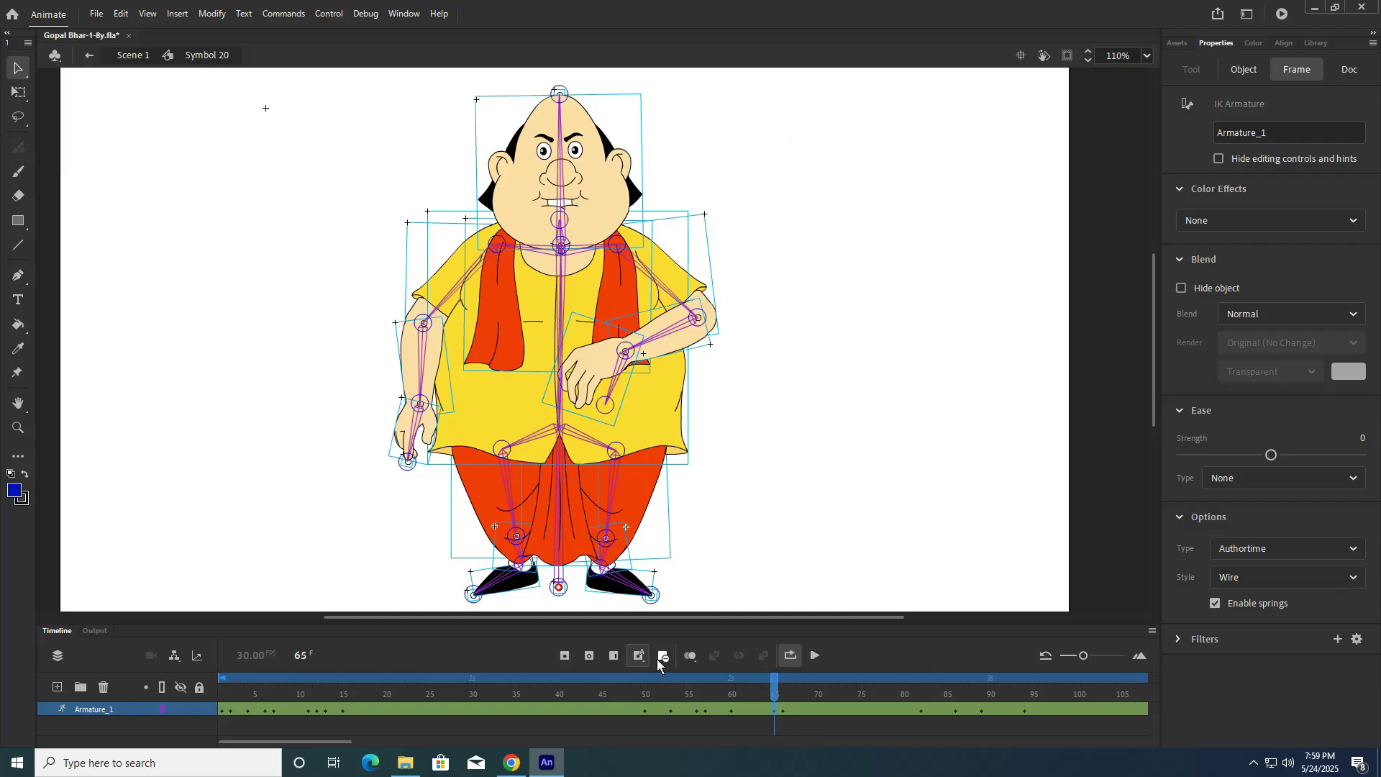
Step: Insert two frames after frame 65 of the Armature_1 layer so the pointing pose falls on frame 68
{"action": "left_click", "coordinate": [612, 656]}
{"action": "mouse_move", "coordinate": [774, 690]}
{"action": "left_mouse_down"}
{"action": "mouse_move", "coordinate": [797, 698]}
{"action": "mouse_move", "coordinate": [741, 702]}
{"action": "mouse_move", "coordinate": [789, 696]}
{"action": "left_mouse_up"}
{"action": "left_click", "coordinate": [800, 715]}
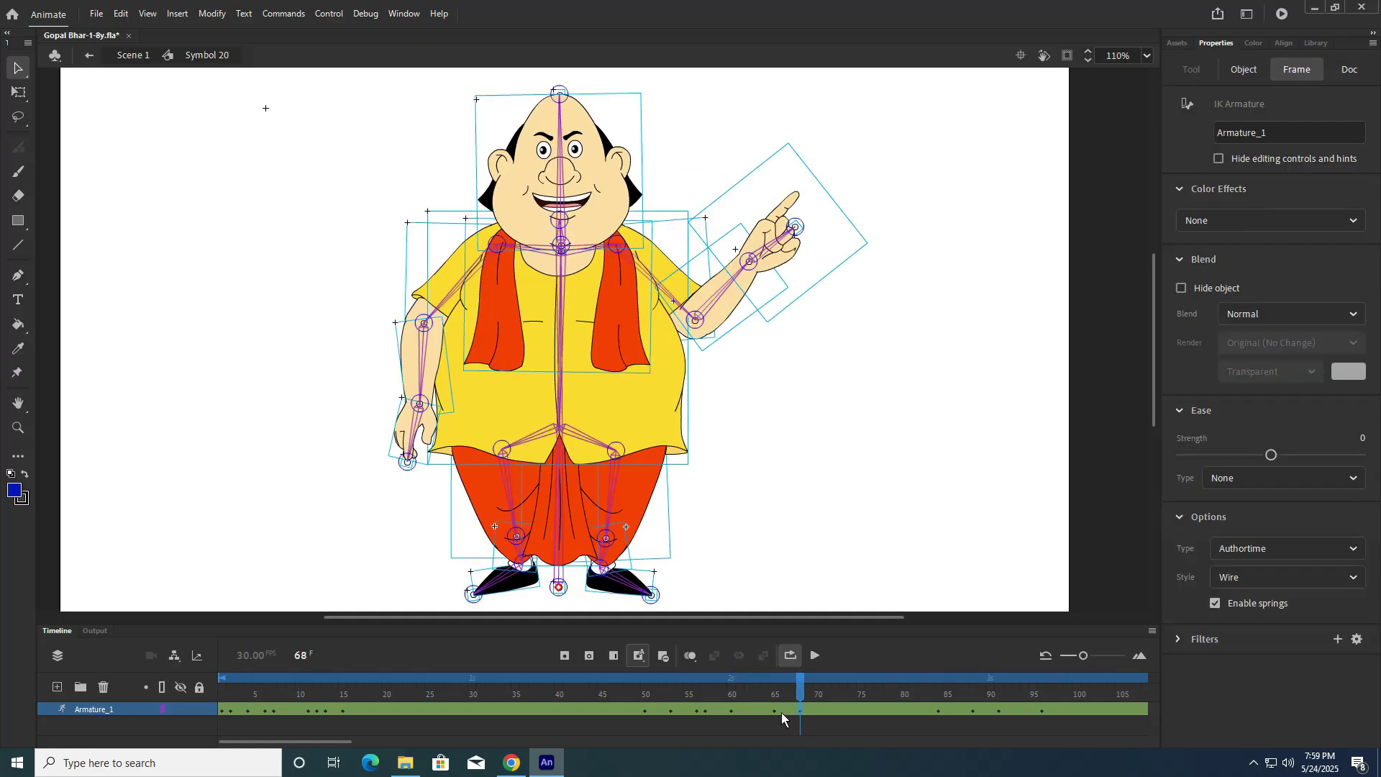
Step: Adjust the angle of the raised hand near the chin on frame 66 of Armature_1, between the poses at frames 65 and 68
{"action": "left_click", "coordinate": [774, 714]}
{"action": "left_click", "coordinate": [728, 711]}
{"action": "left_click", "coordinate": [706, 710]}
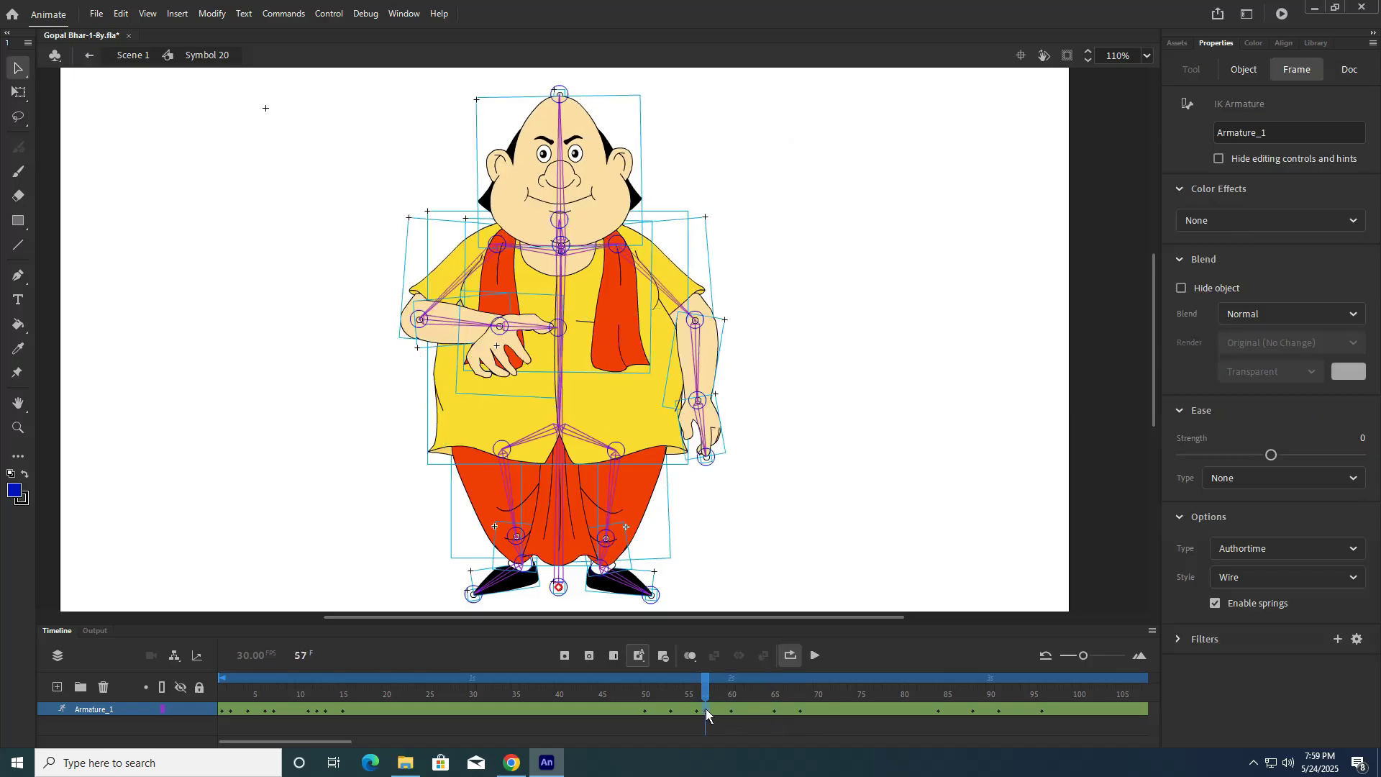
{"action": "left_click", "coordinate": [774, 712]}
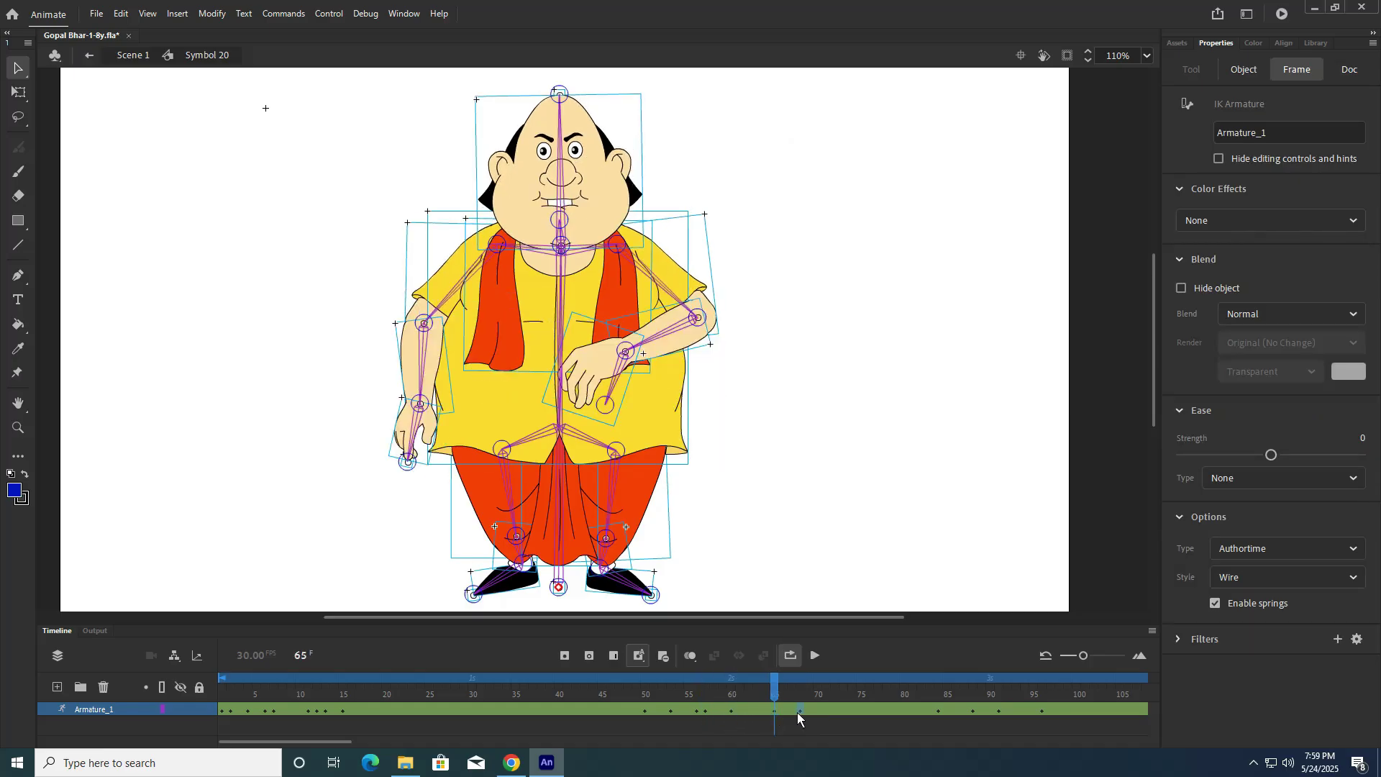
{"action": "left_click", "coordinate": [797, 712]}
{"action": "left_click_drag", "start_coordinate": [798, 692], "coordinate": [774, 716]}
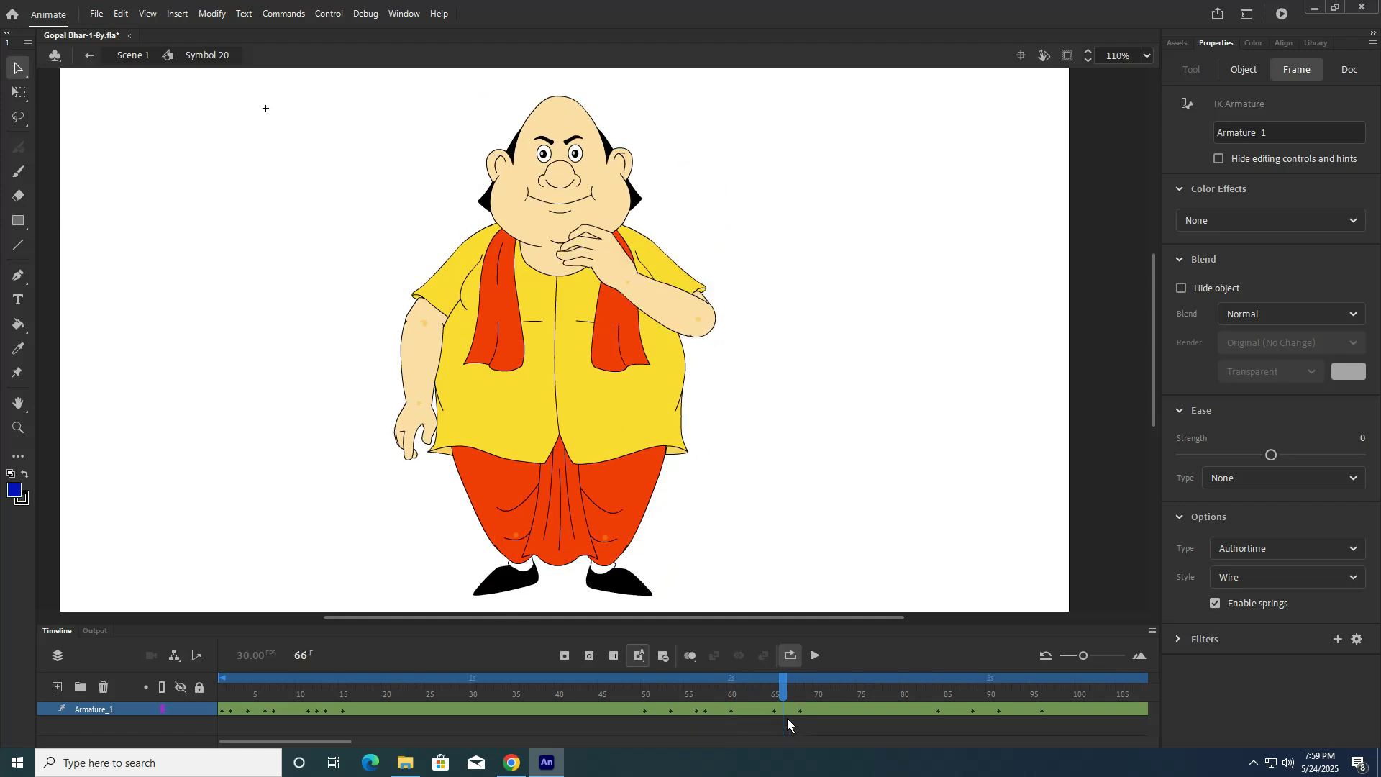
{"action": "left_click", "coordinate": [769, 494]}
{"action": "left_click_drag", "start_coordinate": [588, 250], "coordinate": [583, 273]}
{"action": "key", "text": "ctrl+z"}
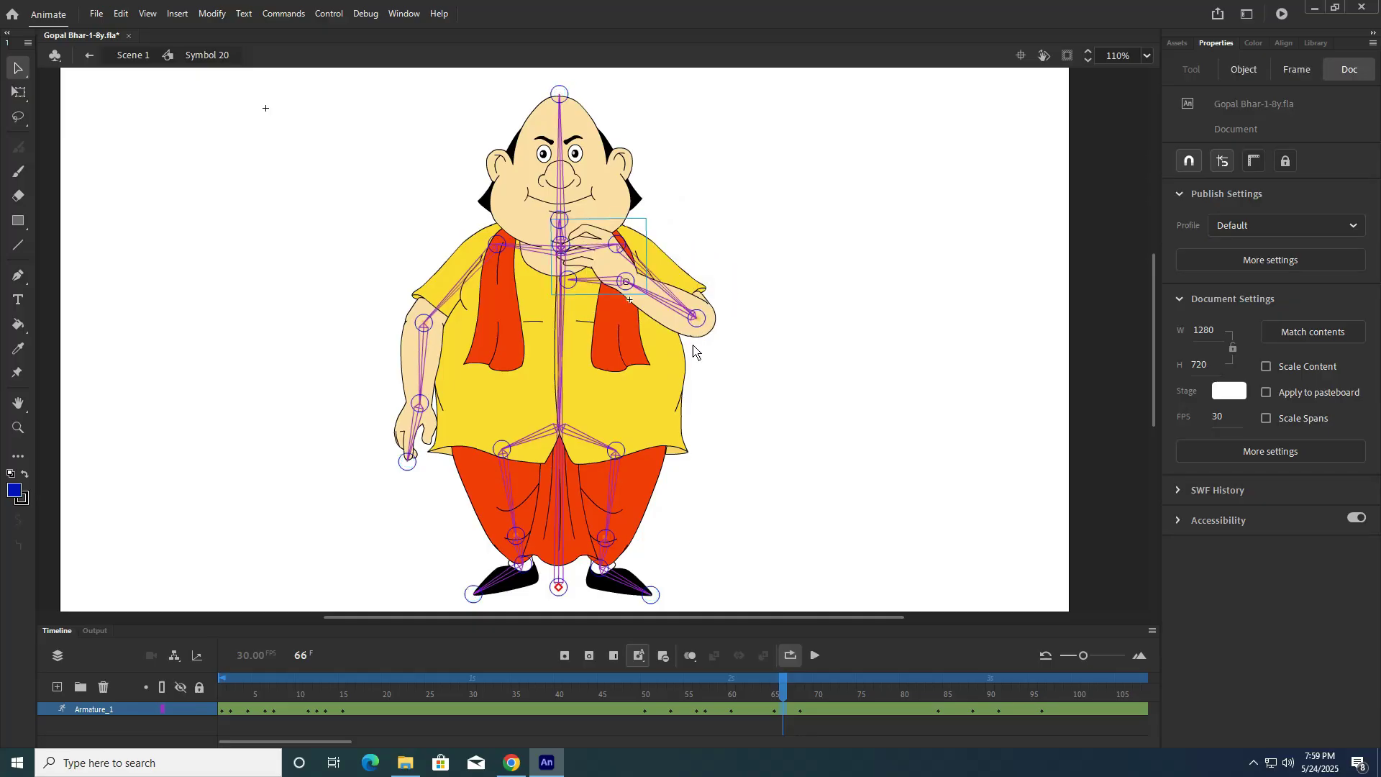
{"action": "left_click_drag", "start_coordinate": [565, 291], "coordinate": [582, 301]}
Step: Play the looped animation from the start to check the adjusted hand motion, and inspect the open-hand pose at frame 15
{"action": "left_click_drag", "start_coordinate": [785, 696], "coordinate": [200, 685]}
{"action": "key", "text": "Return"}
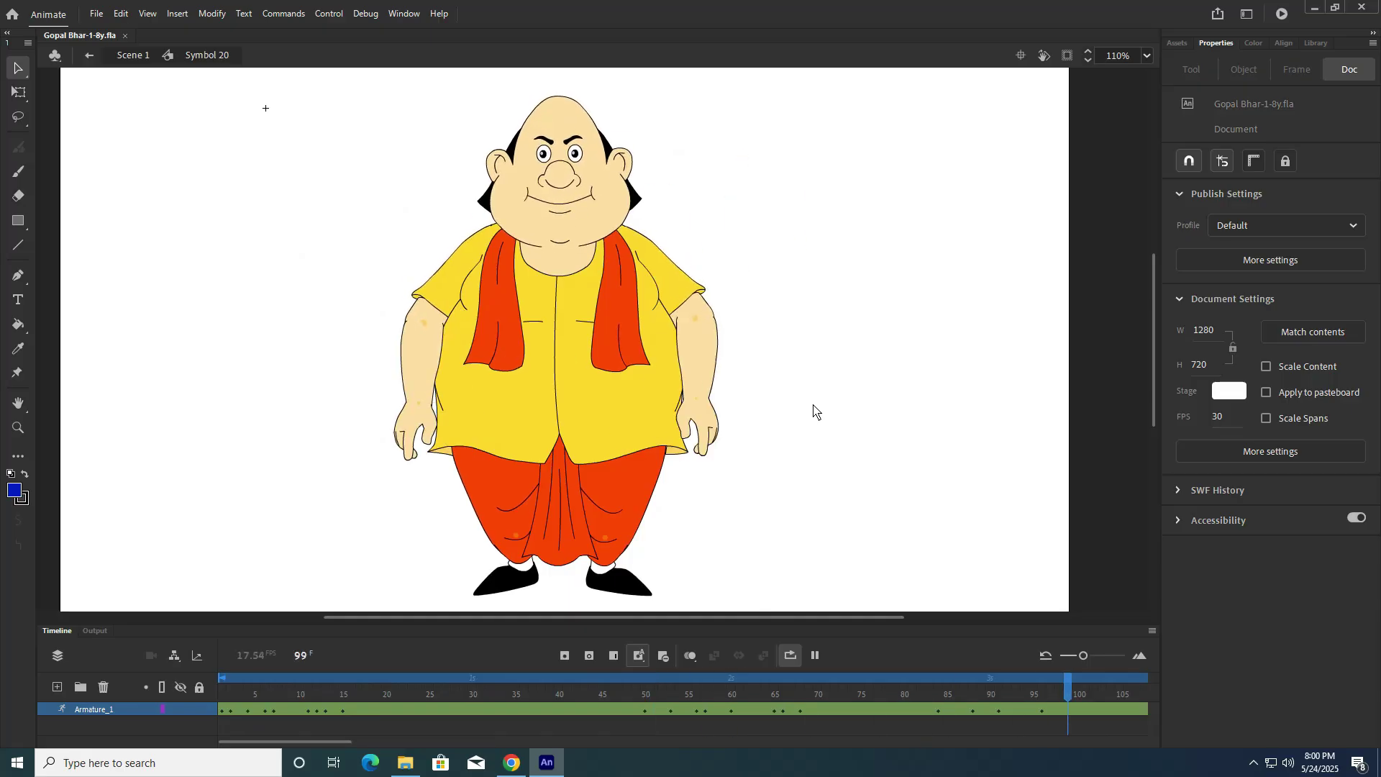
{"action": "left_click", "coordinate": [815, 656]}
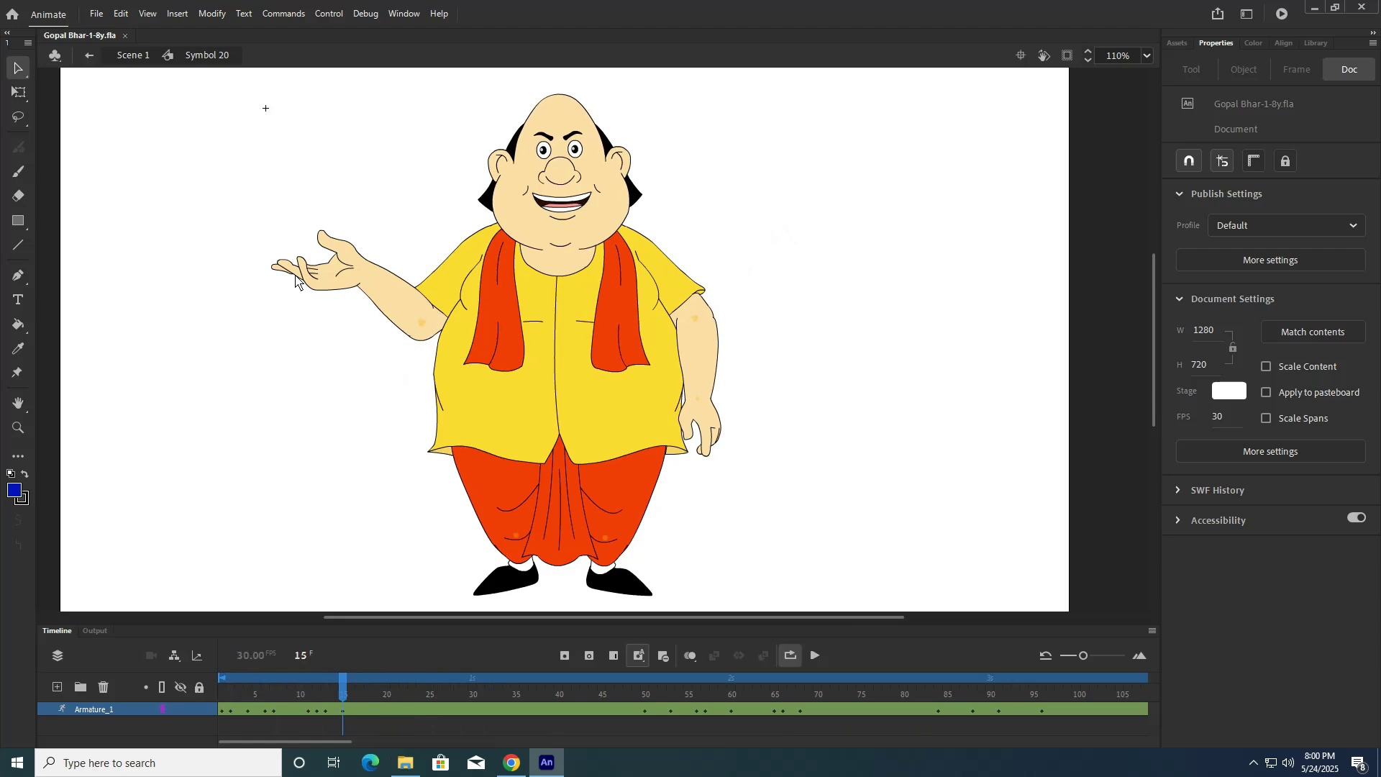
{"action": "mouse_move", "coordinate": [295, 277]}
{"action": "left_mouse_down"}
{"action": "mouse_move", "coordinate": [309, 277]}
{"action": "mouse_move", "coordinate": [292, 260]}
{"action": "mouse_move", "coordinate": [308, 269]}
{"action": "left_mouse_up"}
Step: Review the pointing pose at frame 72 and the arm poses from frame 84 onward, and return to frame 1
{"action": "left_click", "coordinate": [811, 659]}
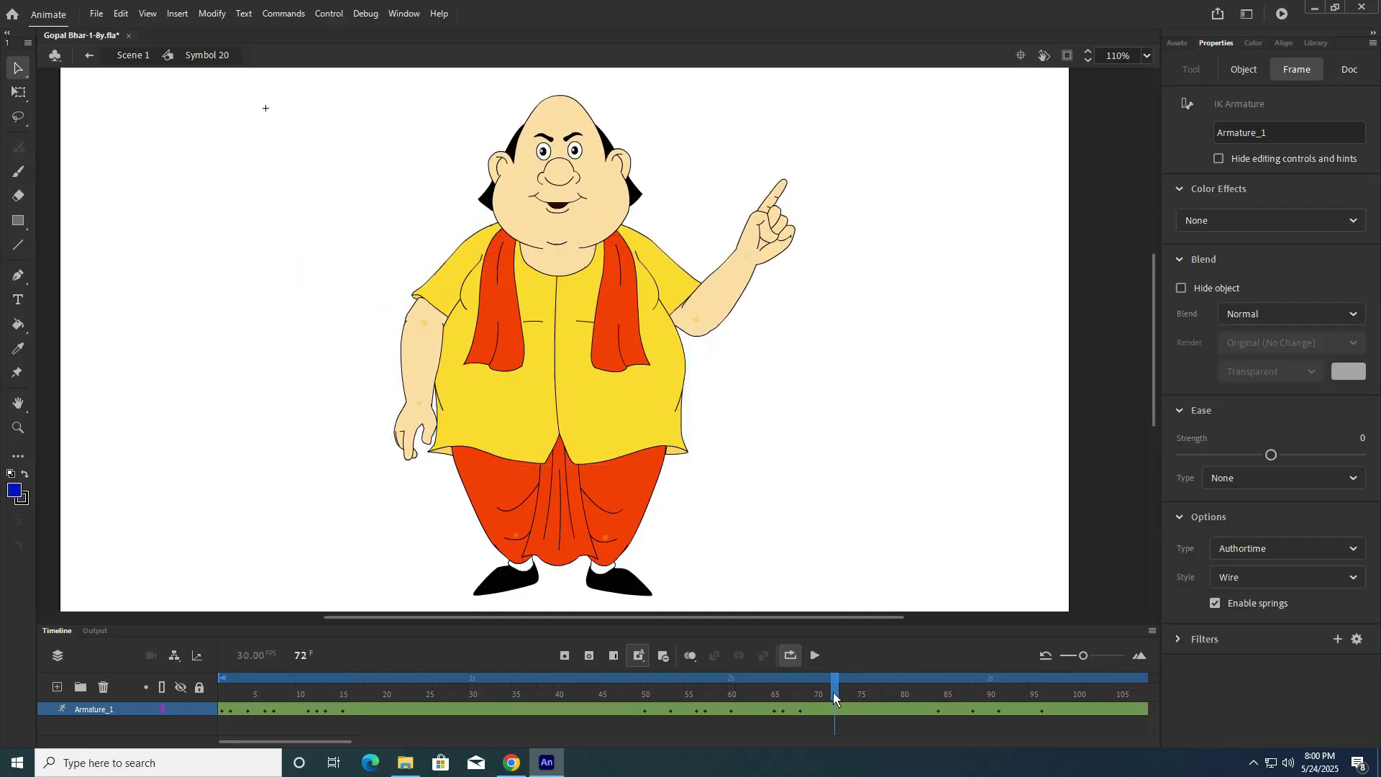
{"action": "left_click", "coordinate": [752, 369]}
{"action": "left_click_drag", "start_coordinate": [738, 270], "coordinate": [751, 284]}
{"action": "left_click", "coordinate": [935, 706]}
{"action": "left_click", "coordinate": [864, 392]}
{"action": "left_click_drag", "start_coordinate": [941, 690], "coordinate": [1067, 719]}
{"action": "left_click_drag", "start_coordinate": [1164, 711], "coordinate": [219, 709]}
{"action": "left_click", "coordinate": [697, 507]}
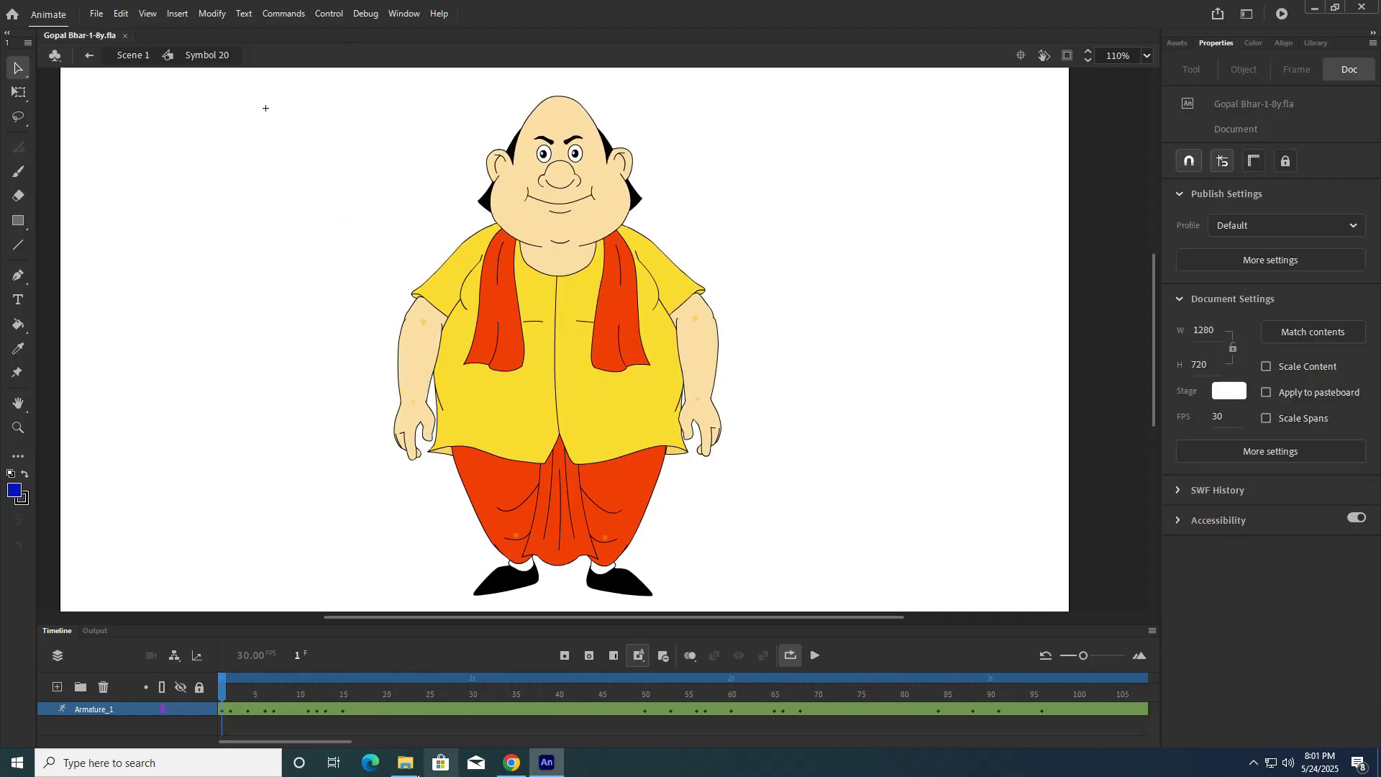
Step: Play the finished gesture animation through one final time and stop it
{"action": "left_click", "coordinate": [817, 654]}
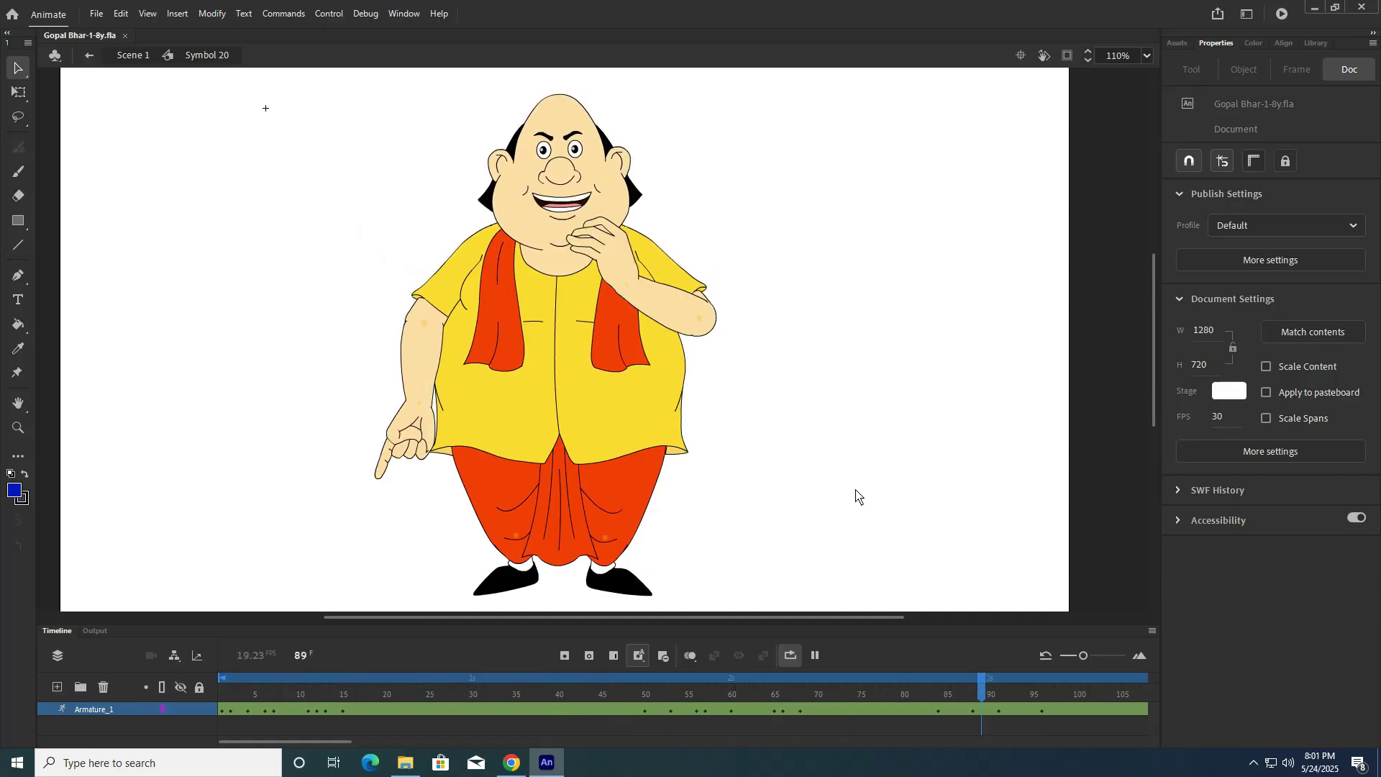
{"action": "left_click", "coordinate": [816, 655]}
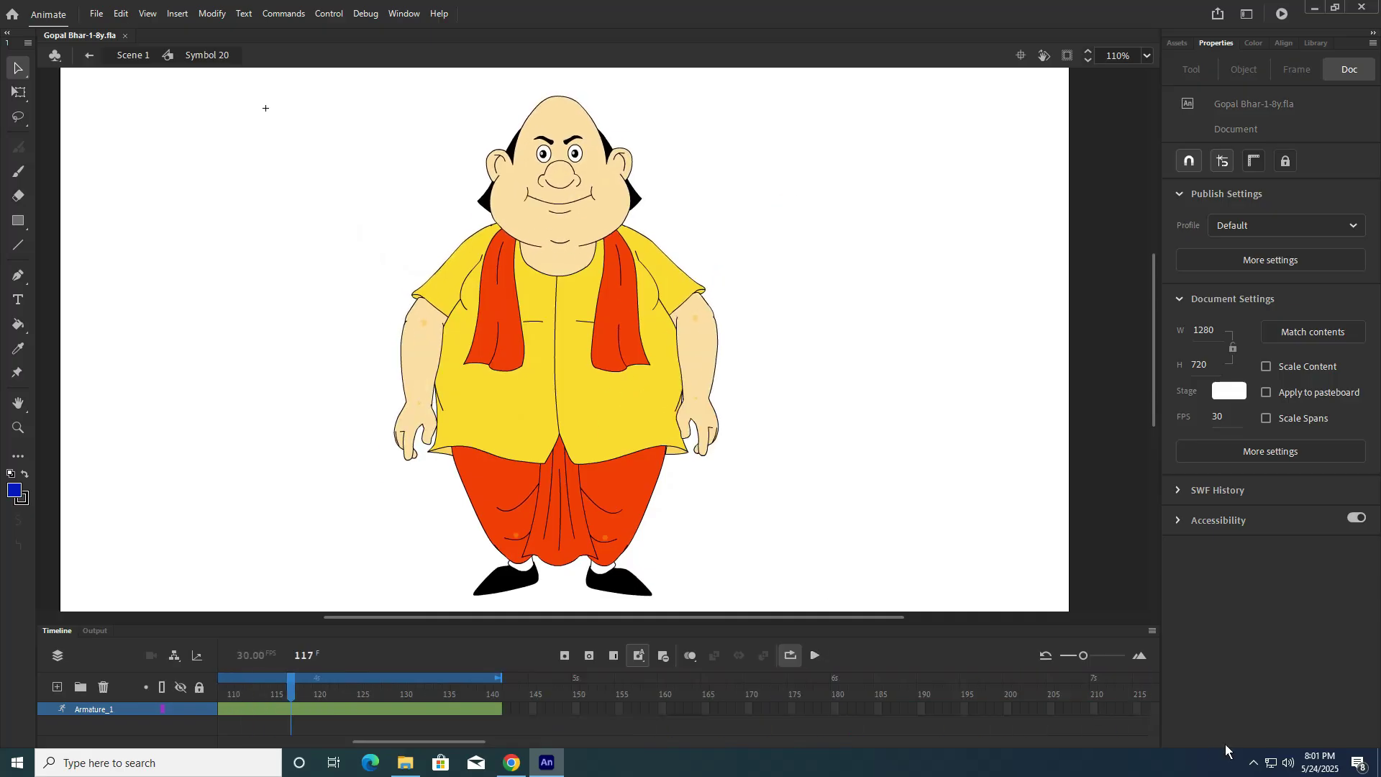
{"action": "left_click", "coordinate": [1254, 733]}
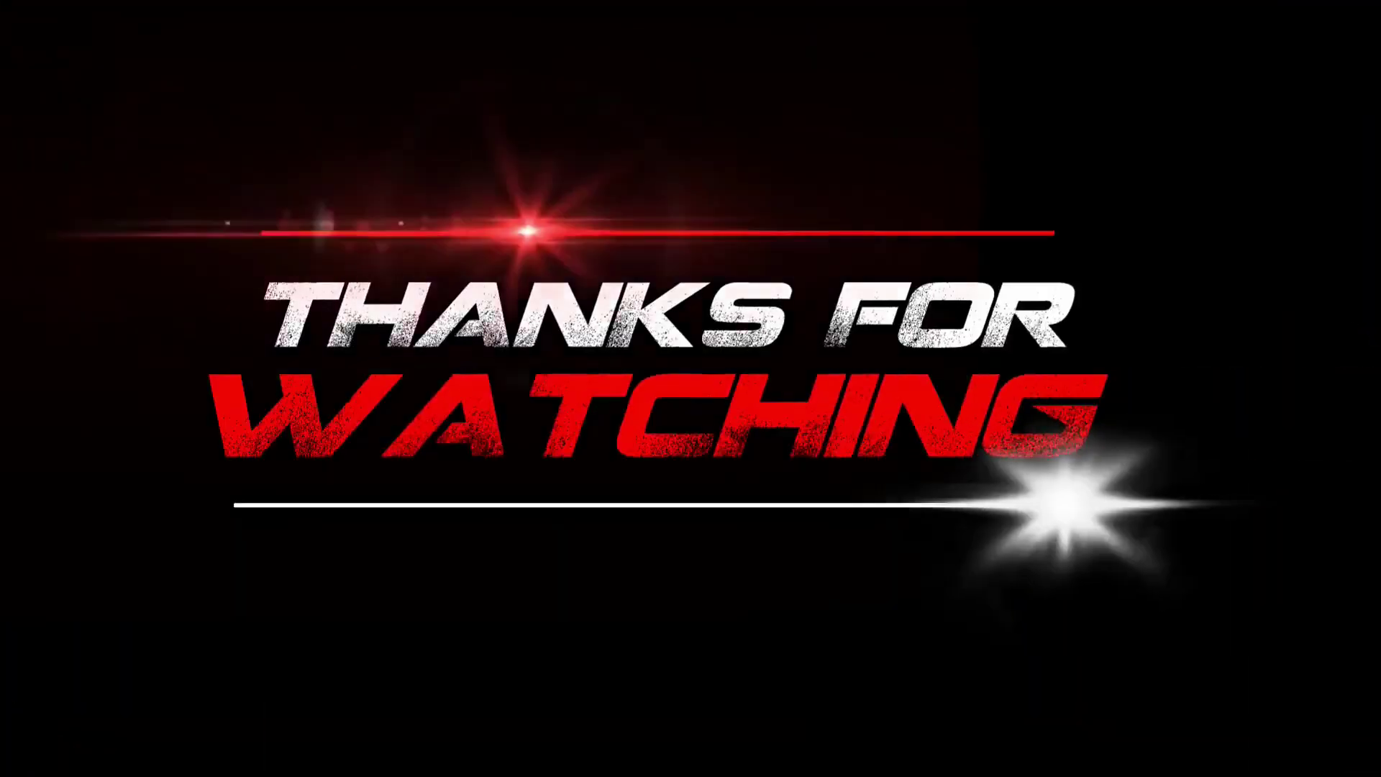